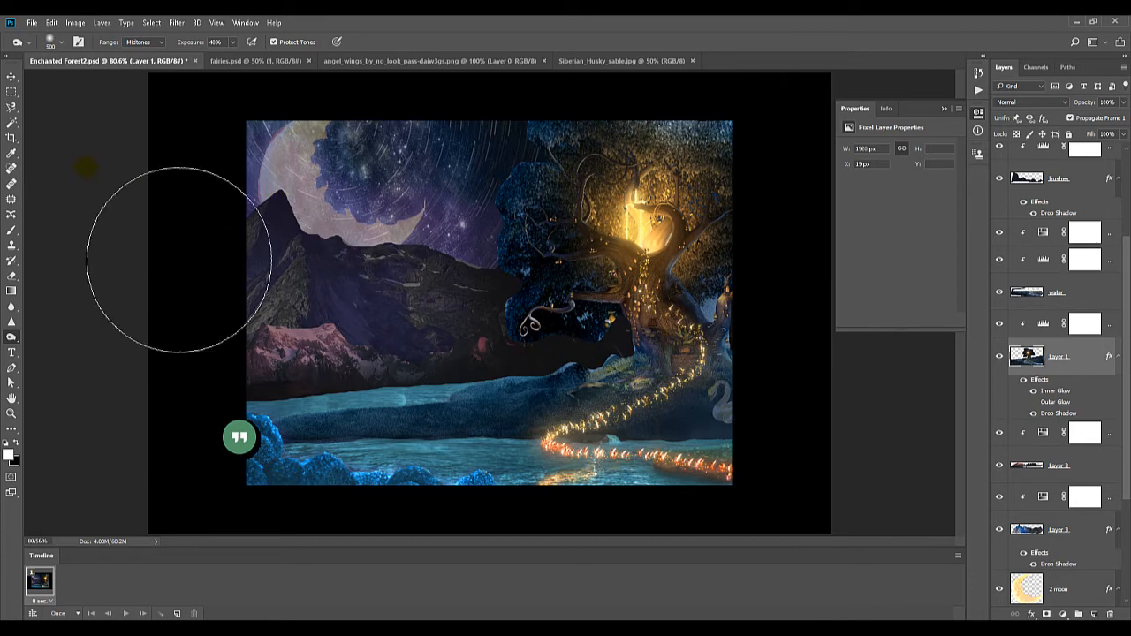
Move the swan past the right edge of the scene so it is out of view, and add a second animation frame
{"action": "left_click", "coordinate": [12, 77]}
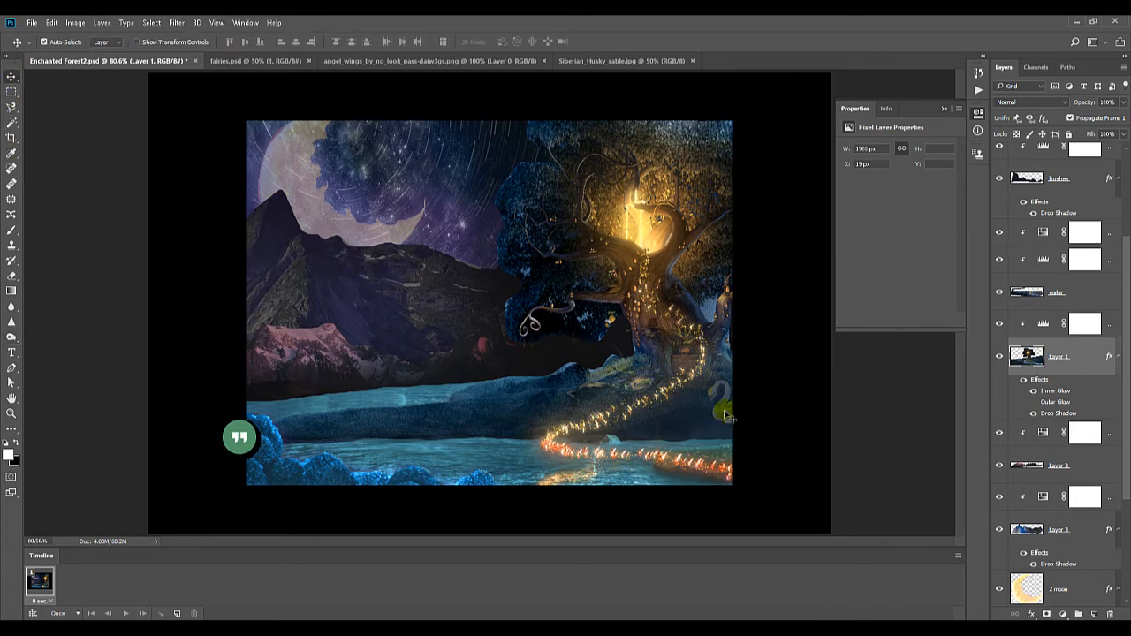
{"action": "left_click_drag", "start_coordinate": [723, 416], "coordinate": [729, 423]}
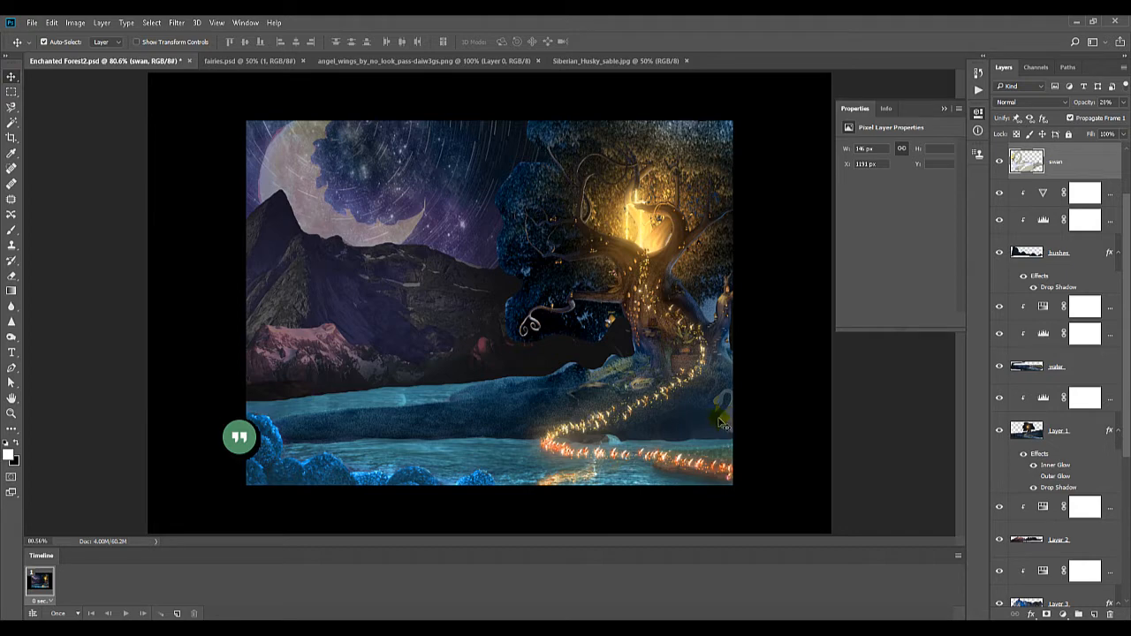
{"action": "left_click_drag", "start_coordinate": [725, 425], "coordinate": [742, 434]}
{"action": "left_click", "coordinate": [176, 613]}
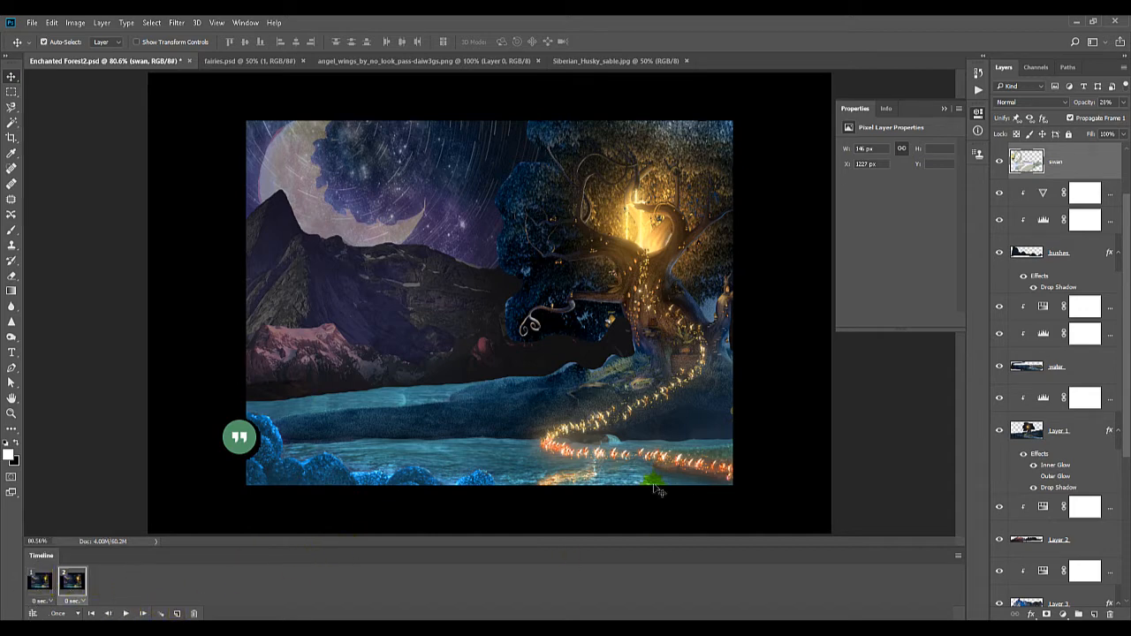
Move the swan onto the middle of the lake and raise its layer opacity to 100%
{"action": "left_click_drag", "start_coordinate": [734, 419], "coordinate": [437, 419]}
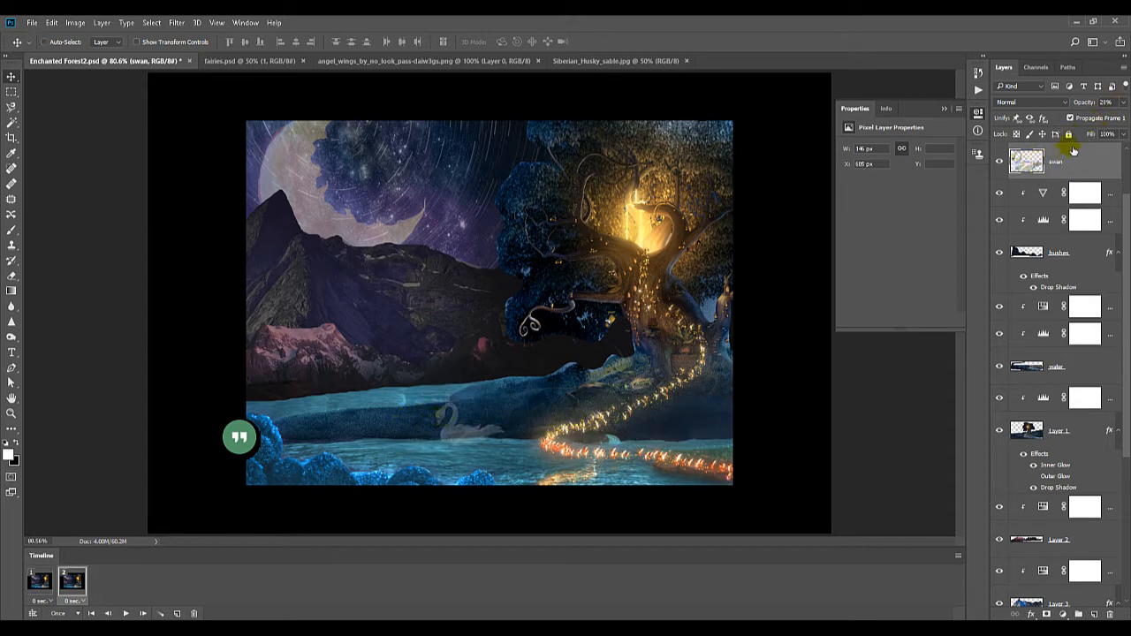
{"action": "left_click", "coordinate": [1123, 103]}
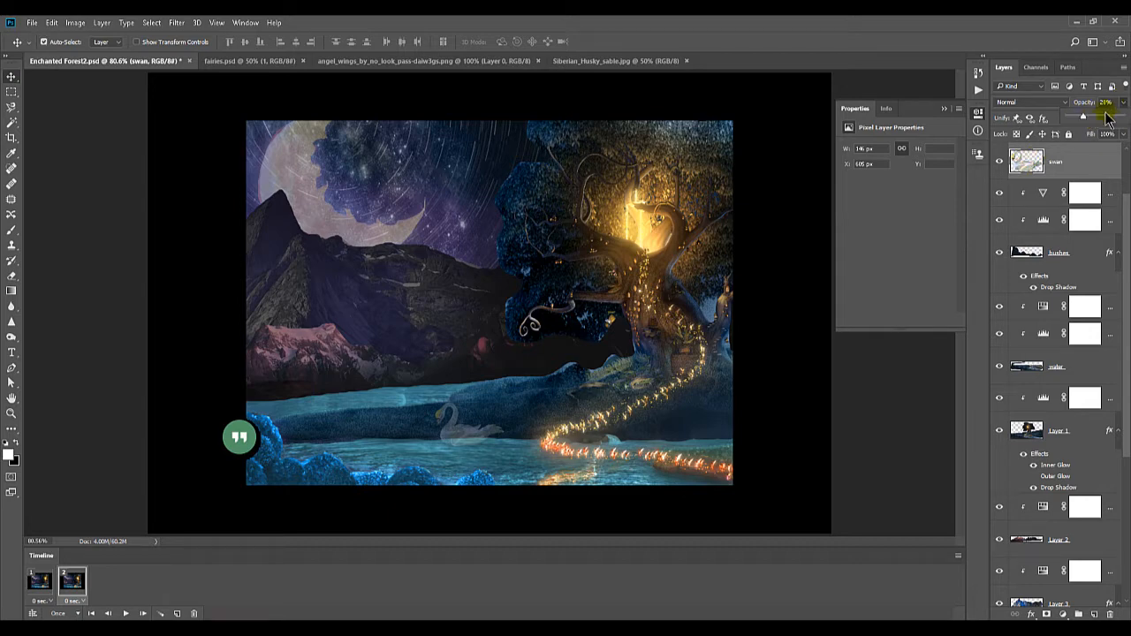
{"action": "left_click_drag", "start_coordinate": [1105, 118], "coordinate": [1123, 118]}
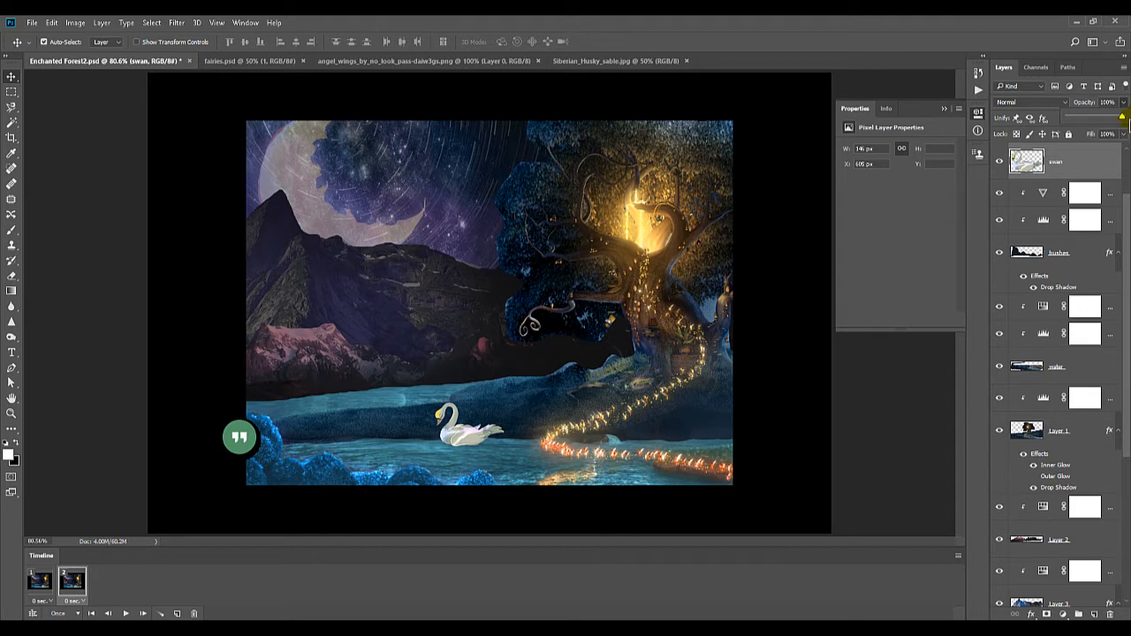
{"action": "key", "text": "ctrl+z"}
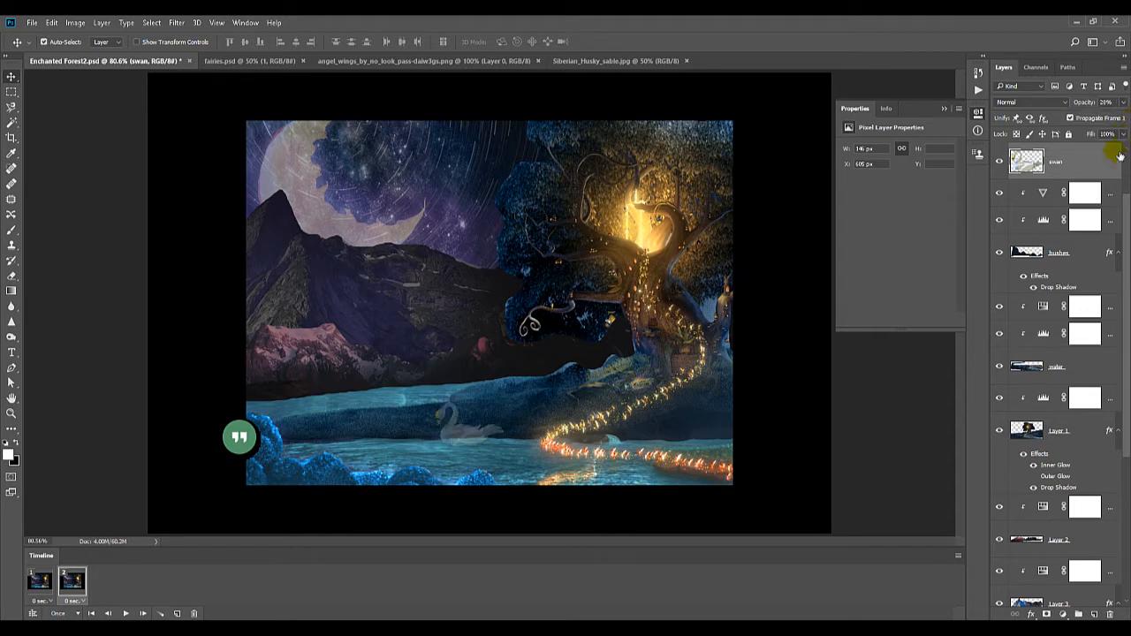
{"action": "left_click", "coordinate": [1124, 104]}
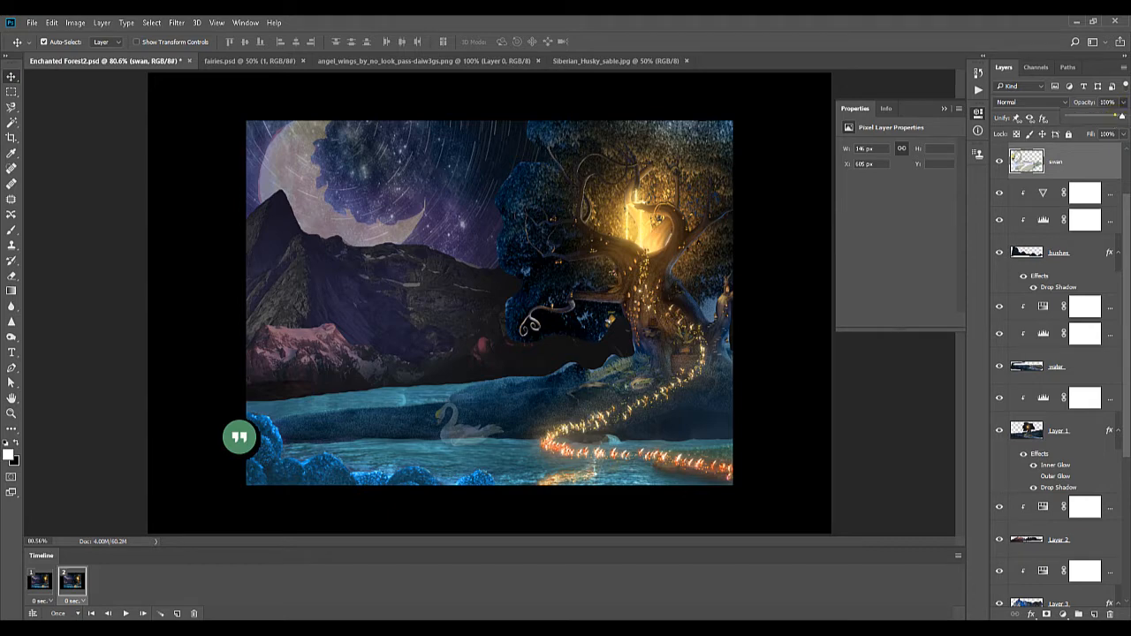
{"action": "left_click_drag", "start_coordinate": [1122, 116], "coordinate": [1124, 119]}
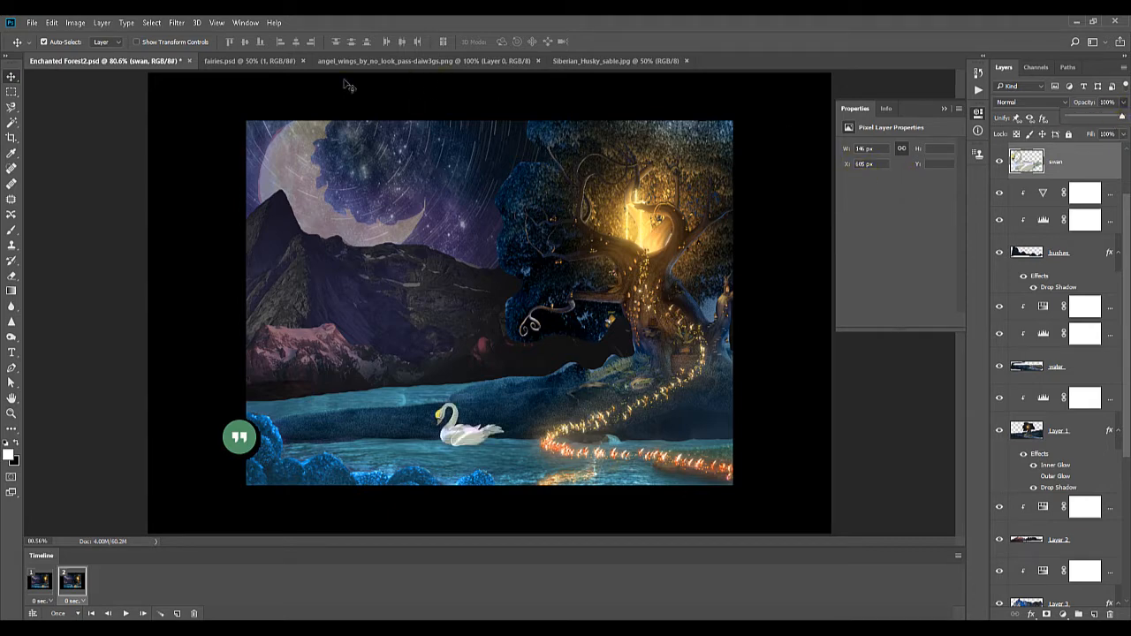
Add an Outer Glow to the swan layer with 100% opacity, 33% spread and a size of 70 px
{"action": "left_click", "coordinate": [102, 22]}
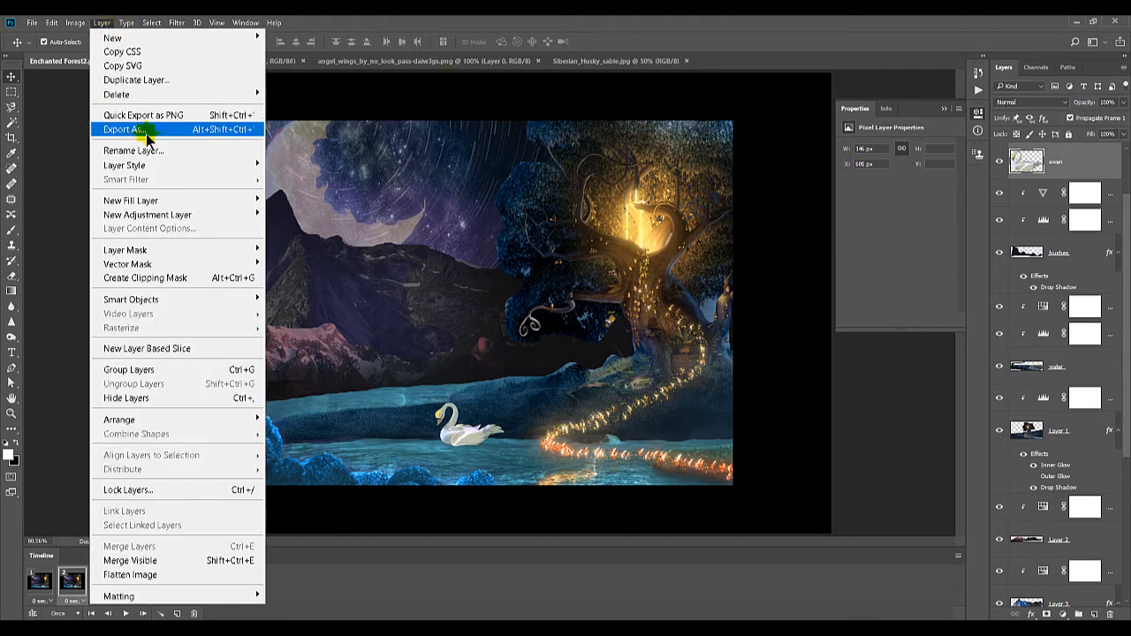
{"action": "mouse_move", "coordinate": [150, 165]}
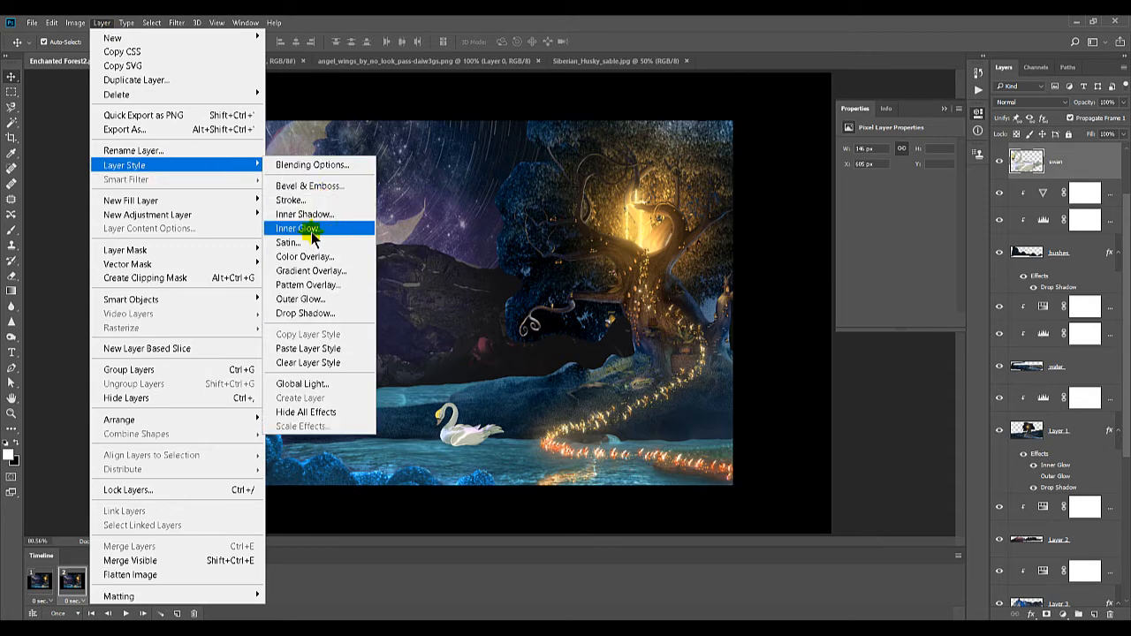
{"action": "left_click", "coordinate": [308, 299]}
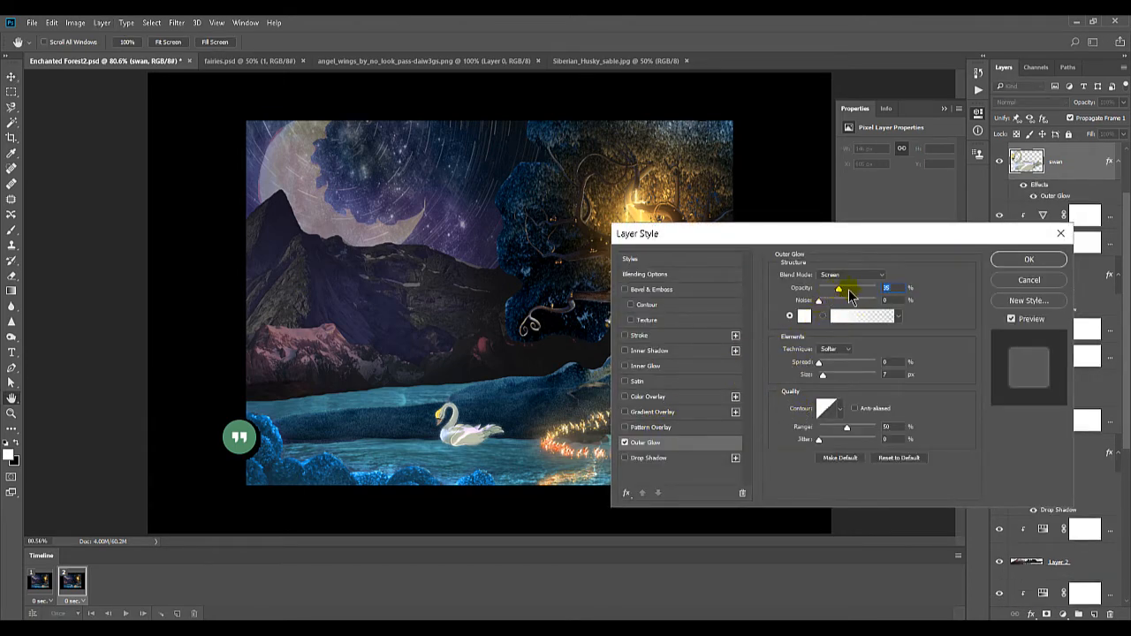
{"action": "left_click_drag", "start_coordinate": [851, 294], "coordinate": [882, 295]}
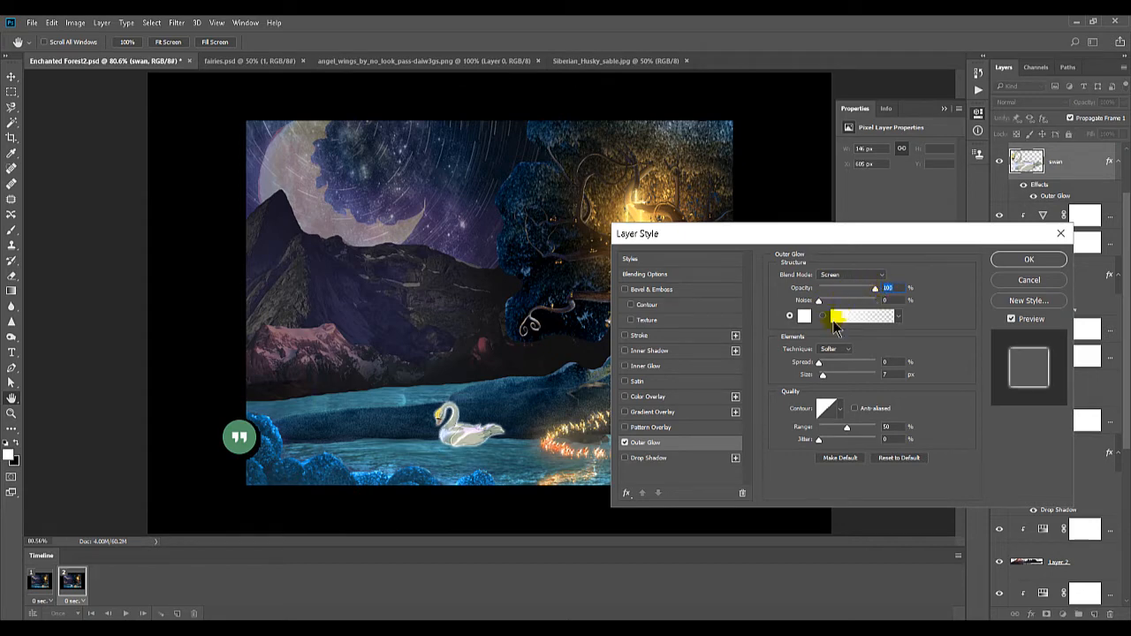
{"action": "left_click_drag", "start_coordinate": [821, 362], "coordinate": [837, 364]}
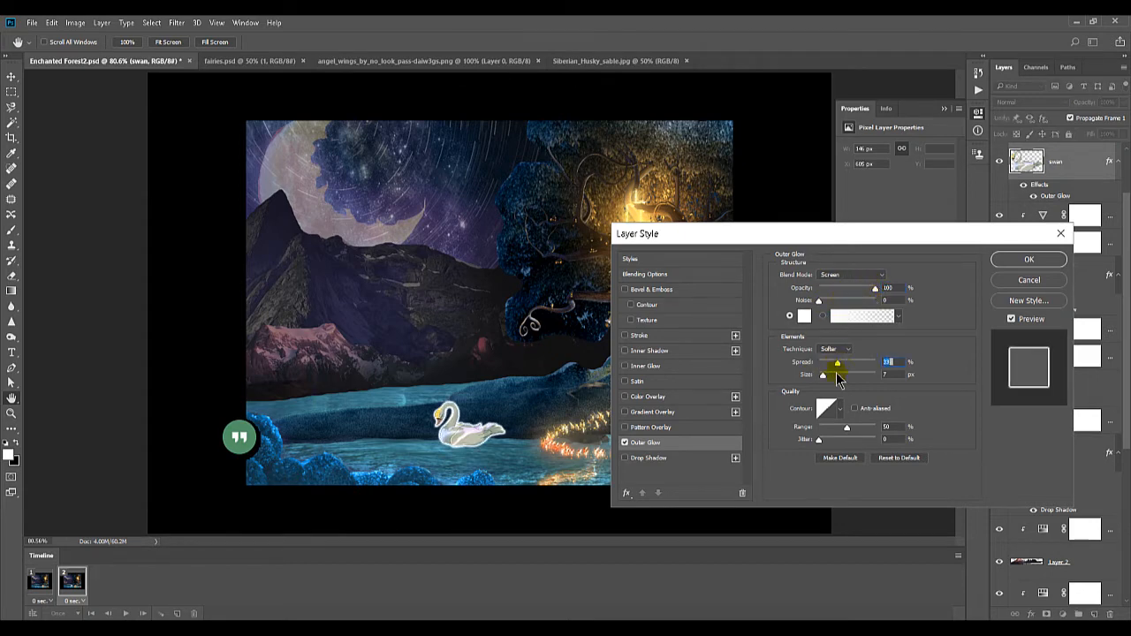
{"action": "left_click", "coordinate": [838, 376]}
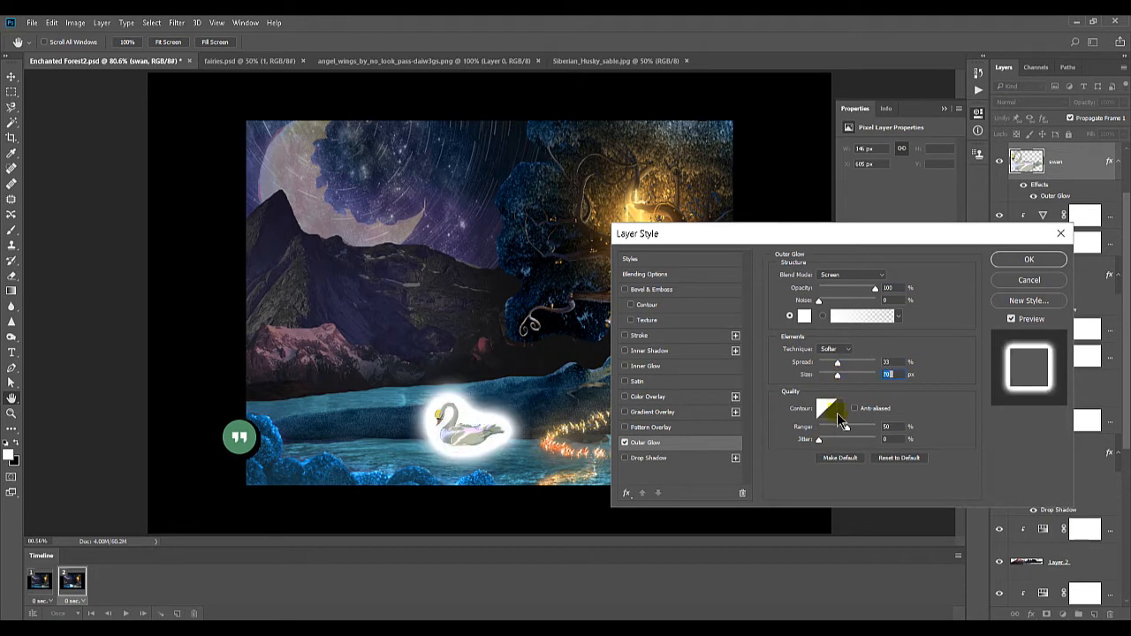
Set the glow's contour to Ring - Double with anti-aliasing, its opacity to 28% and its jitter to 63%
{"action": "left_click", "coordinate": [841, 409]}
{"action": "left_click", "coordinate": [814, 457]}
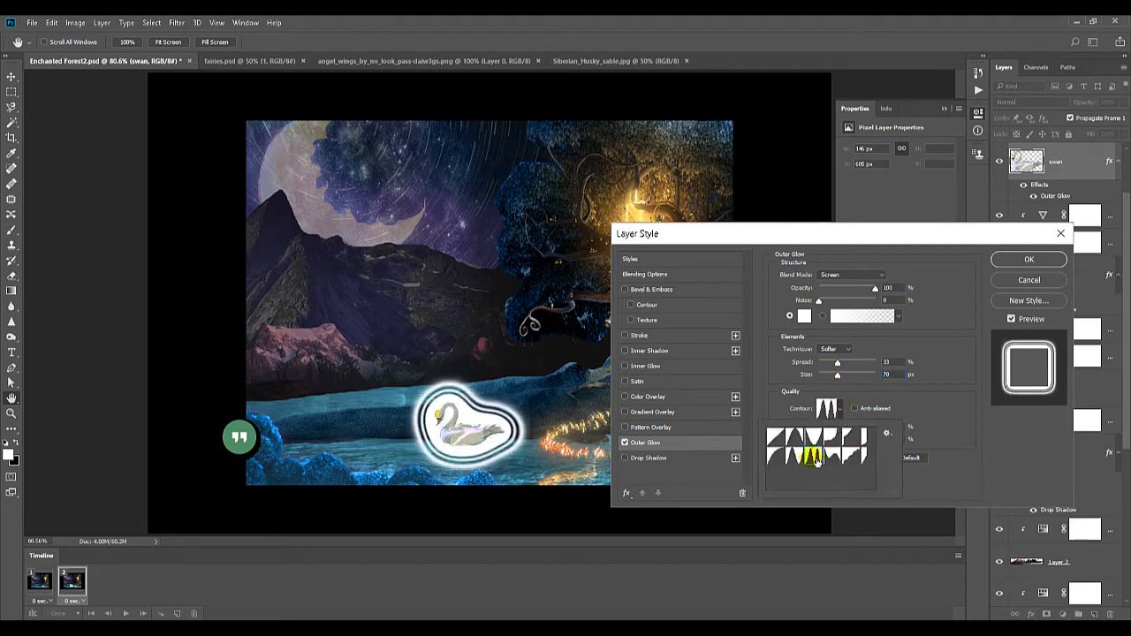
{"action": "left_click", "coordinate": [835, 288]}
{"action": "left_click", "coordinate": [836, 289]}
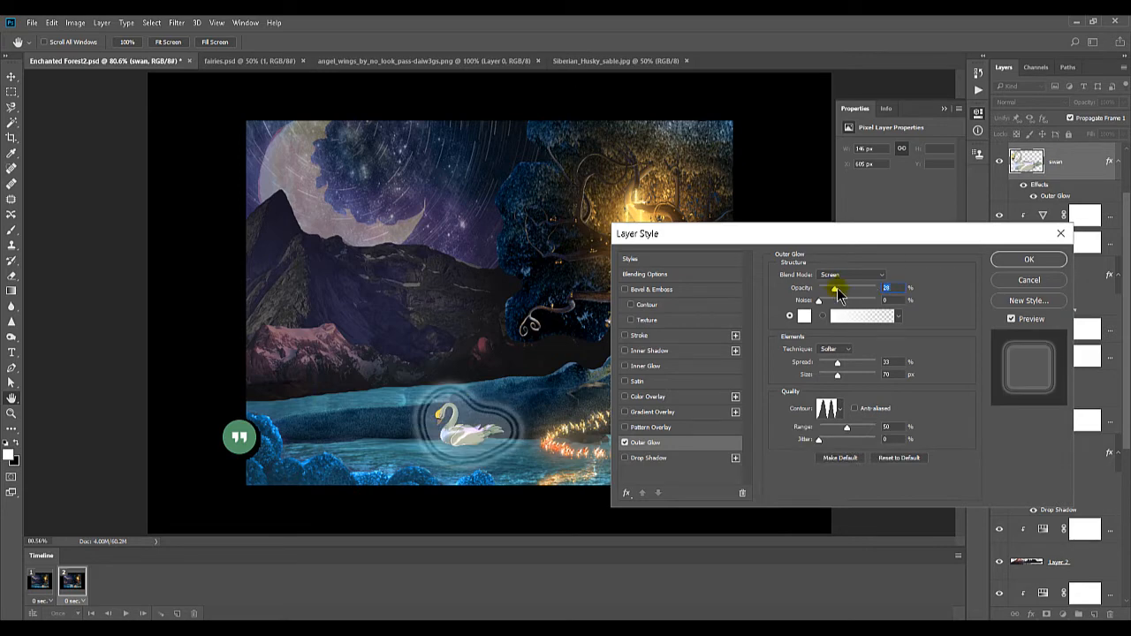
{"action": "left_click_drag", "start_coordinate": [818, 440], "coordinate": [845, 442]}
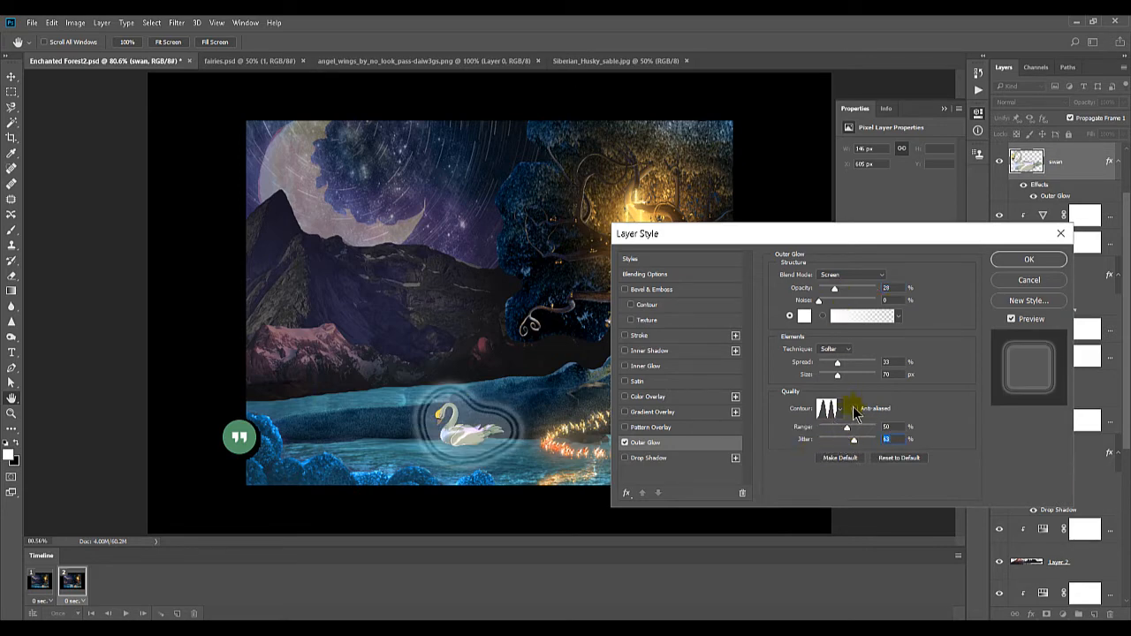
{"action": "left_click", "coordinate": [828, 408]}
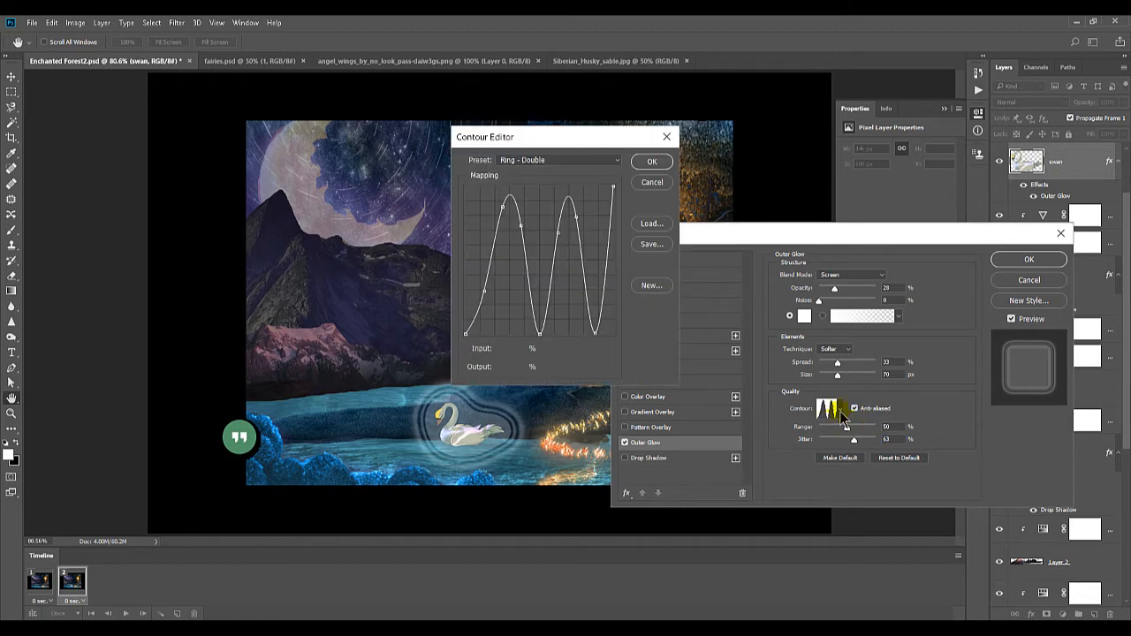
{"action": "left_click", "coordinate": [652, 182]}
Try several contour presets on the swan's outer glow, ending with the straight linear one
{"action": "left_click", "coordinate": [836, 414]}
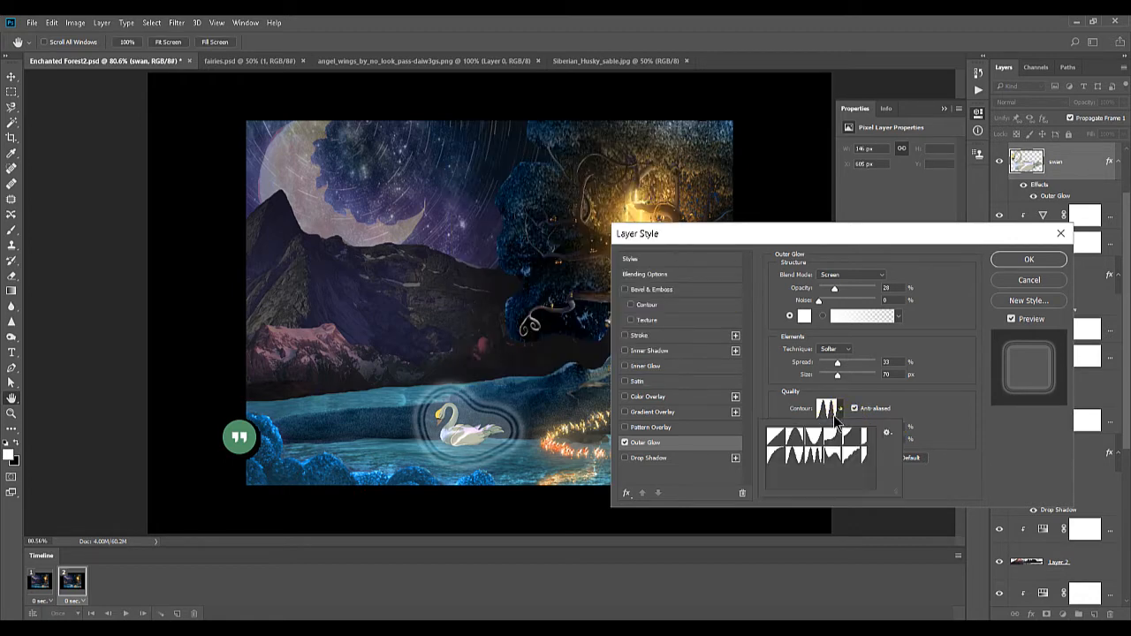
{"action": "left_click", "coordinate": [834, 456]}
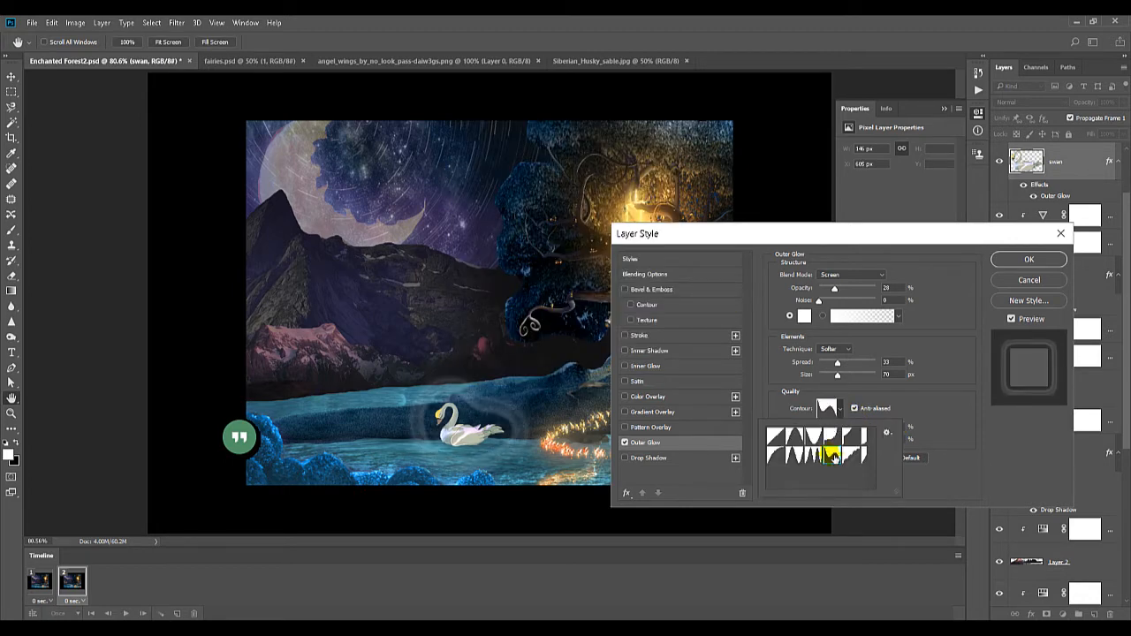
{"action": "left_click", "coordinate": [863, 456]}
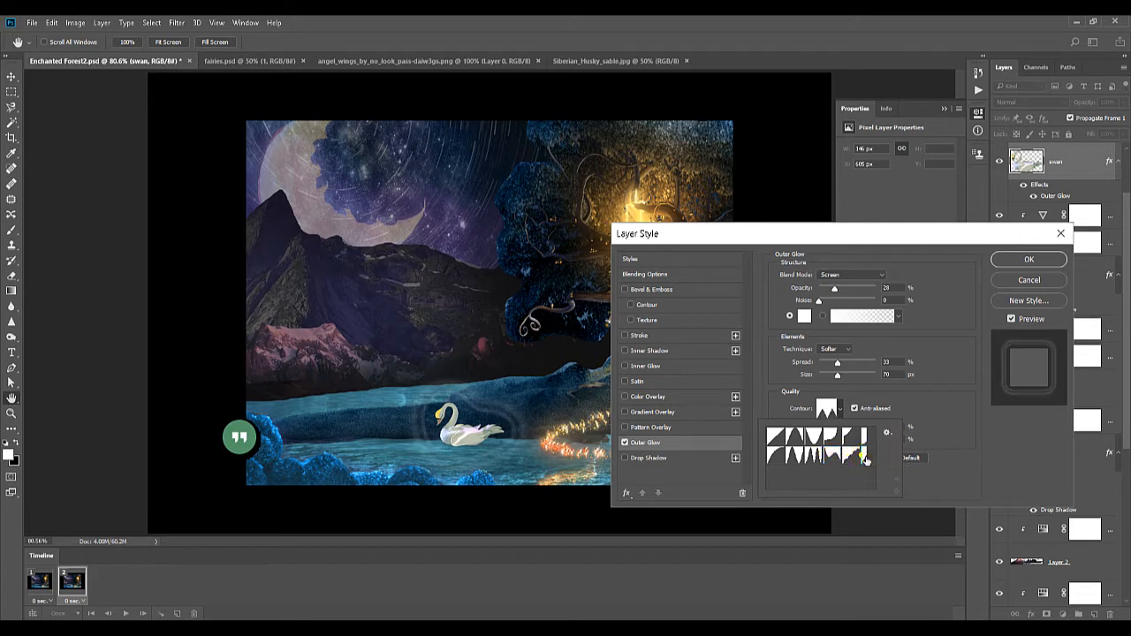
{"action": "left_click", "coordinate": [867, 438]}
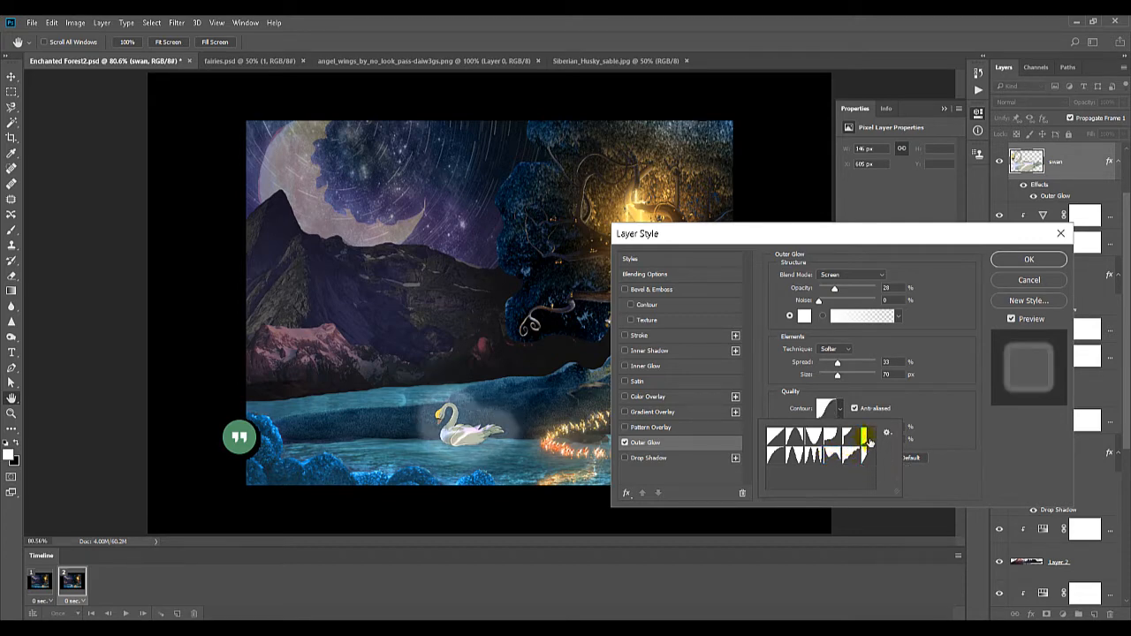
{"action": "left_click", "coordinate": [845, 440]}
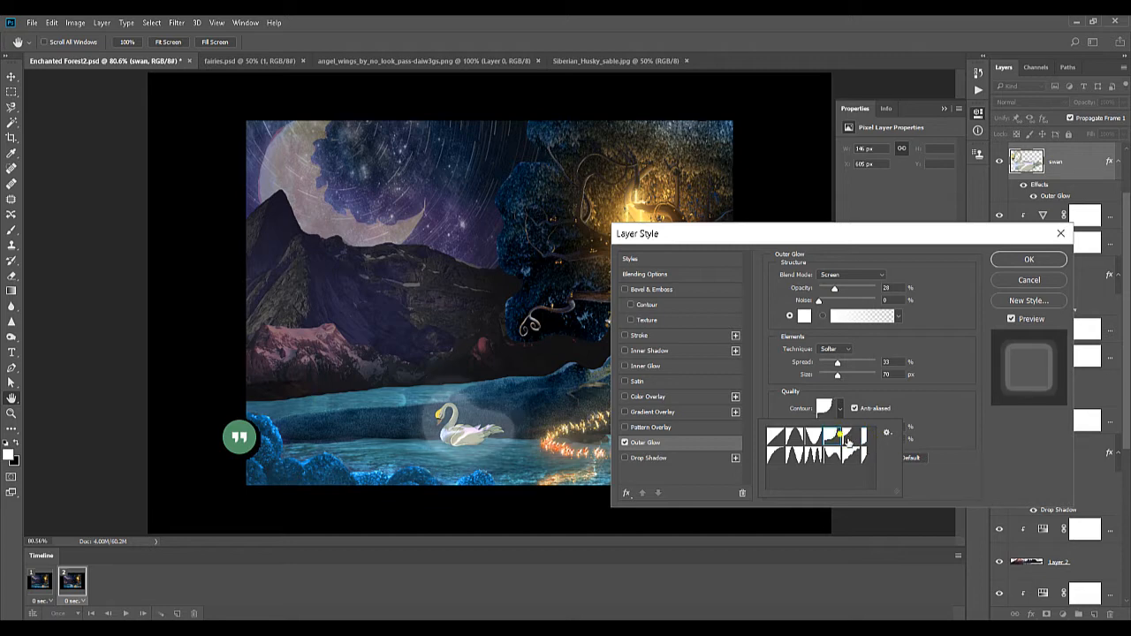
{"action": "left_click", "coordinate": [817, 456]}
{"action": "left_click", "coordinate": [778, 460]}
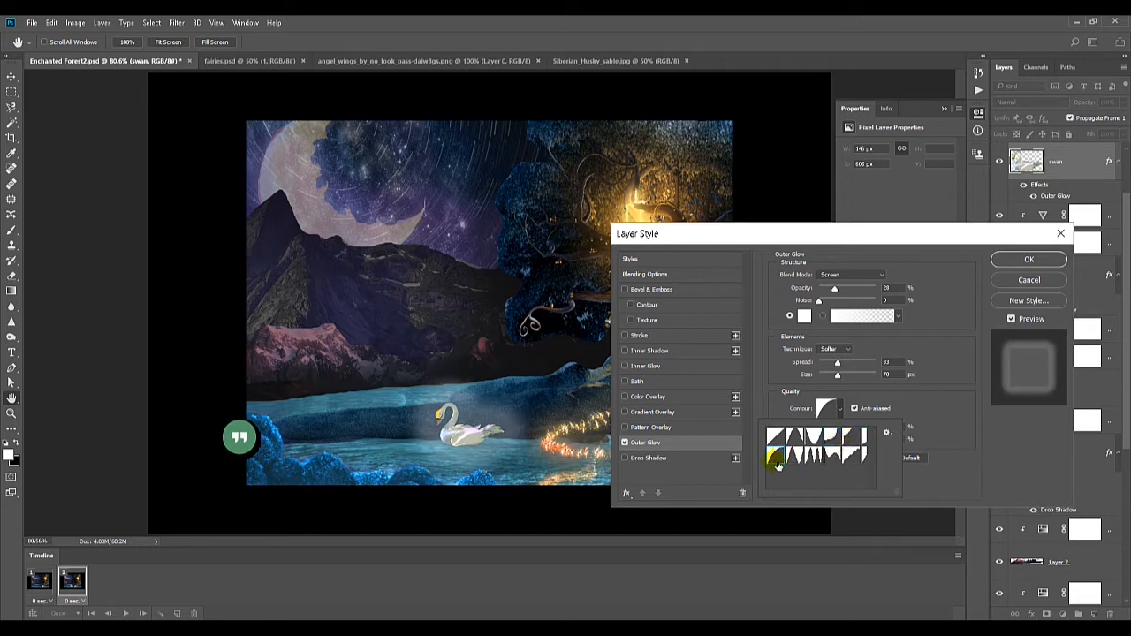
{"action": "left_click", "coordinate": [798, 443]}
{"action": "left_click", "coordinate": [776, 435]}
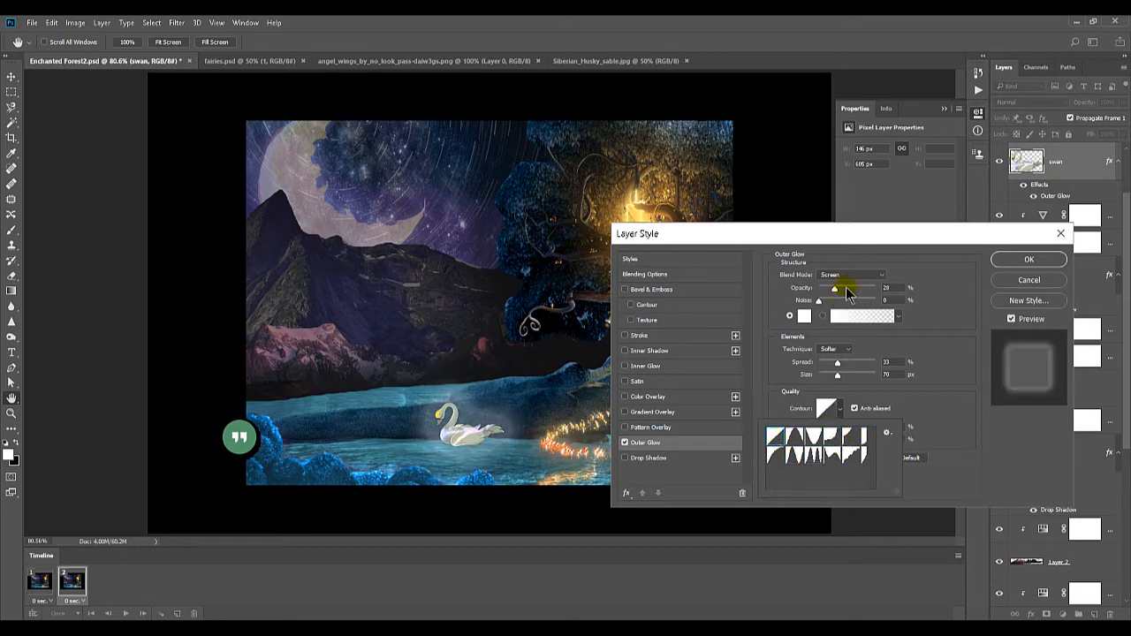
Set the glow's opacity to 49% and try its blend modes from Normal and Dissolve through to Color Dodge
{"action": "left_click", "coordinate": [847, 290]}
{"action": "left_click", "coordinate": [844, 275]}
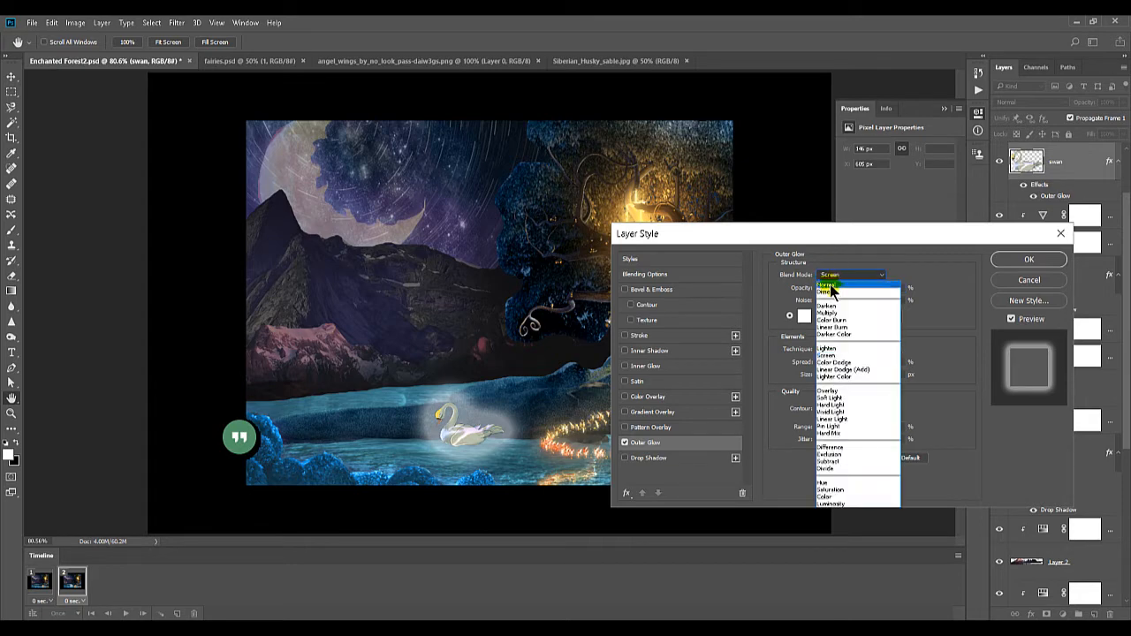
{"action": "left_click", "coordinate": [831, 285]}
{"action": "key", "text": "Down"}
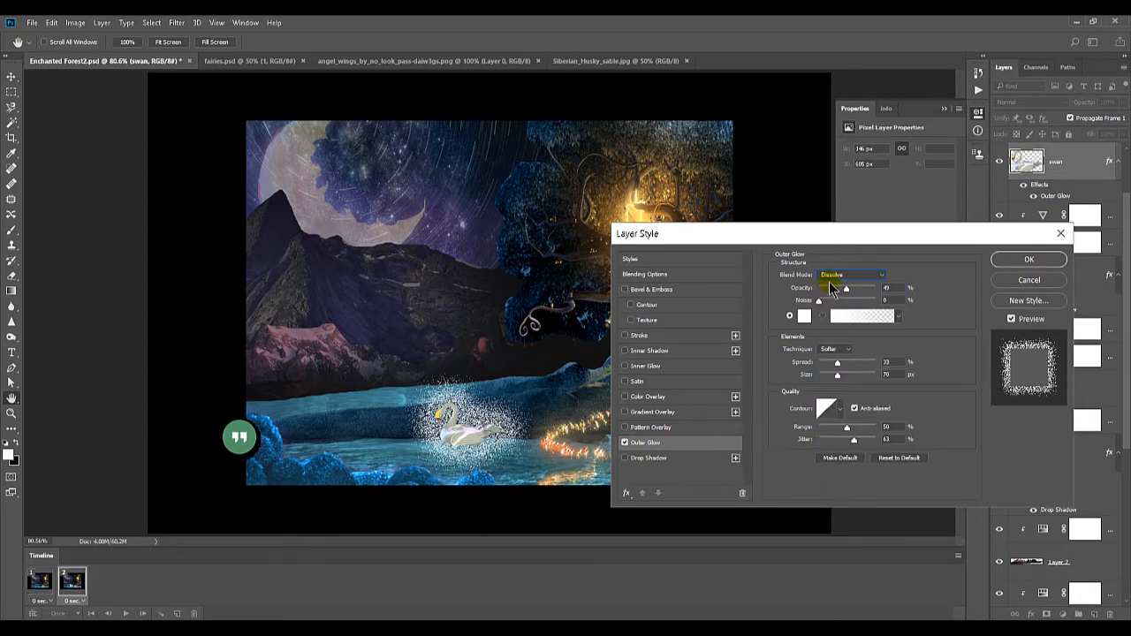
{"action": "key", "text": "Down"}
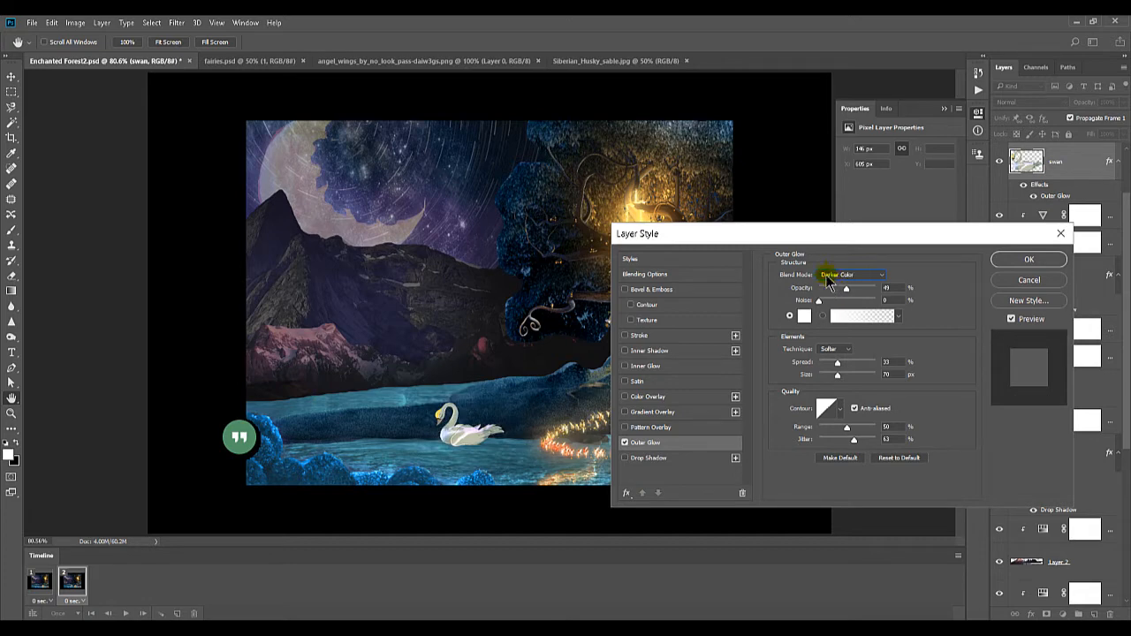
{"action": "key", "text": "Down"}
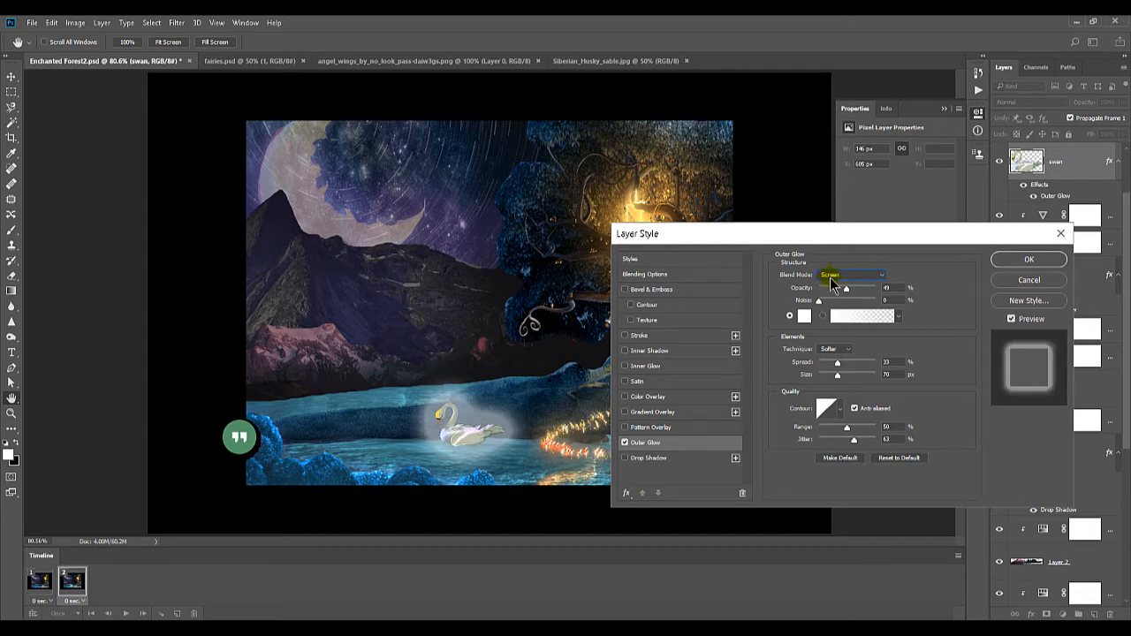
{"action": "key", "text": "Down"}
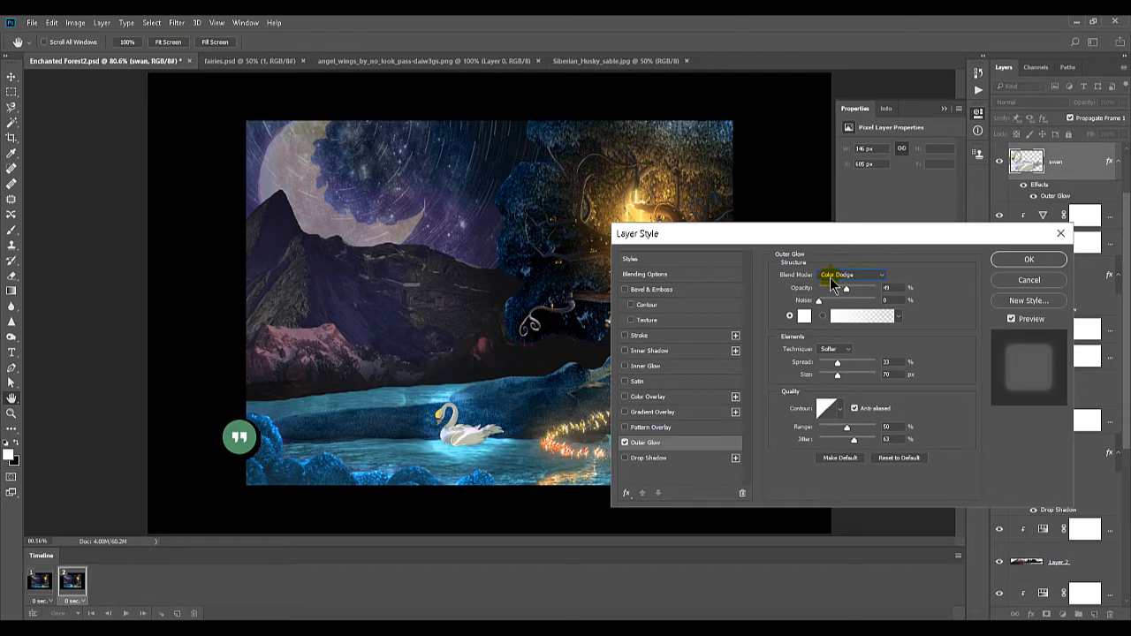
Set the glow's spread to 58%, contour to Ring - Double, noise to 95% and opacity to 36%
{"action": "left_click_drag", "start_coordinate": [838, 362], "coordinate": [851, 363]}
{"action": "left_click", "coordinate": [841, 408]}
{"action": "left_click", "coordinate": [842, 454]}
{"action": "left_click", "coordinate": [815, 455]}
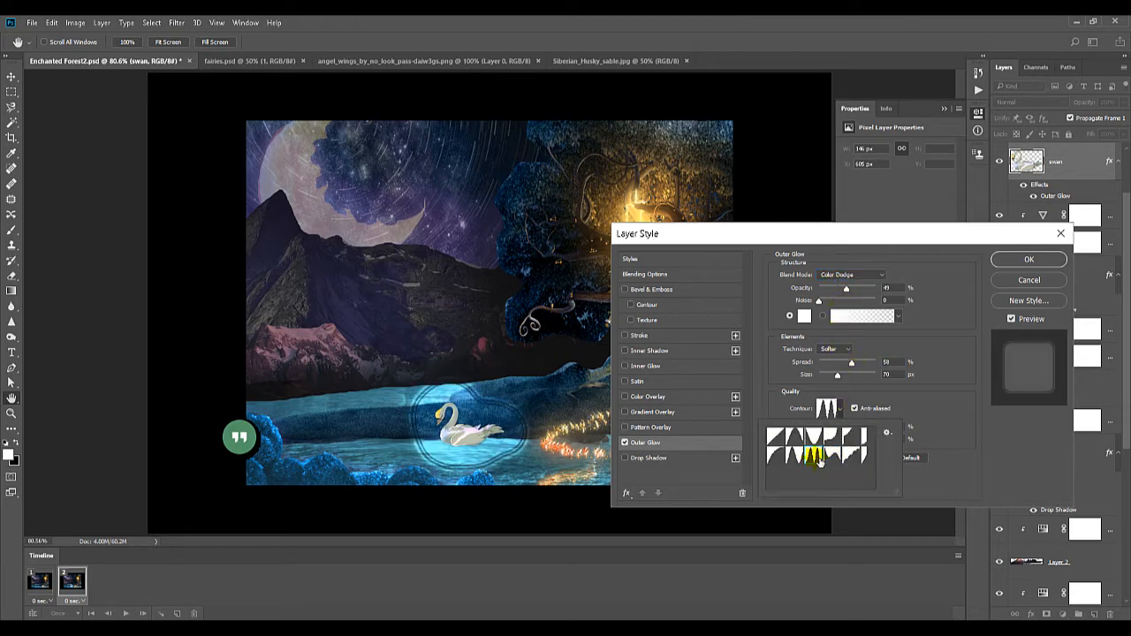
{"action": "left_click", "coordinate": [841, 301]}
{"action": "mouse_move", "coordinate": [841, 301]}
{"action": "left_mouse_down"}
{"action": "mouse_move", "coordinate": [872, 301]}
{"action": "mouse_move", "coordinate": [839, 289]}
{"action": "left_mouse_up"}
Change the glow's contour to the inverted cone preset and its blend mode to Normal
{"action": "left_click", "coordinate": [840, 409]}
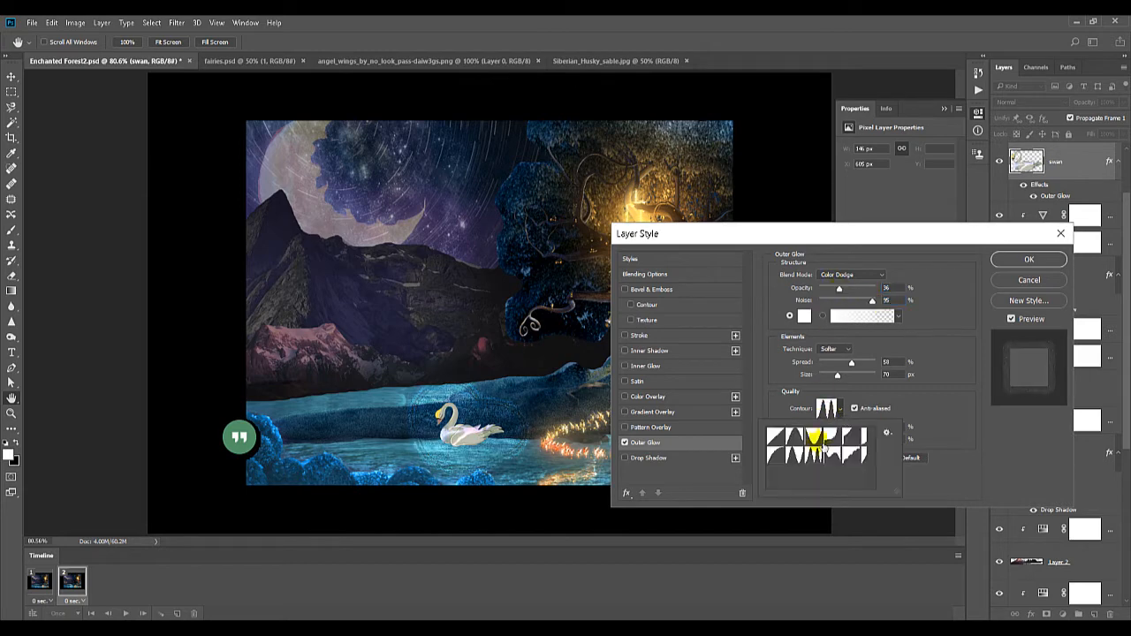
{"action": "left_click", "coordinate": [795, 438]}
{"action": "left_click", "coordinate": [813, 439]}
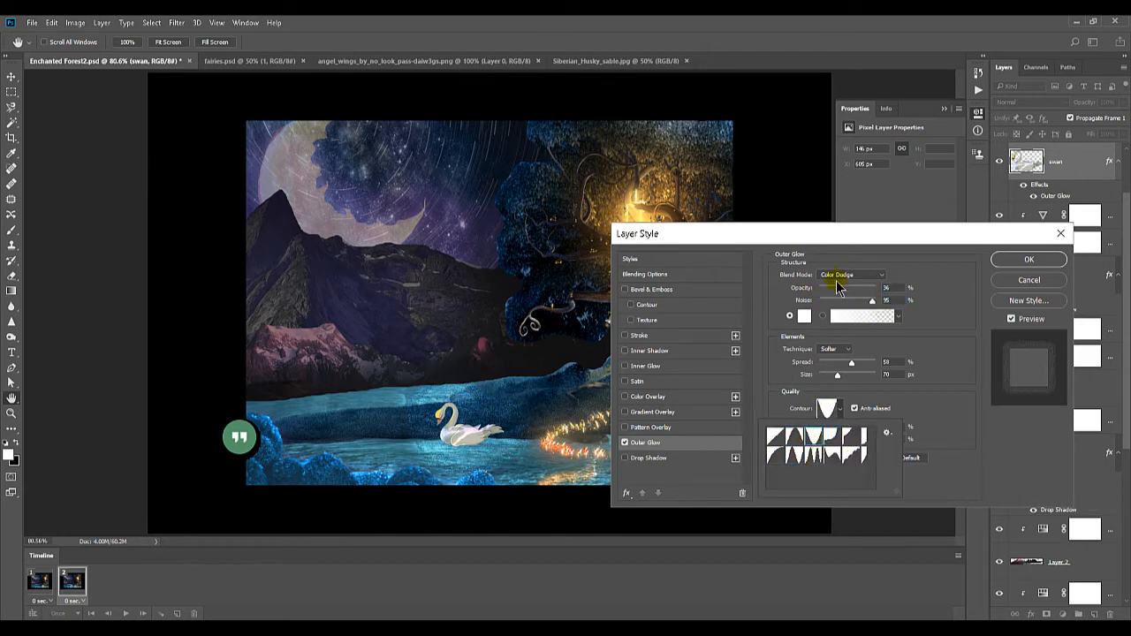
{"action": "left_click", "coordinate": [848, 275]}
{"action": "left_click", "coordinate": [834, 276]}
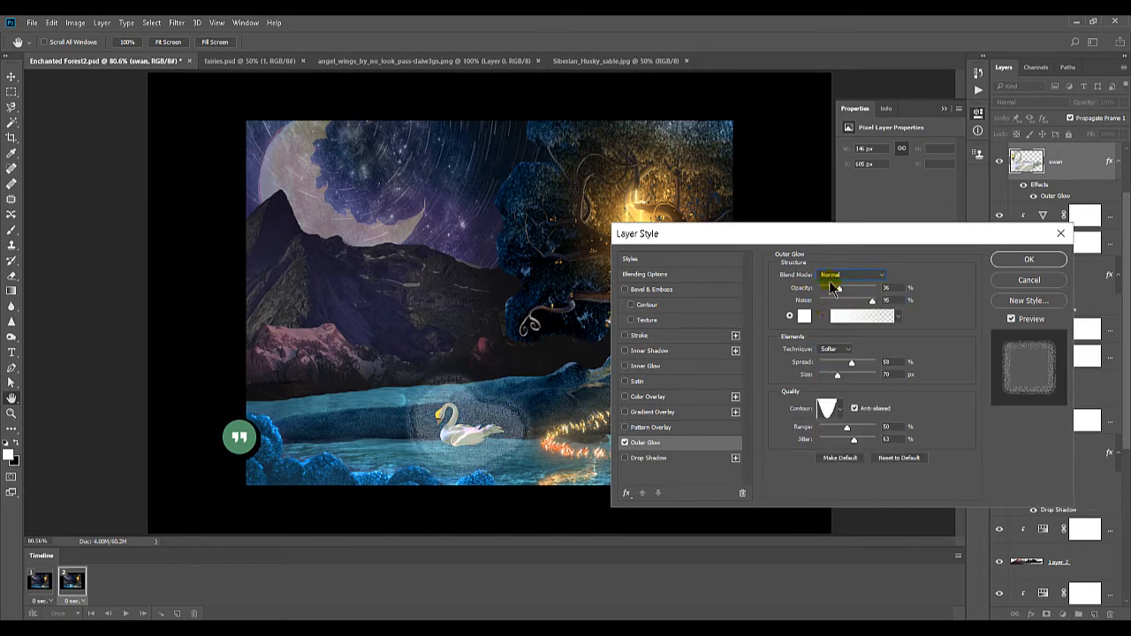
Change the blend mode of the swan's outer glow to a brighter blend with the water and apply the layer style
{"action": "left_click", "coordinate": [833, 276]}
{"action": "left_click", "coordinate": [834, 289]}
{"action": "left_click", "coordinate": [834, 276]}
{"action": "left_click", "coordinate": [828, 313]}
{"action": "scroll", "coordinate": [826, 283], "scroll_direction": "down", "scroll_amount": 10}
{"action": "key", "text": "Return"}
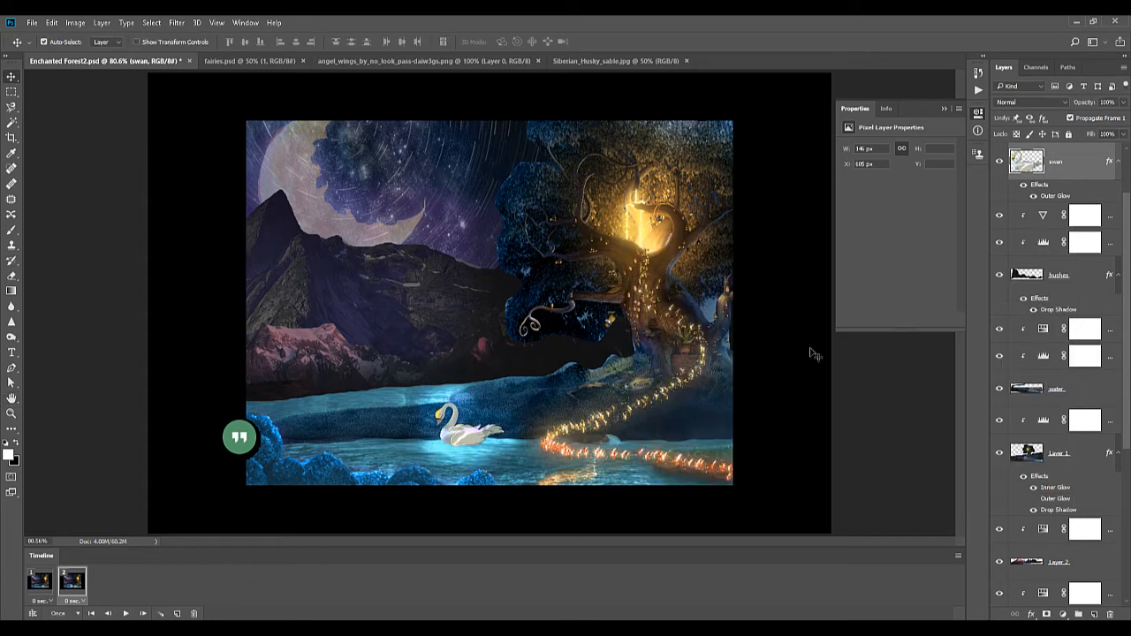
Copy the swan's layer style from frame 2 and paste it onto the swan layer in frame 1
{"action": "right_click", "coordinate": [1046, 198]}
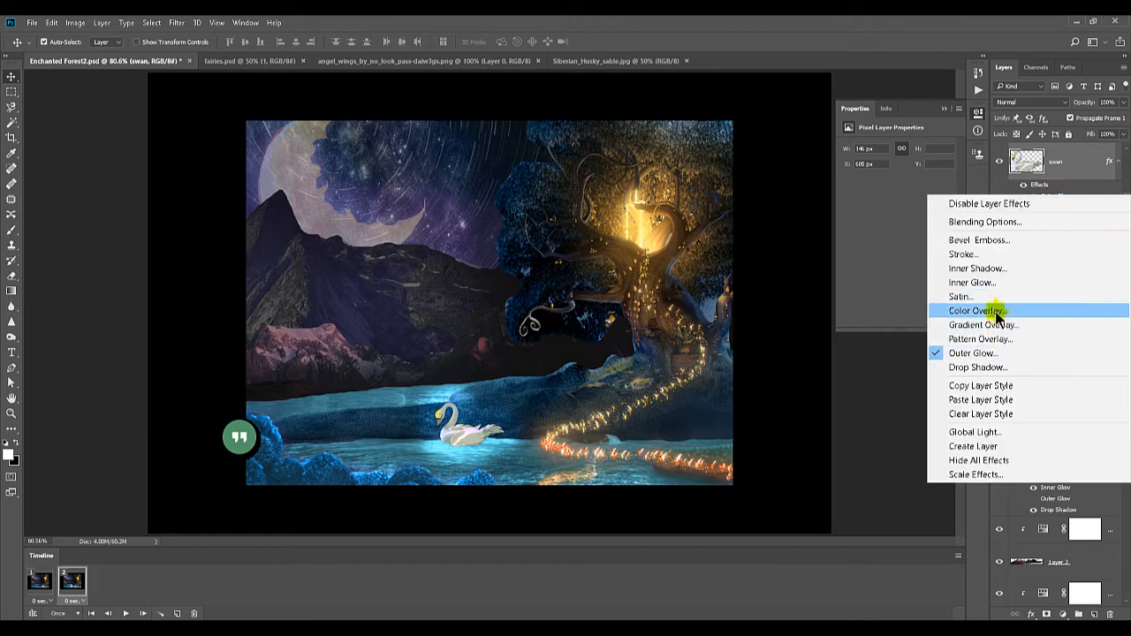
{"action": "left_click", "coordinate": [1070, 182]}
{"action": "right_click", "coordinate": [1082, 190]}
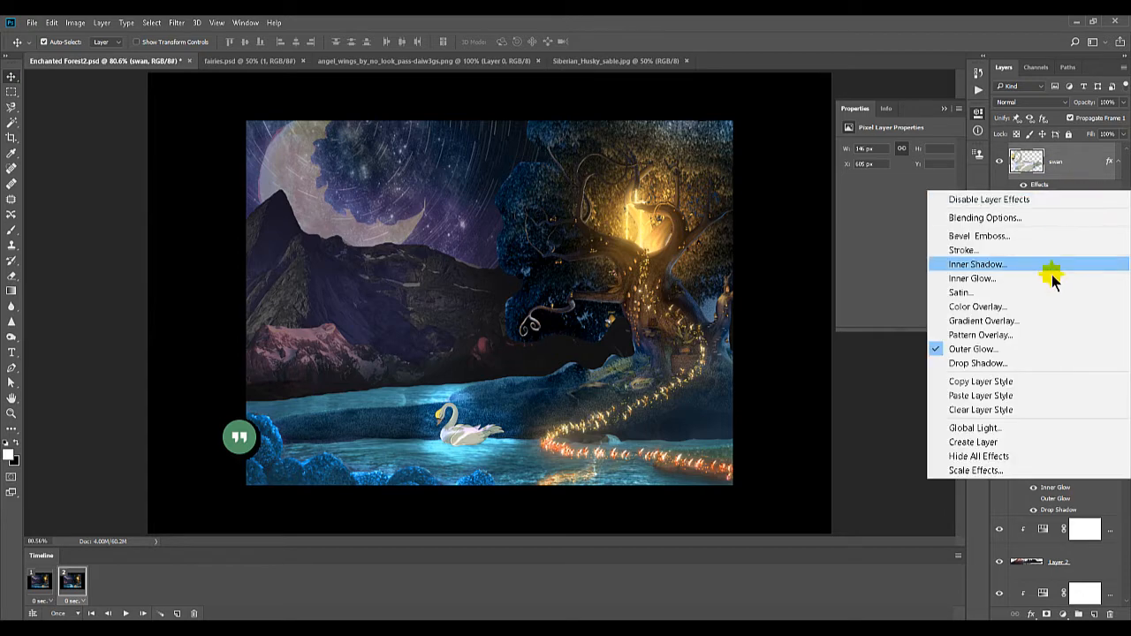
{"action": "left_click", "coordinate": [1024, 382]}
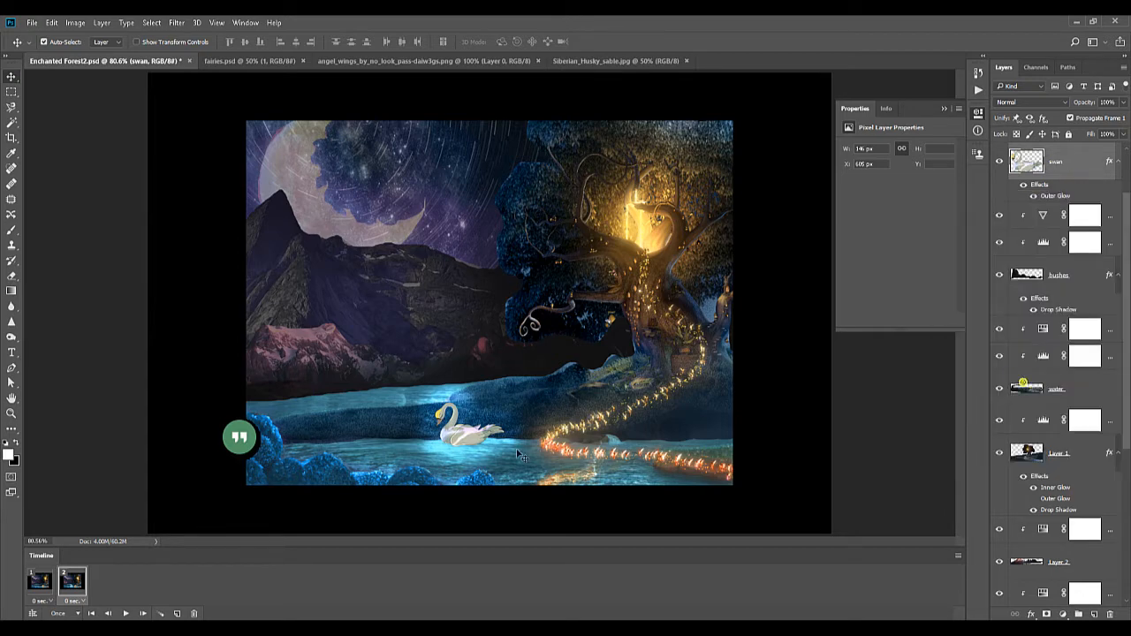
{"action": "left_click", "coordinate": [51, 581]}
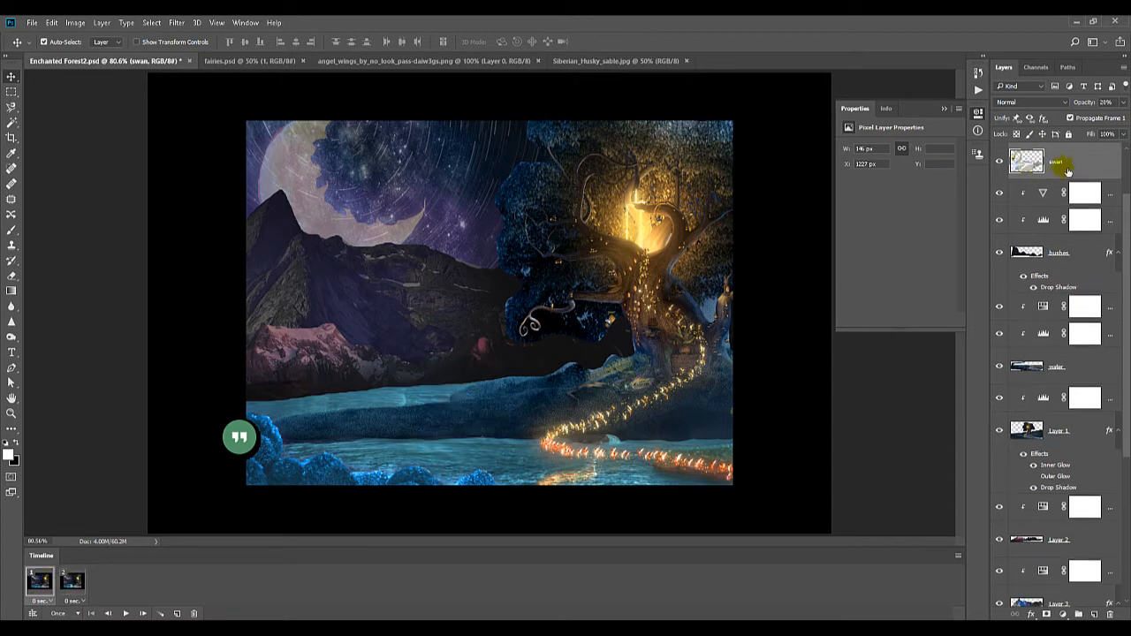
{"action": "right_click", "coordinate": [1065, 168]}
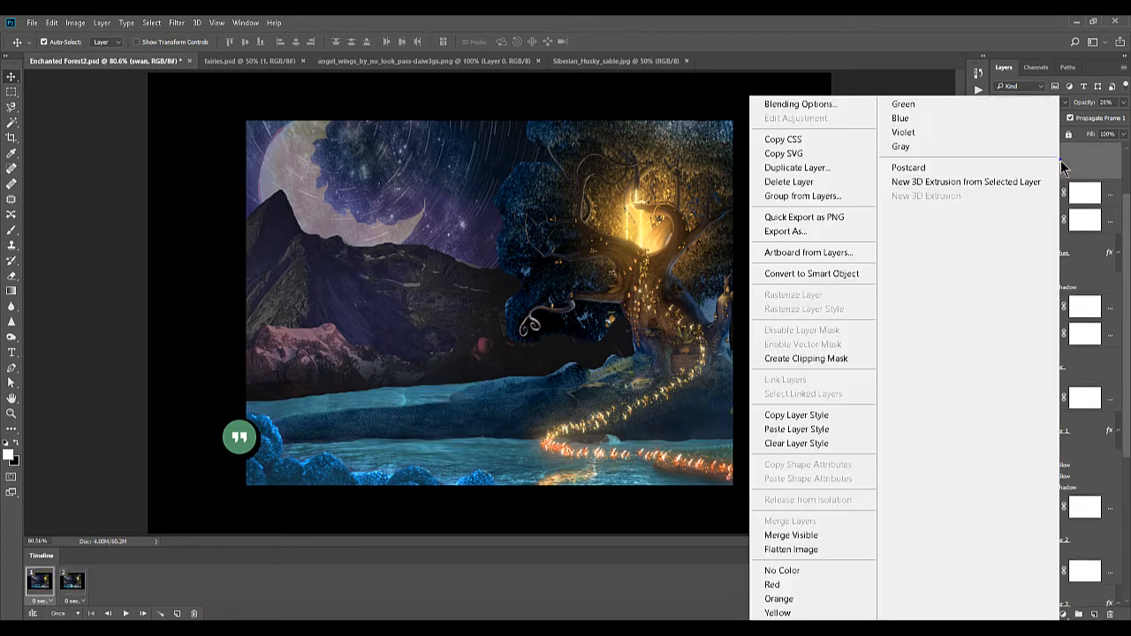
{"action": "left_click", "coordinate": [824, 429]}
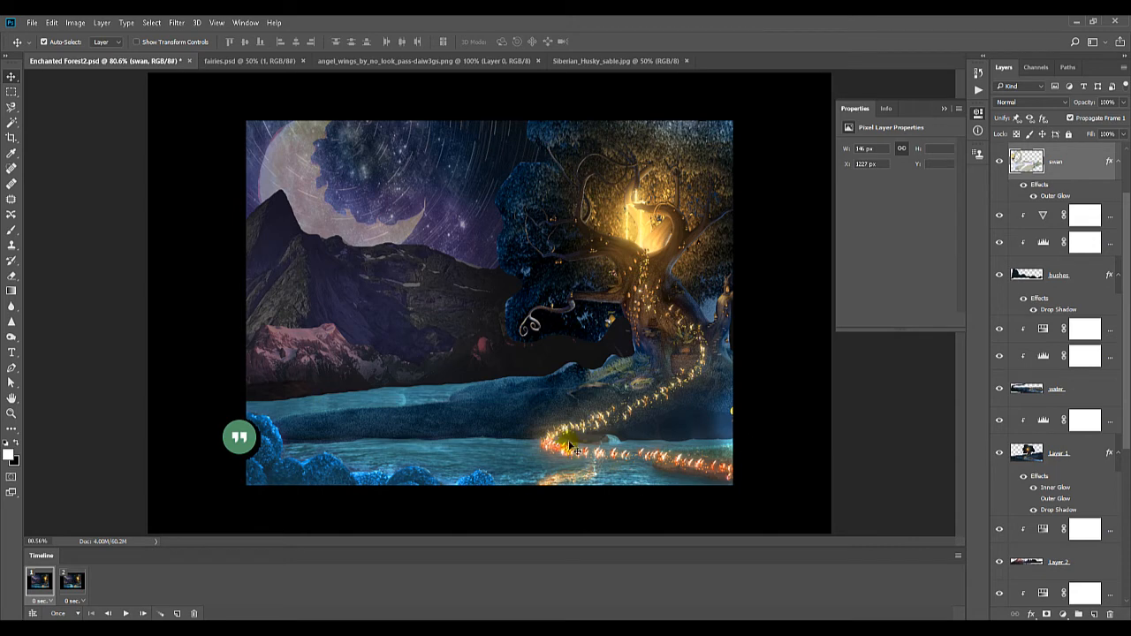
Duplicate frame 2 as a third timeline frame
{"action": "left_click", "coordinate": [77, 585]}
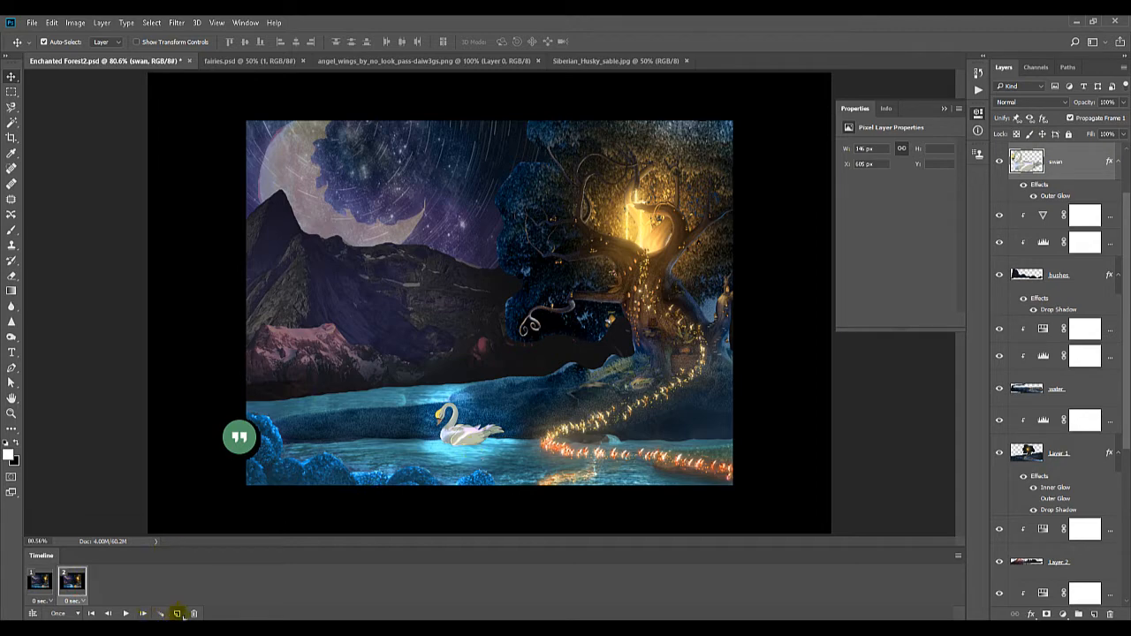
{"action": "left_click", "coordinate": [178, 613]}
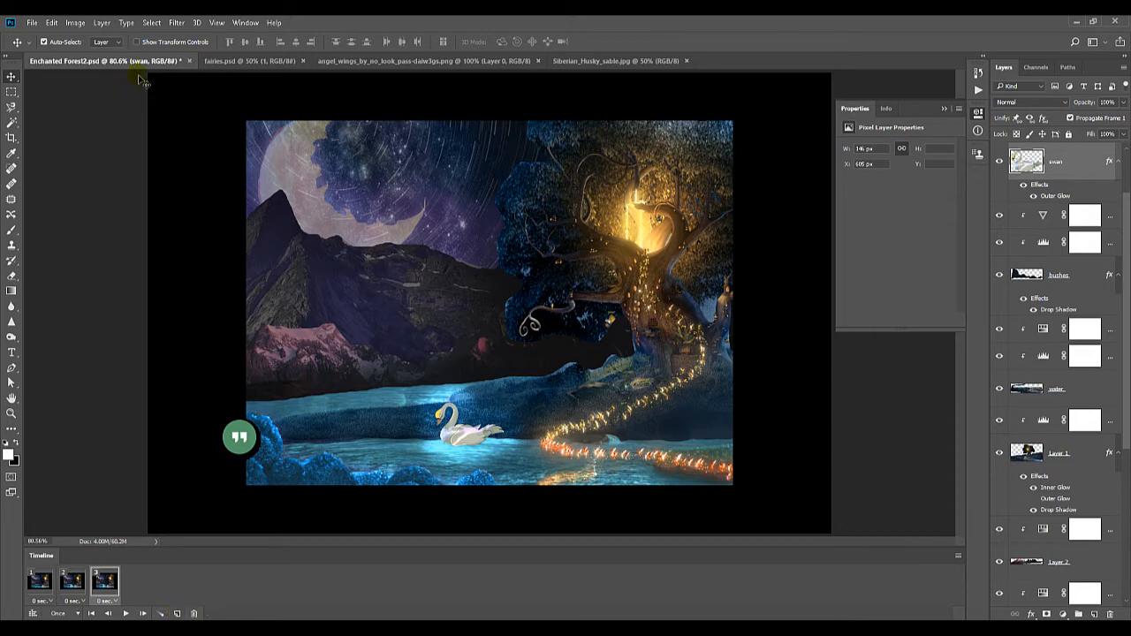
In fairies.psd, reposition the upper fairies individually to even out their spacing along the diagonal flight path
{"action": "left_click", "coordinate": [224, 62]}
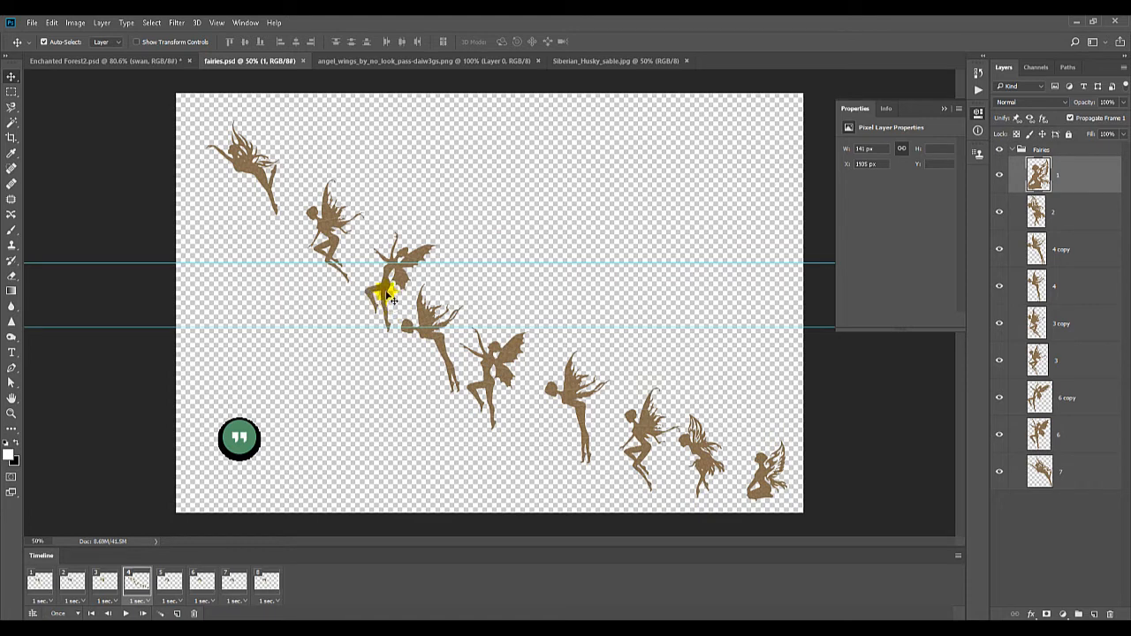
{"action": "left_click_drag", "start_coordinate": [388, 296], "coordinate": [378, 289]}
{"action": "left_click", "coordinate": [328, 240]}
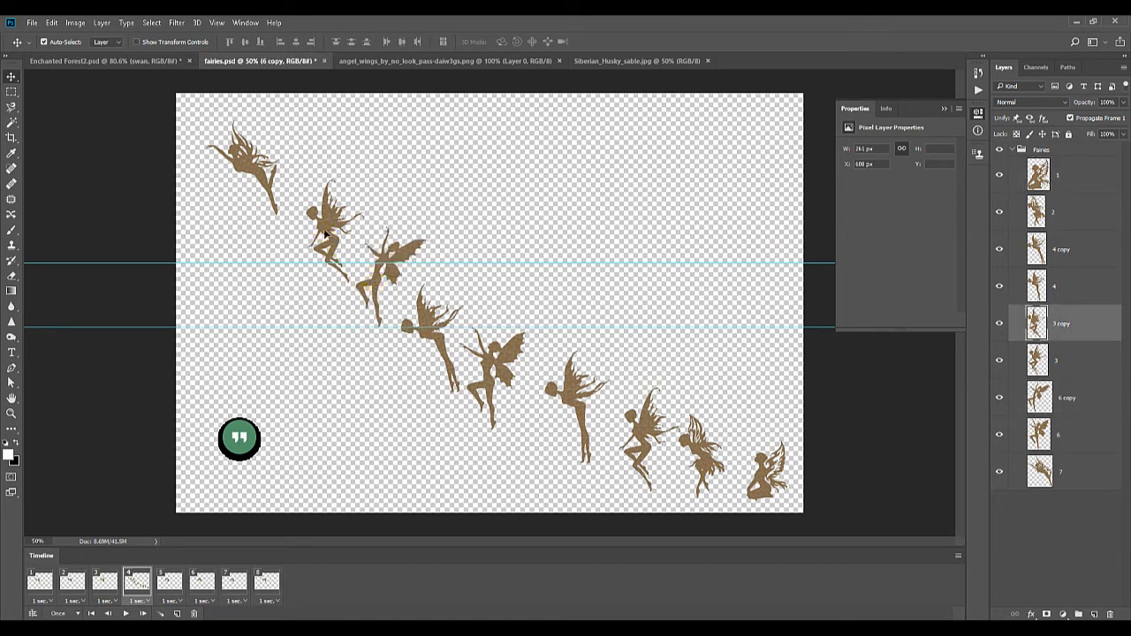
{"action": "left_click_drag", "start_coordinate": [326, 233], "coordinate": [323, 218]}
{"action": "left_click_drag", "start_coordinate": [253, 165], "coordinate": [266, 168]}
{"action": "mouse_move", "coordinate": [480, 354]}
{"action": "left_mouse_down"}
{"action": "mouse_move", "coordinate": [493, 362]}
{"action": "mouse_move", "coordinate": [485, 356]}
{"action": "left_mouse_up"}
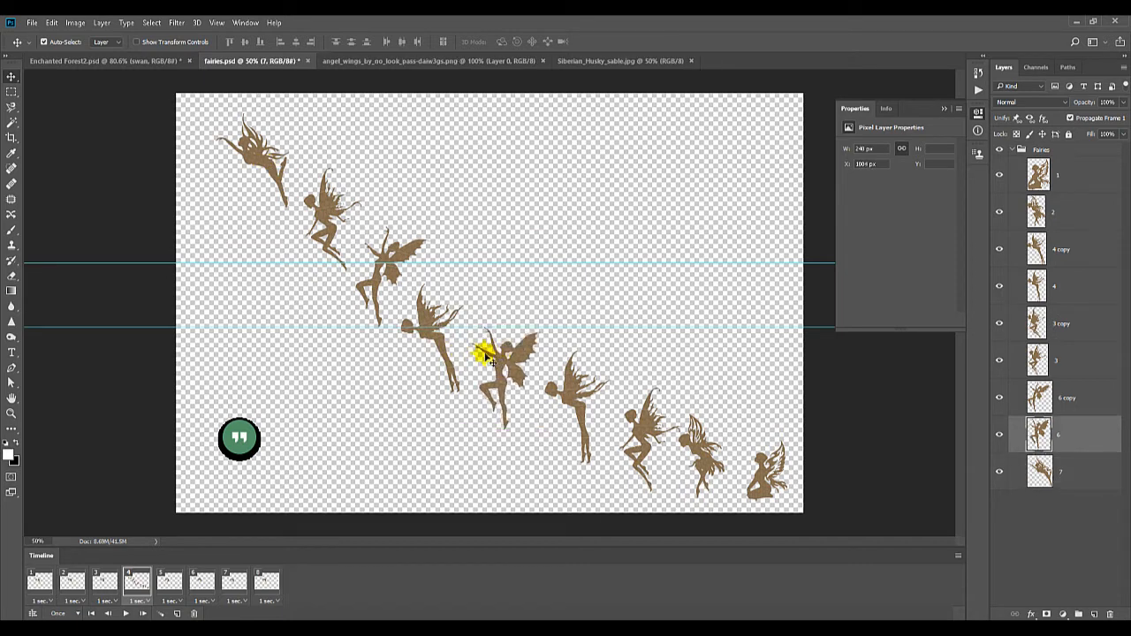
{"action": "left_click_drag", "start_coordinate": [426, 329], "coordinate": [427, 315]}
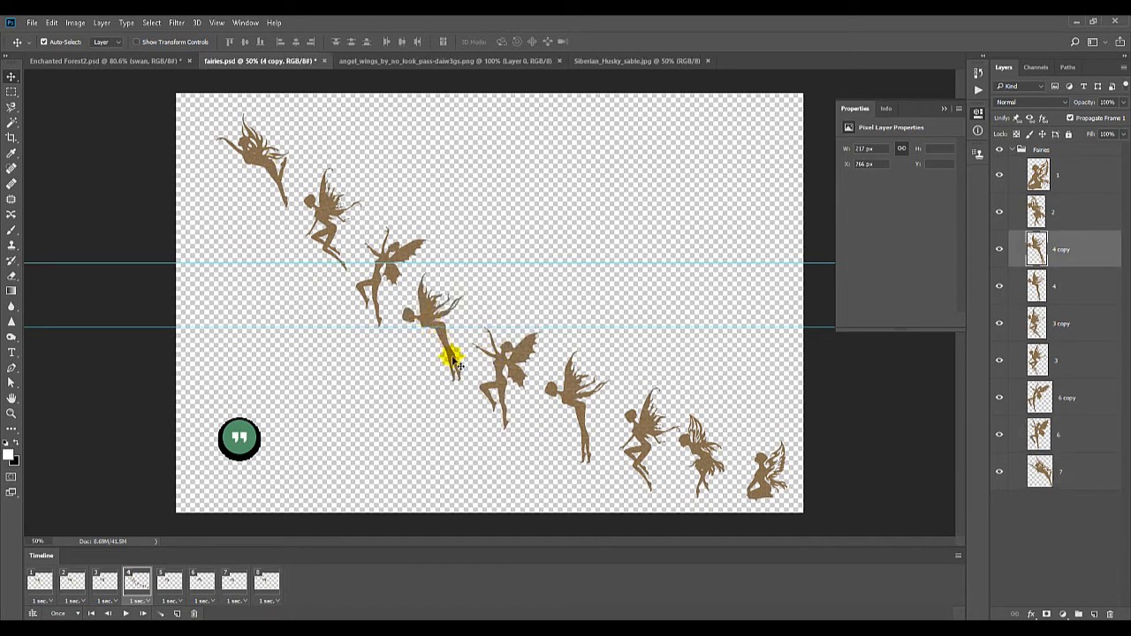
{"action": "left_click_drag", "start_coordinate": [374, 278], "coordinate": [368, 272]}
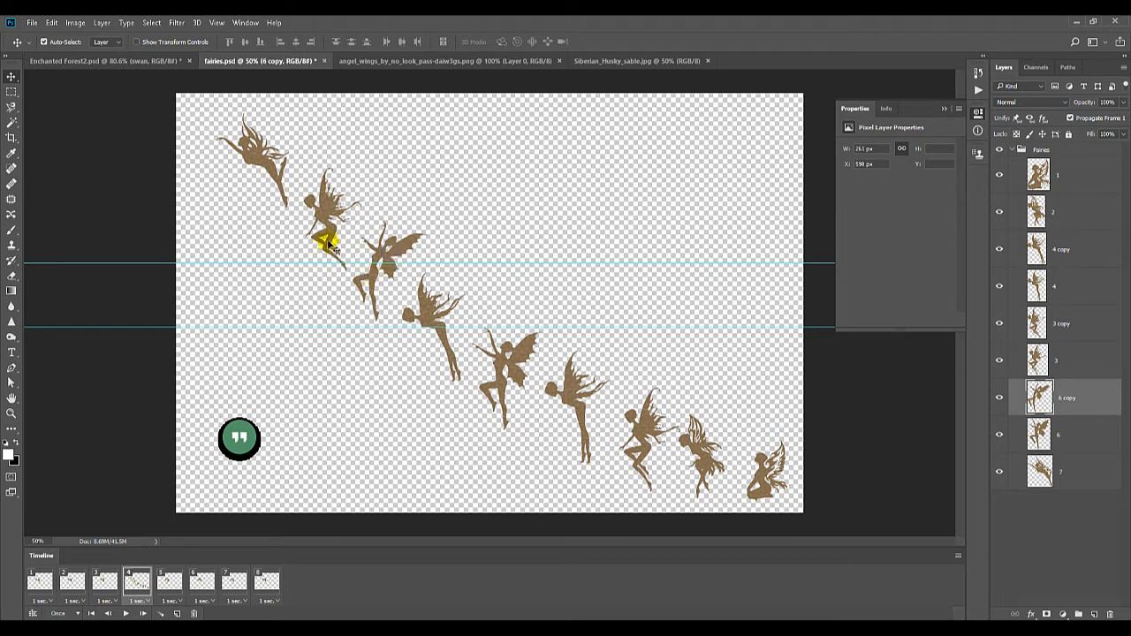
{"action": "left_click_drag", "start_coordinate": [323, 222], "coordinate": [329, 216]}
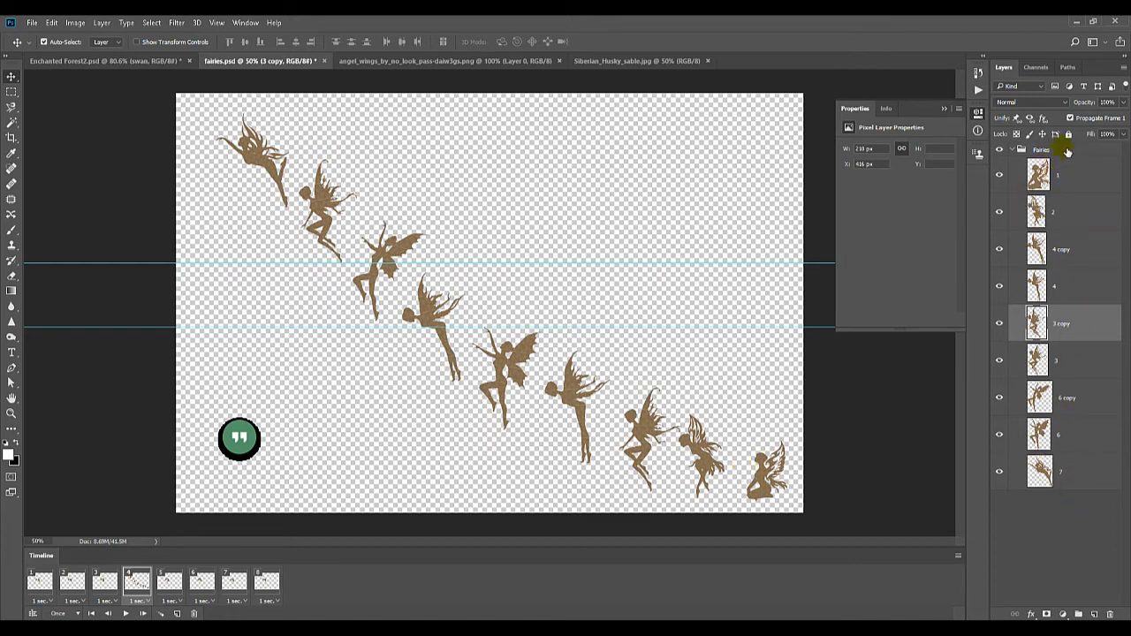
Select the Fairies group and float fairies.psd in its own window over the forest scene
{"action": "left_click", "coordinate": [1043, 151]}
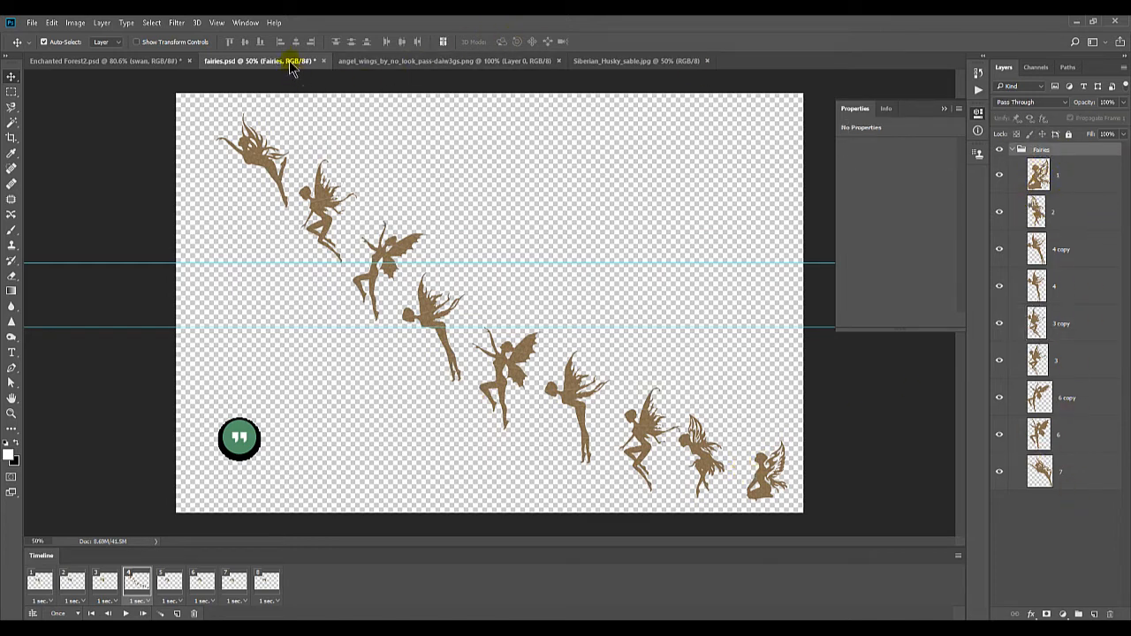
{"action": "left_click_drag", "start_coordinate": [291, 69], "coordinate": [550, 243]}
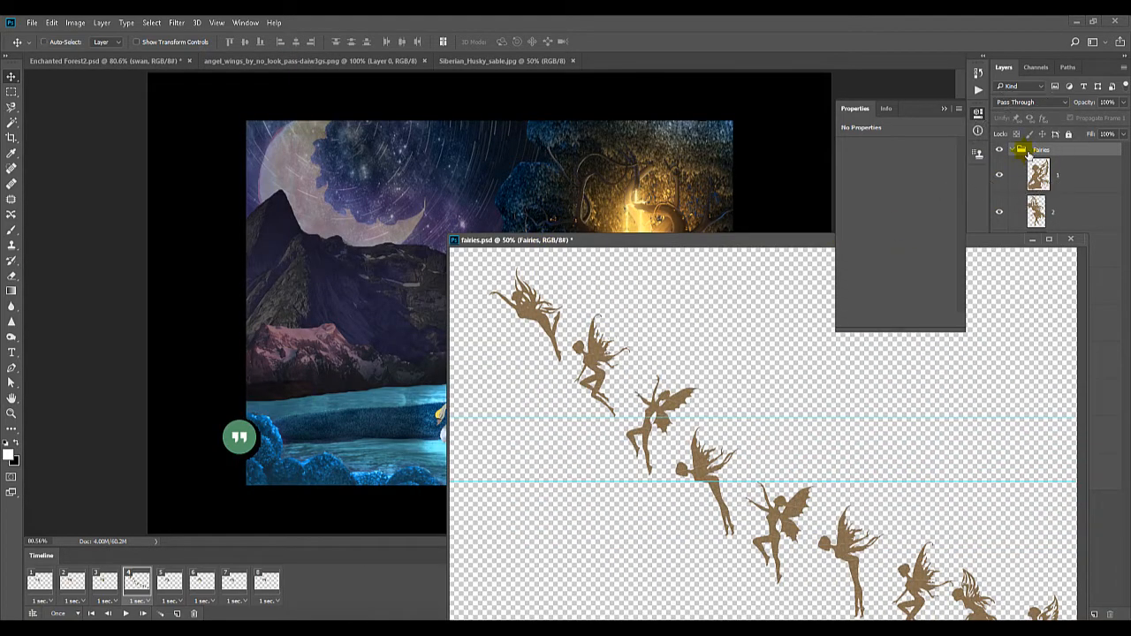
{"action": "key", "text": "ctrl"}
{"action": "left_click_drag", "start_coordinate": [1022, 152], "coordinate": [925, 205]}
Copy the Fairies group from frame 1 of fairies.psd into frame 1 of Enchanted Forest2.psd
{"action": "left_click", "coordinate": [40, 583]}
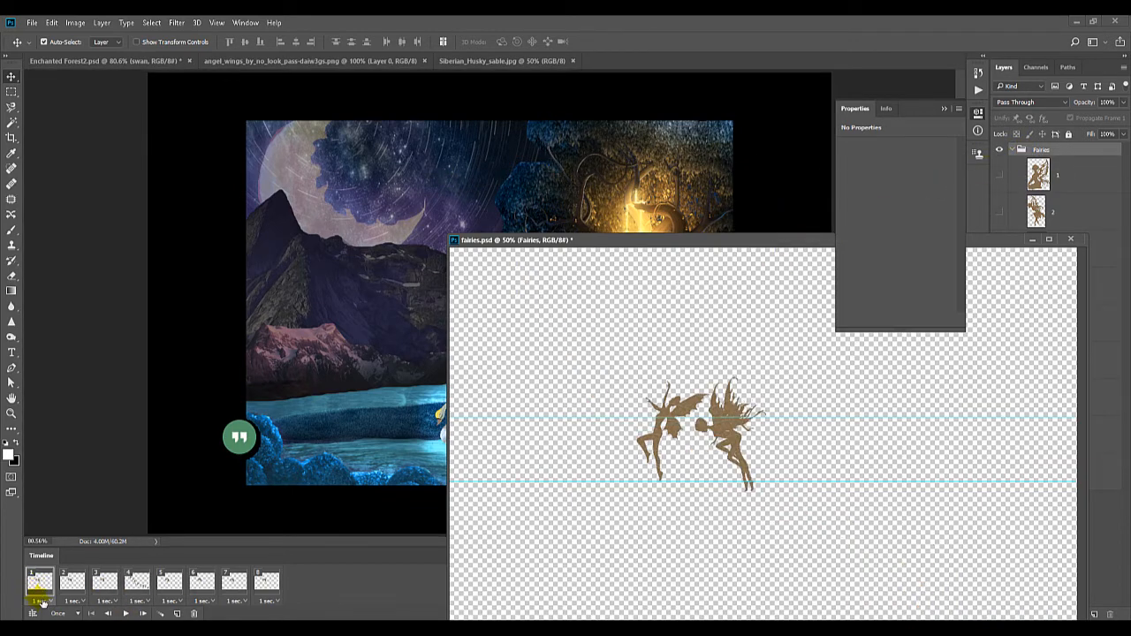
{"action": "left_click", "coordinate": [393, 232]}
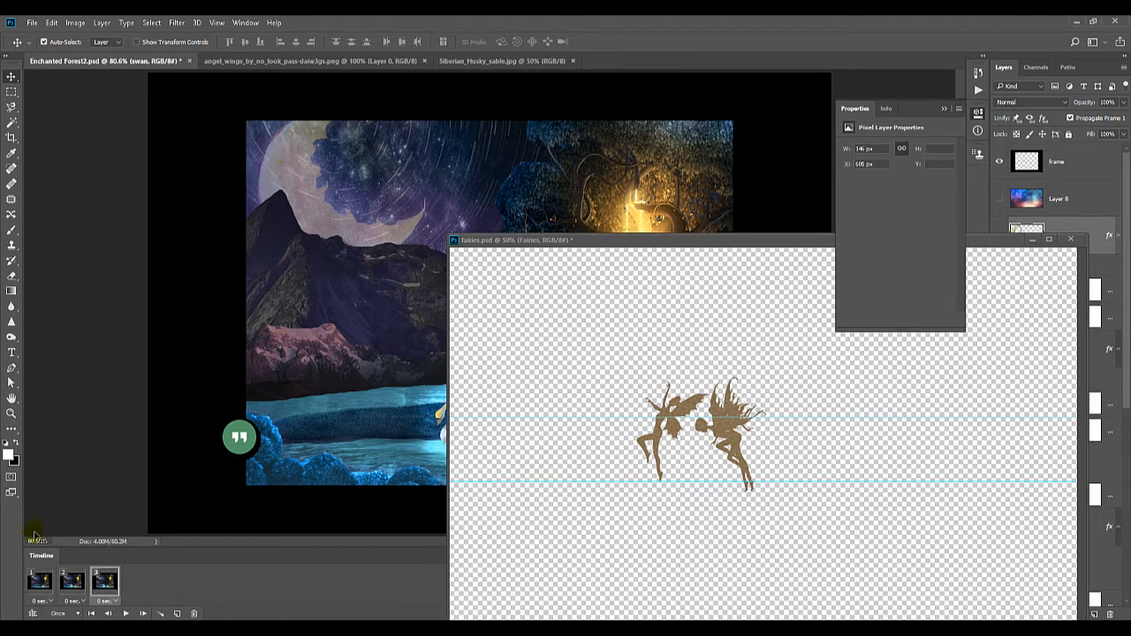
{"action": "left_click", "coordinate": [40, 586]}
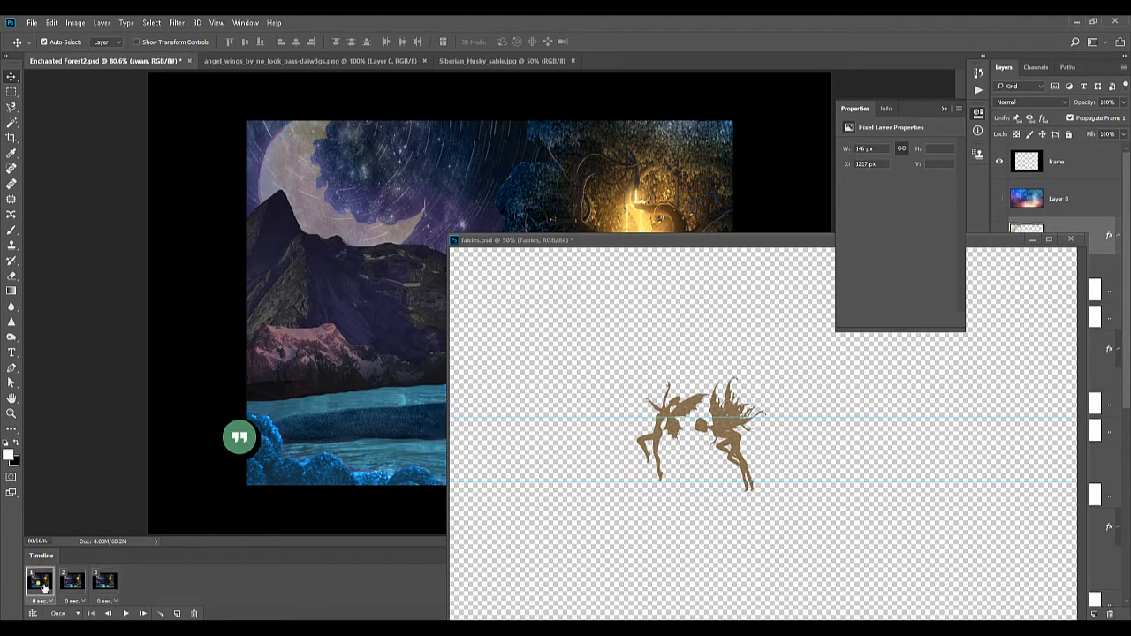
{"action": "left_click", "coordinate": [717, 320]}
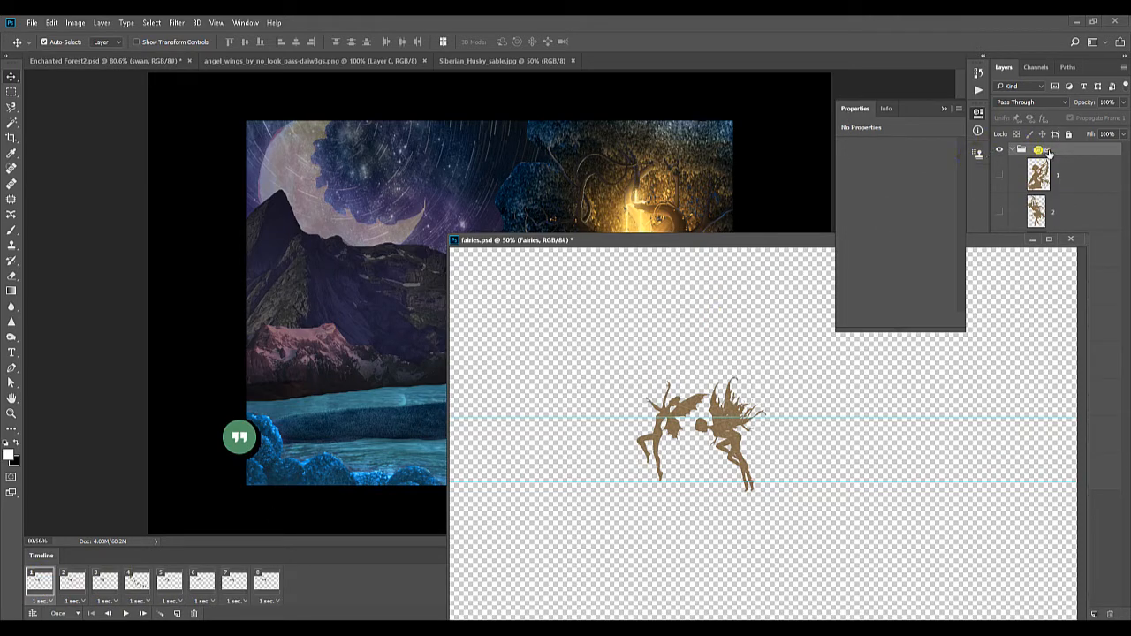
{"action": "left_click_drag", "start_coordinate": [1047, 152], "coordinate": [462, 189]}
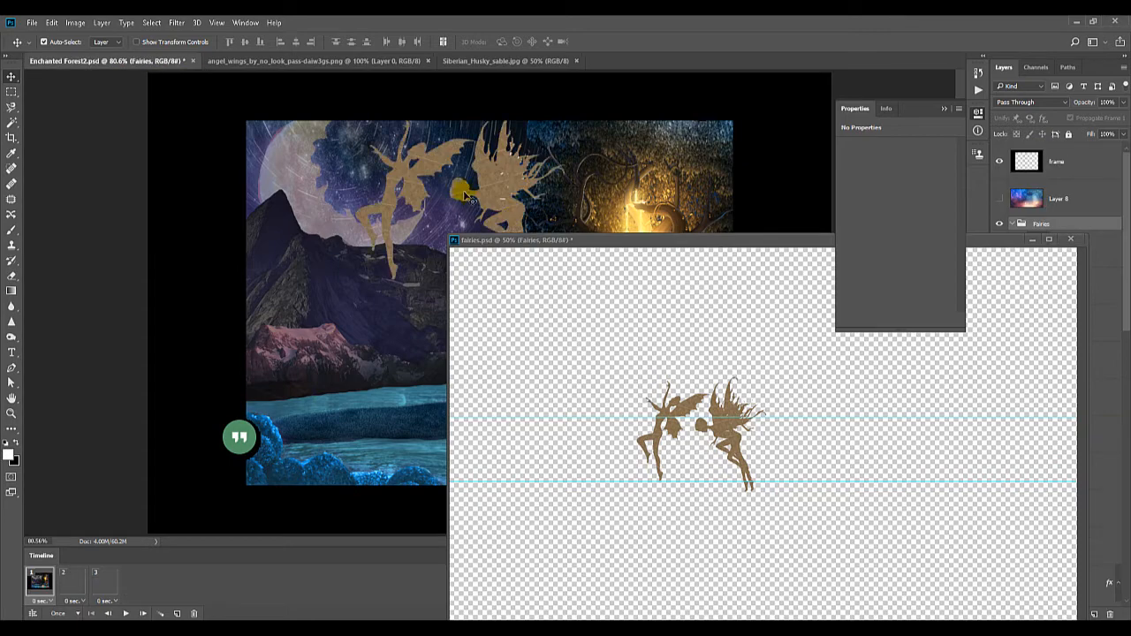
Close the floating fairies.psd document
{"action": "left_click", "coordinate": [714, 240]}
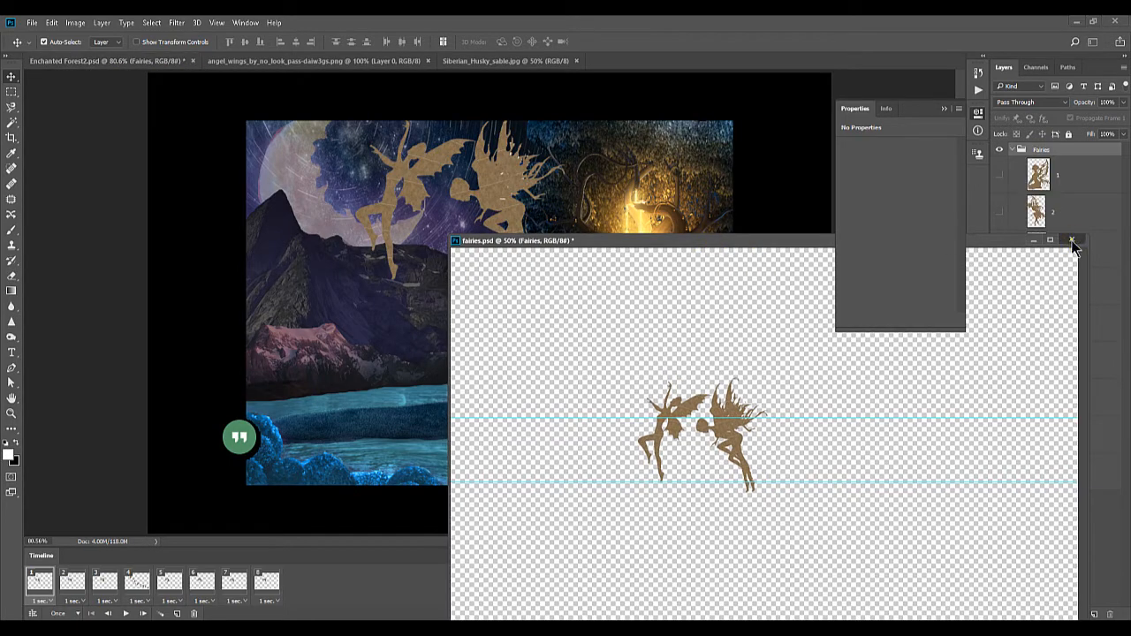
{"action": "left_click", "coordinate": [1072, 240]}
{"action": "left_click", "coordinate": [520, 253]}
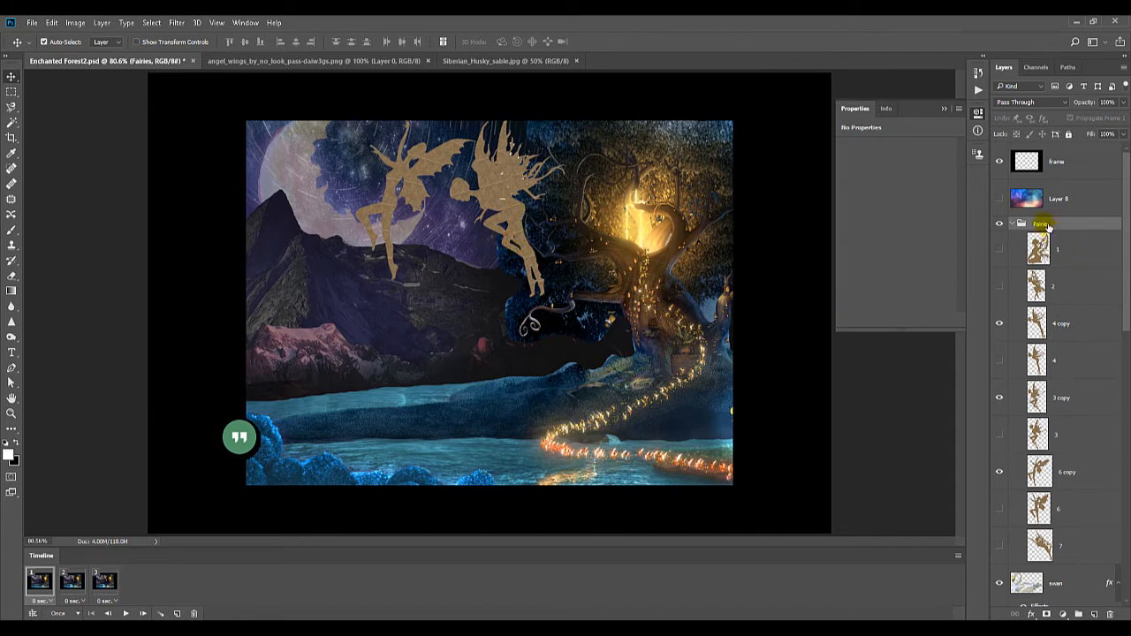
Select all fairy layers from 1 to 7 in the Fairies group and scale them down together to about 156 px wide
{"action": "left_click", "coordinate": [1072, 251]}
{"action": "scroll", "coordinate": [1073, 256], "scroll_direction": "down", "scroll_amount": 5}
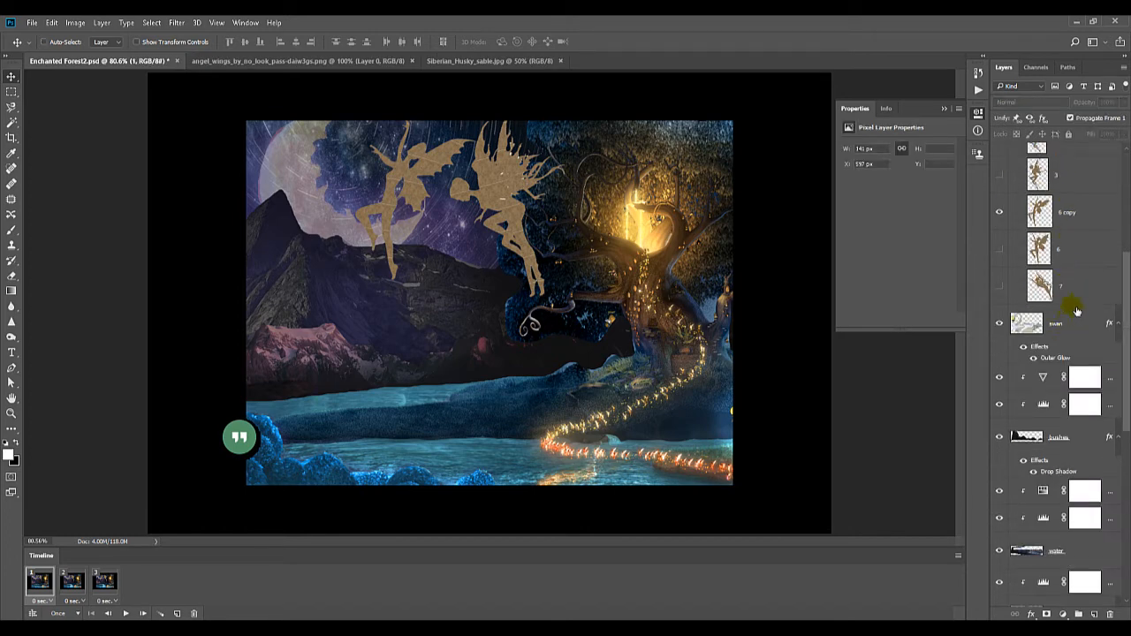
{"action": "left_click", "coordinate": [1071, 287], "text": "ctrl"}
{"action": "scroll", "coordinate": [1065, 296], "scroll_direction": "up", "scroll_amount": 6}
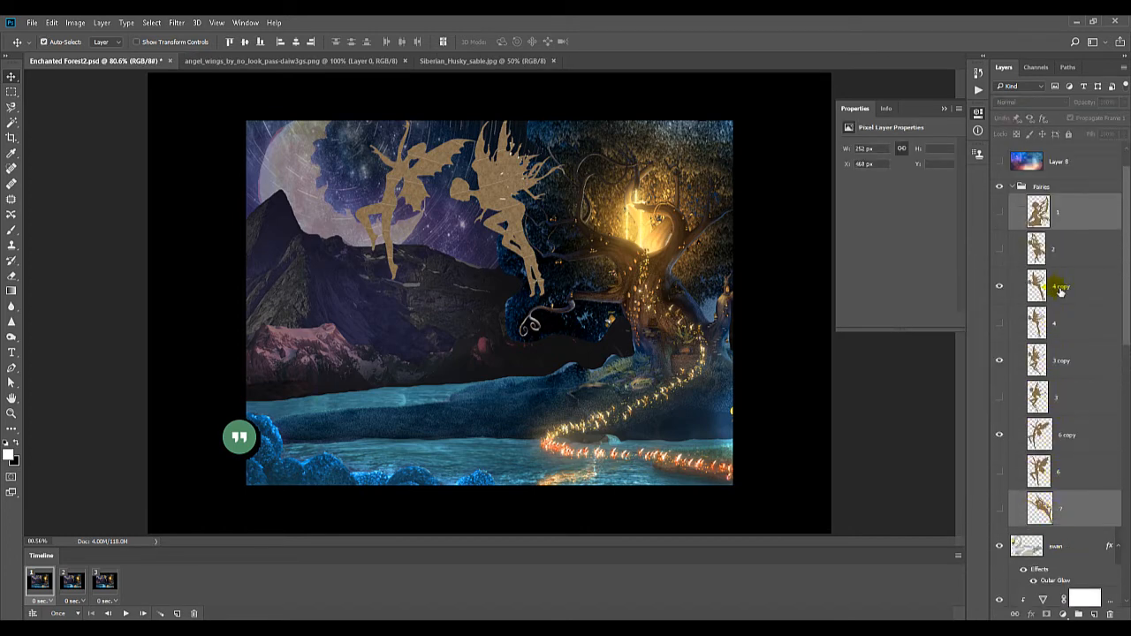
{"action": "scroll", "coordinate": [1065, 274], "scroll_direction": "up", "scroll_amount": 1}
{"action": "left_click", "coordinate": [1080, 246], "text": "shift"}
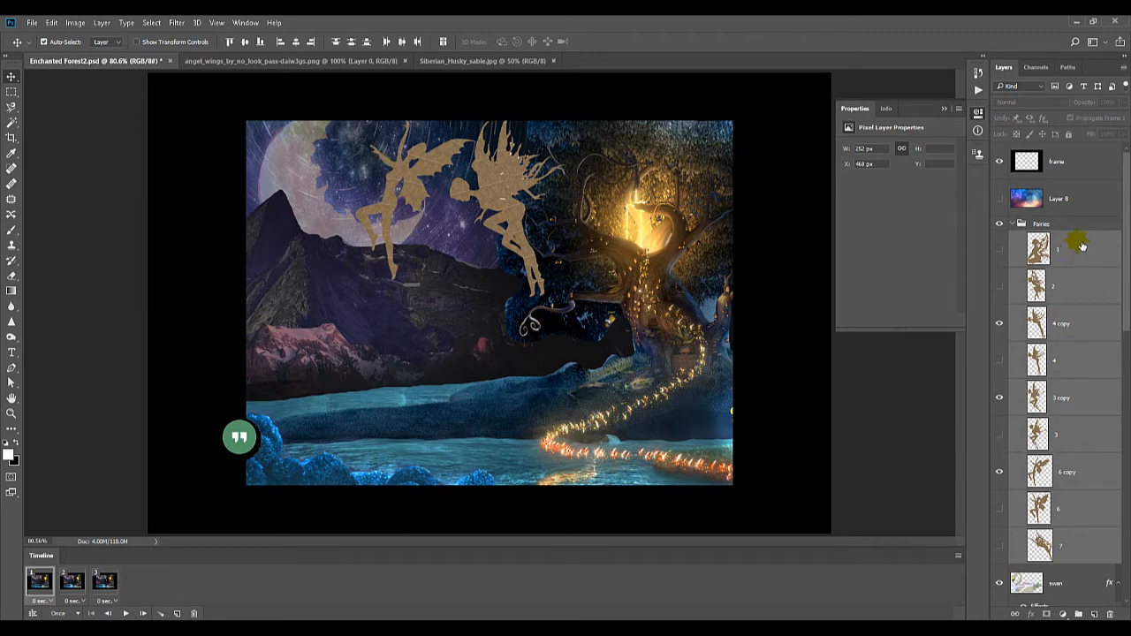
{"action": "key", "text": "ctrl+t"}
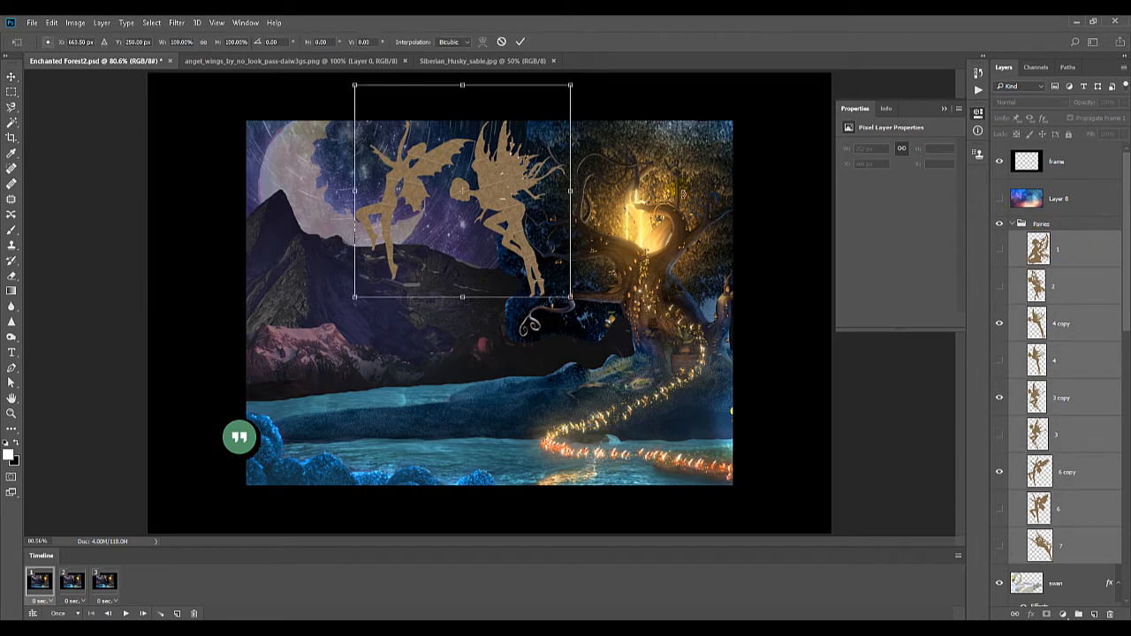
{"action": "left_click_drag", "start_coordinate": [355, 85], "coordinate": [439, 177]}
{"action": "key", "text": "Return"}
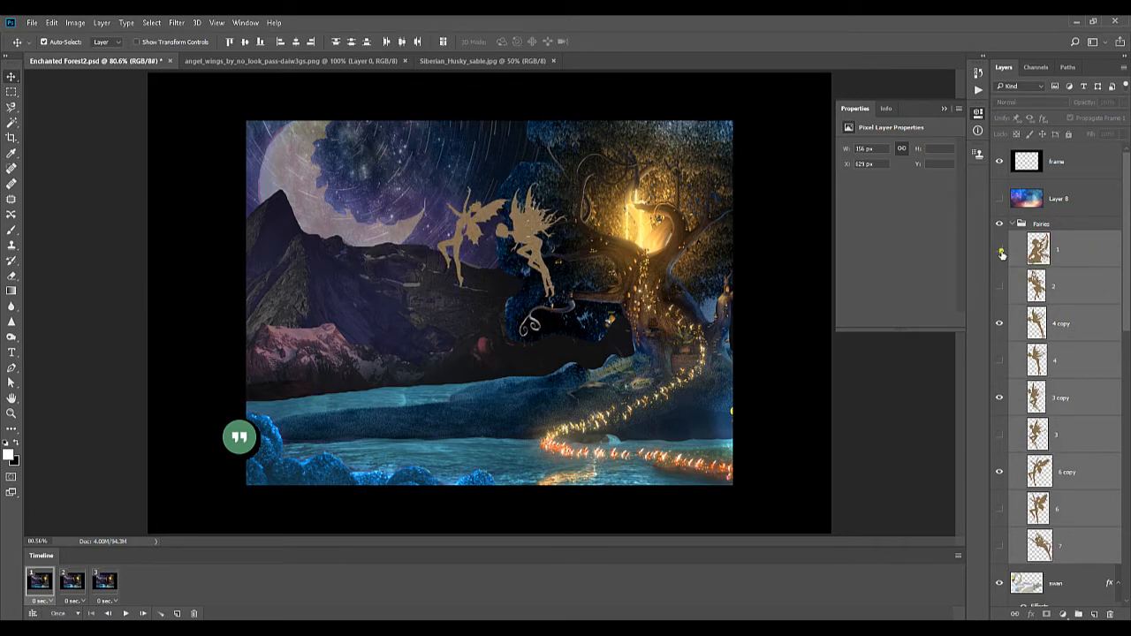
Show all fairy layers, move them together onto the bank below the tree, and hide every one except layer 1
{"action": "left_click_drag", "start_coordinate": [1001, 253], "coordinate": [1000, 548]}
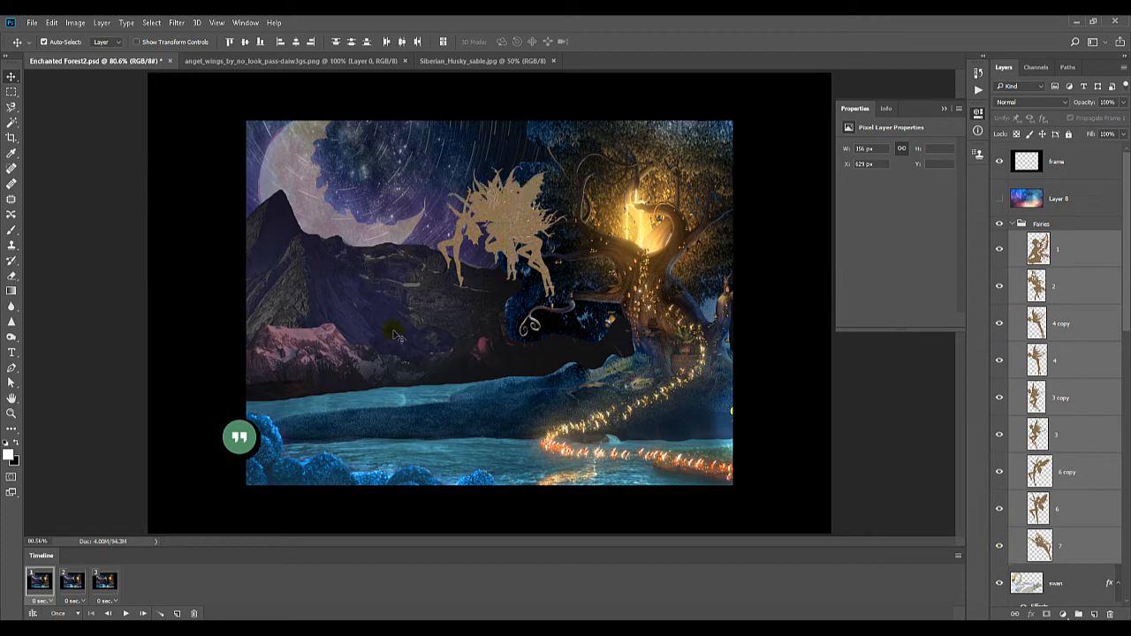
{"action": "left_click_drag", "start_coordinate": [506, 230], "coordinate": [629, 387]}
{"action": "left_click_drag", "start_coordinate": [1000, 299], "coordinate": [999, 547]}
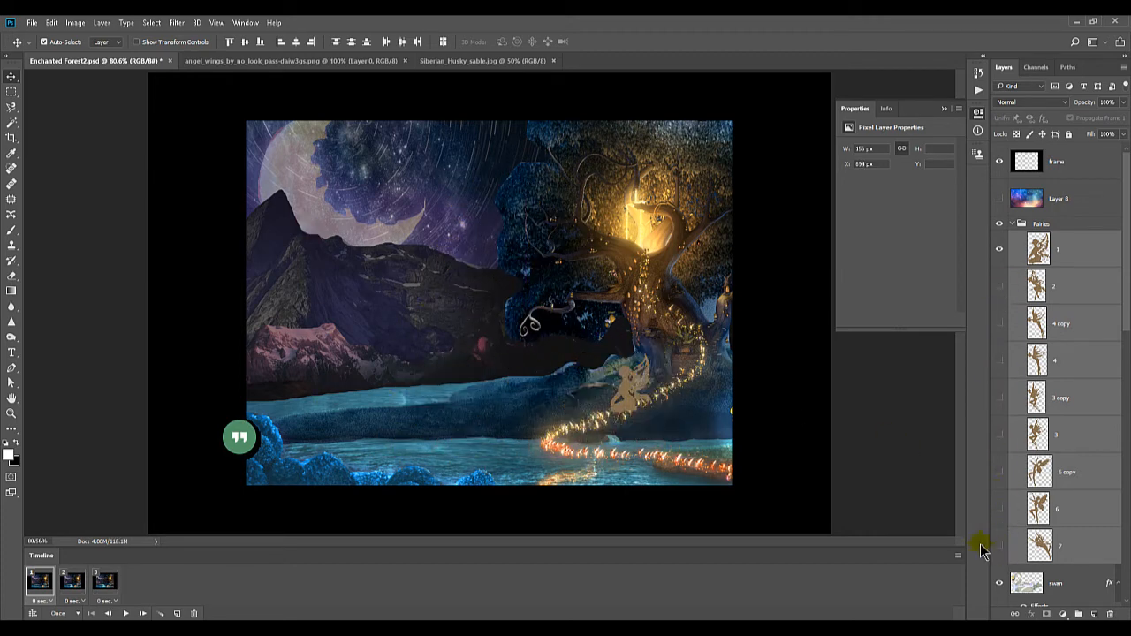
Move the whole Fairies group so the seated fairy rests on the lake bank just left of the tree
{"action": "left_click", "coordinate": [1008, 224]}
{"action": "left_click_drag", "start_coordinate": [629, 393], "coordinate": [574, 411]}
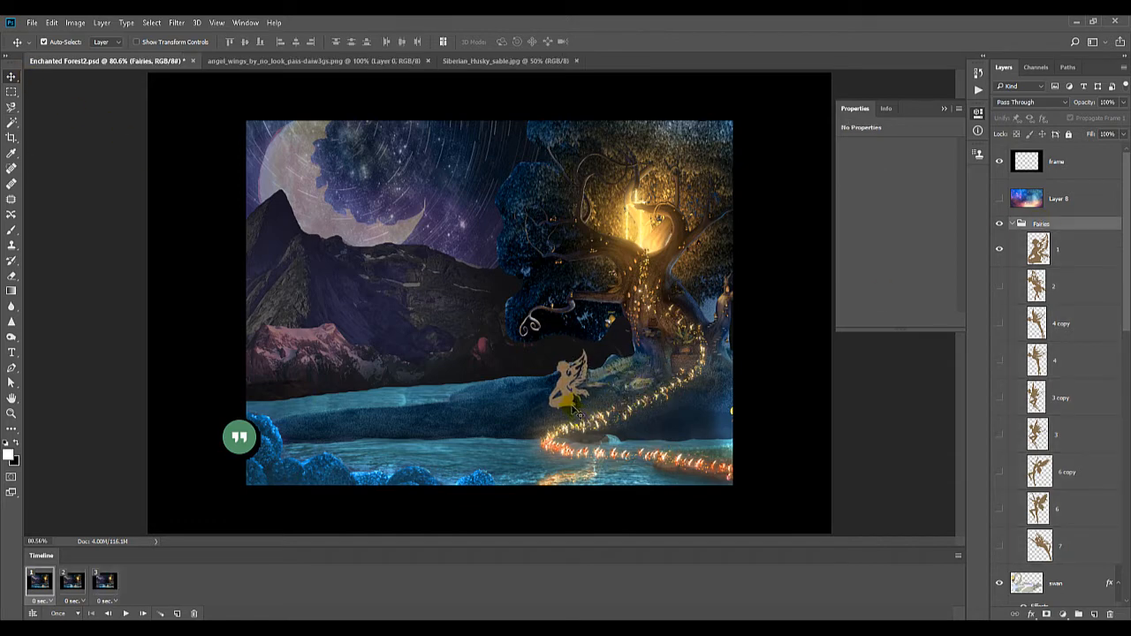
{"action": "key", "text": "shift+Up"}
{"action": "key", "text": "shift+Up"}
{"action": "key", "text": "shift+Up"}
{"action": "key", "text": "shift+Up"}
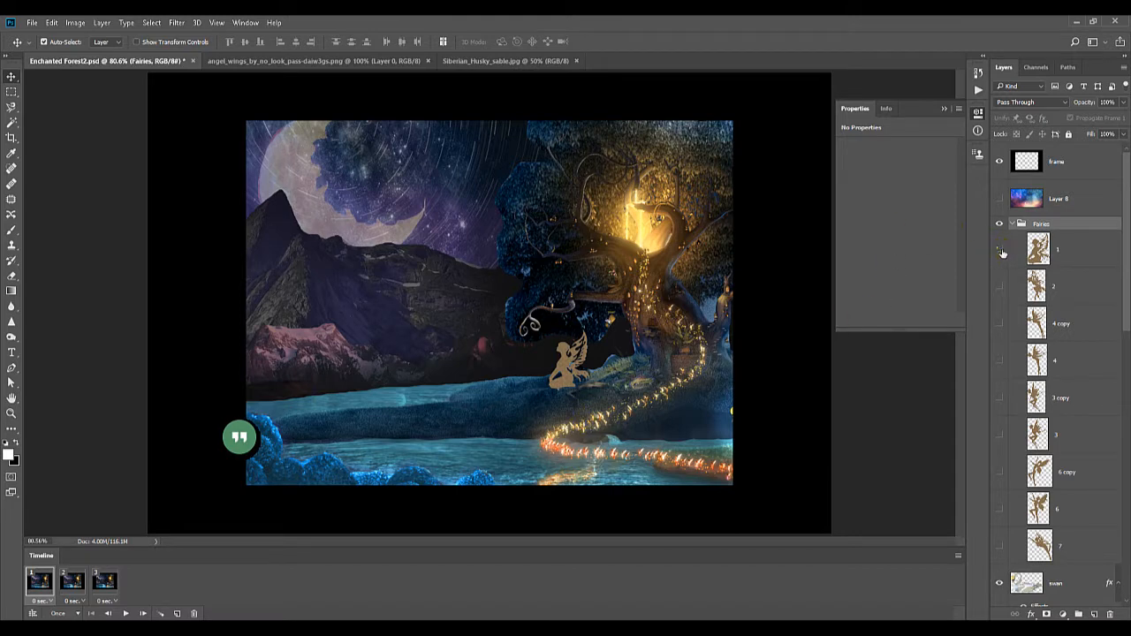
Hide fairy layer 1 in frame 1 and switch to frame 3
{"action": "left_click", "coordinate": [1000, 252]}
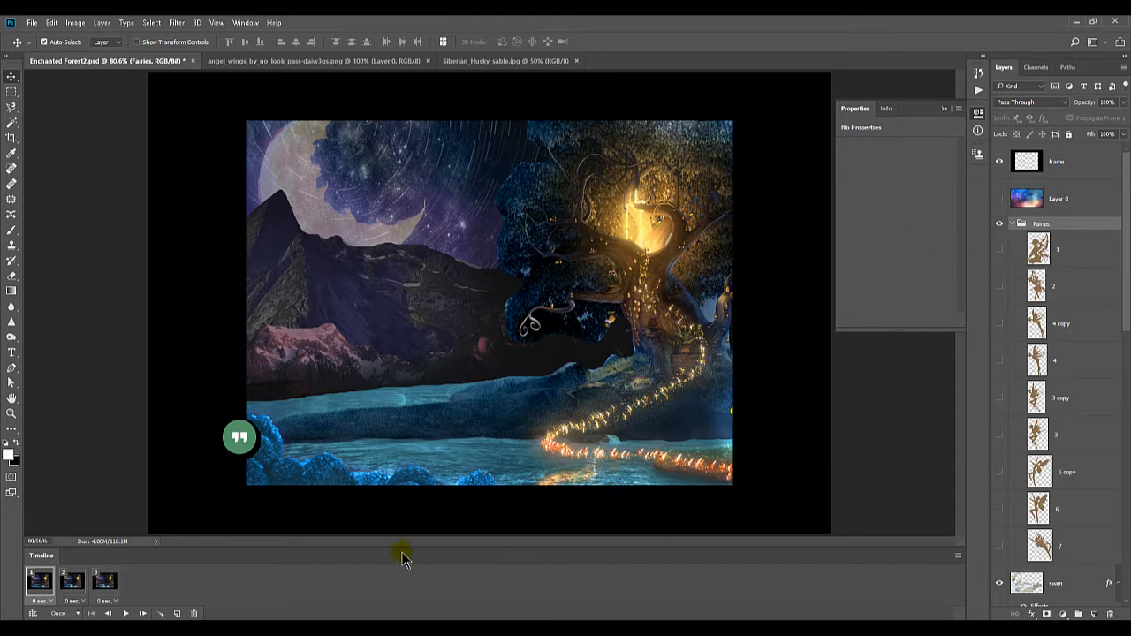
{"action": "left_click", "coordinate": [104, 585]}
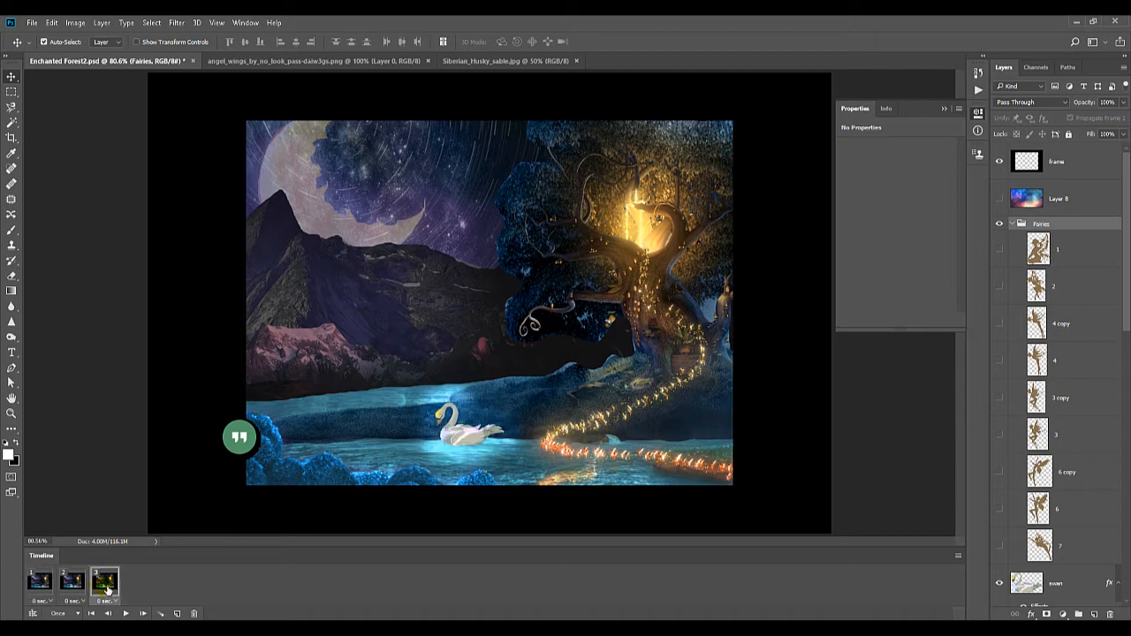
Show fairy layer 1 in frames 3 and 1, and lower its opacity in frame 1 to 14%
{"action": "left_click", "coordinate": [1000, 252]}
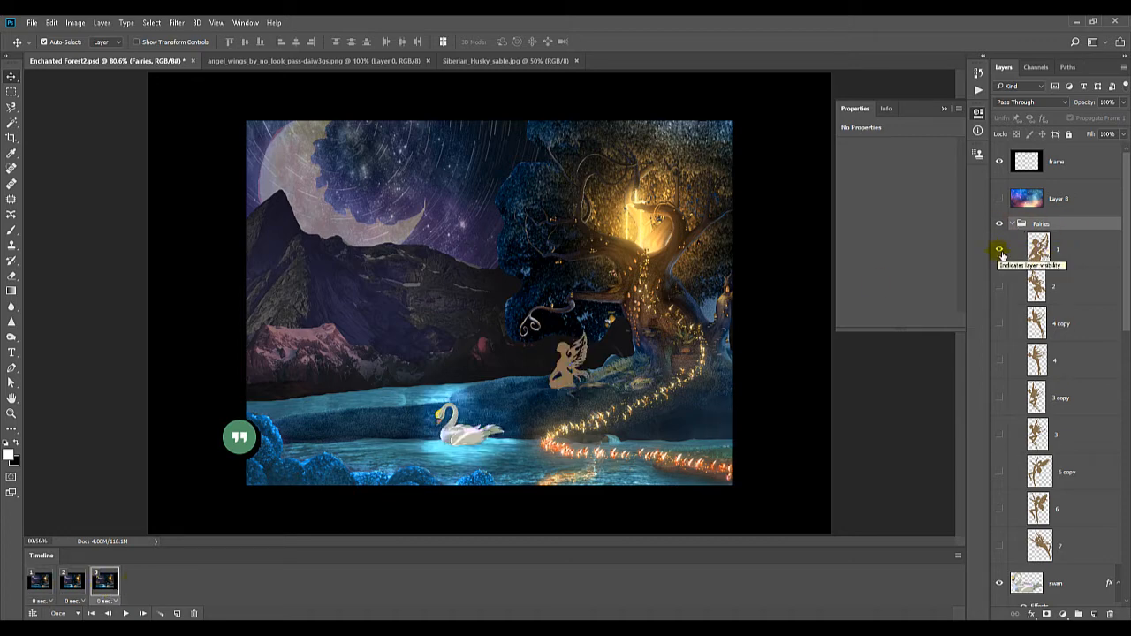
{"action": "left_click", "coordinate": [41, 587]}
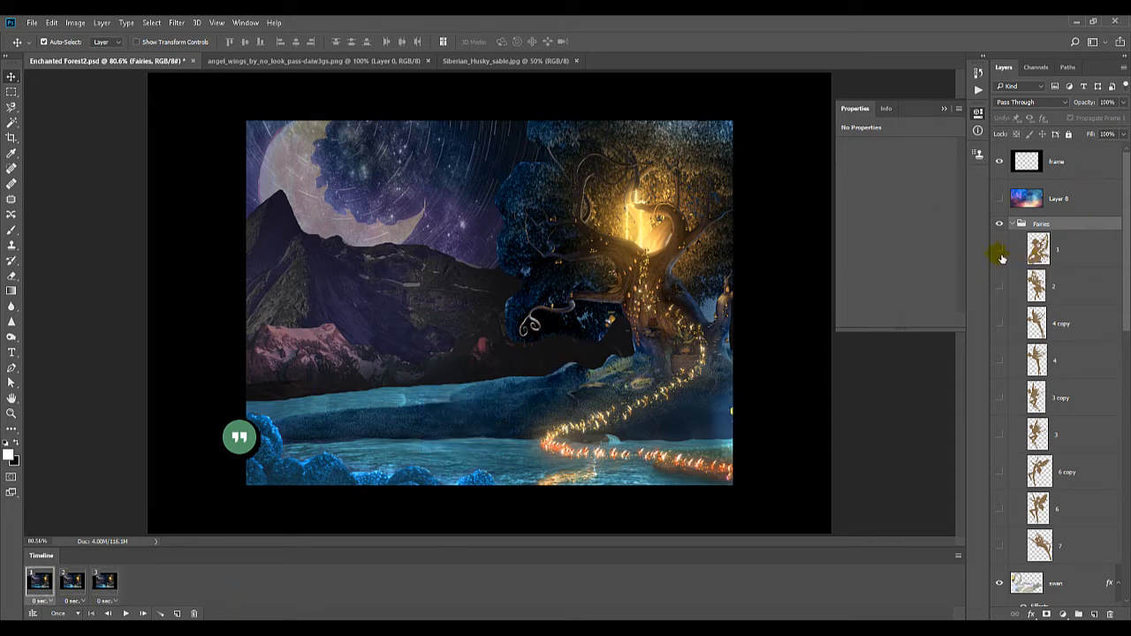
{"action": "left_click", "coordinate": [998, 251]}
{"action": "left_click", "coordinate": [1053, 252]}
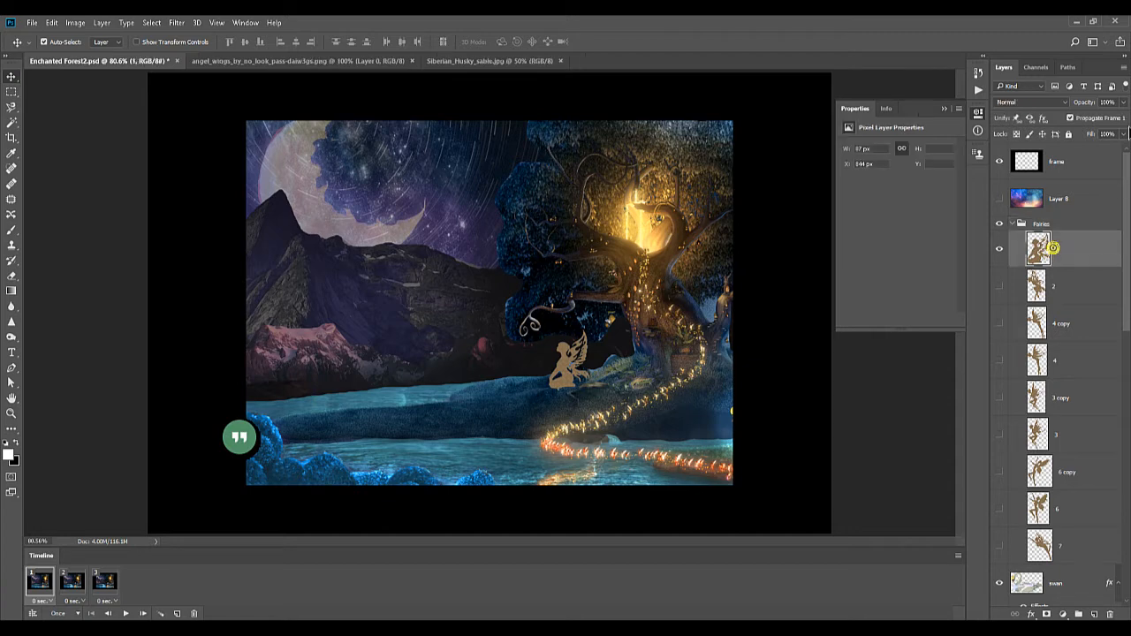
{"action": "left_click_drag", "start_coordinate": [1125, 103], "coordinate": [1075, 122]}
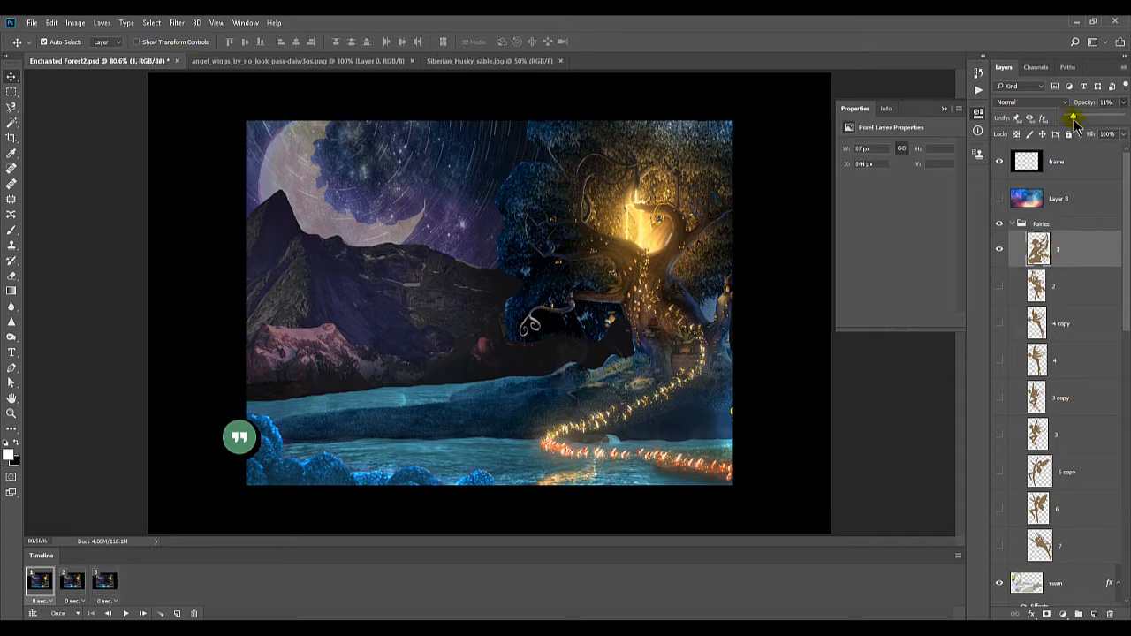
{"action": "left_click_drag", "start_coordinate": [1075, 123], "coordinate": [1072, 124]}
{"action": "left_click_drag", "start_coordinate": [1072, 116], "coordinate": [1077, 121]}
Tween between frames 1 and 2 for all layers, including position, opacity and effects
{"action": "left_click", "coordinate": [41, 599]}
{"action": "left_click", "coordinate": [41, 586]}
{"action": "left_click", "coordinate": [73, 587]}
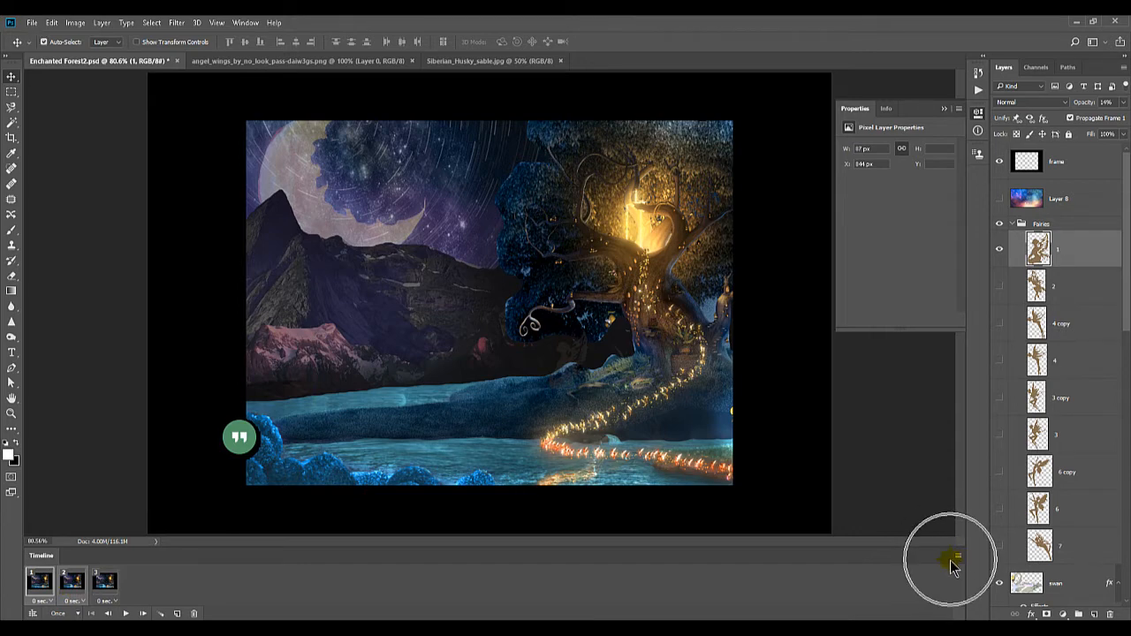
{"action": "left_click", "coordinate": [956, 557]}
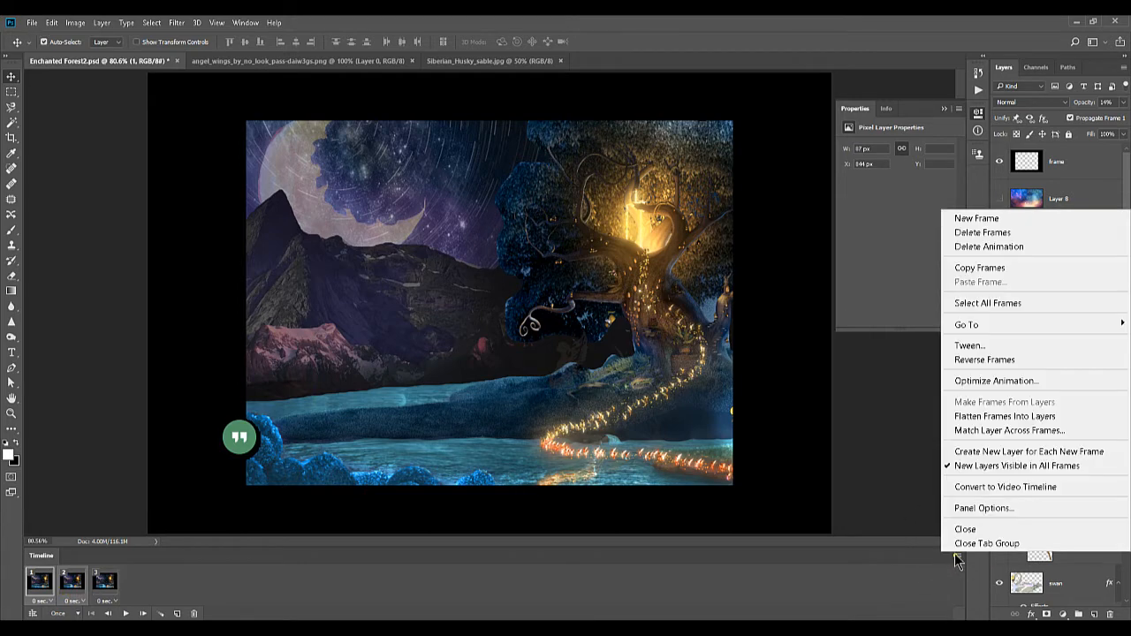
{"action": "left_click", "coordinate": [973, 345]}
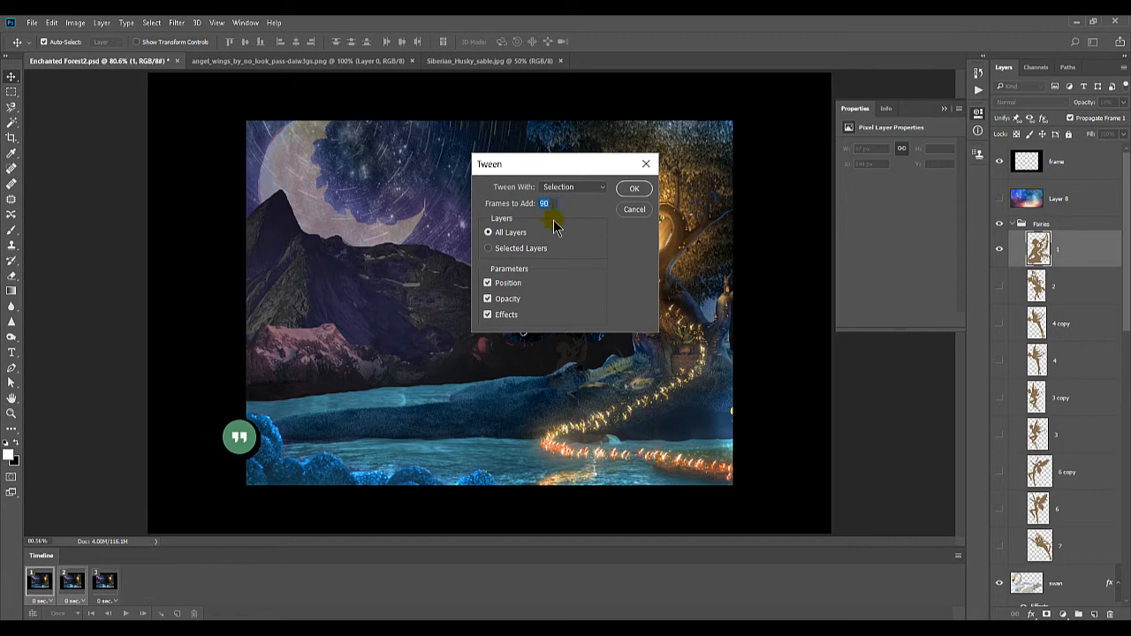
{"action": "left_click", "coordinate": [634, 188]}
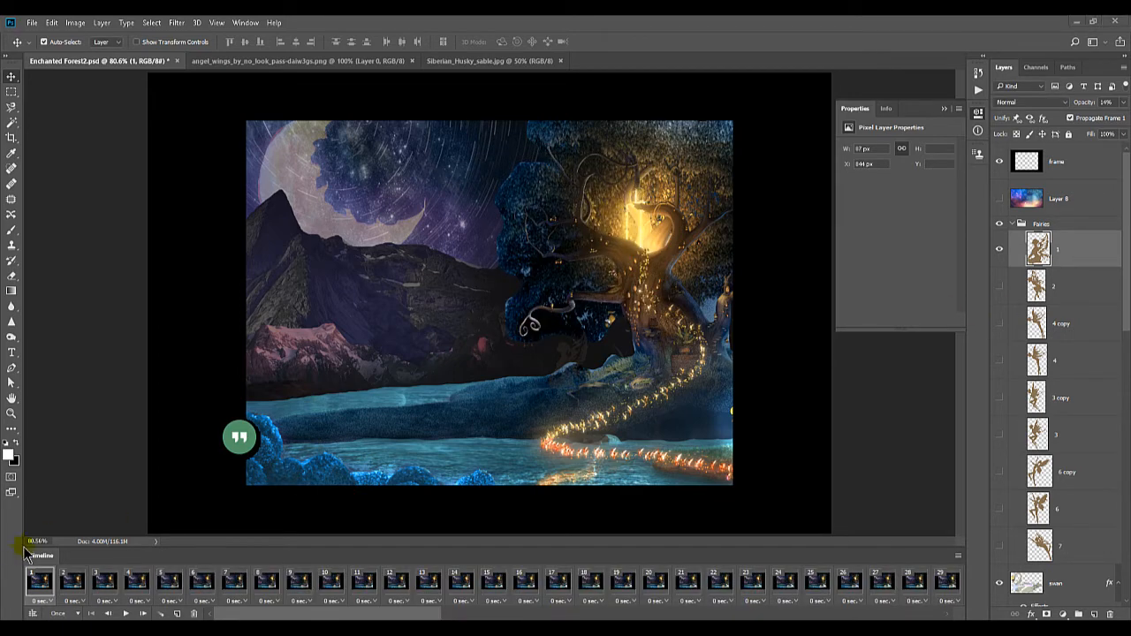
Play the tweened animation to check the swan's movement, stop it and return to frame 1
{"action": "left_click", "coordinate": [125, 613]}
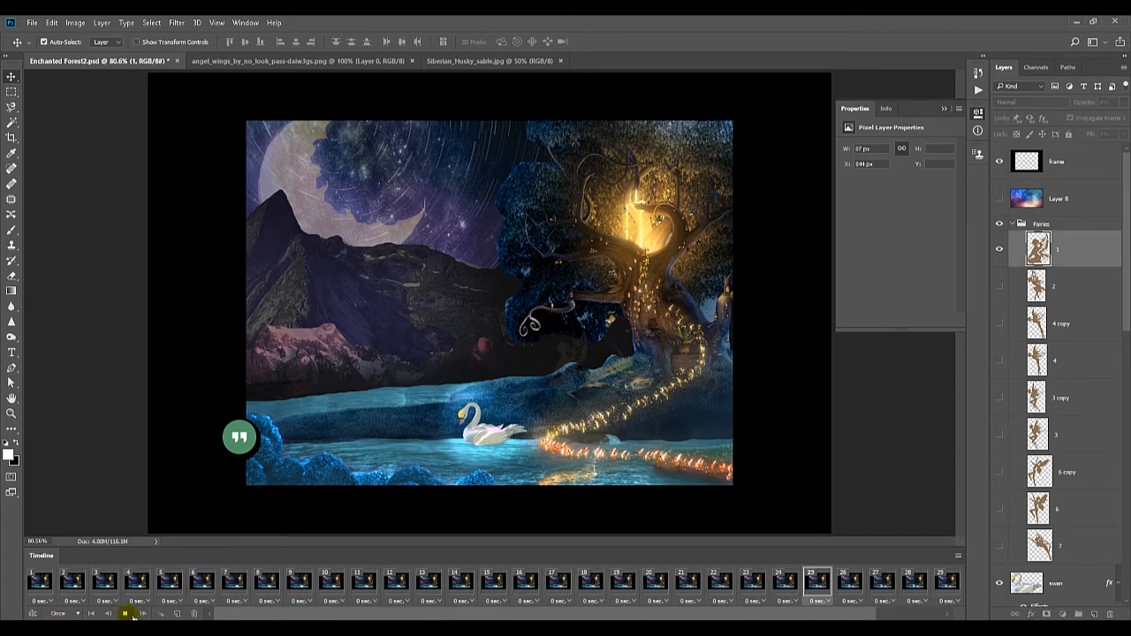
{"action": "left_click", "coordinate": [126, 614]}
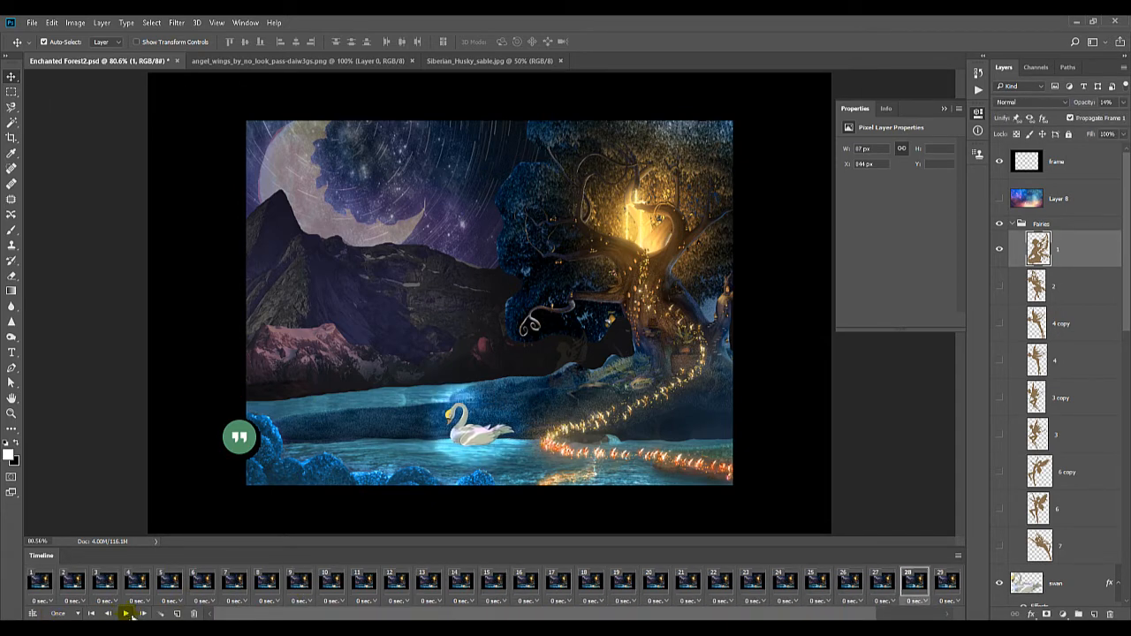
{"action": "left_click", "coordinate": [38, 581]}
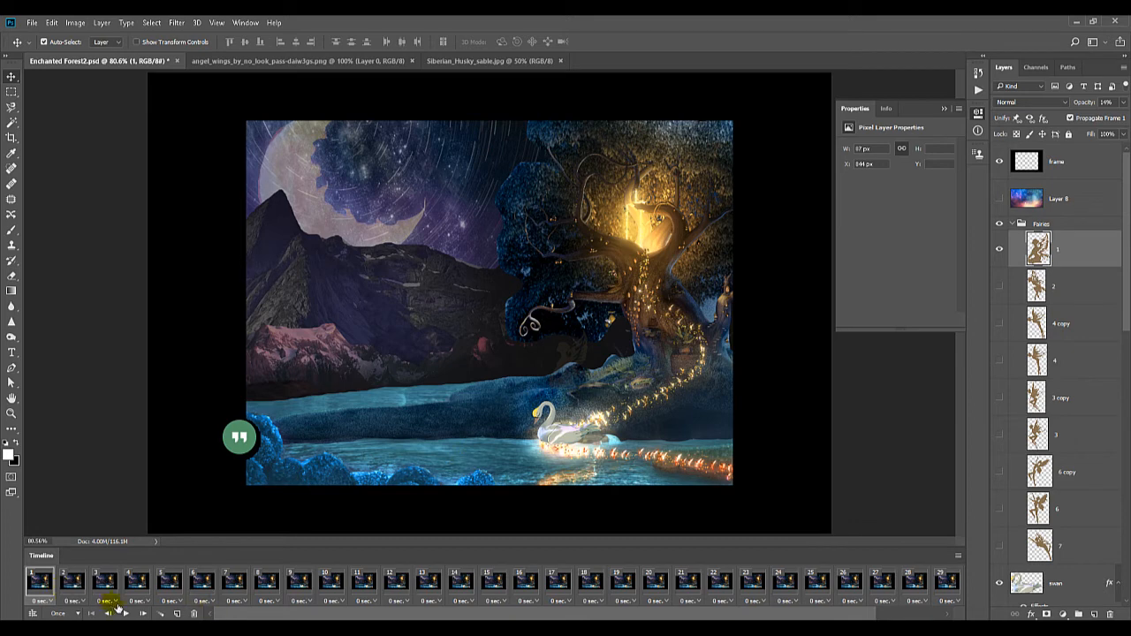
Set the delay of all timeline frames to 0.2 seconds
{"action": "left_click_drag", "start_coordinate": [492, 612], "coordinate": [561, 613]}
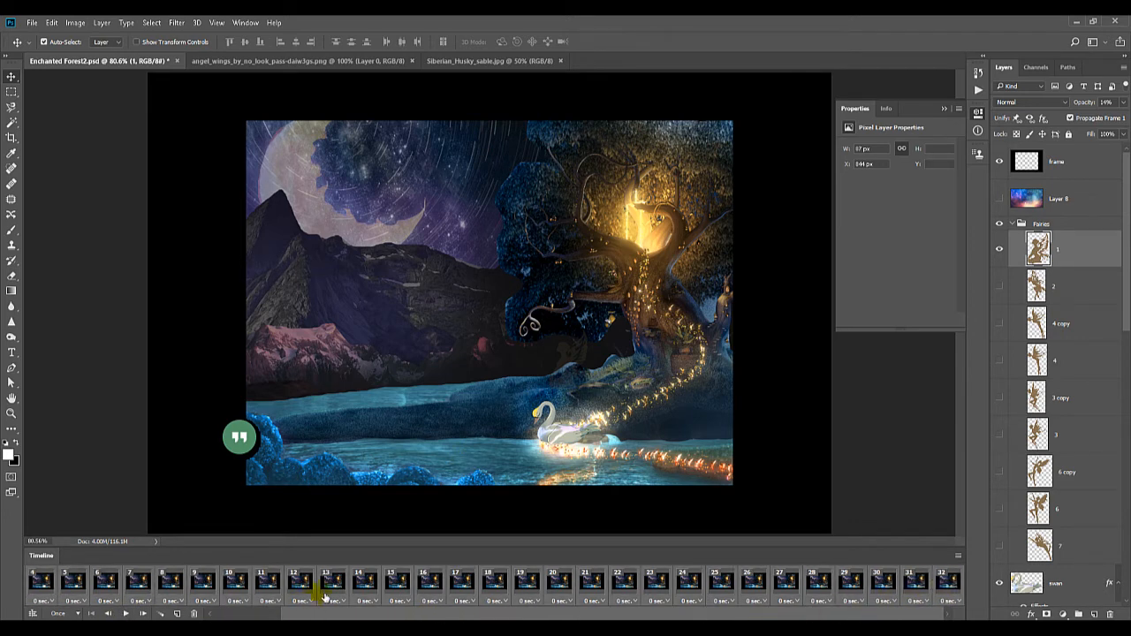
{"action": "left_click", "coordinate": [366, 602]}
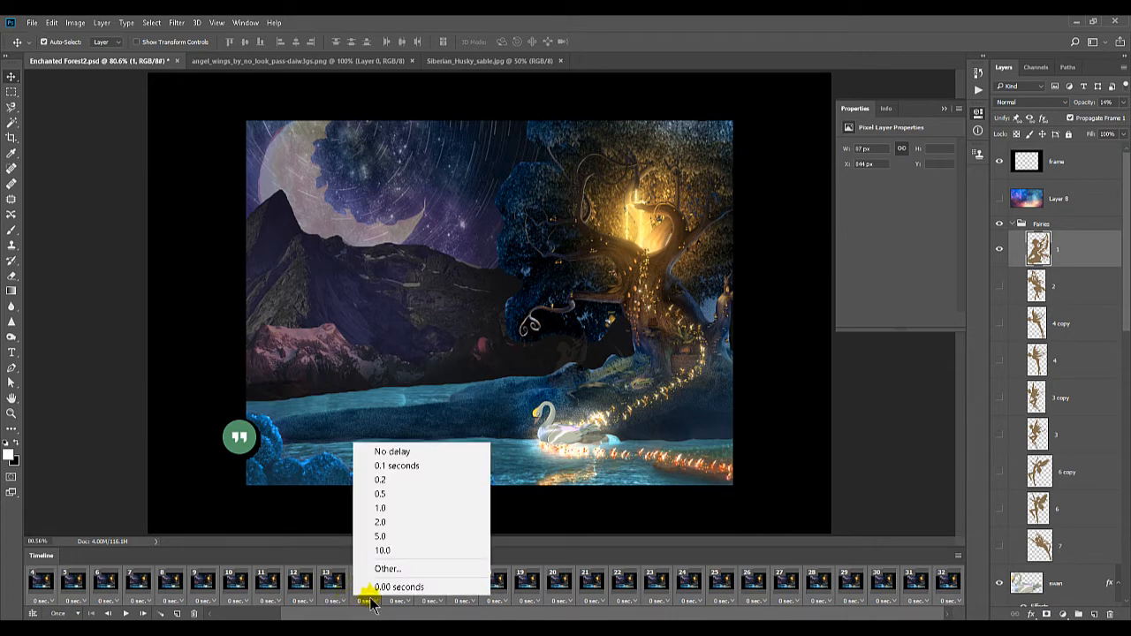
{"action": "left_click", "coordinate": [380, 480]}
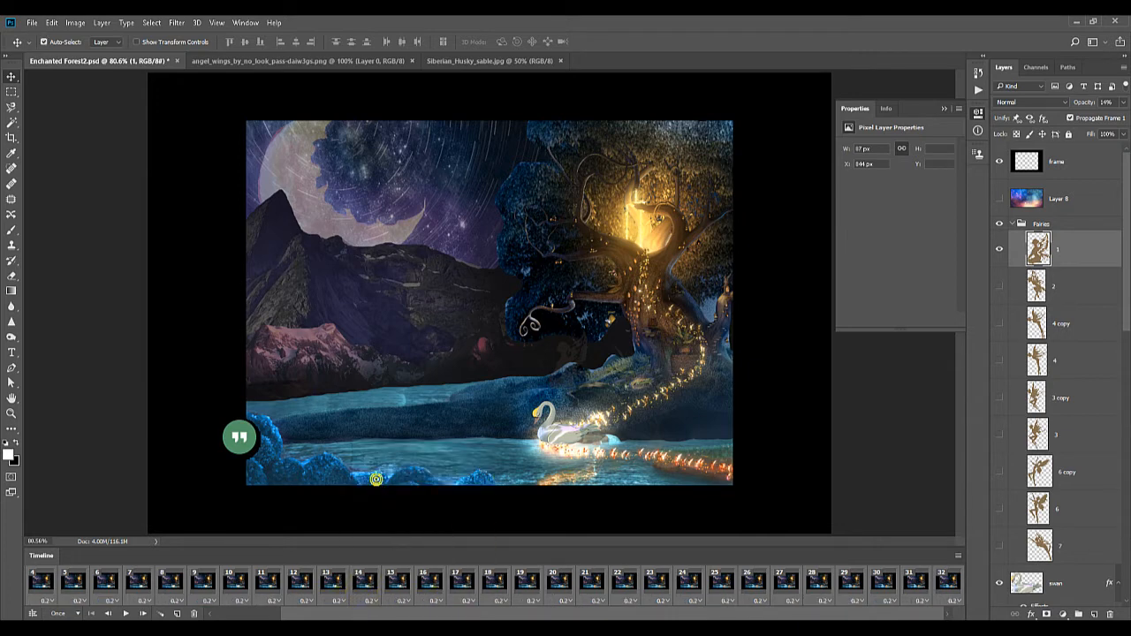
Play the animation with the new frame delay, then replay it from frame 1 and stop it
{"action": "left_click", "coordinate": [125, 614]}
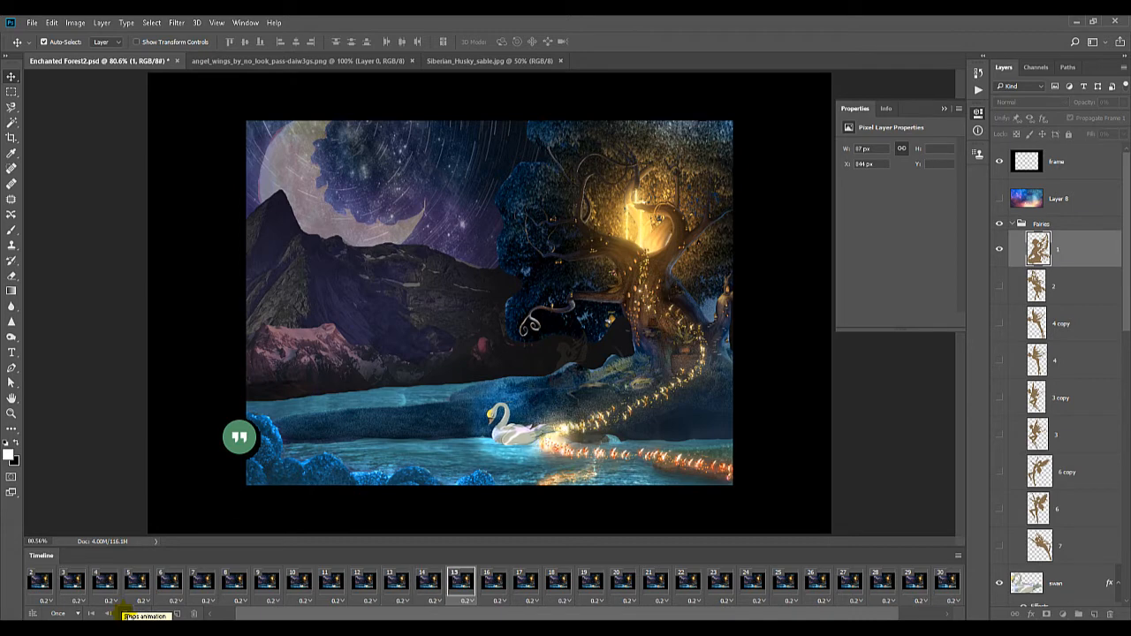
{"action": "left_click", "coordinate": [125, 613]}
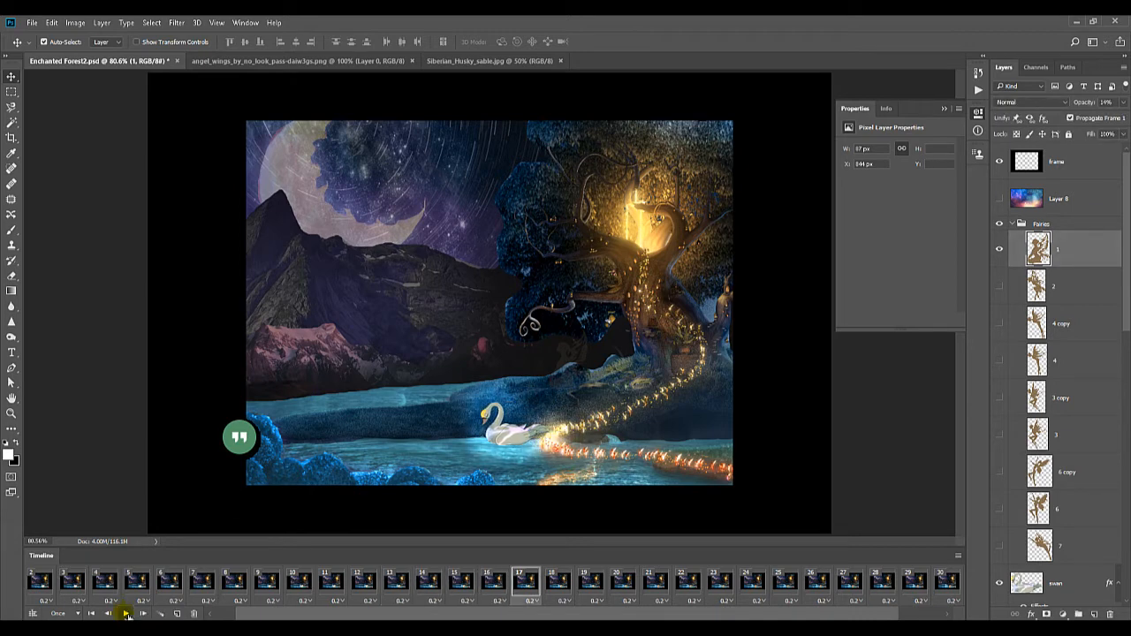
{"action": "left_click_drag", "start_coordinate": [272, 614], "coordinate": [248, 615]}
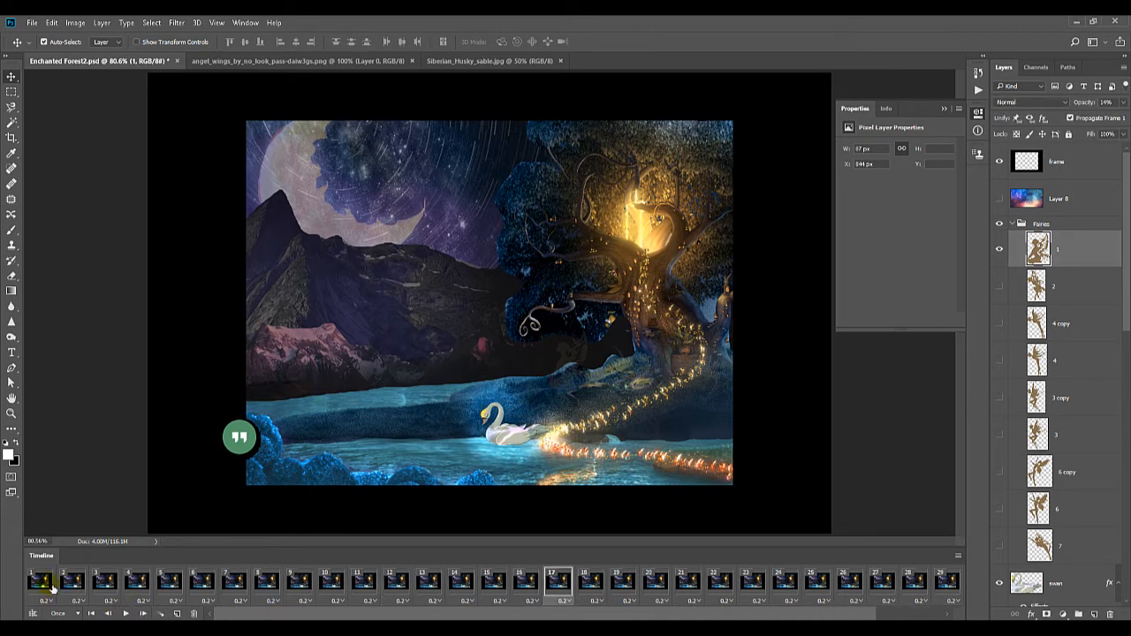
{"action": "left_click", "coordinate": [53, 587]}
{"action": "left_click", "coordinate": [126, 613]}
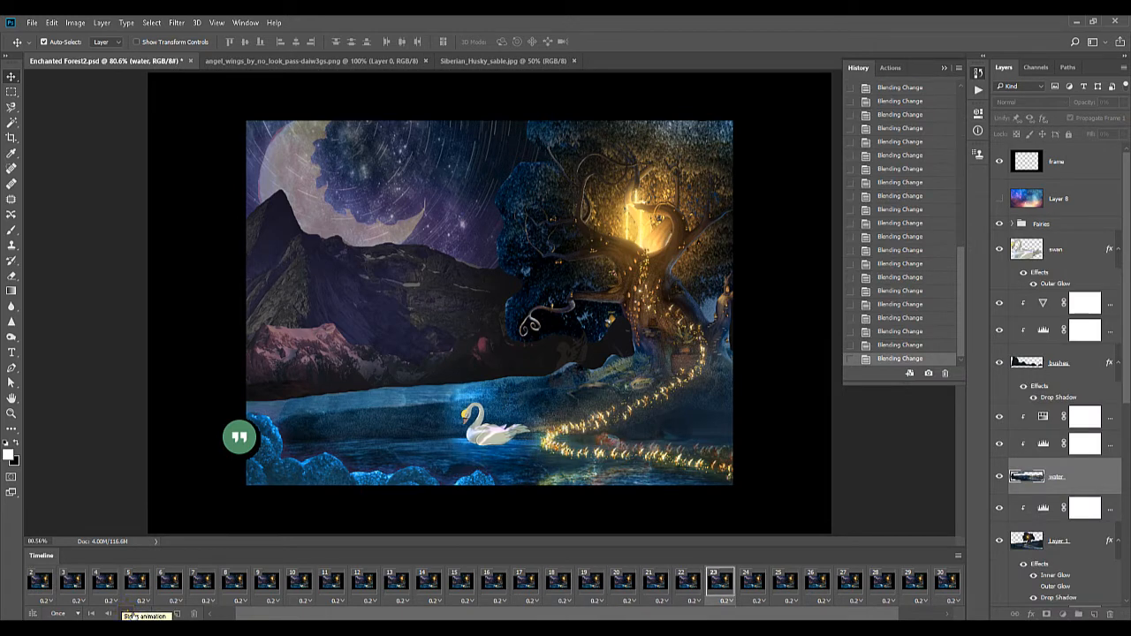
{"action": "left_click", "coordinate": [125, 613]}
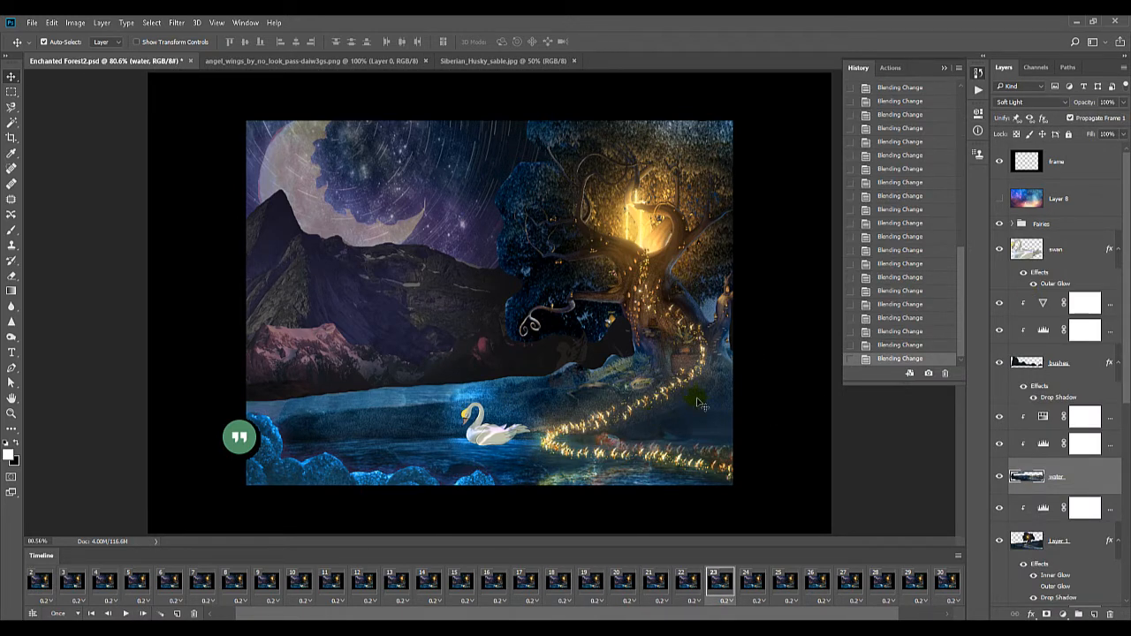
Duplicate frame 32 and raise fairy layer 1's opacity to 100% in the new frame
{"action": "left_click", "coordinate": [1010, 226]}
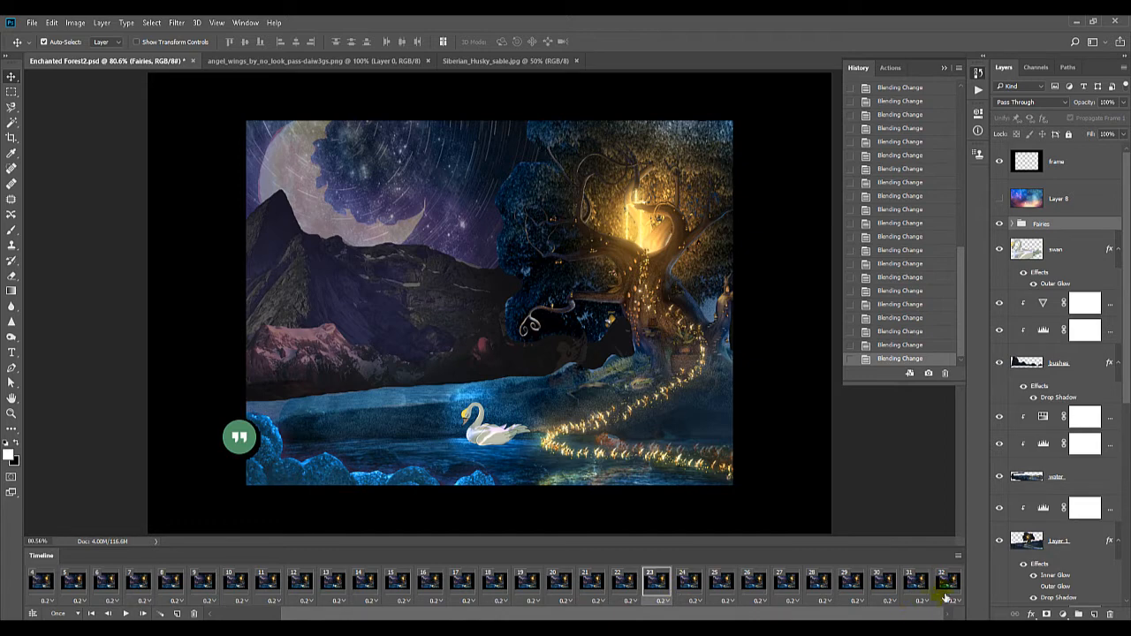
{"action": "left_click", "coordinate": [948, 585]}
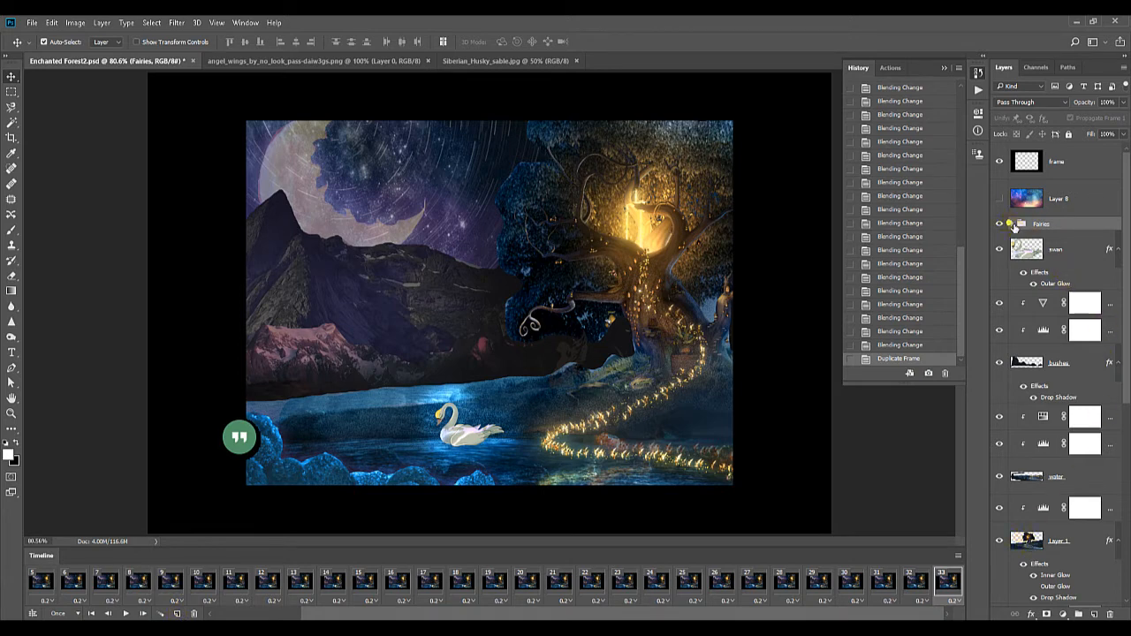
{"action": "left_click", "coordinate": [1019, 225]}
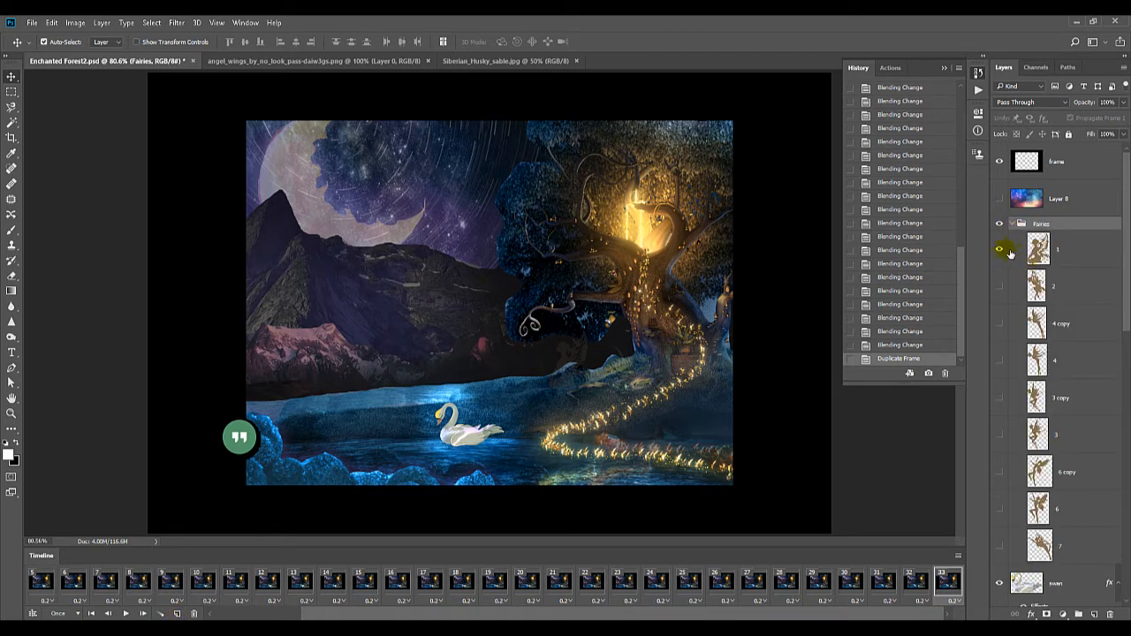
{"action": "left_click", "coordinate": [1040, 250]}
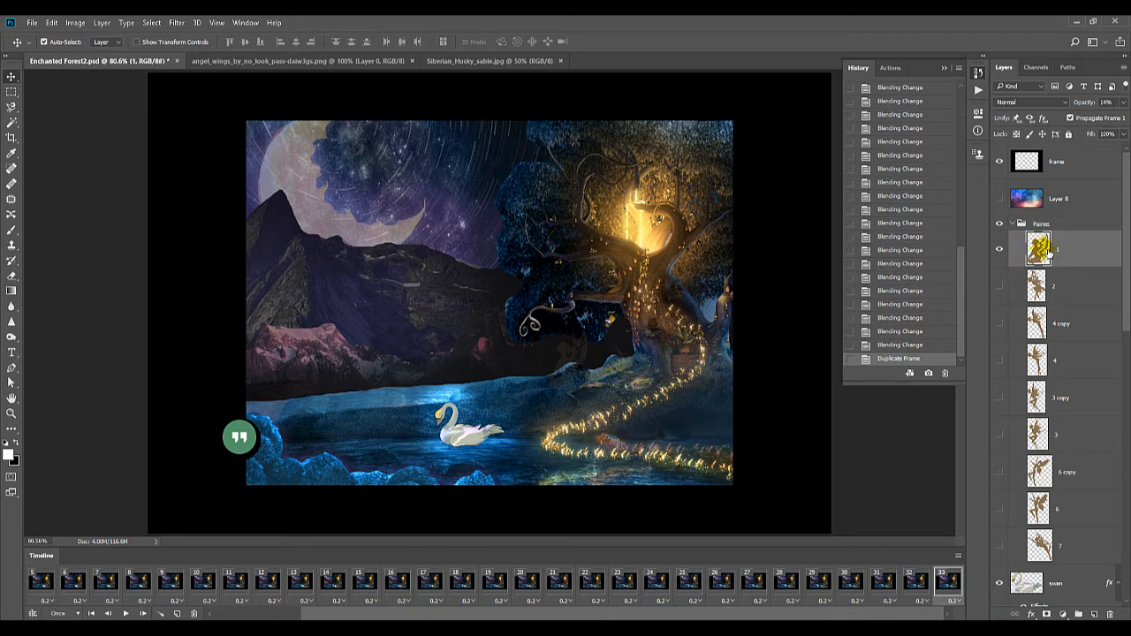
{"action": "left_click", "coordinate": [1123, 105]}
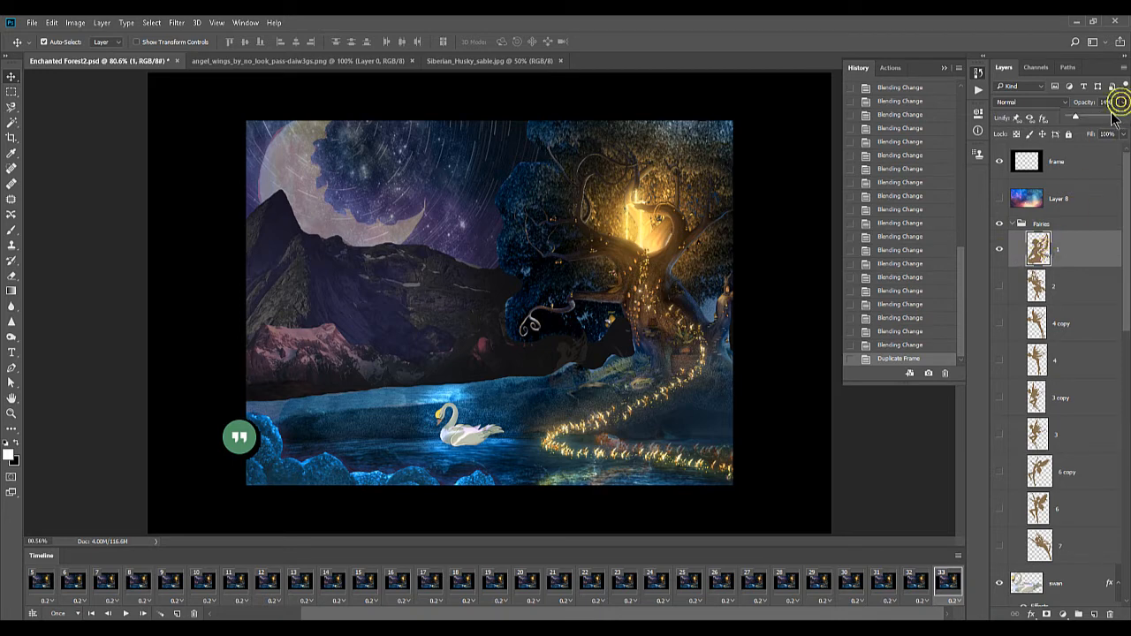
{"action": "left_click_drag", "start_coordinate": [1076, 116], "coordinate": [1115, 116]}
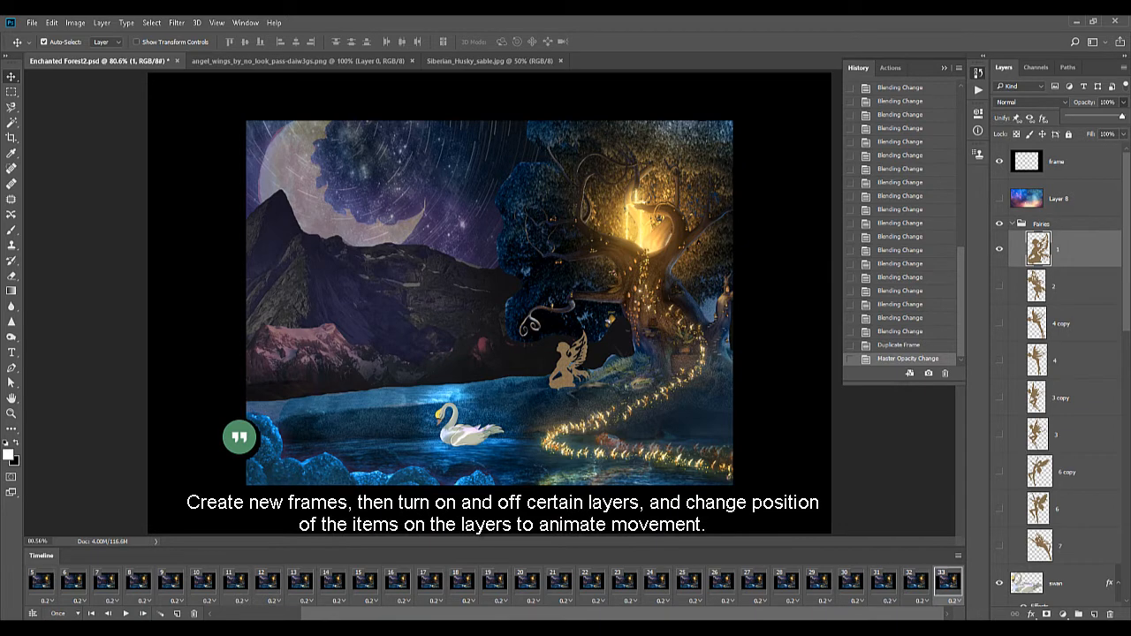
Set fairy layer 1's blending mode to Linear Dodge (Add) in frame 33
{"action": "left_click", "coordinate": [1030, 103]}
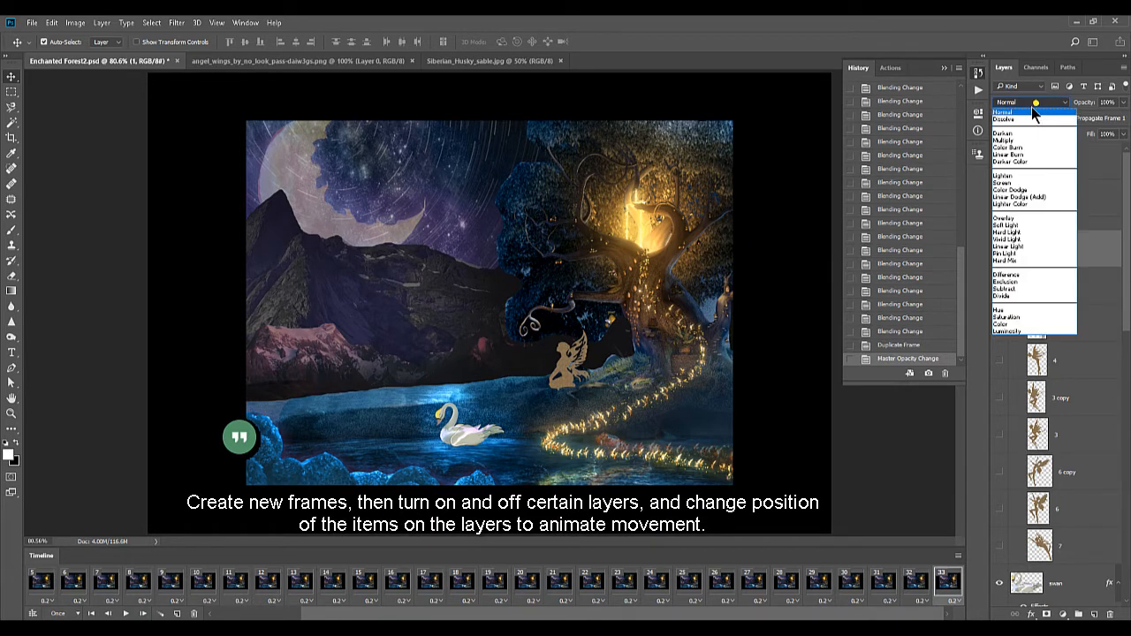
{"action": "left_click", "coordinate": [1028, 118]}
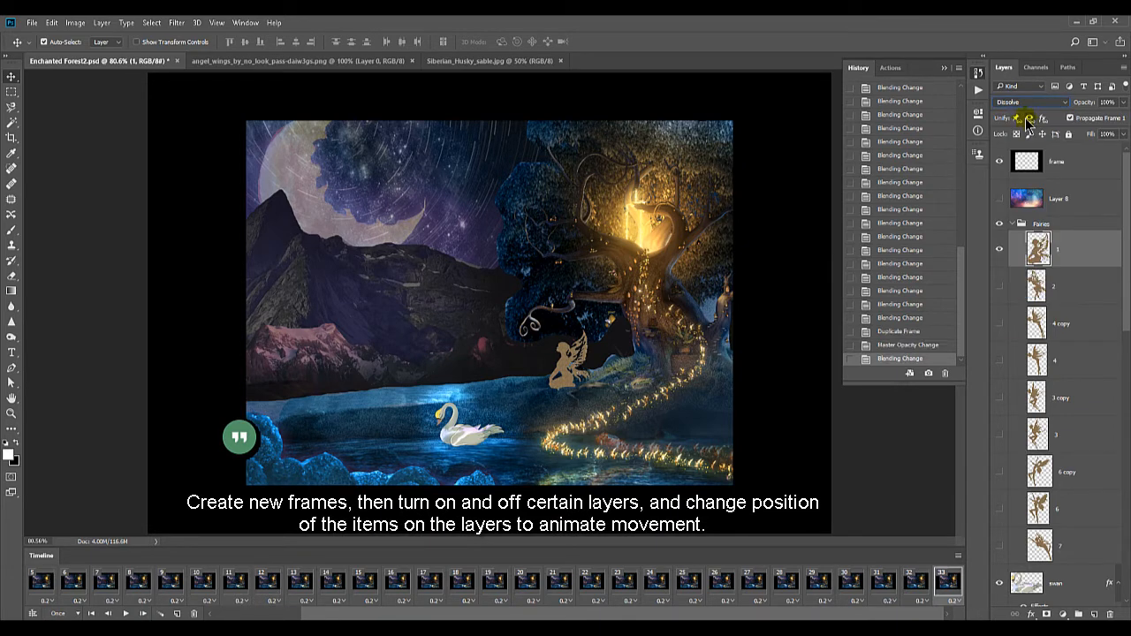
{"action": "key", "text": "Down"}
{"action": "key", "text": "Down"}
{"action": "key", "text": "Down"}
{"action": "key", "text": "Down"}
{"action": "key", "text": "Down"}
{"action": "key", "text": "Down"}
{"action": "key", "text": "Down"}
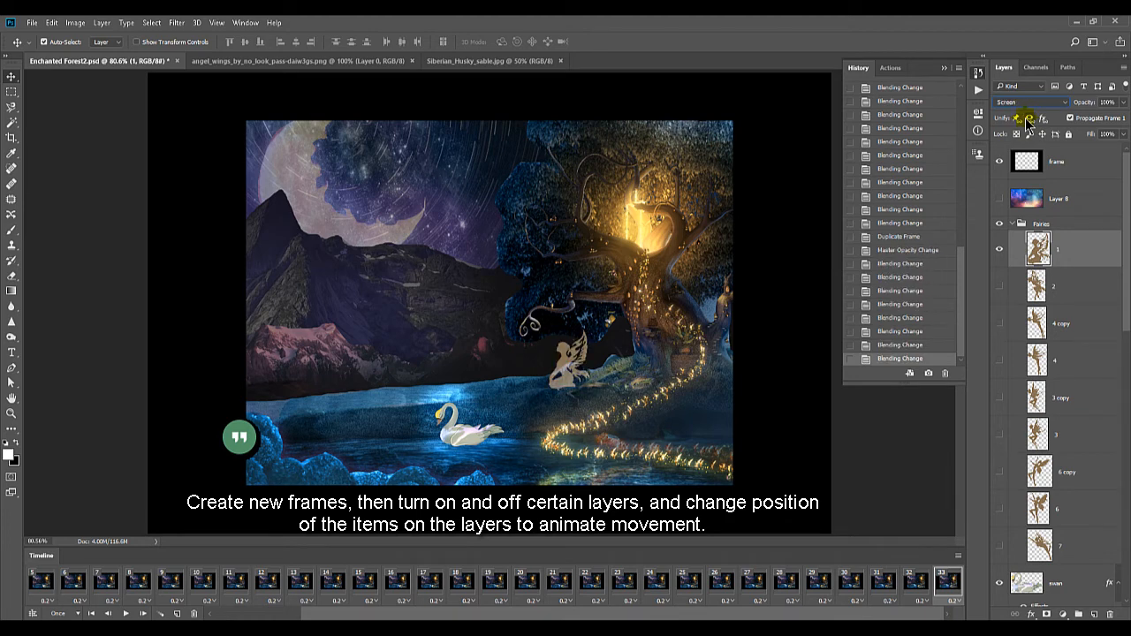
{"action": "key", "text": "Down"}
{"action": "key", "text": "Down"}
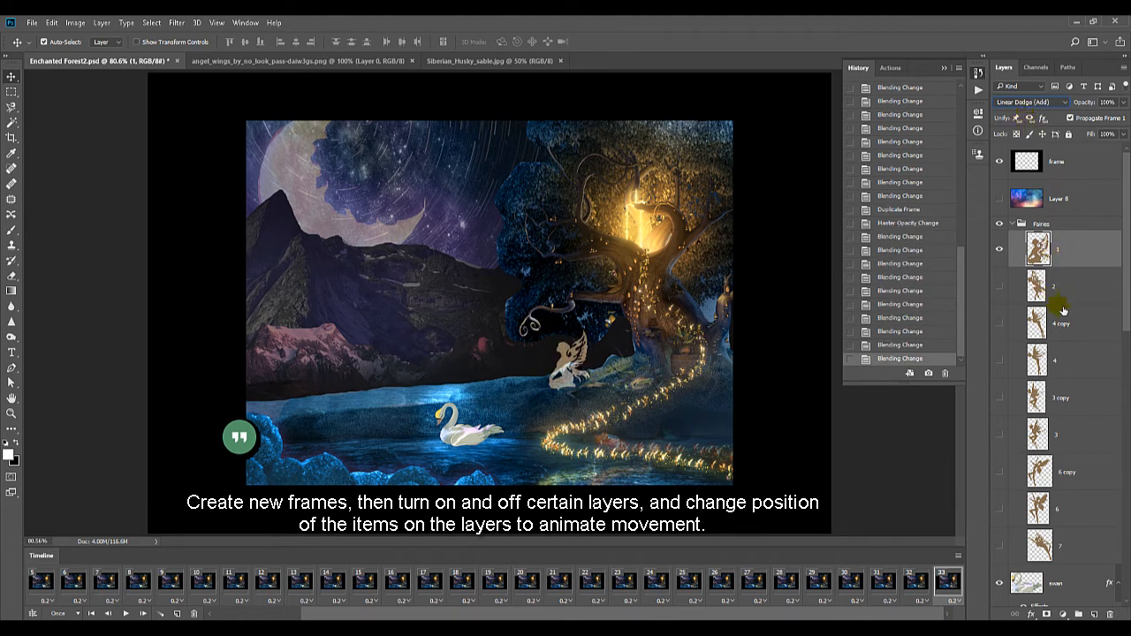
Duplicate frame 33 four times to extend the timeline to frame 37
{"action": "left_click", "coordinate": [180, 614]}
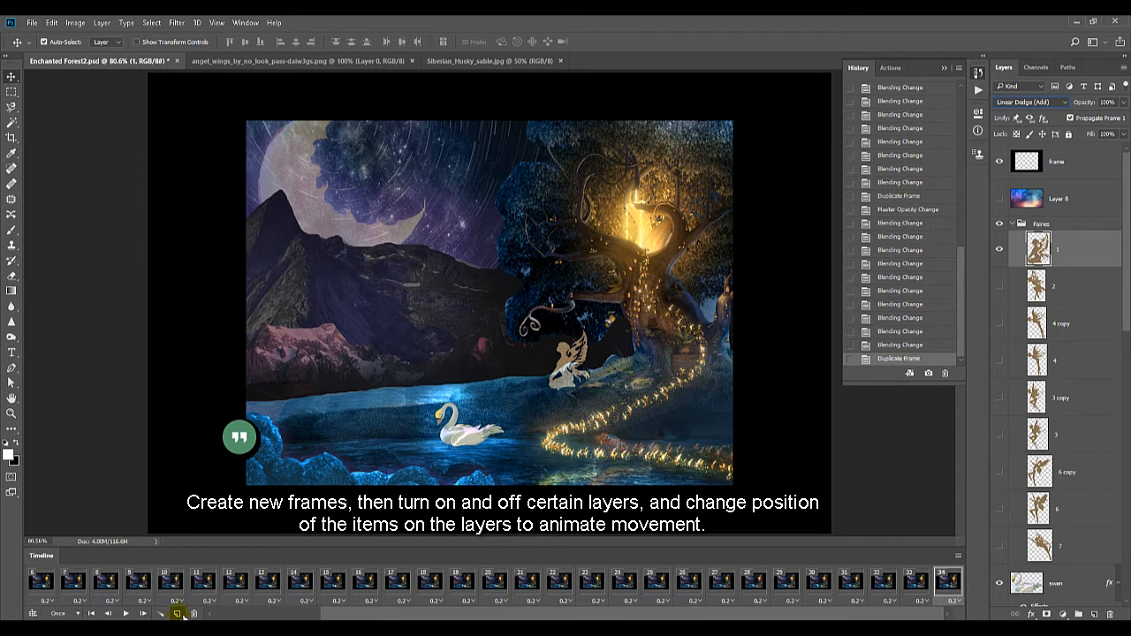
{"action": "left_click", "coordinate": [181, 615]}
{"action": "left_click", "coordinate": [180, 614]}
{"action": "left_click", "coordinate": [180, 614]}
Show fairy layer 2 in frame 37 and move it slightly up and left of the seated fairy
{"action": "left_click", "coordinate": [999, 286]}
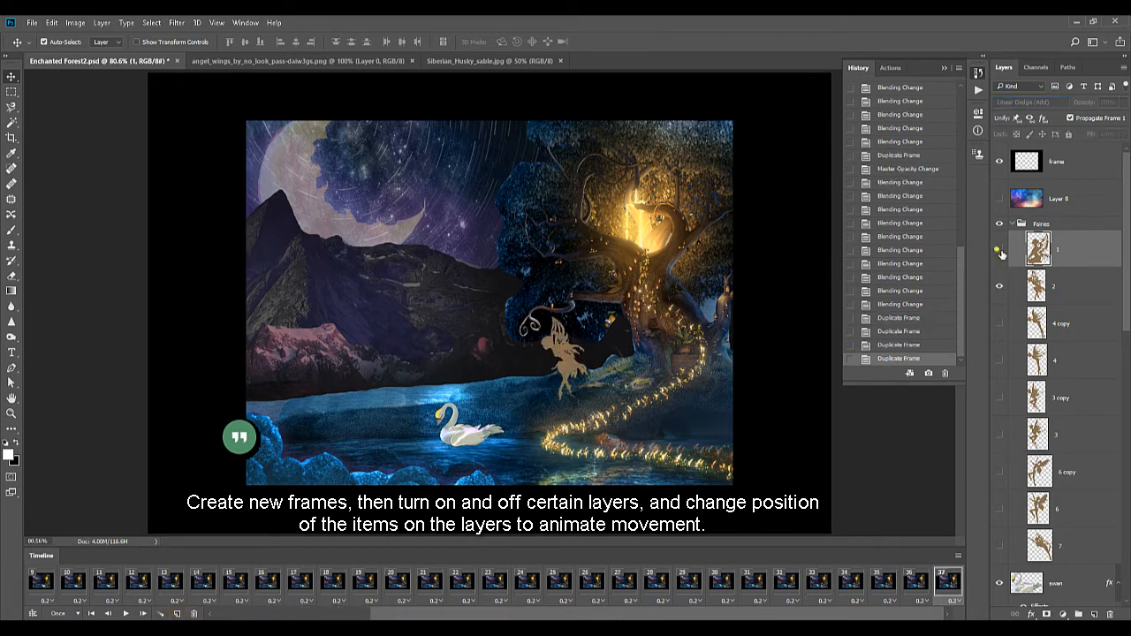
{"action": "left_click", "coordinate": [1038, 286]}
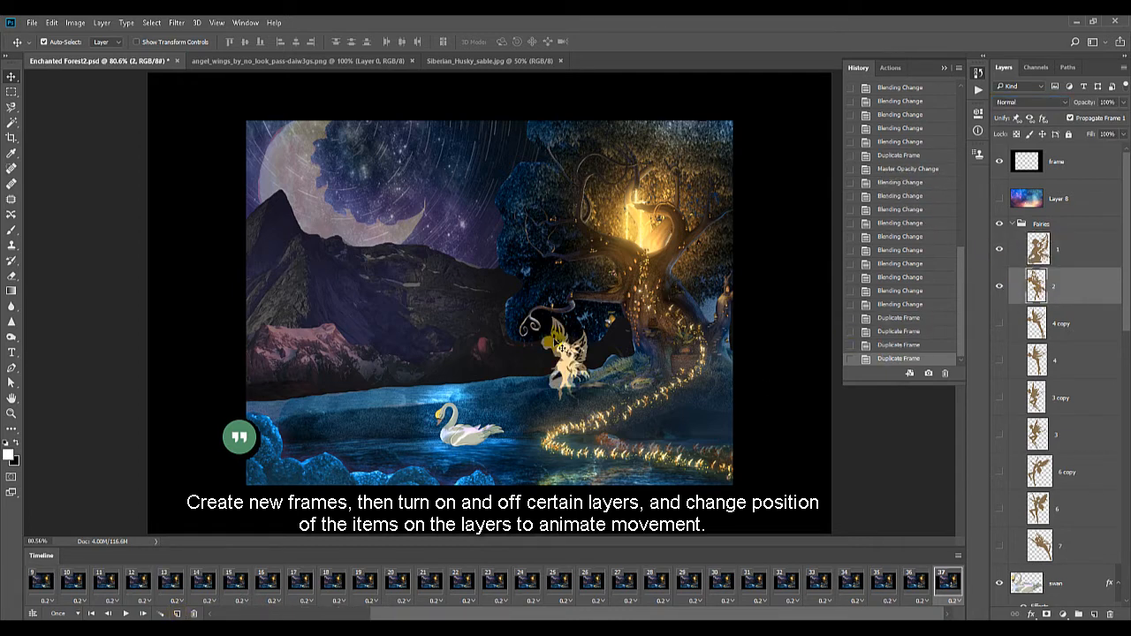
{"action": "left_click", "coordinate": [557, 346]}
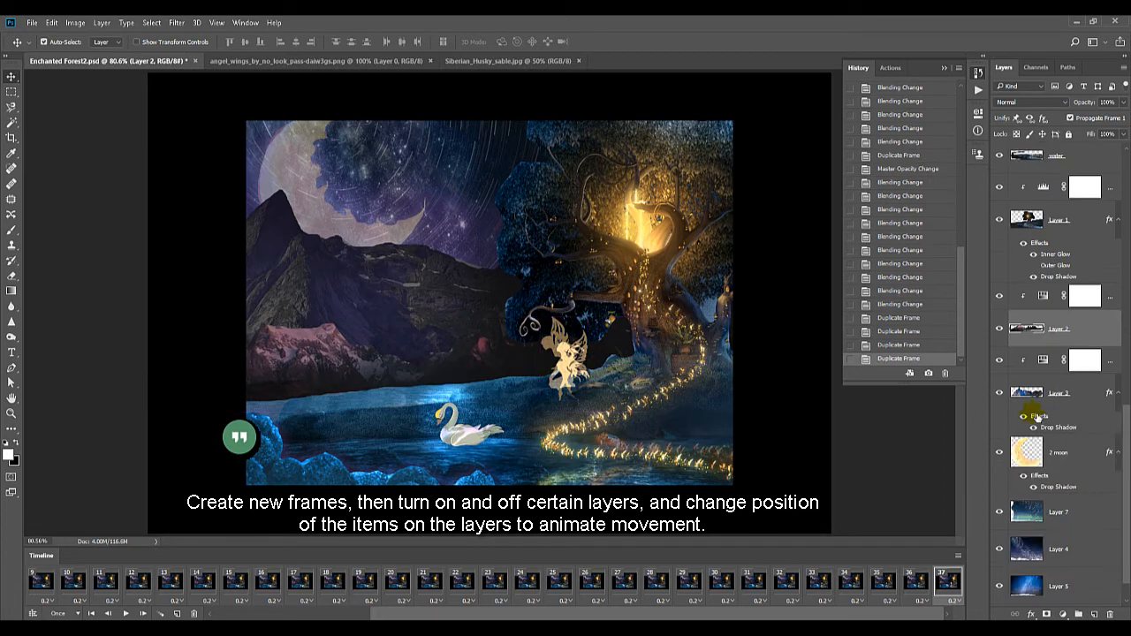
{"action": "scroll", "coordinate": [1037, 418], "scroll_direction": "up", "scroll_amount": 5}
{"action": "left_click", "coordinate": [1050, 227]}
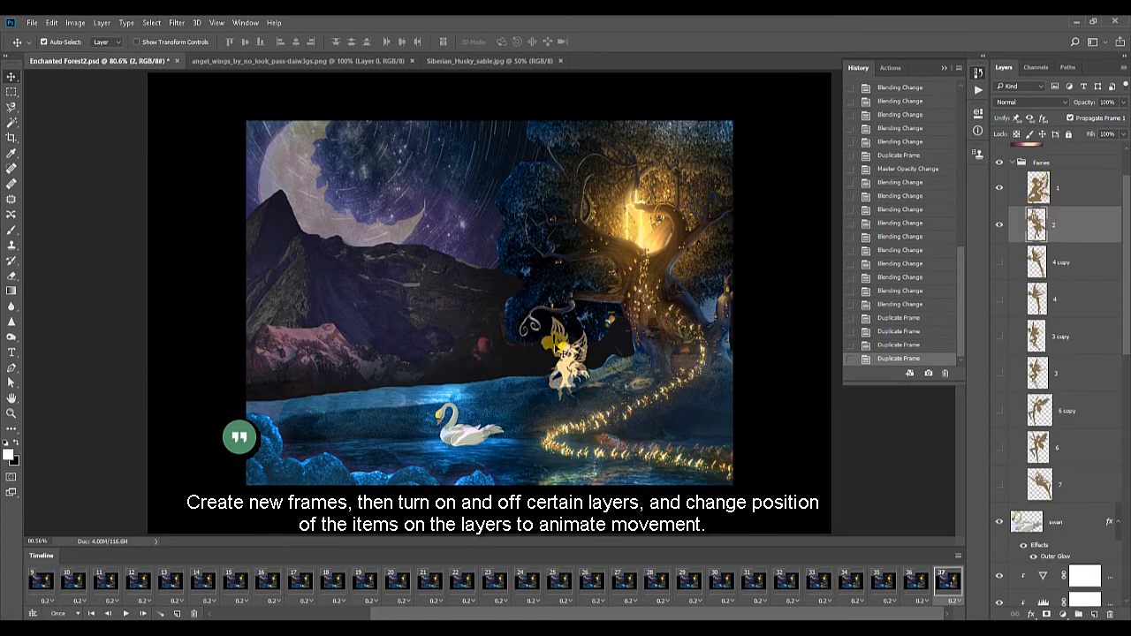
{"action": "left_click_drag", "start_coordinate": [558, 349], "coordinate": [552, 337]}
Try Linear Dodge (Add) and Lighter Color as blending modes for the fairy layers in frame 37
{"action": "left_click", "coordinate": [1029, 102]}
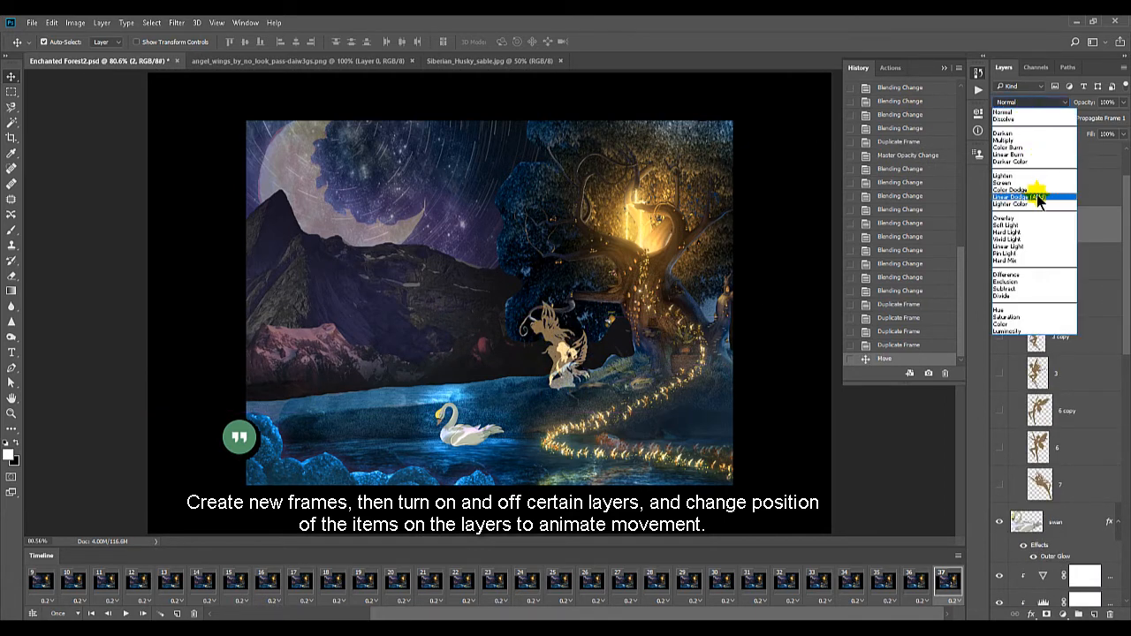
{"action": "left_click", "coordinate": [1038, 197]}
{"action": "left_click", "coordinate": [1034, 103]}
{"action": "left_click", "coordinate": [1038, 204]}
{"action": "left_click", "coordinate": [1066, 191]}
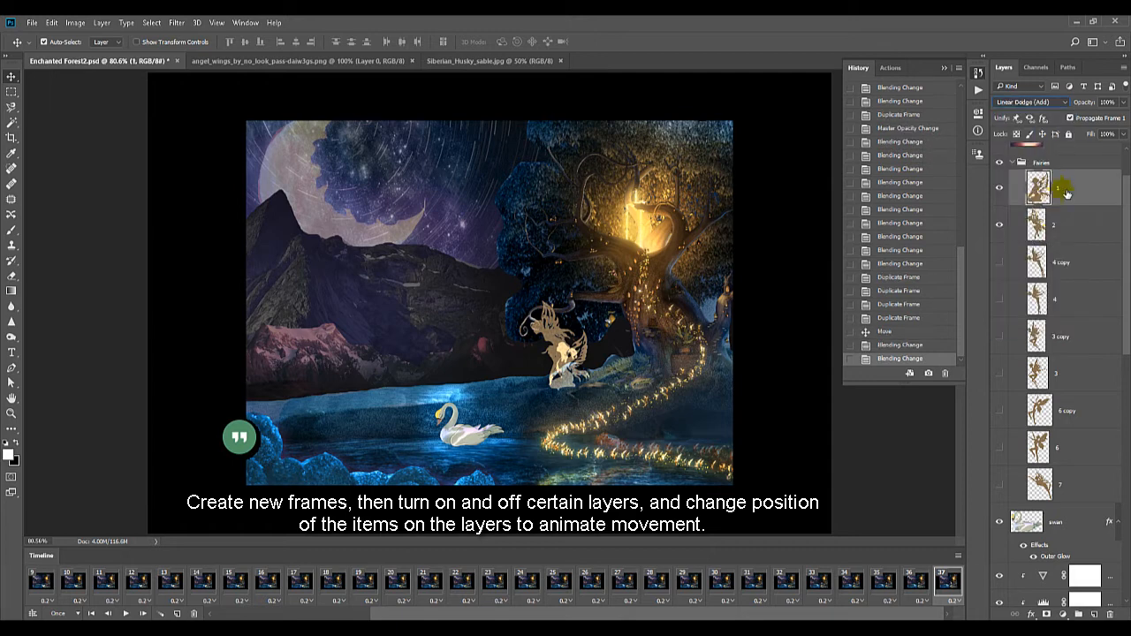
{"action": "left_click", "coordinate": [1065, 228]}
{"action": "left_click", "coordinate": [1026, 104]}
{"action": "left_click", "coordinate": [1040, 197]}
Hide fairy layer 1 in frame 37, try Lighten on fairy layer 2 and set its blending mode to Normal
{"action": "left_click", "coordinate": [1003, 187]}
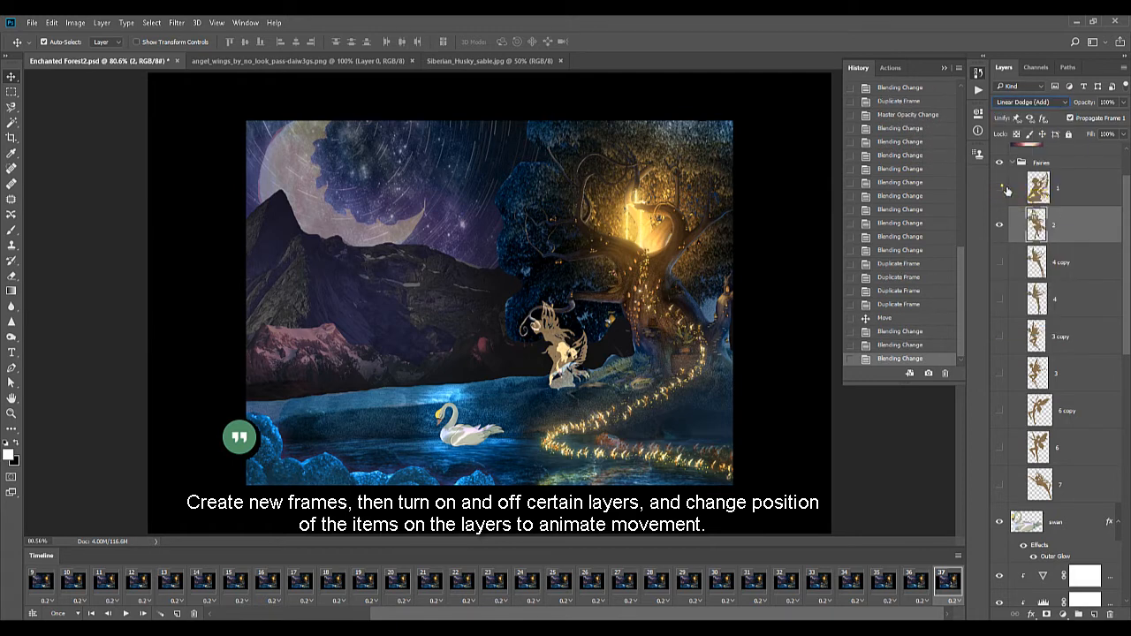
{"action": "left_click", "coordinate": [1025, 102]}
{"action": "left_click", "coordinate": [1032, 177]}
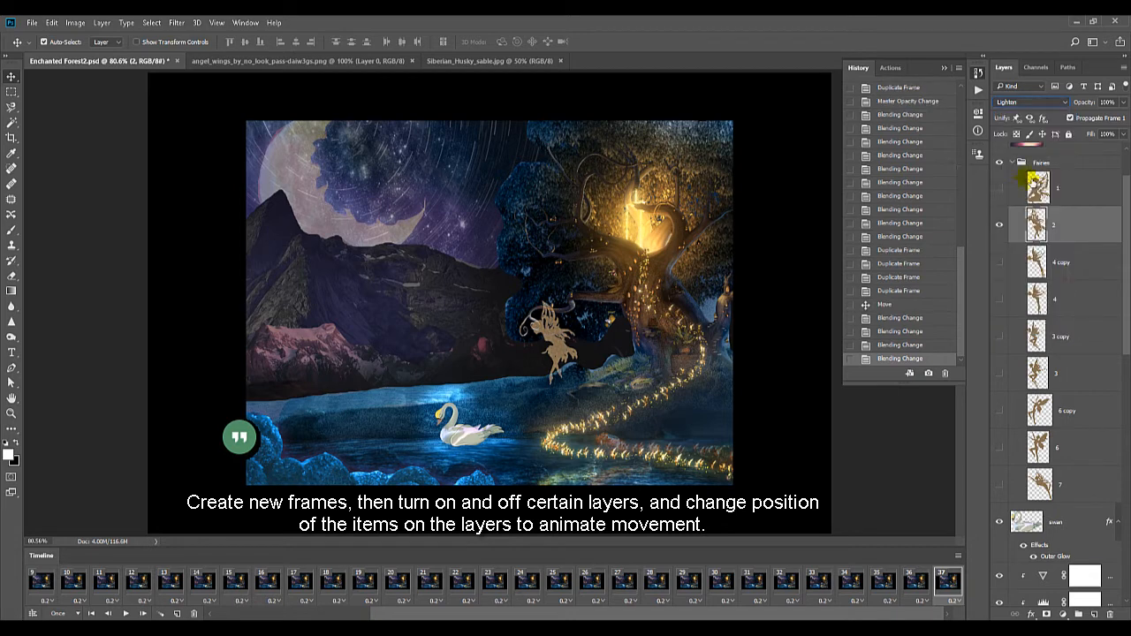
{"action": "left_click", "coordinate": [1025, 101]}
{"action": "left_click", "coordinate": [1010, 110]}
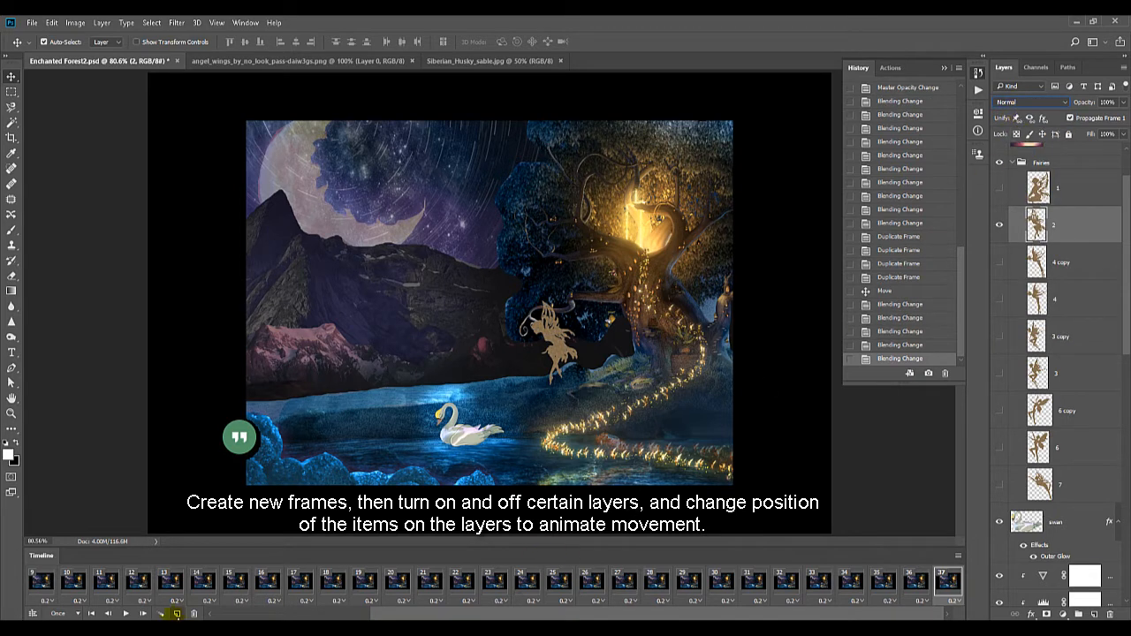
Duplicate frame 37 four times to extend the timeline to frame 41
{"action": "left_click", "coordinate": [177, 614]}
{"action": "left_click", "coordinate": [177, 613]}
{"action": "left_click", "coordinate": [176, 613]}
{"action": "left_click", "coordinate": [176, 614]}
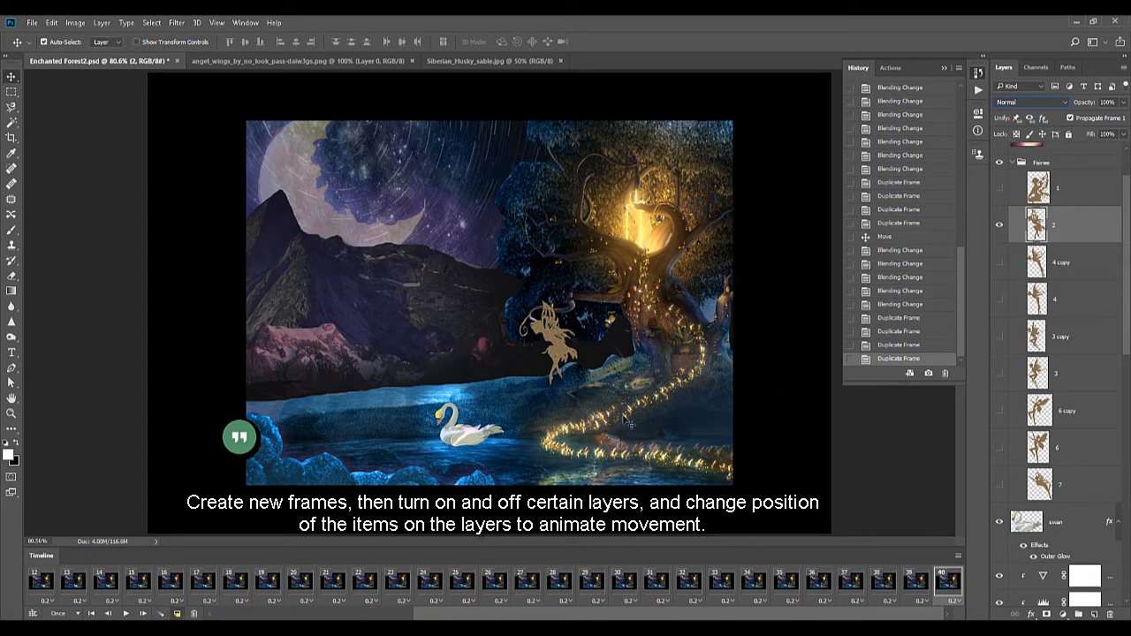
{"action": "left_click", "coordinate": [177, 614]}
In frame 41, replace fairy layer 2 with layer 4 copy, moved up and left over the dark foliage beside the tree
{"action": "left_click", "coordinate": [1000, 262]}
{"action": "left_click", "coordinate": [1047, 263]}
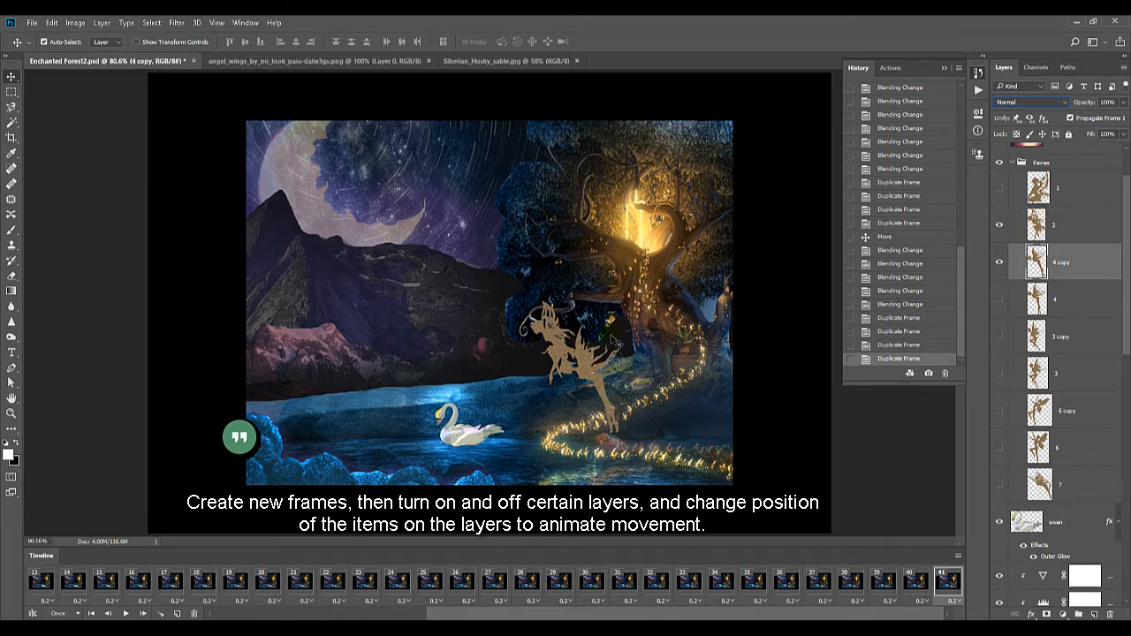
{"action": "left_click_drag", "start_coordinate": [617, 341], "coordinate": [592, 293]}
{"action": "left_click", "coordinate": [999, 226]}
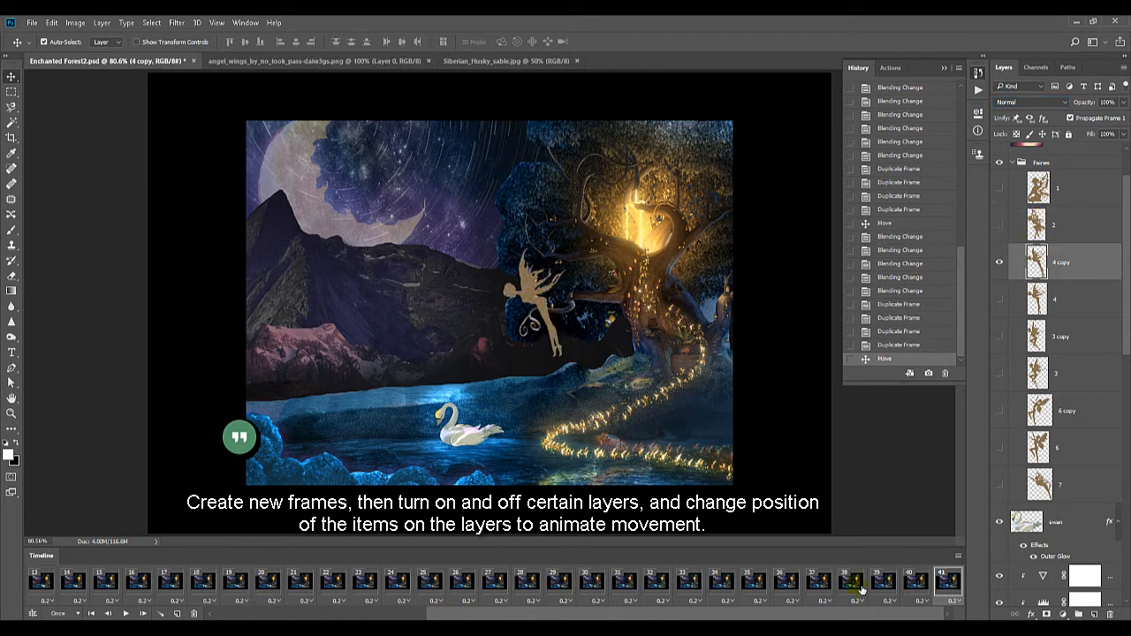
Compare frames 40 and 41, and duplicate frame 41 four times to extend the timeline to frame 45
{"action": "left_click", "coordinate": [921, 588]}
{"action": "left_click", "coordinate": [951, 591]}
{"action": "left_click", "coordinate": [177, 614]}
{"action": "left_click", "coordinate": [177, 613]}
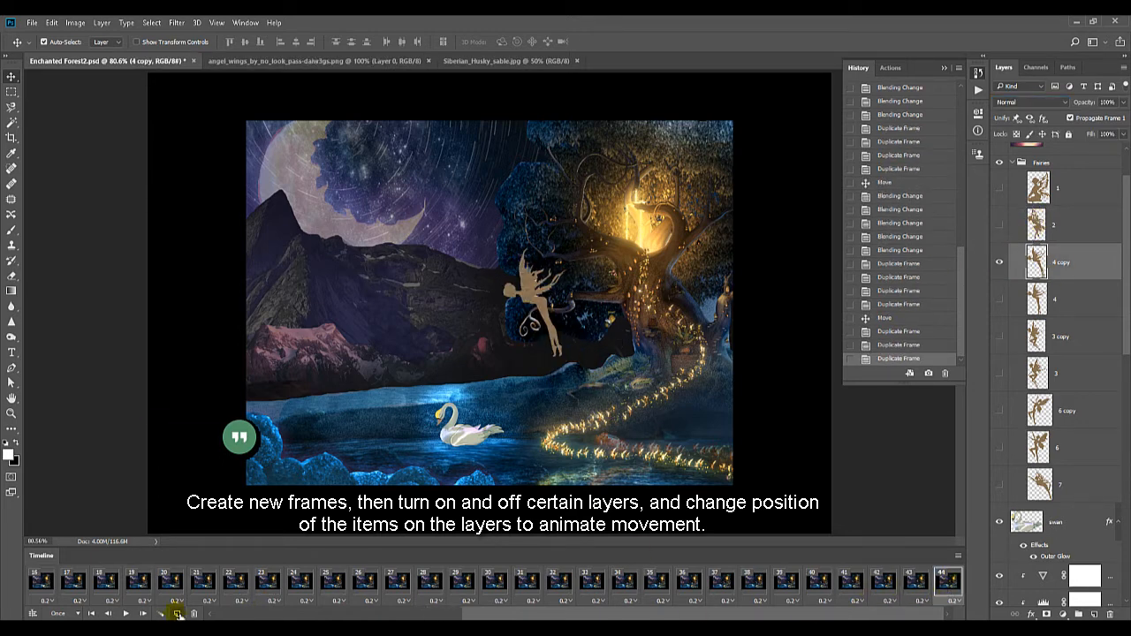
{"action": "left_click", "coordinate": [177, 614]}
{"action": "left_click", "coordinate": [176, 614]}
Try fairy layer 4 in frame 45, placed above and left of the visible fairy
{"action": "left_click", "coordinate": [999, 299]}
{"action": "left_click", "coordinate": [1076, 307]}
{"action": "left_click_drag", "start_coordinate": [574, 408], "coordinate": [489, 311]}
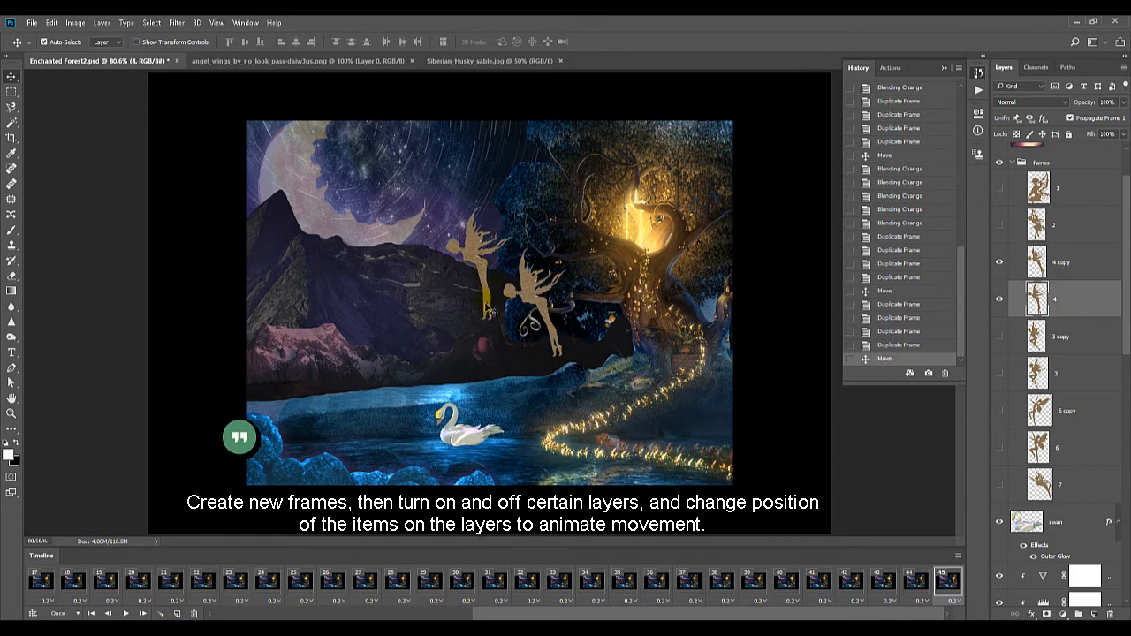
{"action": "left_click", "coordinate": [1000, 299]}
In frame 45, show fairy layer 3 copy, move it up and left to the edge of the foliage, and hide layer 4 copy
{"action": "left_click", "coordinate": [1001, 338]}
{"action": "left_click", "coordinate": [1002, 338]}
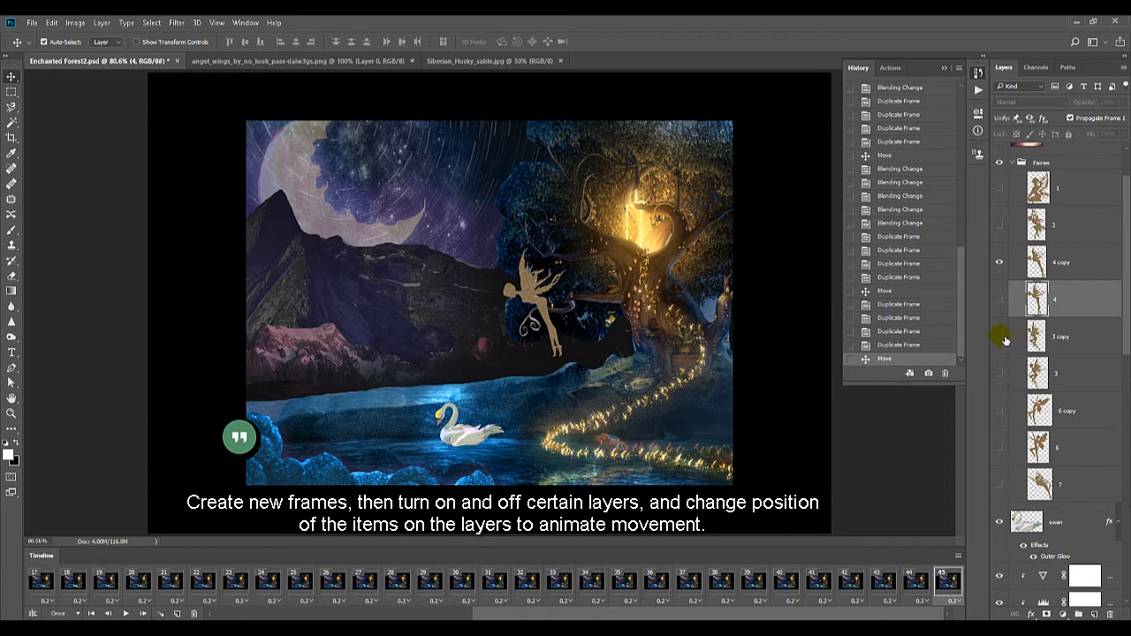
{"action": "left_click", "coordinate": [1001, 337]}
{"action": "left_click_drag", "start_coordinate": [598, 371], "coordinate": [481, 216]}
{"action": "left_click", "coordinate": [1001, 262]}
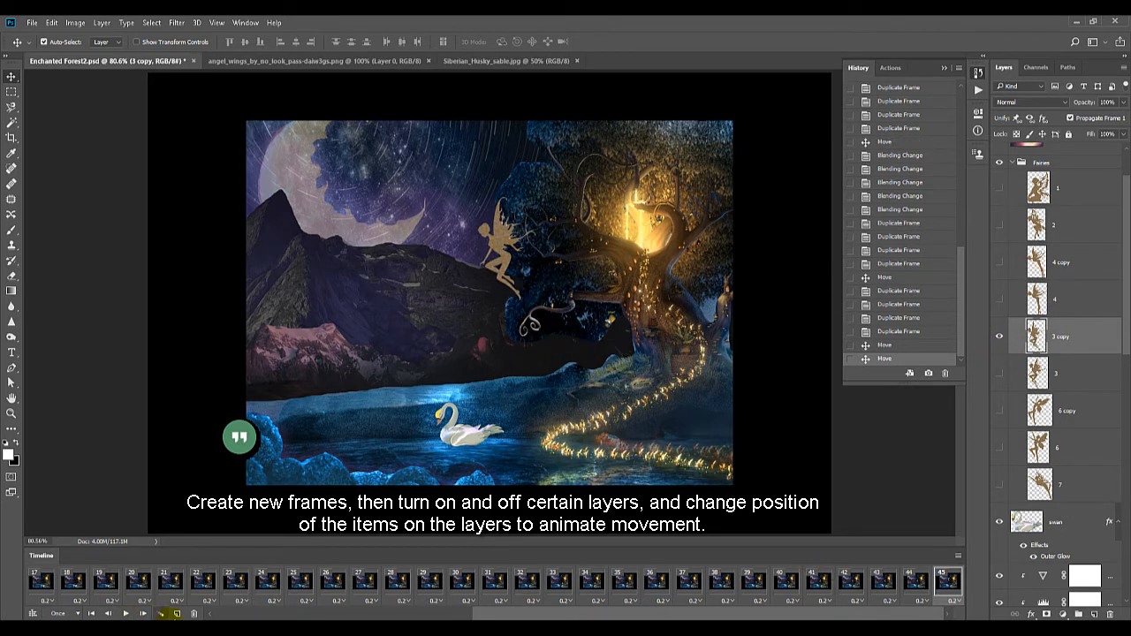
Duplicate frame 45 up to frame 49 and there replace fairy layer 3 copy with 6 copy, moved up into the night sky
{"action": "left_click", "coordinate": [176, 614]}
{"action": "left_click", "coordinate": [176, 613]}
{"action": "left_click", "coordinate": [176, 613]}
{"action": "left_click", "coordinate": [176, 613]}
{"action": "left_click", "coordinate": [1000, 411]}
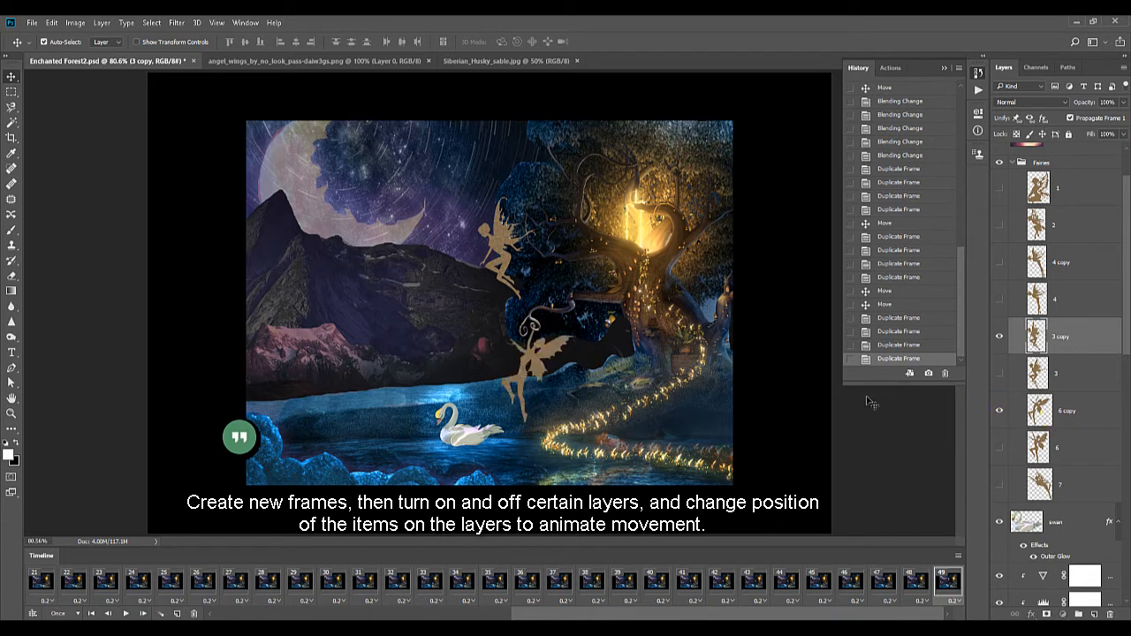
{"action": "left_click_drag", "start_coordinate": [535, 373], "coordinate": [470, 219]}
{"action": "left_click", "coordinate": [1000, 337]}
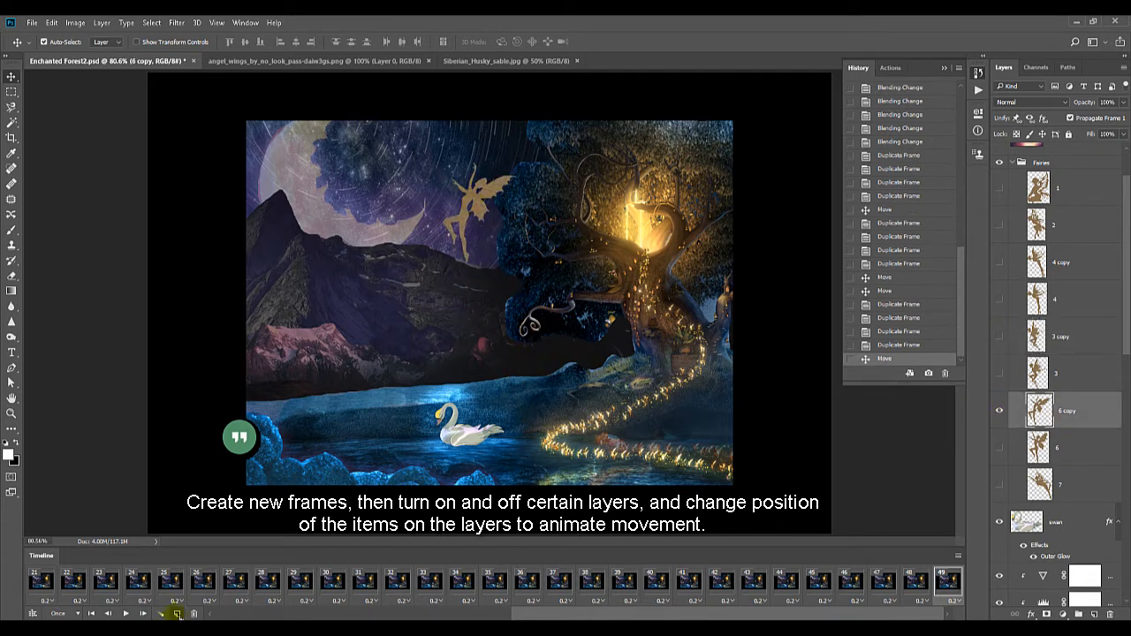
Duplicate frame 49 four times to extend the timeline to frame 53
{"action": "left_click", "coordinate": [177, 614]}
{"action": "left_click", "coordinate": [176, 613]}
{"action": "left_click", "coordinate": [177, 613]}
{"action": "left_click", "coordinate": [177, 614]}
Try fairy layer 6 in frame 53, placed in the sky up and left of the visible fairy
{"action": "left_click", "coordinate": [1001, 412]}
{"action": "left_click", "coordinate": [1001, 412]}
{"action": "left_click", "coordinate": [1000, 447]}
{"action": "left_click", "coordinate": [469, 251]}
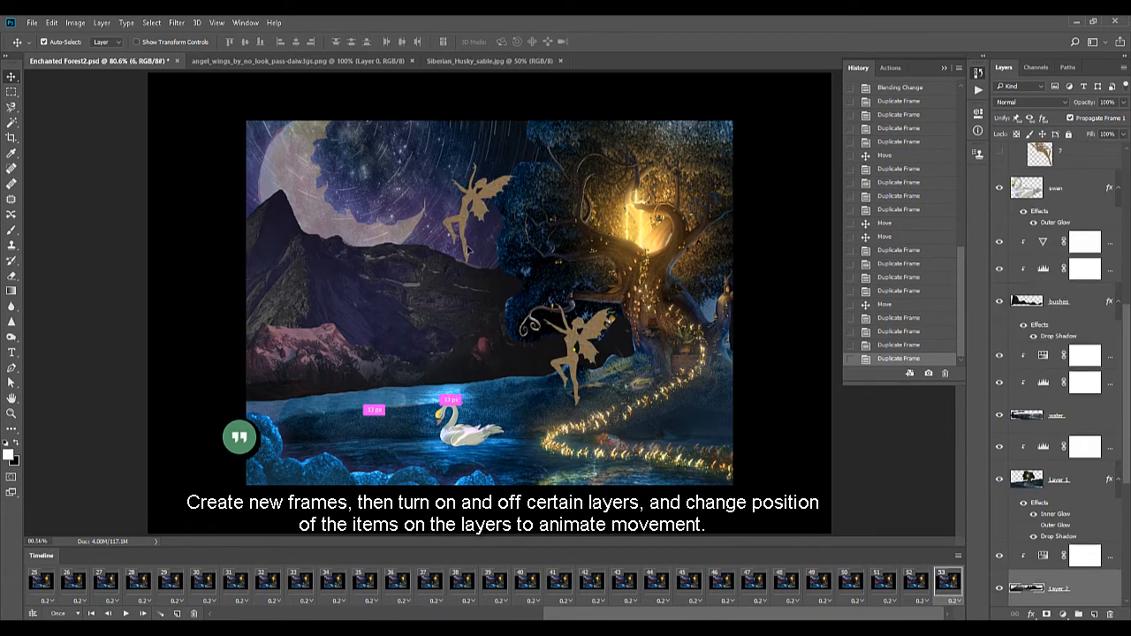
{"action": "left_click_drag", "start_coordinate": [469, 251], "coordinate": [428, 217]}
{"action": "key", "text": "ctrl+z"}
{"action": "left_click_drag", "start_coordinate": [576, 355], "coordinate": [428, 184]}
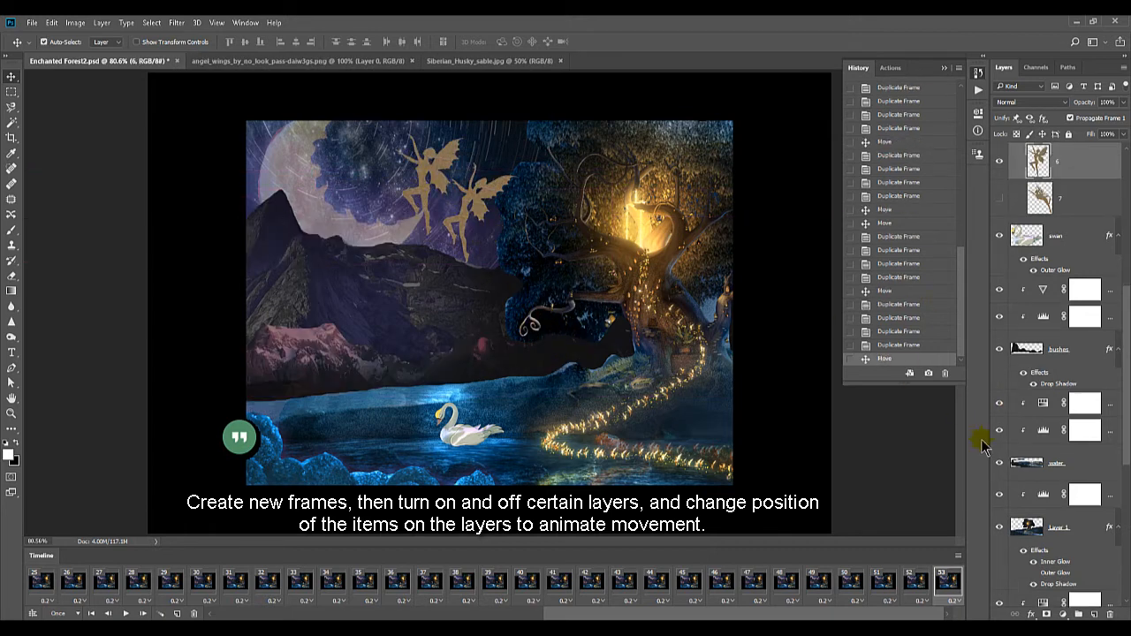
{"action": "scroll", "coordinate": [1025, 371], "scroll_direction": "up", "scroll_amount": 3}
{"action": "left_click", "coordinate": [999, 301]}
Replace fairy layer 6 copy with layer 7 beside the moon in frame 53, and duplicate the frame up to frame 56
{"action": "left_click", "coordinate": [1000, 338]}
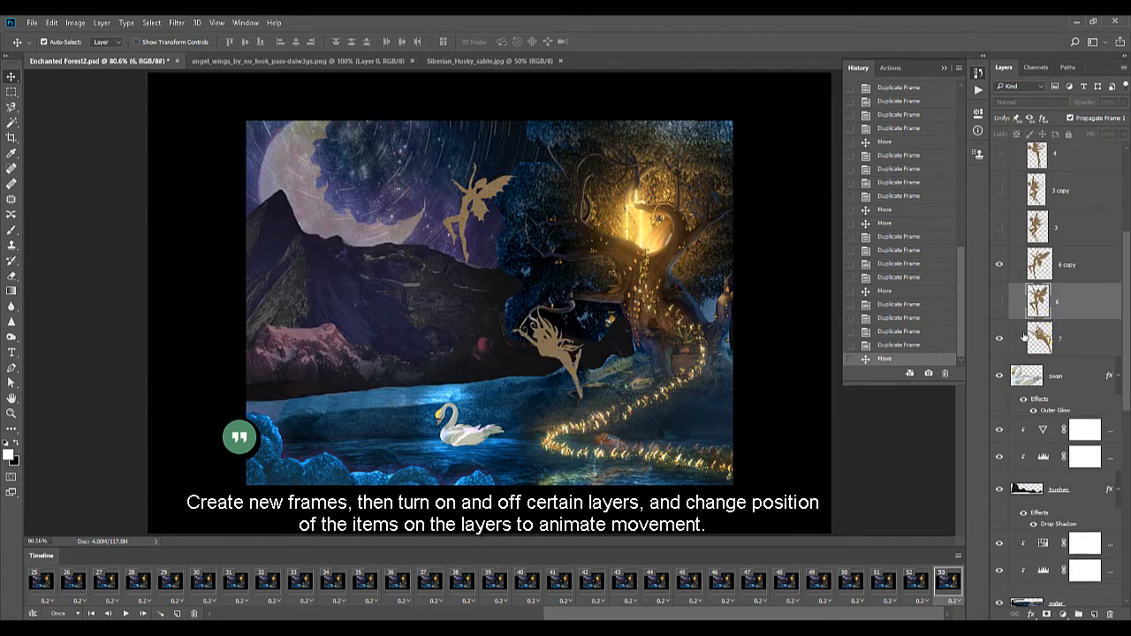
{"action": "left_click_drag", "start_coordinate": [548, 349], "coordinate": [402, 172]}
{"action": "left_click", "coordinate": [1002, 263]}
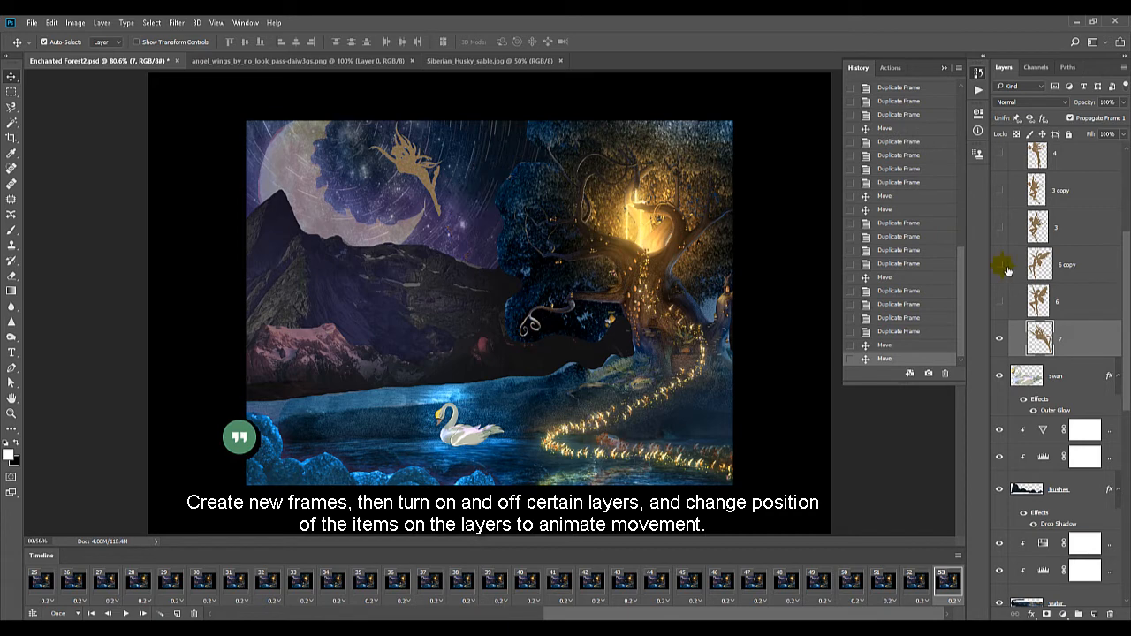
{"action": "left_click", "coordinate": [176, 613]}
{"action": "left_click", "coordinate": [177, 614]}
{"action": "left_click", "coordinate": [177, 614]}
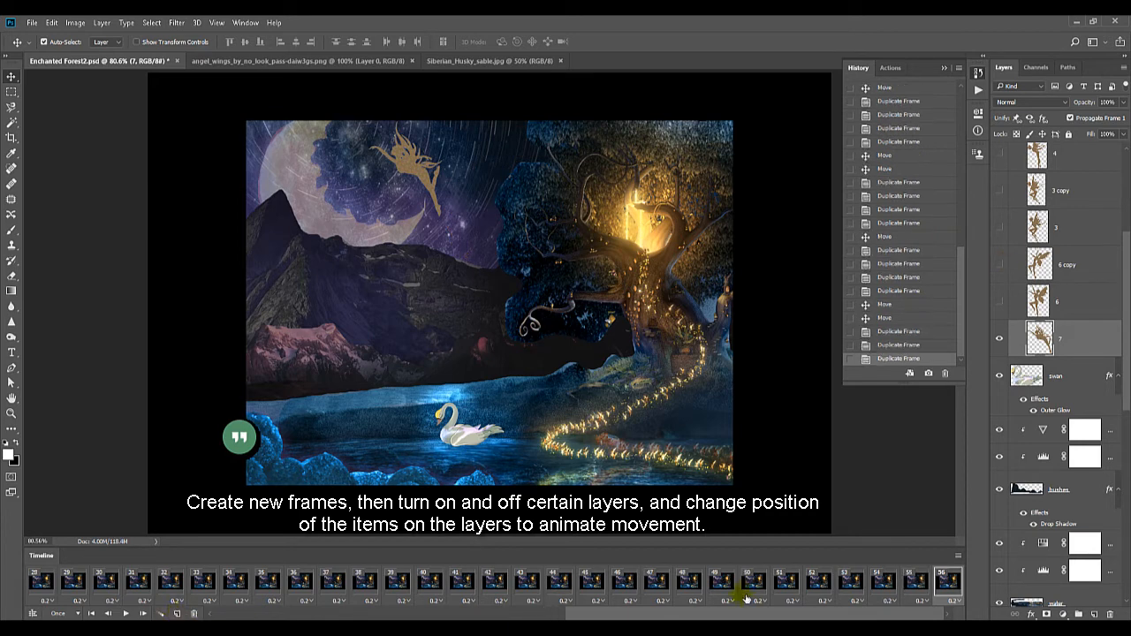
Go back to frame 38 and nudge fairy layer 2 slightly upward
{"action": "left_click", "coordinate": [886, 586]}
{"action": "left_click", "coordinate": [299, 588]}
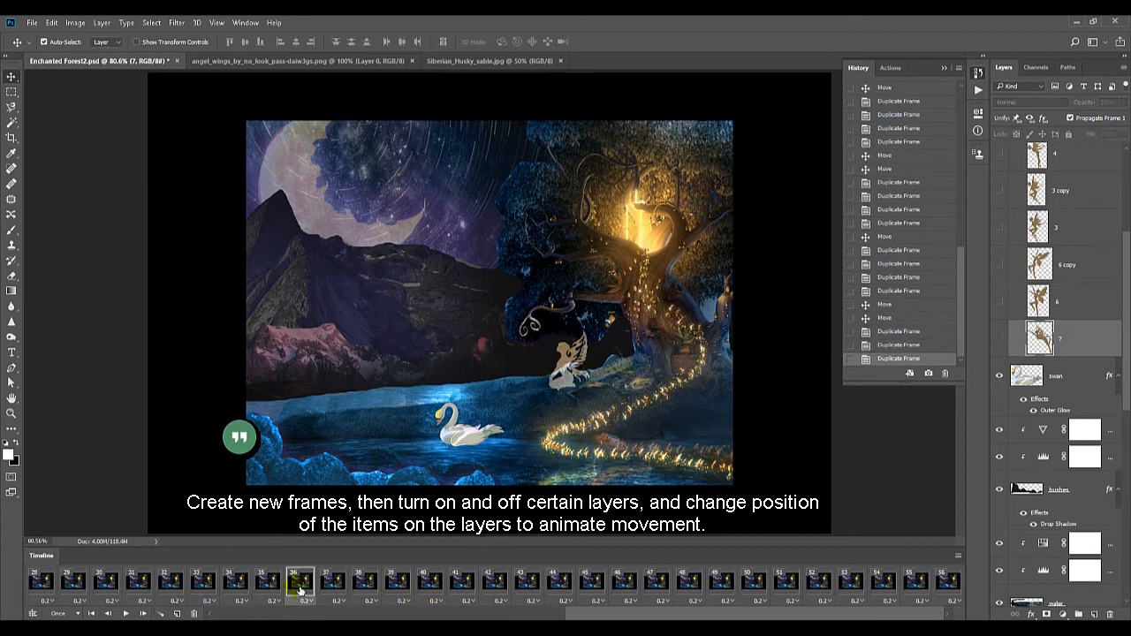
{"action": "left_click", "coordinate": [142, 613]}
{"action": "left_click", "coordinate": [143, 613]}
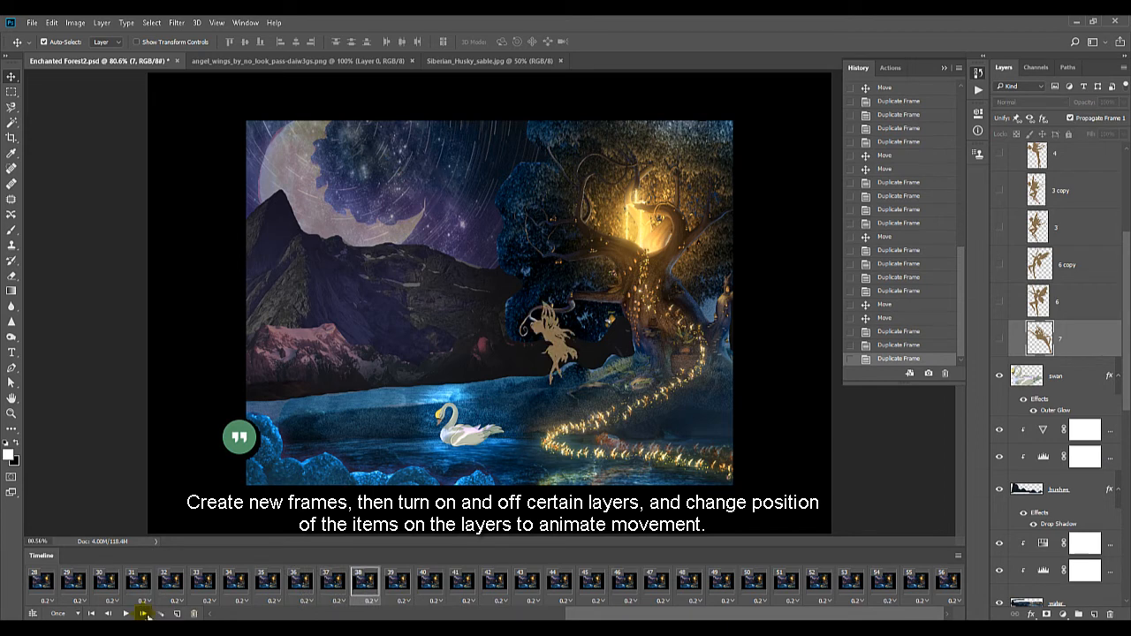
{"action": "scroll", "coordinate": [1082, 314], "scroll_direction": "up", "scroll_amount": 4}
{"action": "left_click", "coordinate": [1072, 288]}
{"action": "key", "text": "Up"}
{"action": "key", "text": "Up"}
{"action": "key", "text": "Up"}
{"action": "key", "text": "Up"}
{"action": "key", "text": "Up"}
{"action": "key", "text": "Up"}
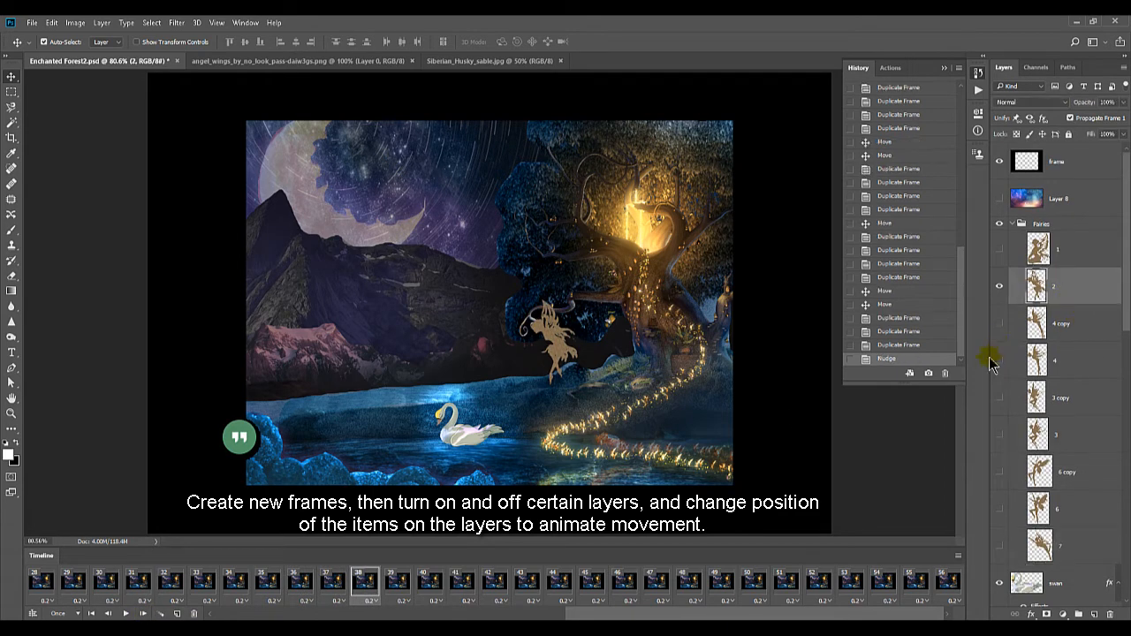
{"action": "key", "text": "Up"}
{"action": "key", "text": "Up"}
{"action": "key", "text": "Up"}
{"action": "key", "text": "Up"}
Nudge fairy layer 2 progressively higher in frames 39 and 40
{"action": "left_click", "coordinate": [399, 589]}
{"action": "key", "text": "Up"}
{"action": "key", "text": "Up"}
{"action": "key", "text": "Up"}
{"action": "key", "text": "Up"}
{"action": "key", "text": "Up"}
{"action": "key", "text": "Up"}
{"action": "key", "text": "Up"}
{"action": "key", "text": "Up"}
{"action": "key", "text": "Up"}
{"action": "key", "text": "Up"}
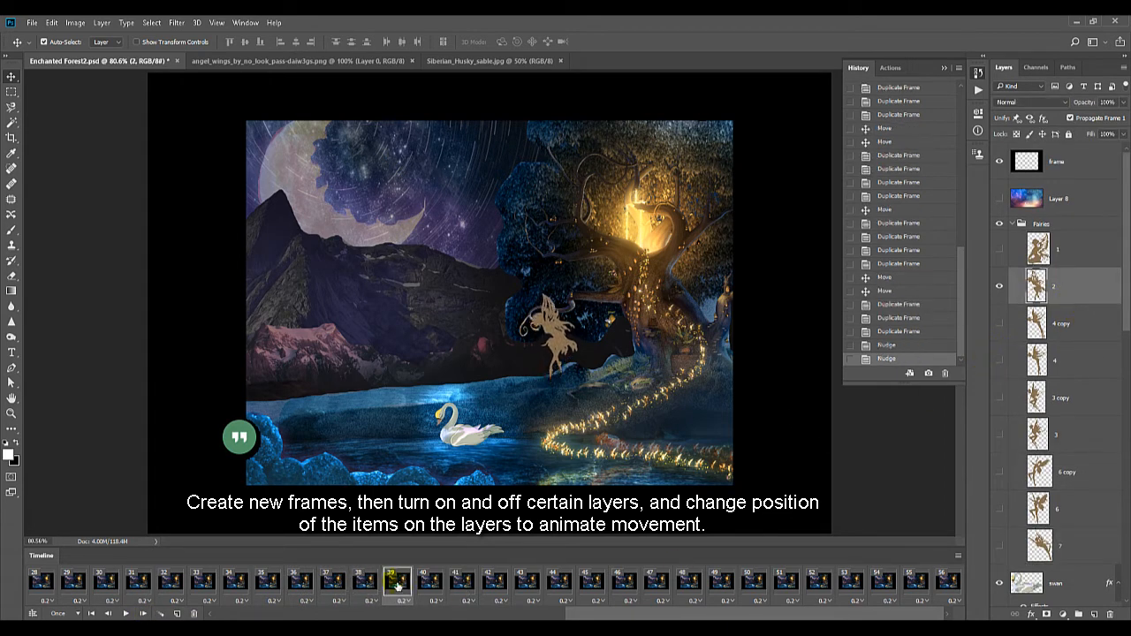
{"action": "left_click", "coordinate": [440, 587]}
{"action": "key", "text": "Up"}
{"action": "key", "text": "Up"}
{"action": "key", "text": "Up"}
{"action": "key", "text": "Up"}
Nudge fairy layer 4 copy slightly up and left in frame 42
{"action": "left_click", "coordinate": [463, 588]}
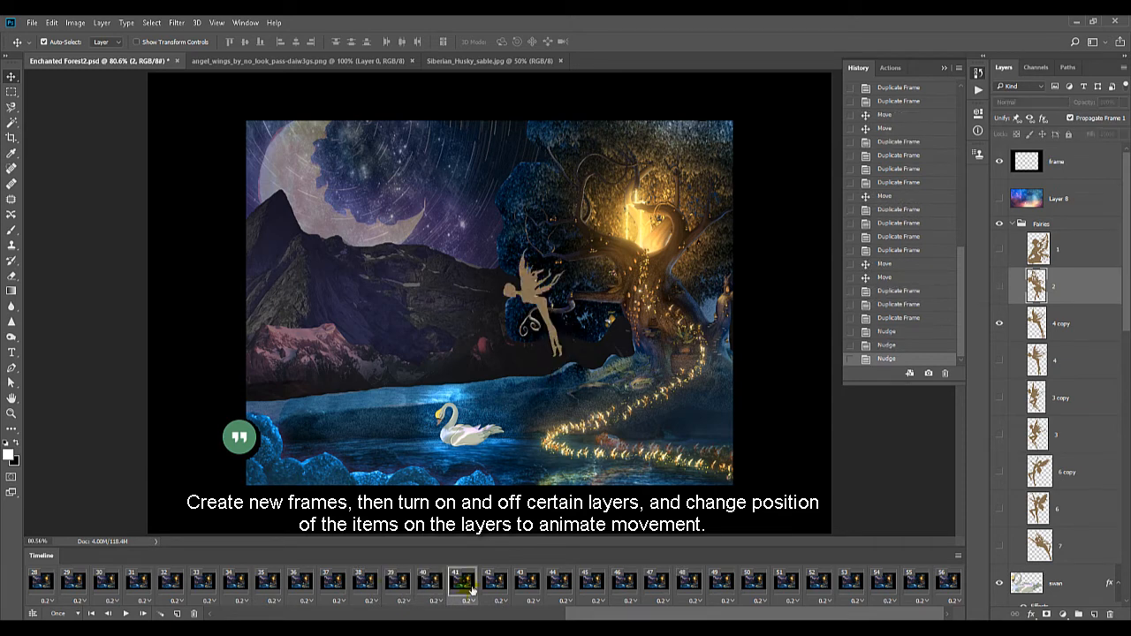
{"action": "left_click", "coordinate": [496, 587]}
{"action": "key", "text": "Up"}
{"action": "key", "text": "Up"}
{"action": "key", "text": "Up"}
{"action": "left_click", "coordinate": [1056, 324]}
{"action": "key", "text": "Up"}
{"action": "key", "text": "Up"}
{"action": "key", "text": "Up"}
{"action": "key", "text": "Up"}
{"action": "key", "text": "Up"}
{"action": "key", "text": "Up"}
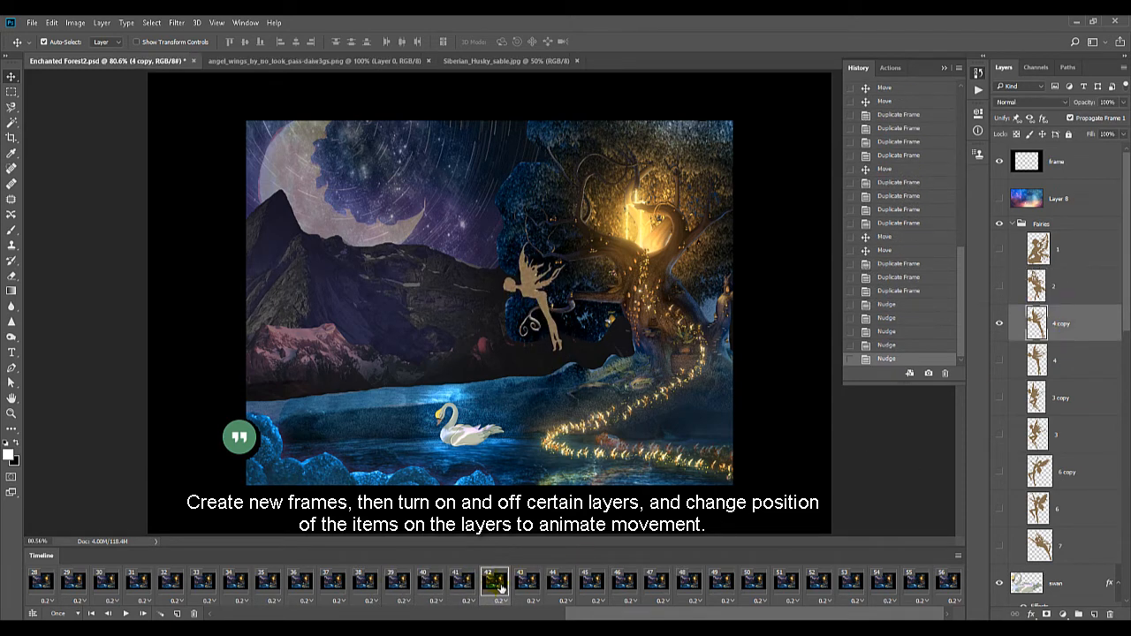
{"action": "key", "text": "Left"}
{"action": "key", "text": "Left"}
{"action": "key", "text": "Left"}
Nudge fairy layer 4 copy further up and left in frame 43
{"action": "left_click", "coordinate": [530, 582]}
{"action": "key", "text": "Up"}
{"action": "key", "text": "Up"}
{"action": "key", "text": "Up"}
{"action": "key", "text": "Up"}
{"action": "key", "text": "Up"}
{"action": "key", "text": "Up"}
{"action": "key", "text": "Up"}
{"action": "key", "text": "Up"}
{"action": "key", "text": "Left"}
{"action": "key", "text": "Left"}
{"action": "key", "text": "Left"}
{"action": "key", "text": "Left"}
Nudge fairy layer 4 copy still further up and left in frame 44
{"action": "left_click", "coordinate": [560, 587]}
{"action": "key", "text": "Up"}
{"action": "key", "text": "Up"}
{"action": "key", "text": "Up"}
{"action": "key", "text": "Up"}
{"action": "key", "text": "Up"}
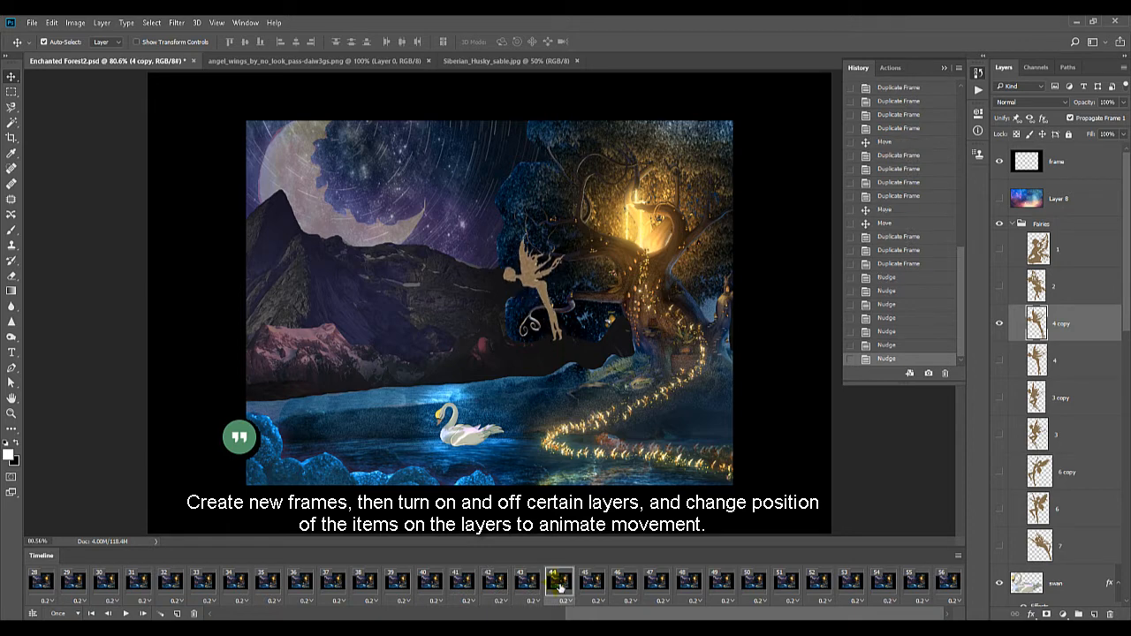
{"action": "key", "text": "Left"}
{"action": "key", "text": "Left"}
{"action": "key", "text": "Left"}
Select fairy layer 3 copy and nudge it slightly upward across frames 46 to 48
{"action": "left_click", "coordinate": [597, 586]}
{"action": "left_click", "coordinate": [627, 586]}
{"action": "left_click", "coordinate": [1063, 397]}
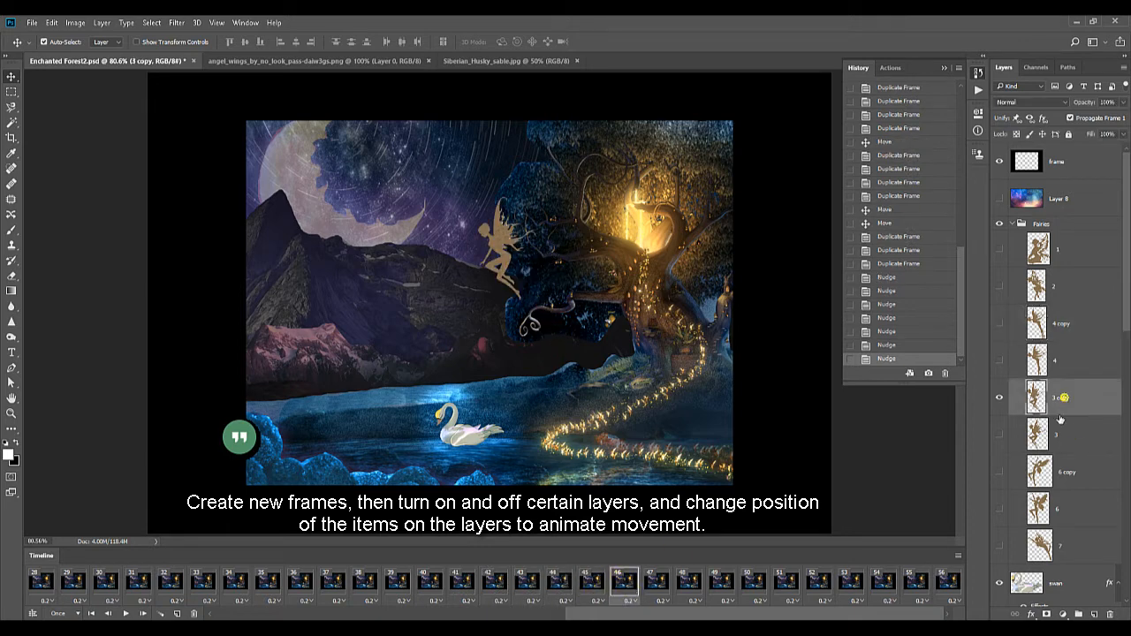
{"action": "key", "text": "Up"}
{"action": "key", "text": "Up"}
{"action": "key", "text": "Up"}
{"action": "key", "text": "Up"}
{"action": "key", "text": "Up"}
{"action": "key", "text": "Left"}
{"action": "key", "text": "Left"}
{"action": "key", "text": "Left"}
{"action": "left_click", "coordinate": [662, 583]}
{"action": "left_click", "coordinate": [695, 585]}
{"action": "key", "text": "Up"}
{"action": "key", "text": "Up"}
{"action": "left_click", "coordinate": [627, 586]}
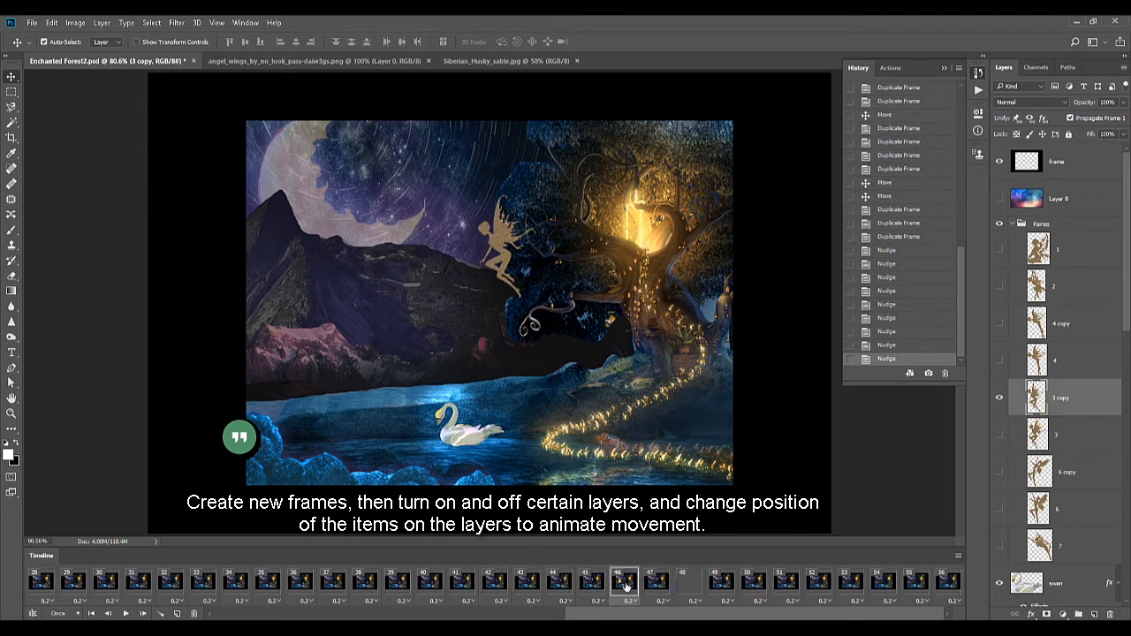
Nudge fairy layer 3 copy up and left in frame 47, comparing its position with frame 46
{"action": "left_click", "coordinate": [662, 585]}
{"action": "key", "text": "Up"}
{"action": "key", "text": "Up"}
{"action": "key", "text": "Up"}
{"action": "key", "text": "Up"}
{"action": "key", "text": "Up"}
{"action": "key", "text": "Left"}
{"action": "key", "text": "Left"}
{"action": "key", "text": "Left"}
{"action": "left_click", "coordinate": [637, 588]}
{"action": "left_click", "coordinate": [661, 590]}
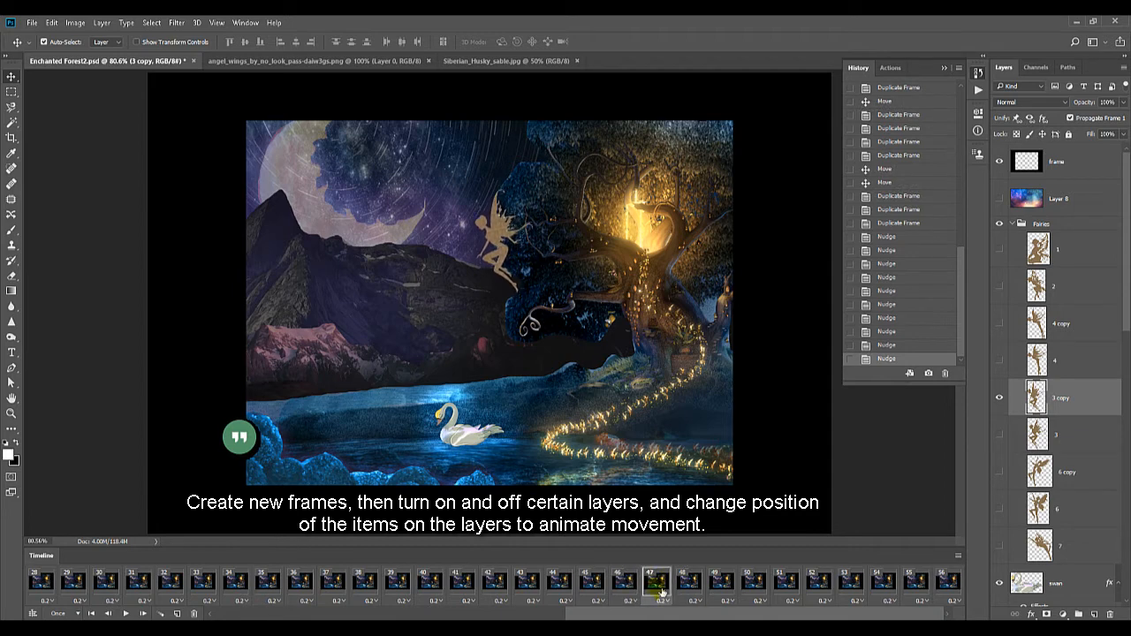
{"action": "key", "text": "Up"}
{"action": "key", "text": "Up"}
{"action": "key", "text": "Up"}
{"action": "key", "text": "Up"}
{"action": "key", "text": "Up"}
{"action": "key", "text": "Up"}
{"action": "key", "text": "Up"}
{"action": "key", "text": "Up"}
{"action": "key", "text": "Left"}
{"action": "key", "text": "Left"}
{"action": "key", "text": "Left"}
Nudge fairy layer 3 copy further up and left in frame 48 and compare it with frame 47
{"action": "left_click", "coordinate": [692, 588]}
{"action": "key", "text": "Up"}
{"action": "key", "text": "Up"}
{"action": "key", "text": "Up"}
{"action": "key", "text": "Up"}
{"action": "key", "text": "Up"}
{"action": "key", "text": "Up"}
{"action": "key", "text": "Up"}
{"action": "key", "text": "Up"}
{"action": "key", "text": "Up"}
{"action": "key", "text": "Up"}
{"action": "key", "text": "Left"}
{"action": "key", "text": "Left"}
{"action": "key", "text": "Left"}
{"action": "key", "text": "Left"}
{"action": "key", "text": "Left"}
{"action": "left_click", "coordinate": [656, 589]}
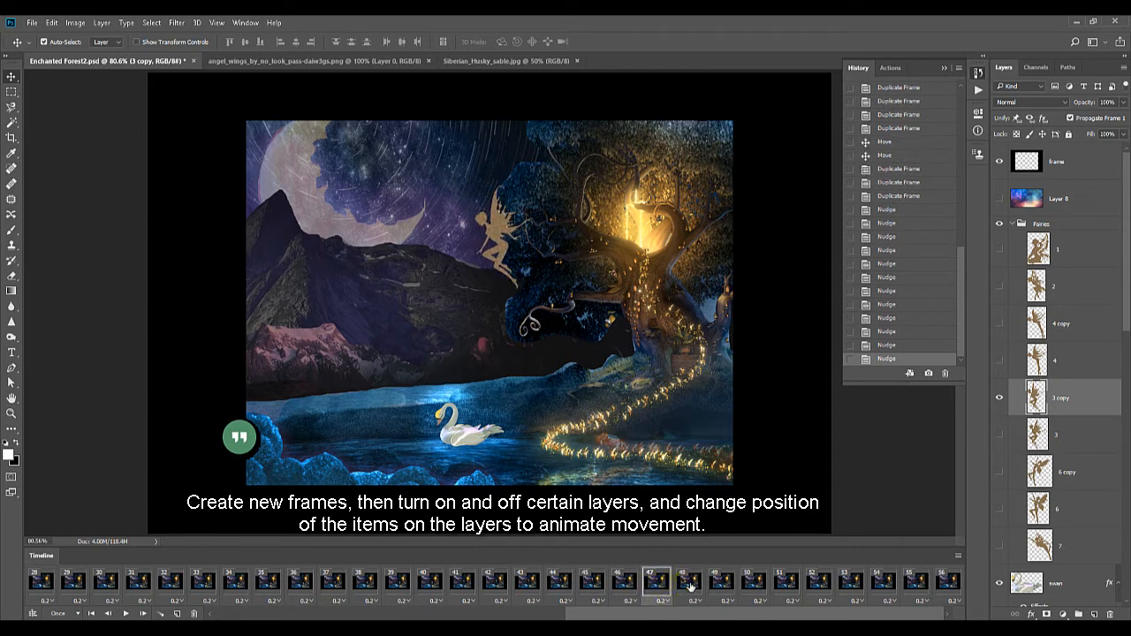
{"action": "left_click", "coordinate": [691, 587]}
Nudge fairy layer 6 copy upward in frames 50 and 51 and compare the two frames
{"action": "left_click", "coordinate": [722, 588]}
{"action": "left_click", "coordinate": [753, 589]}
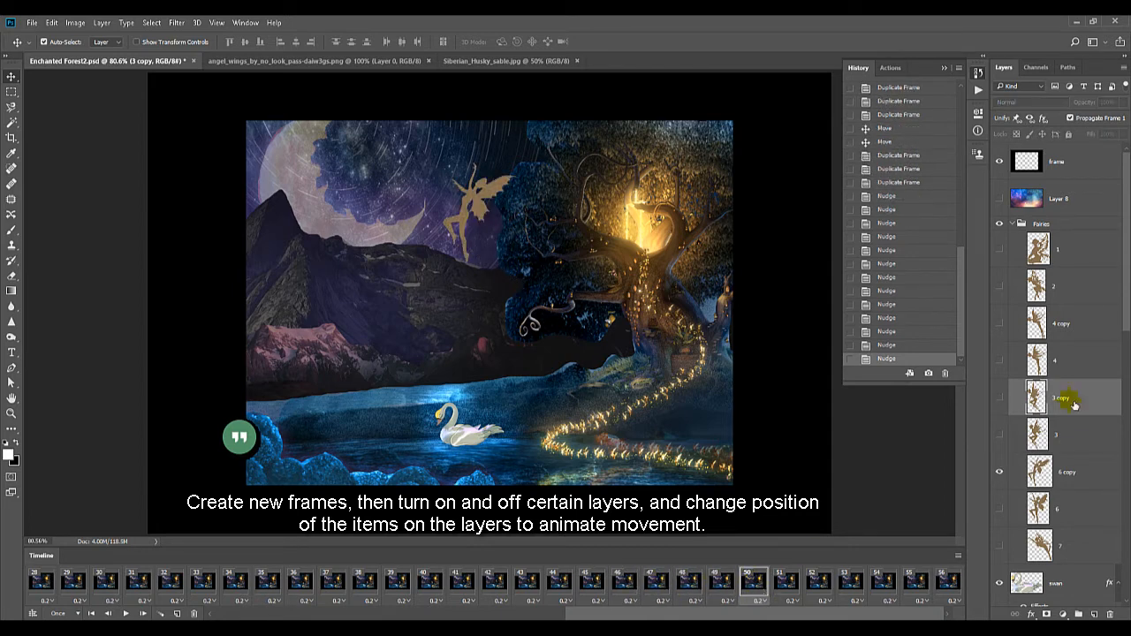
{"action": "left_click", "coordinate": [1061, 471]}
{"action": "left_click", "coordinate": [789, 585]}
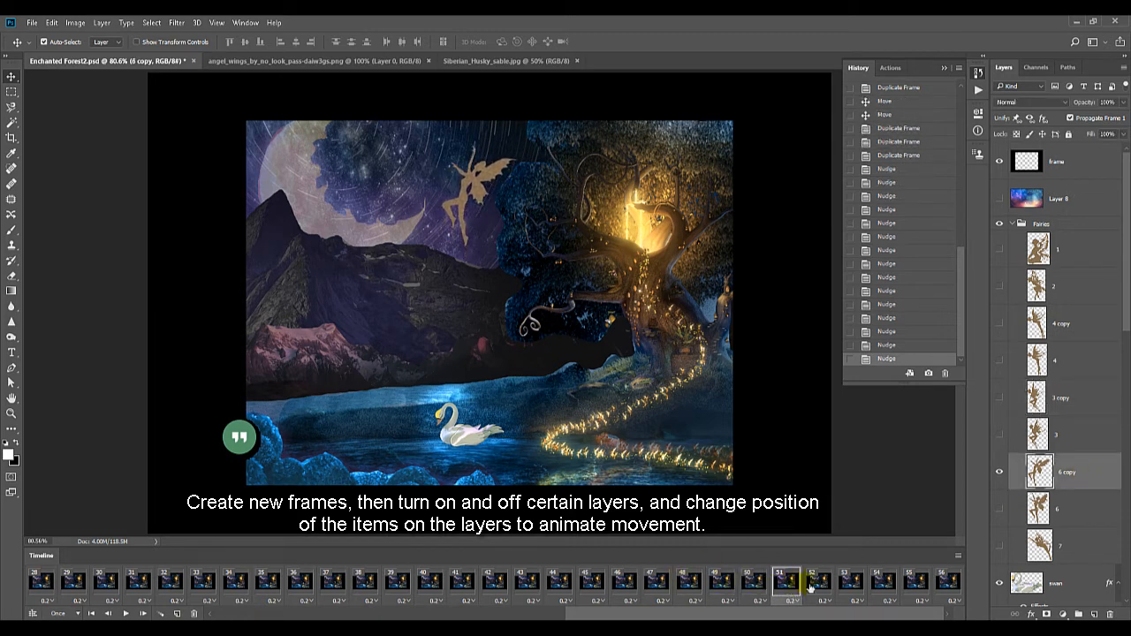
{"action": "left_click", "coordinate": [753, 588]}
{"action": "left_click", "coordinate": [785, 588]}
Nudge fairy layer 6 copy up and left in frame 52
{"action": "left_click", "coordinate": [820, 588]}
{"action": "key", "text": "shift+Up"}
{"action": "key", "text": "shift+Up"}
{"action": "key", "text": "shift+Up"}
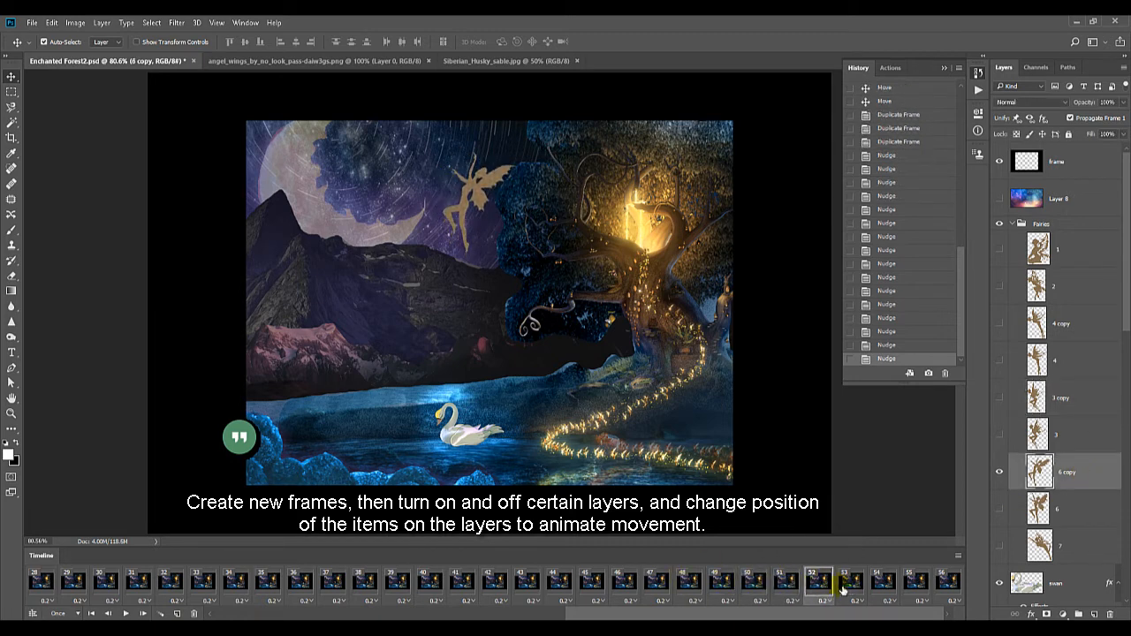
{"action": "key", "text": "shift+Left"}
Review frames 29 to 35 of the animation to find where the seated fairy starts to appear
{"action": "left_click", "coordinate": [856, 591]}
{"action": "left_click", "coordinate": [142, 613]}
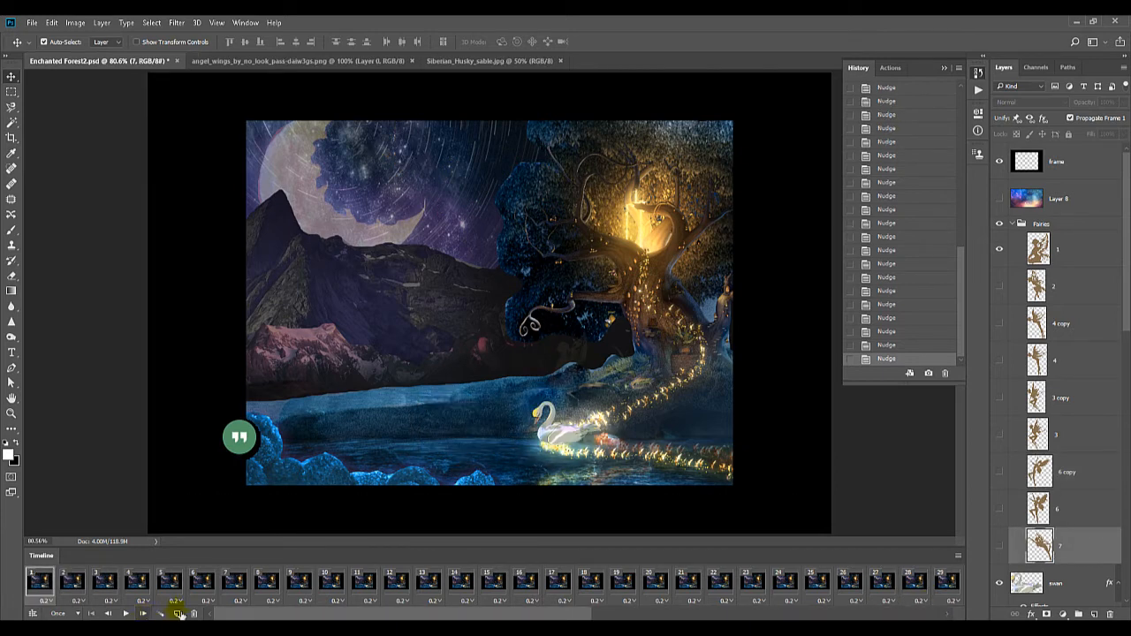
{"action": "left_click", "coordinate": [944, 589]}
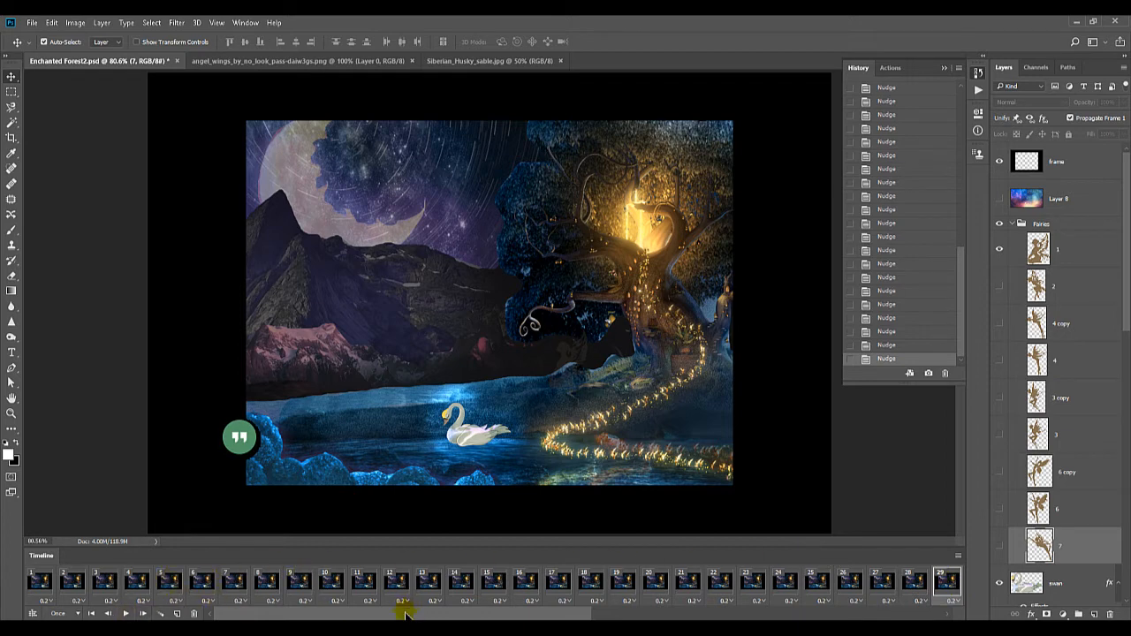
{"action": "left_click_drag", "start_coordinate": [406, 616], "coordinate": [834, 612]}
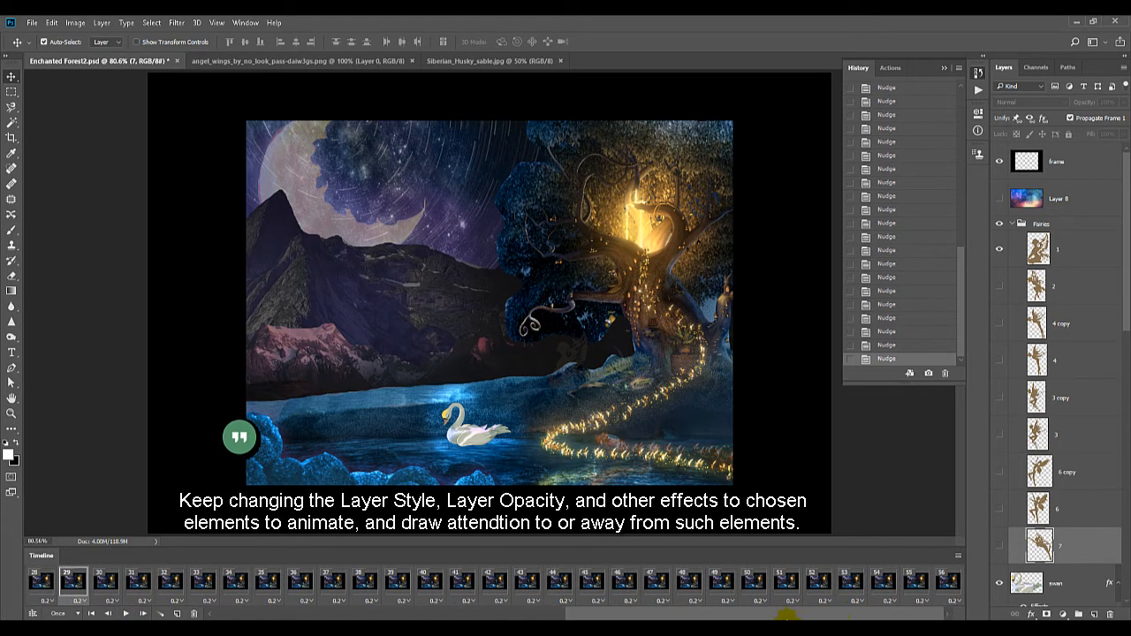
{"action": "left_click", "coordinate": [266, 587]}
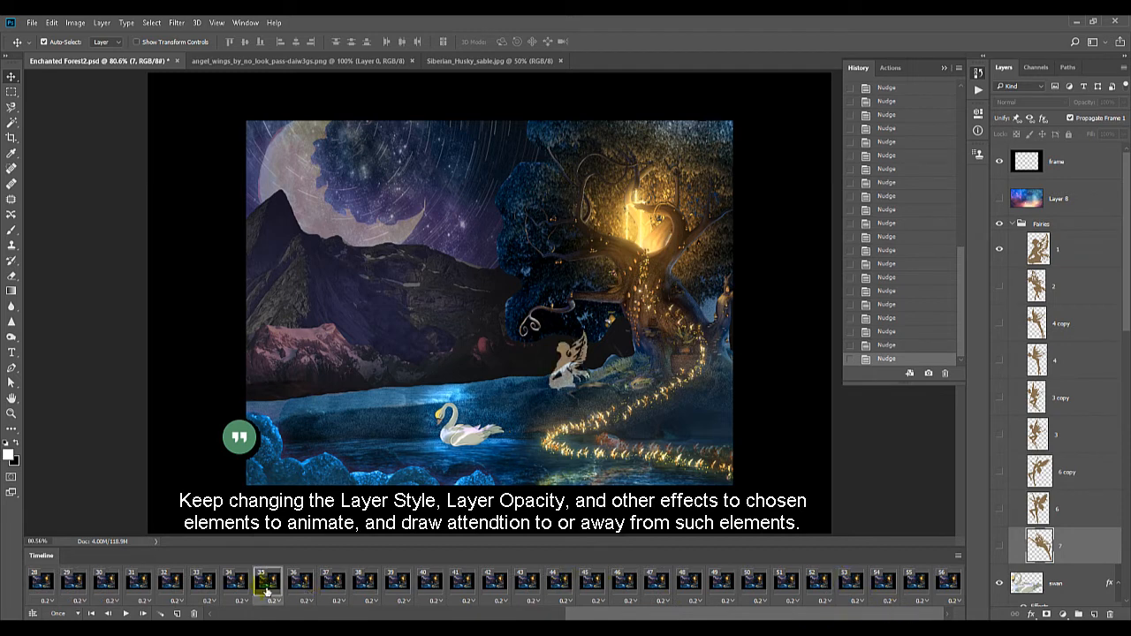
{"action": "left_click", "coordinate": [235, 588]}
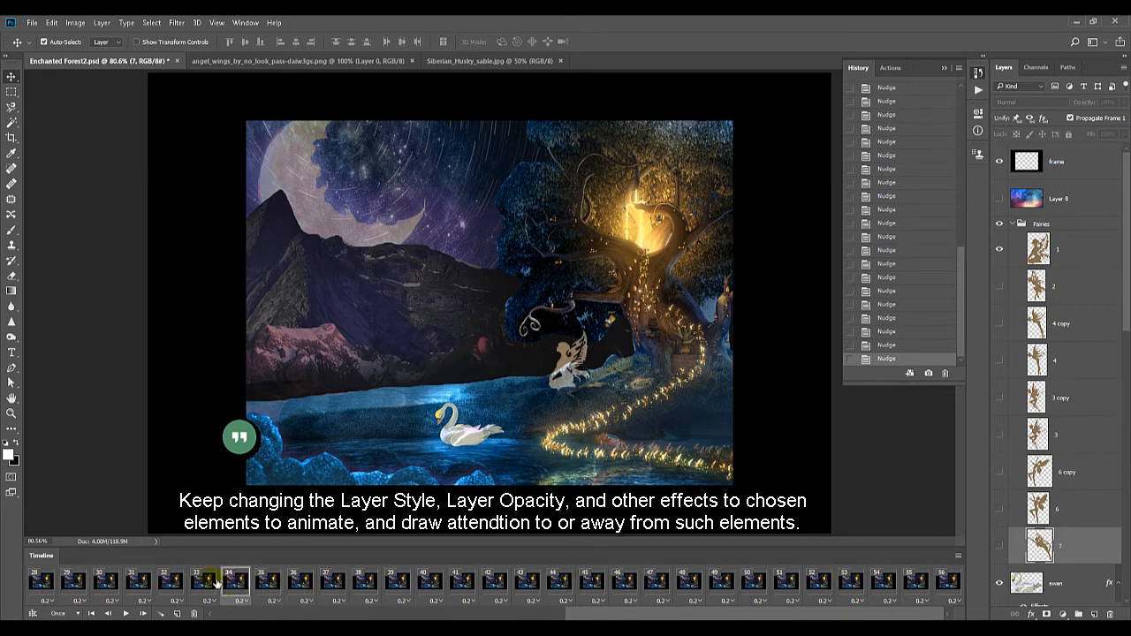
{"action": "left_click", "coordinate": [203, 585]}
{"action": "left_click", "coordinate": [169, 584]}
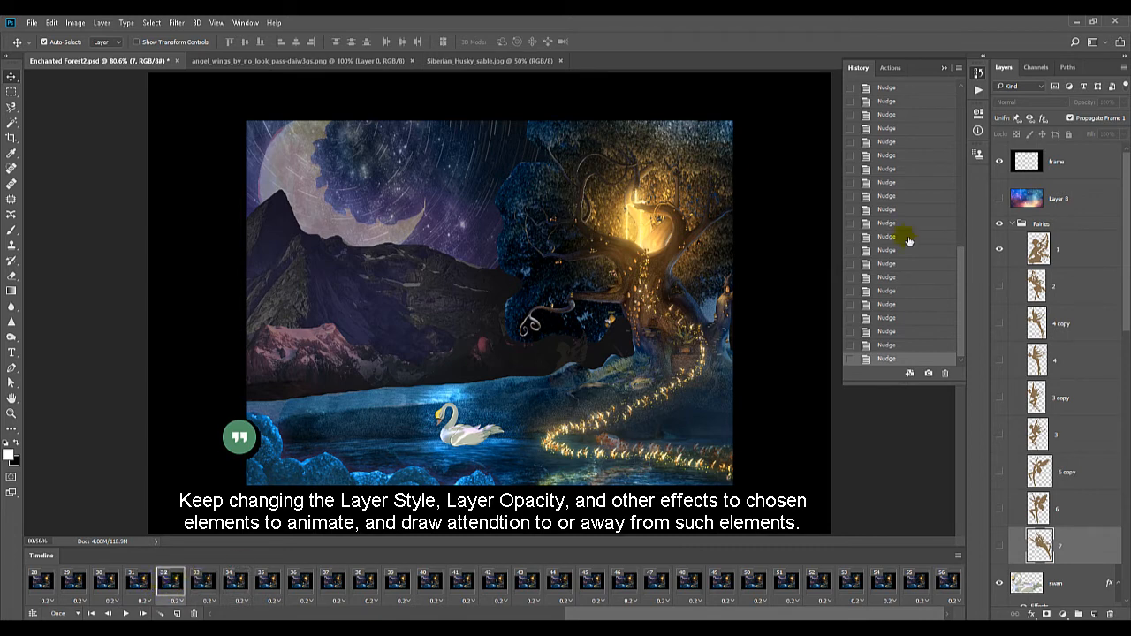
In frame 32, raise fairy layer 1's opacity to about 66% and paste the copied layer style onto it
{"action": "left_click", "coordinate": [1069, 248]}
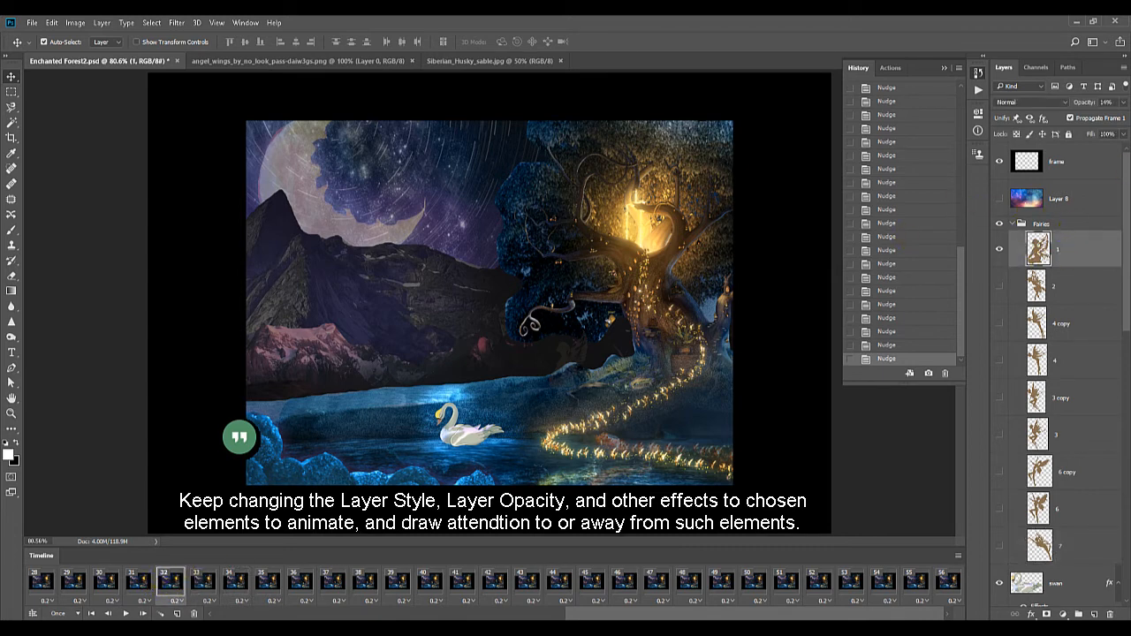
{"action": "left_click", "coordinate": [1123, 103]}
{"action": "left_click", "coordinate": [1104, 119]}
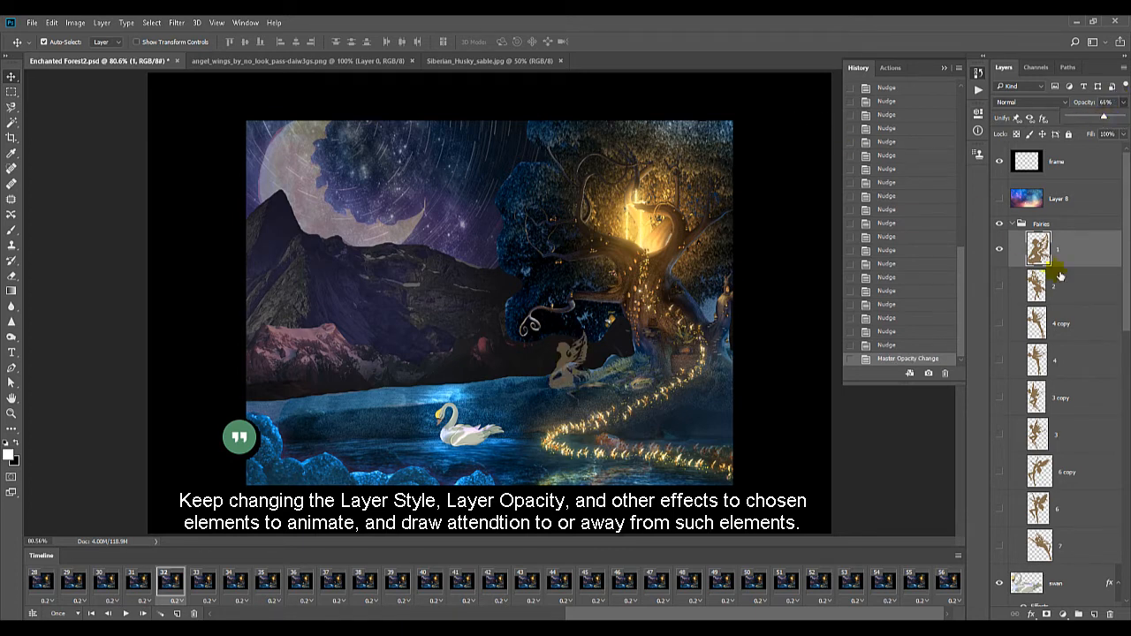
{"action": "right_click", "coordinate": [1075, 243]}
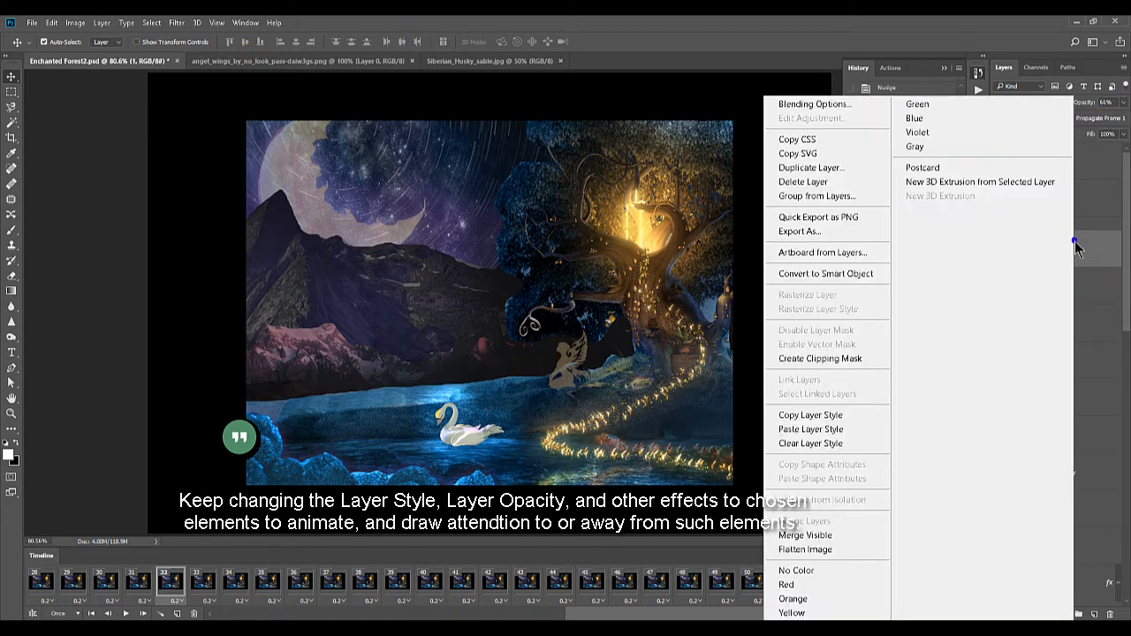
{"action": "left_click", "coordinate": [826, 430]}
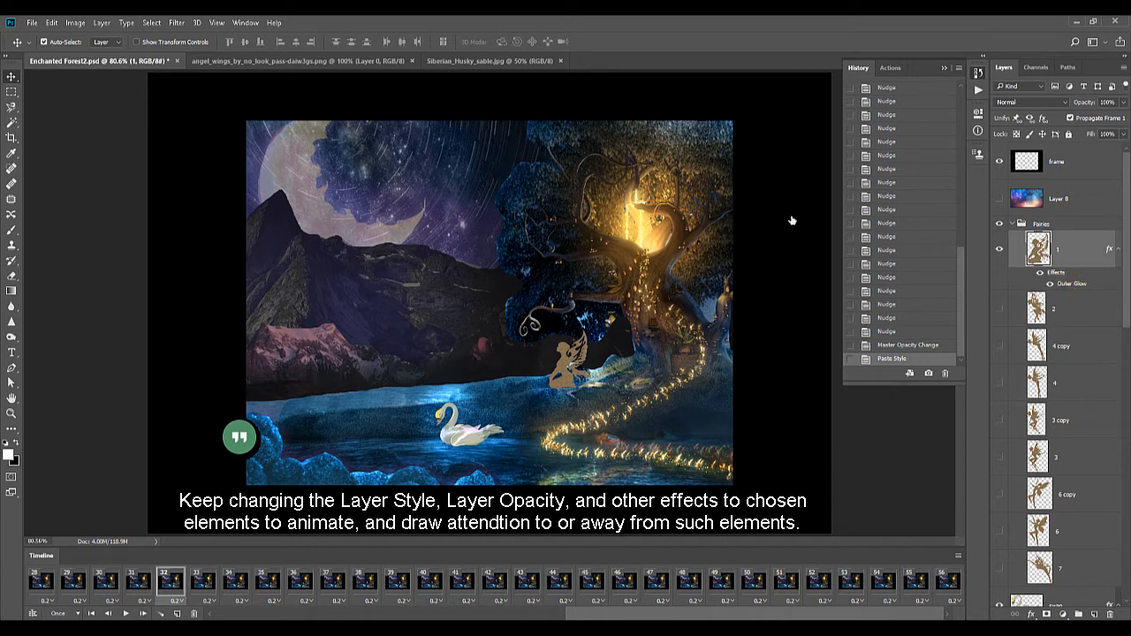
Try several blend modes for fairy layer 1's Outer Glow, then set it to Subtract with 29% opacity and 36% noise
{"action": "double_click", "coordinate": [1072, 284]}
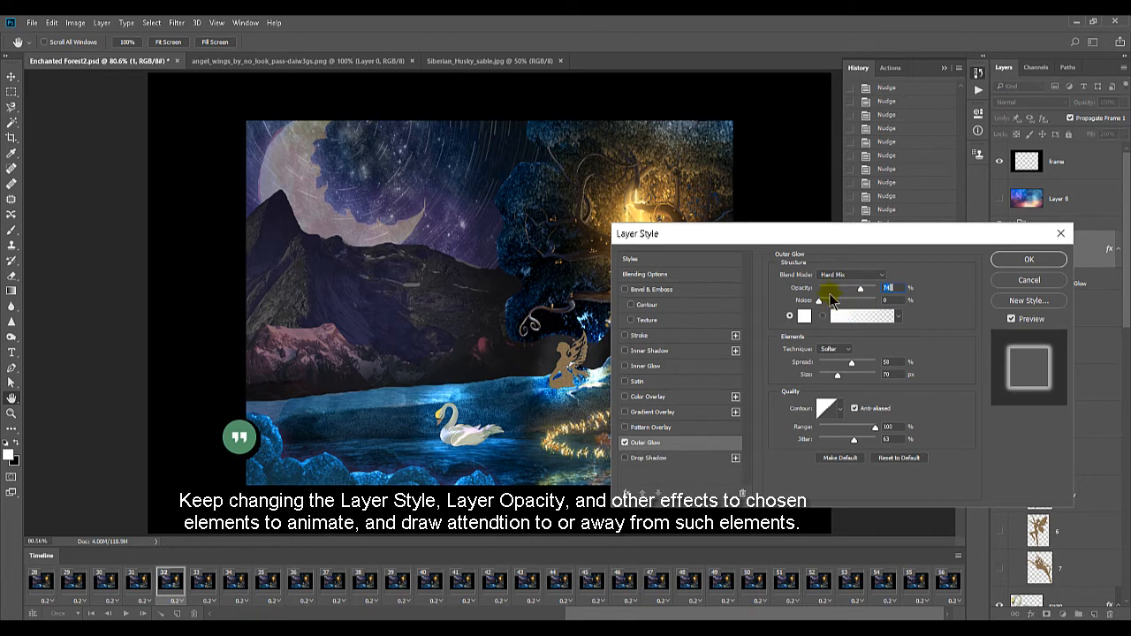
{"action": "left_click", "coordinate": [832, 276]}
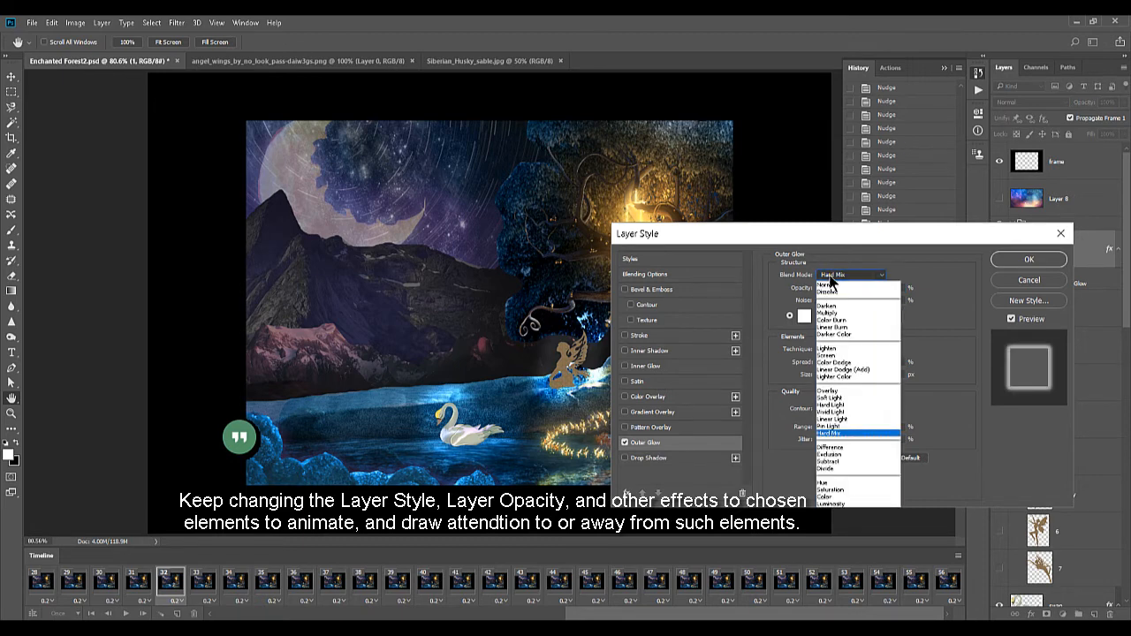
{"action": "left_click", "coordinate": [835, 390]}
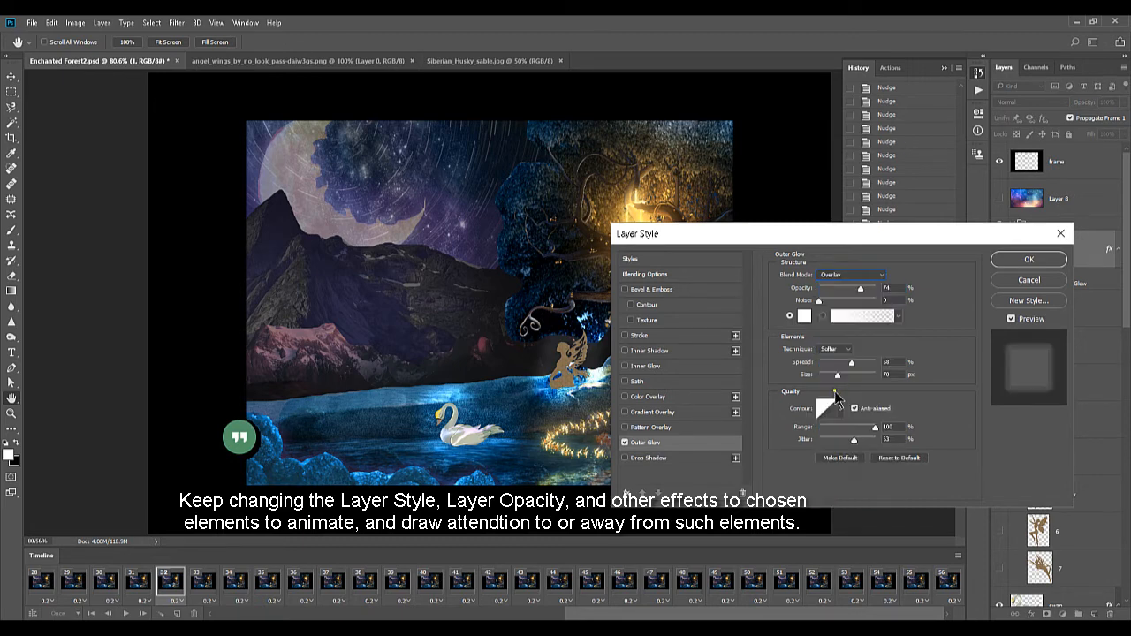
{"action": "key", "text": "Down"}
{"action": "key", "text": "Down"}
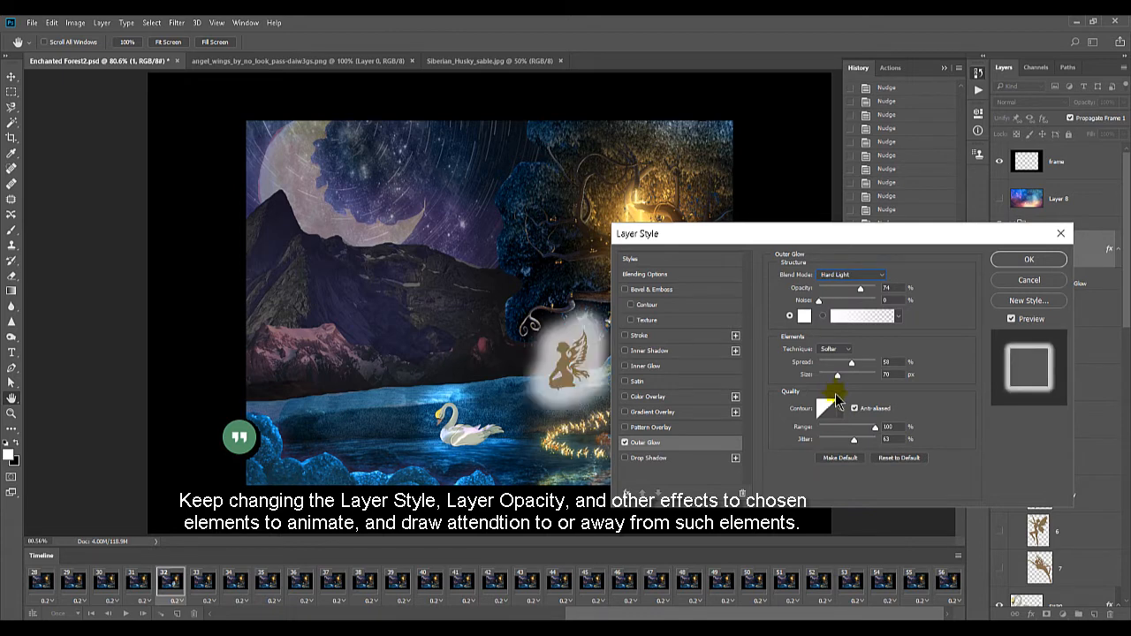
{"action": "key", "text": "Down"}
{"action": "key", "text": "Down"}
{"action": "key", "text": "Down"}
{"action": "key", "text": "Down"}
{"action": "key", "text": "Down"}
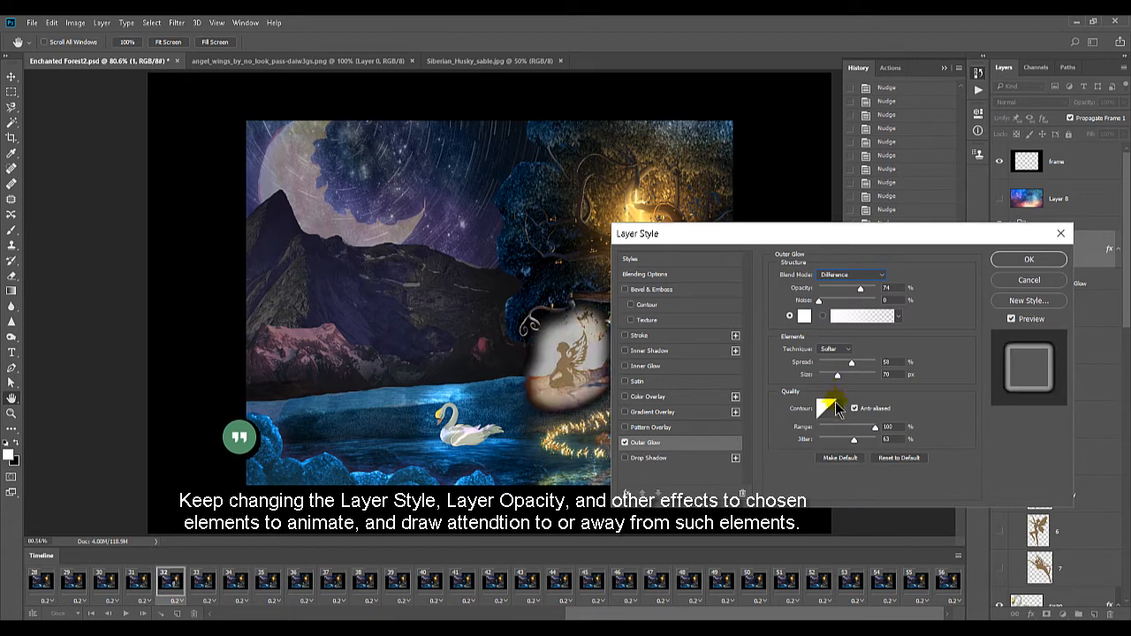
{"action": "left_click_drag", "start_coordinate": [860, 289], "coordinate": [835, 290]}
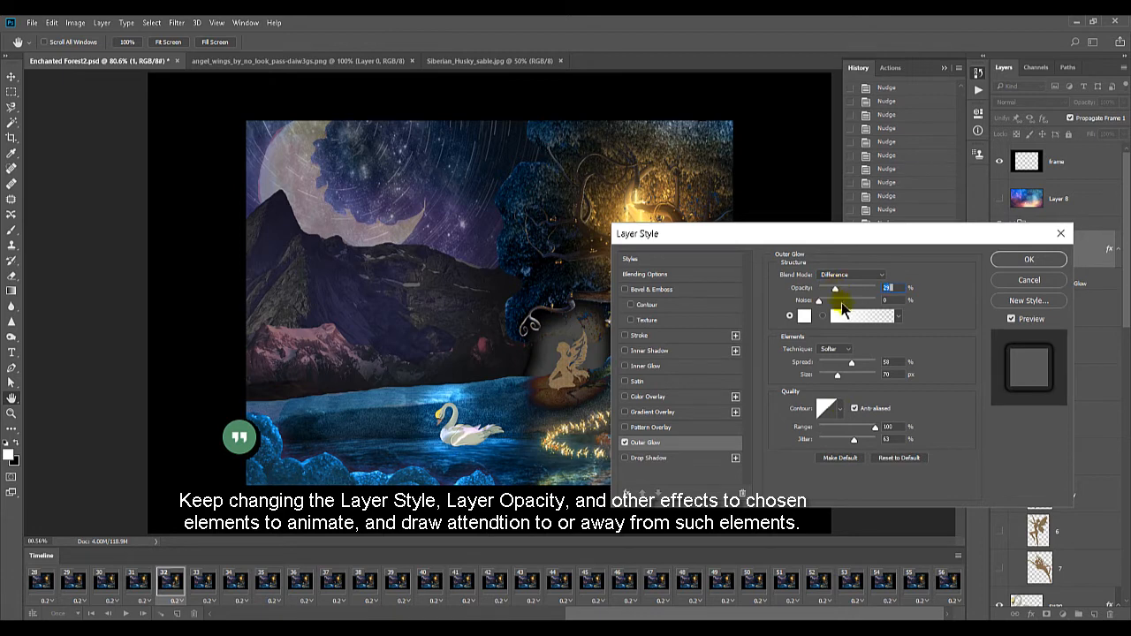
{"action": "left_click", "coordinate": [839, 276]}
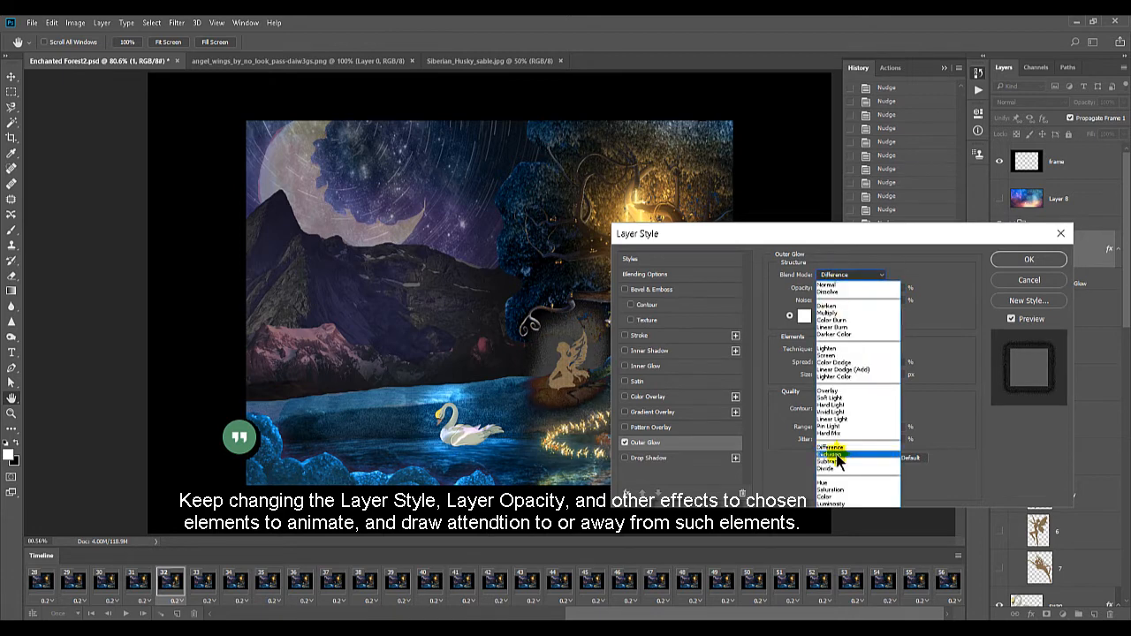
{"action": "left_click", "coordinate": [838, 455]}
{"action": "key", "text": "Down"}
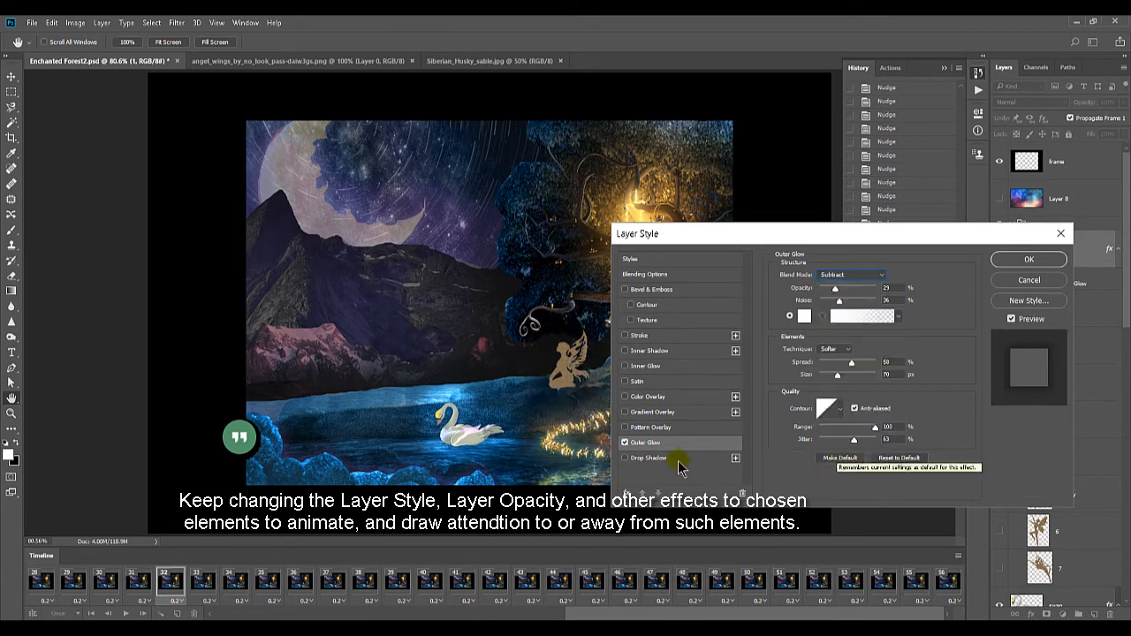
Add an Inner Glow to fairy layer 1 with 59% opacity, 1% choke and 10 px size, and apply the layer style
{"action": "left_click", "coordinate": [625, 336]}
{"action": "left_click", "coordinate": [625, 336]}
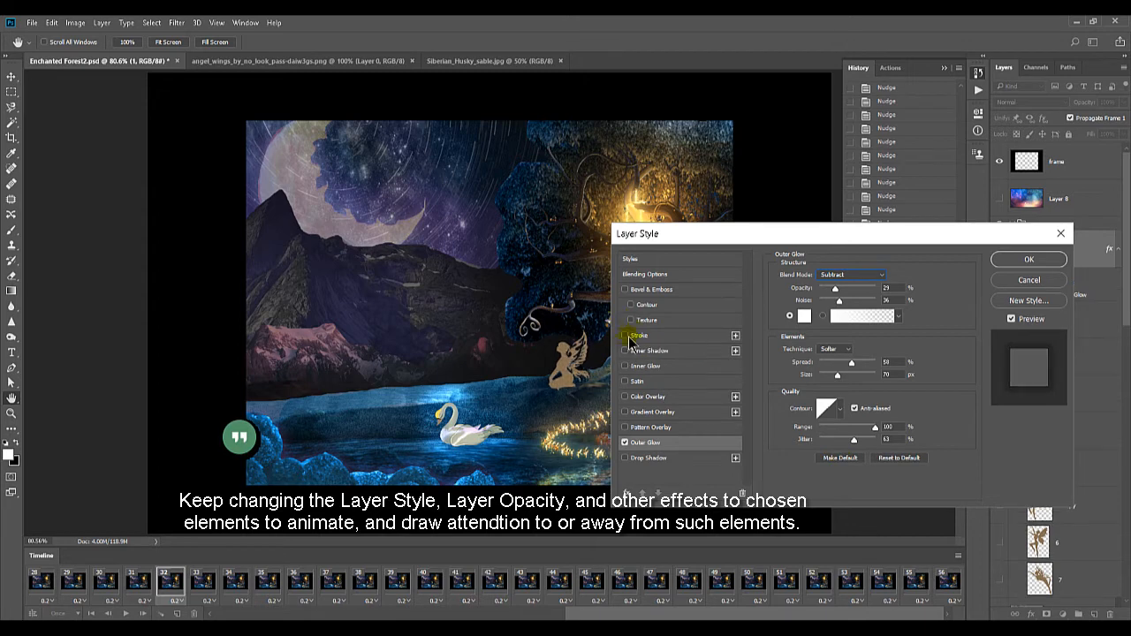
{"action": "left_click", "coordinate": [625, 366]}
{"action": "left_click", "coordinate": [652, 368]}
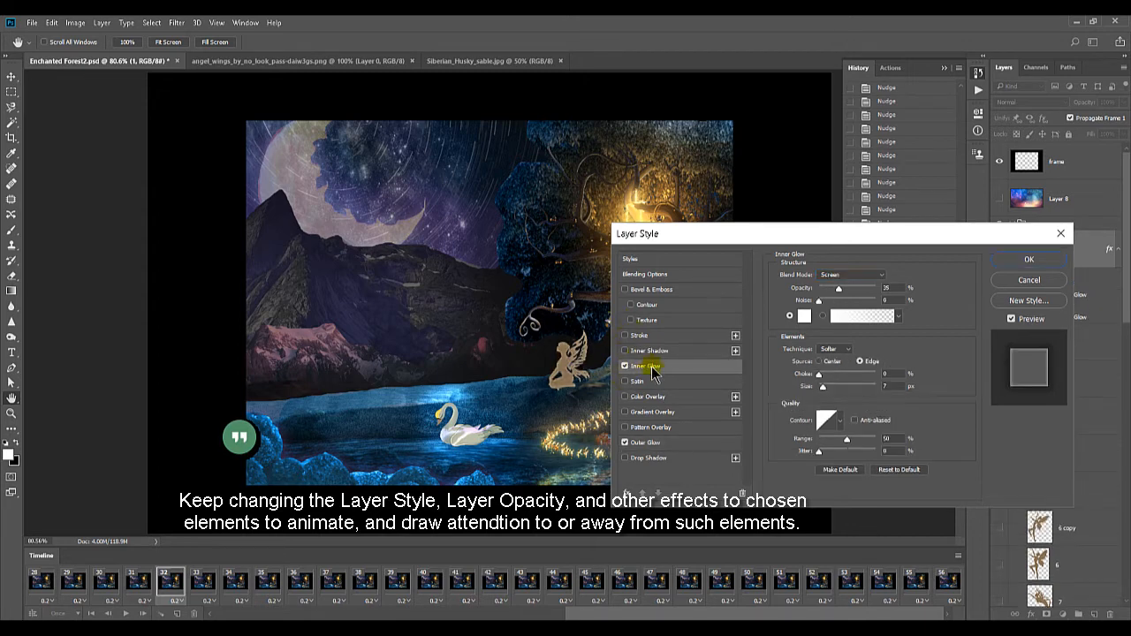
{"action": "left_click_drag", "start_coordinate": [838, 289], "coordinate": [853, 289]}
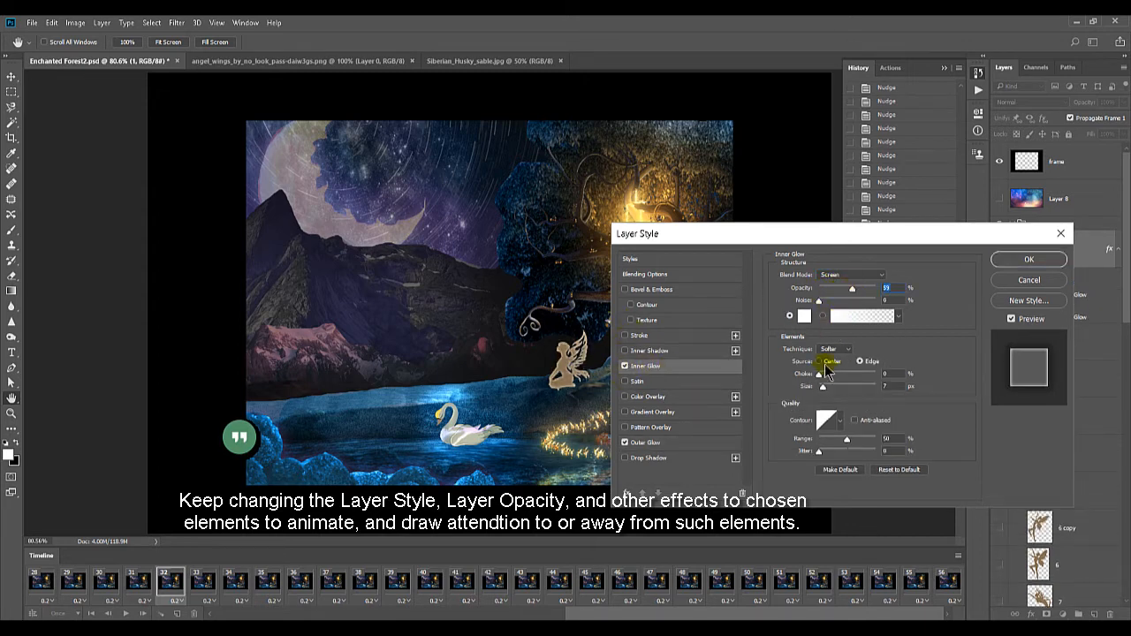
{"action": "mouse_move", "coordinate": [818, 374]}
{"action": "left_mouse_down"}
{"action": "mouse_move", "coordinate": [834, 375]}
{"action": "mouse_move", "coordinate": [819, 376]}
{"action": "mouse_move", "coordinate": [825, 389]}
{"action": "left_mouse_up"}
{"action": "left_click", "coordinate": [836, 387]}
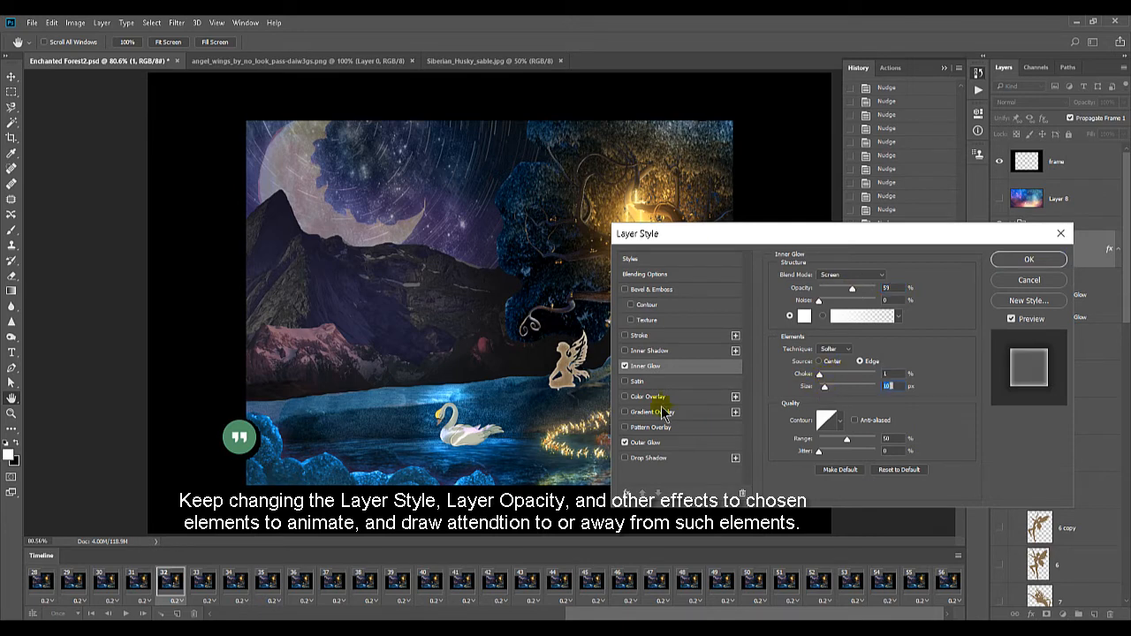
{"action": "left_click", "coordinate": [1017, 261]}
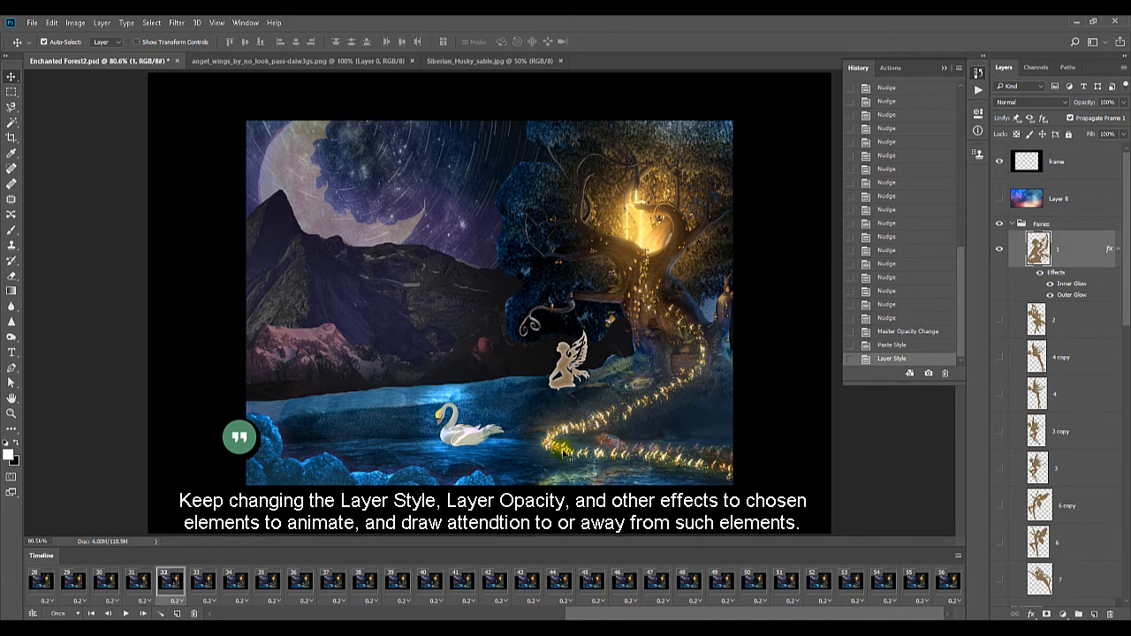
Compare frame 31 with frame 32, and set fairy layer 1's opacity to 47% in frame 32
{"action": "left_click", "coordinate": [140, 581]}
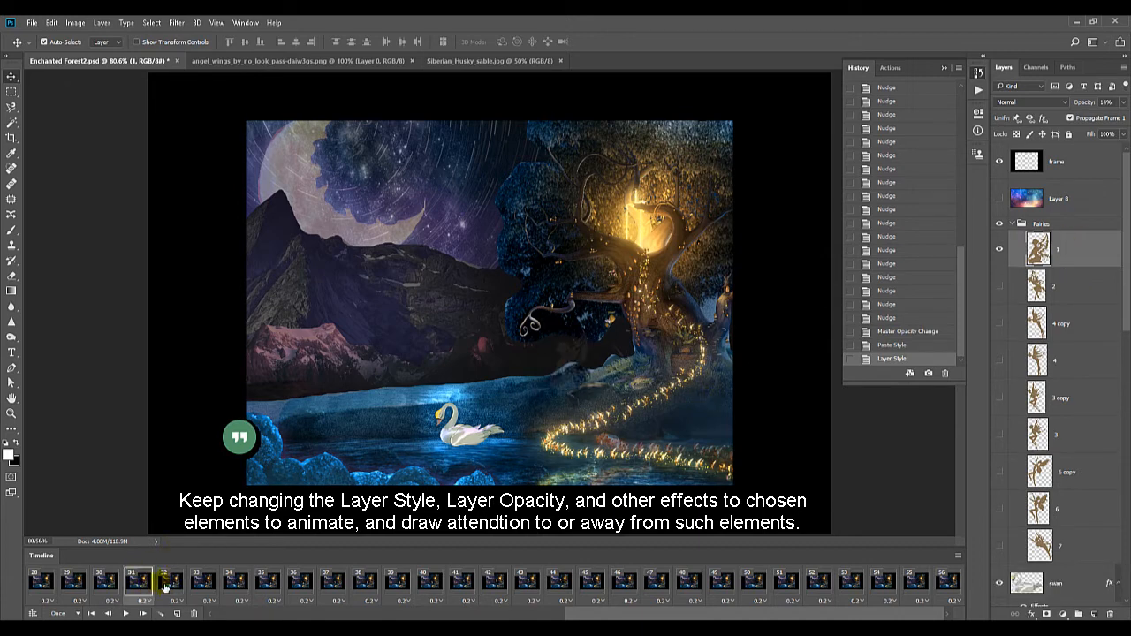
{"action": "left_click", "coordinate": [164, 582]}
{"action": "left_click", "coordinate": [1121, 102]}
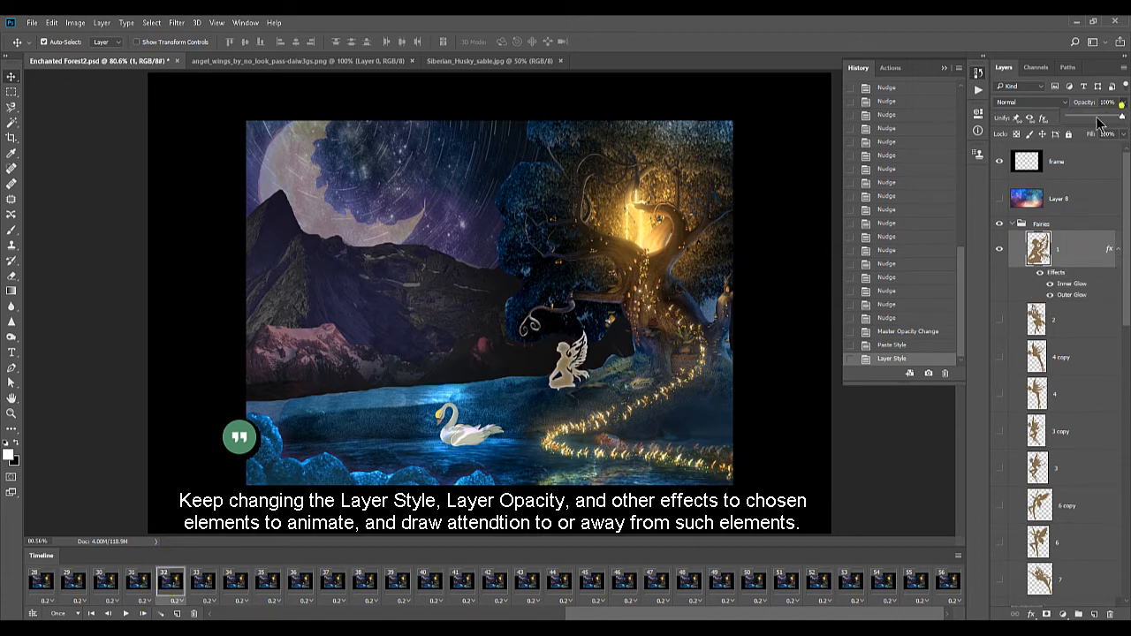
{"action": "left_click", "coordinate": [1097, 118]}
Set fairy layer 1's opacity to about 45% in frame 31 and raise it in frame 30
{"action": "left_click", "coordinate": [140, 580]}
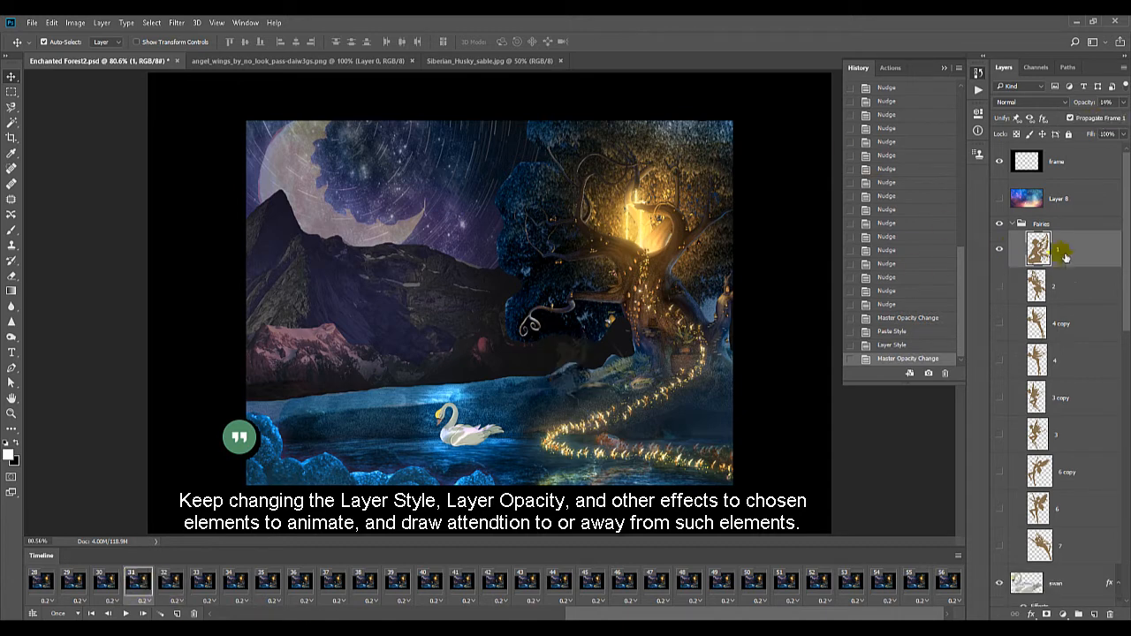
{"action": "left_click", "coordinate": [1123, 103]}
{"action": "left_click", "coordinate": [1093, 119]}
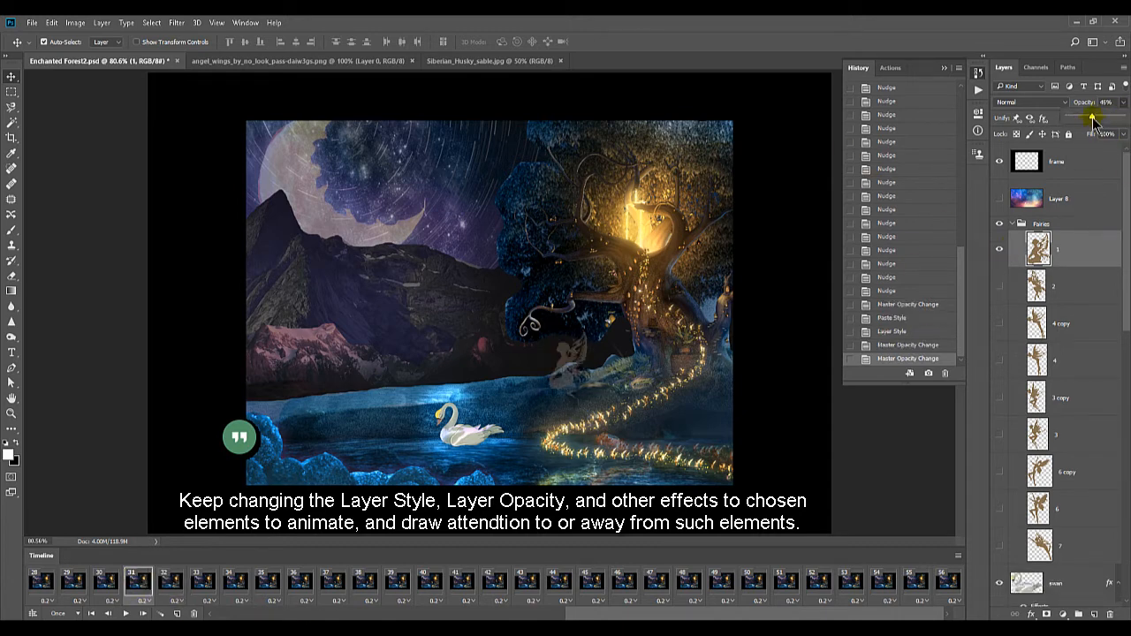
{"action": "left_click", "coordinate": [100, 581]}
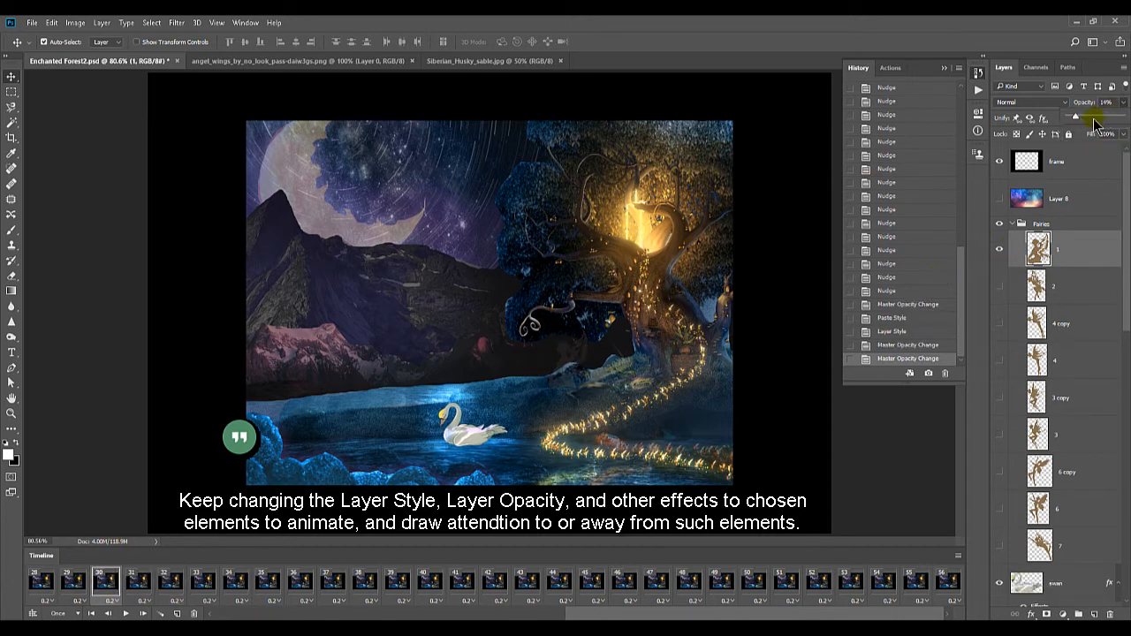
{"action": "left_click", "coordinate": [1095, 119]}
Copy fairy layer 1's glow style from frame 32, paste it onto the layer in frame 31, and set its opacity there to 25%
{"action": "left_click", "coordinate": [142, 584]}
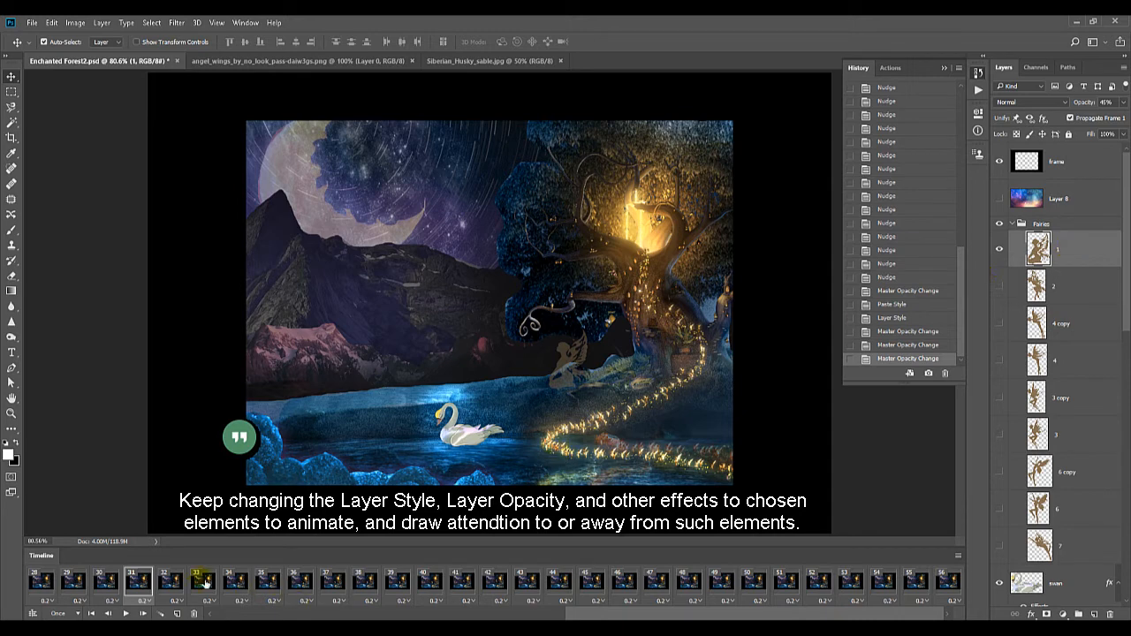
{"action": "left_click", "coordinate": [174, 587]}
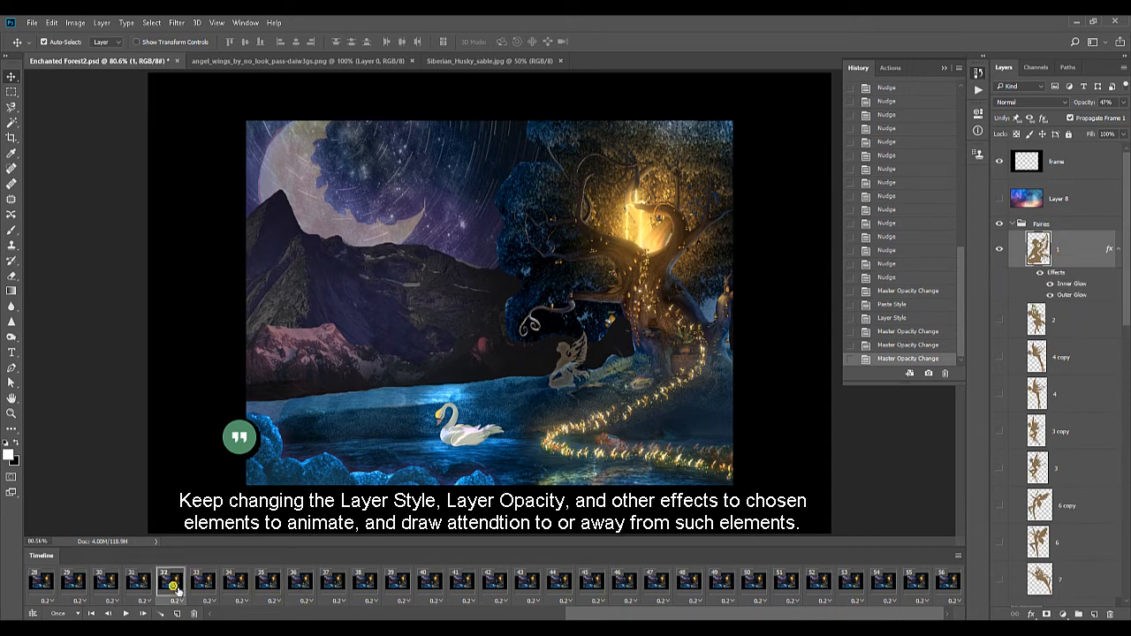
{"action": "right_click", "coordinate": [1061, 279]}
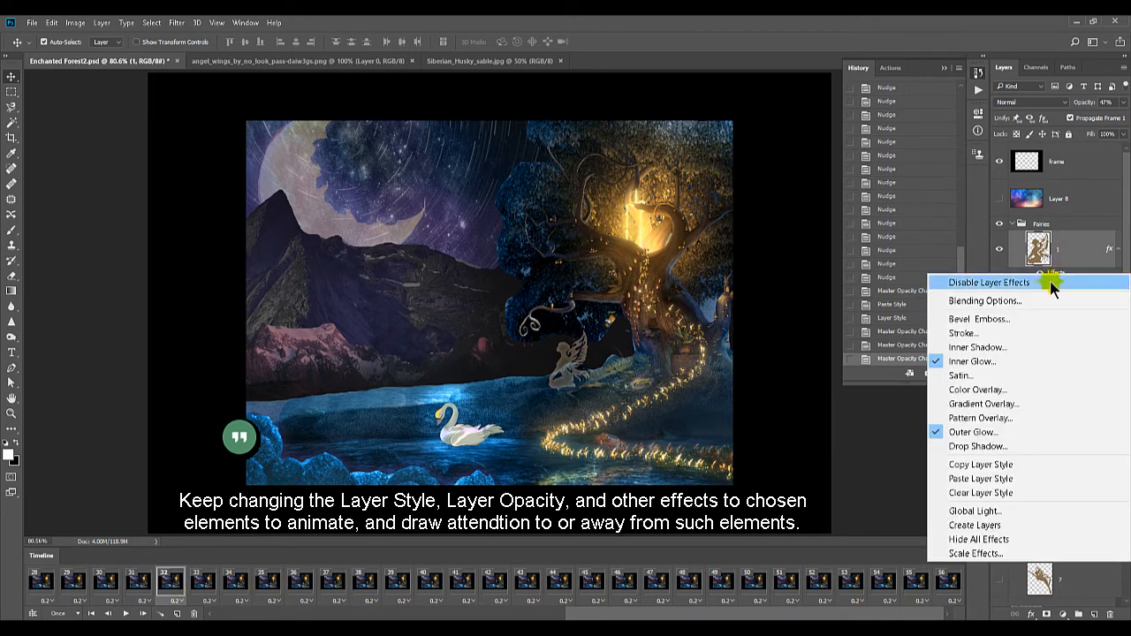
{"action": "left_click", "coordinate": [972, 463]}
{"action": "left_click", "coordinate": [137, 581]}
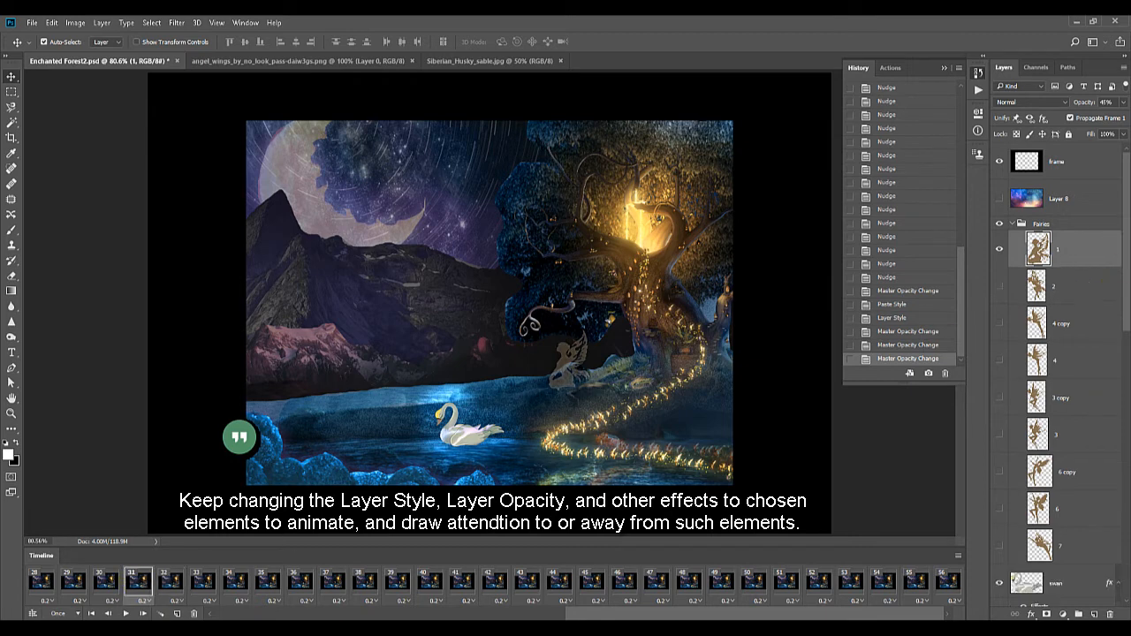
{"action": "left_click", "coordinate": [1039, 247]}
{"action": "right_click", "coordinate": [1068, 256]}
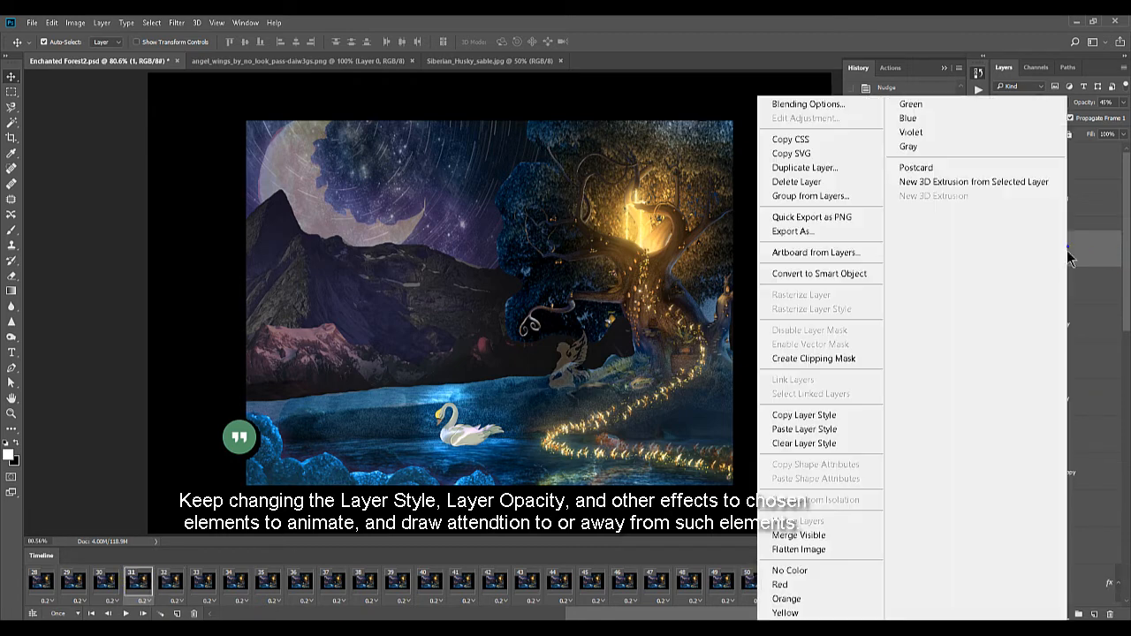
{"action": "left_click", "coordinate": [824, 429]}
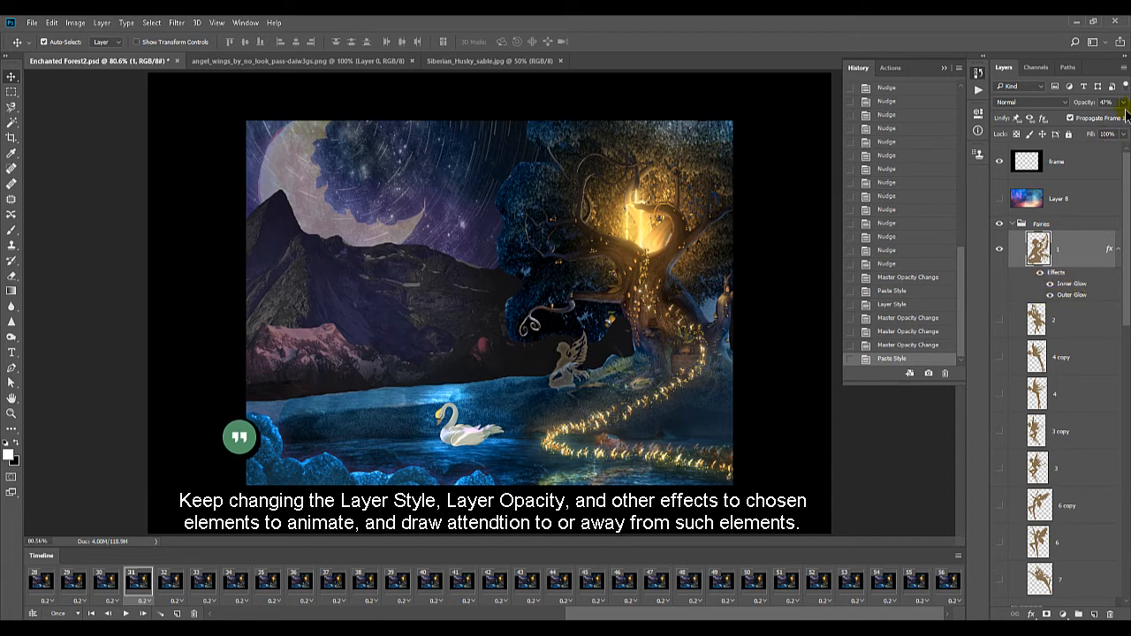
{"action": "left_click_drag", "start_coordinate": [1084, 121], "coordinate": [1071, 123]}
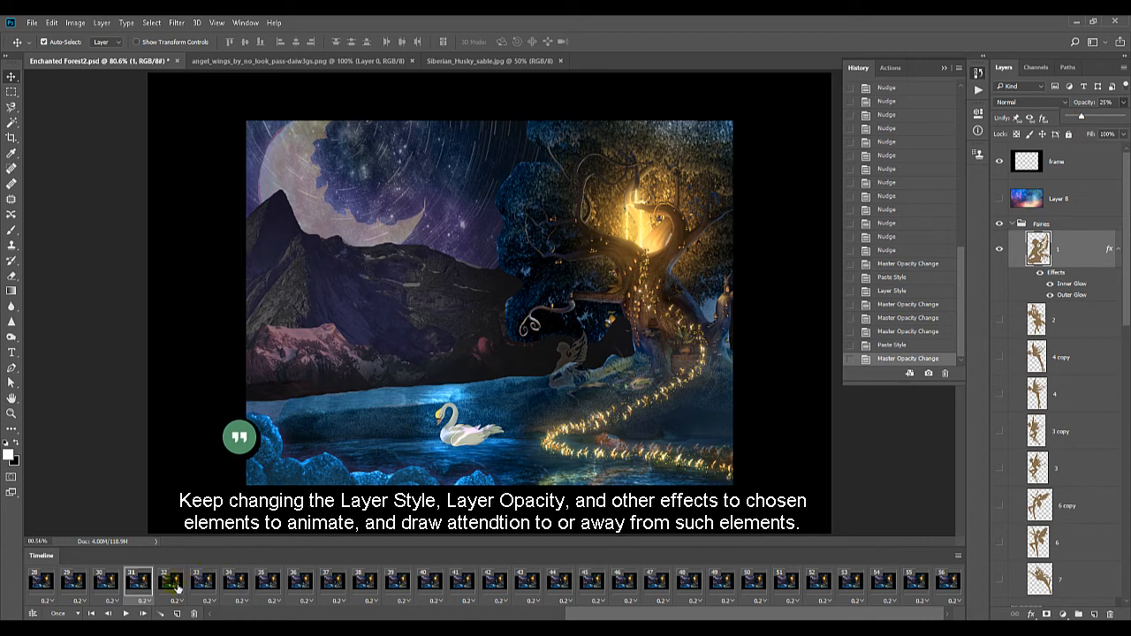
Paste the copied glow style onto fairy layer 1 in frame 34 and raise the layer's opacity there to 100%
{"action": "left_click", "coordinate": [173, 583]}
{"action": "left_click", "coordinate": [205, 585]}
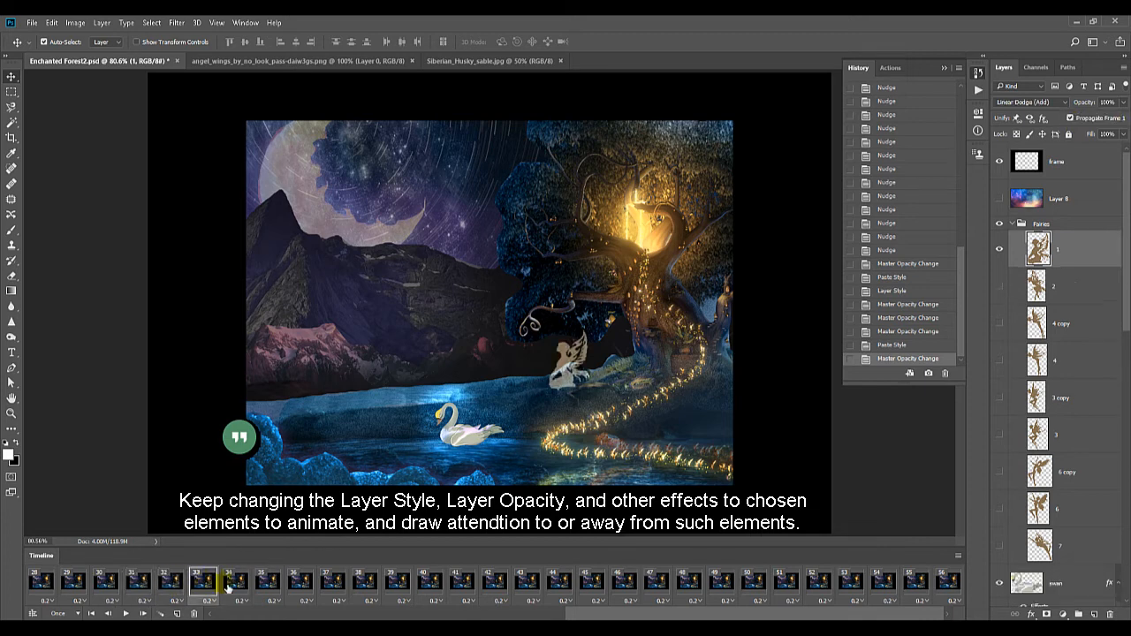
{"action": "left_click", "coordinate": [239, 587]}
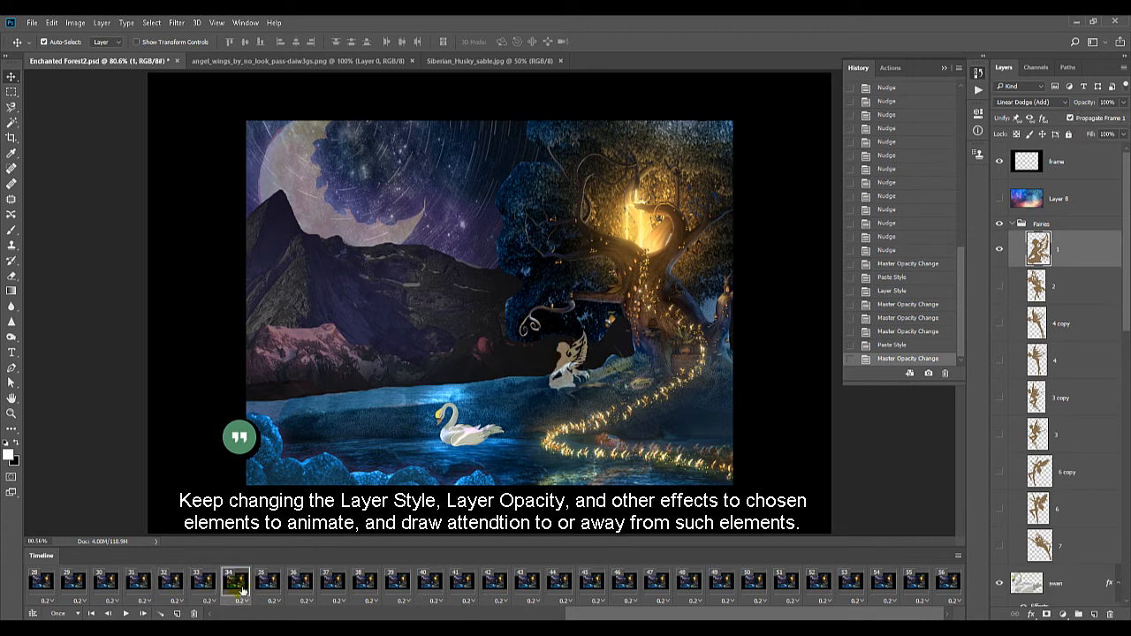
{"action": "right_click", "coordinate": [1070, 252]}
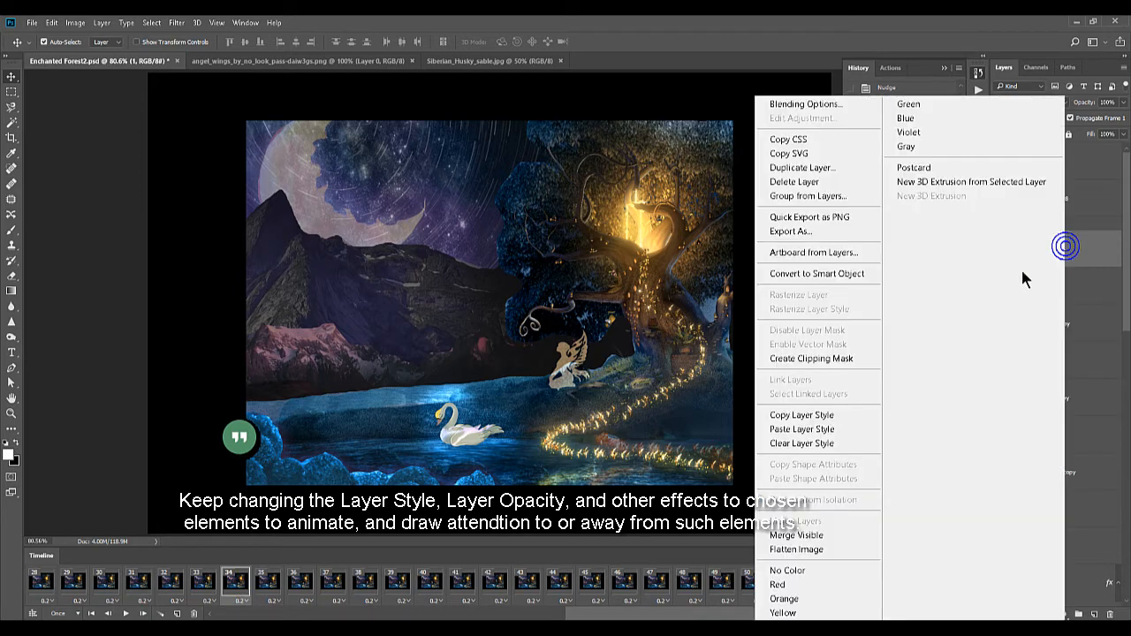
{"action": "left_click", "coordinate": [845, 429]}
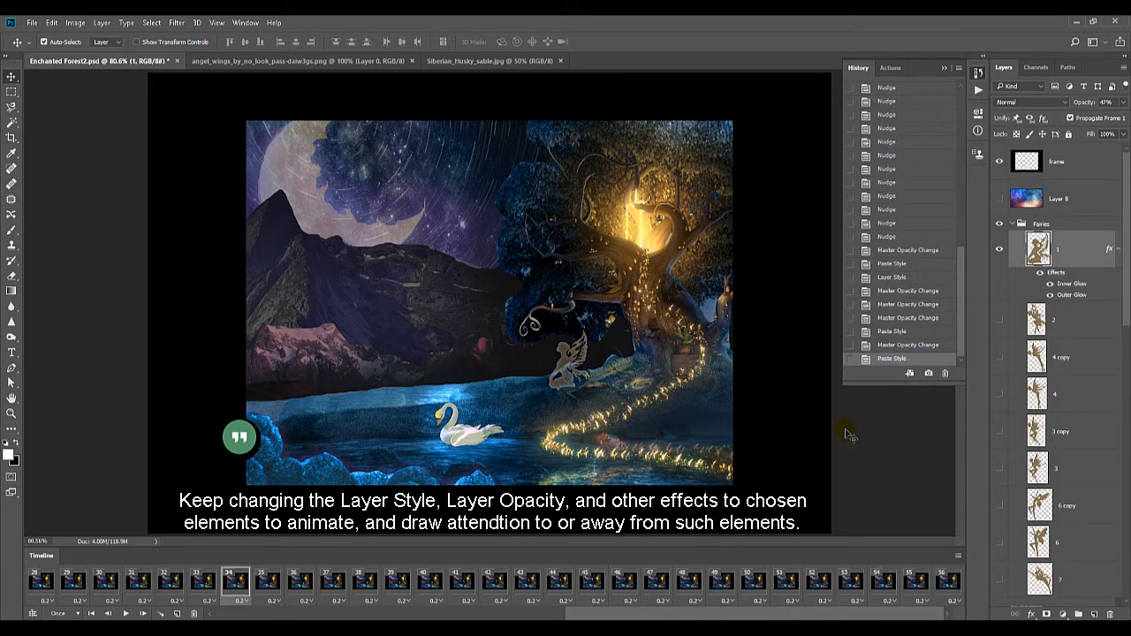
{"action": "left_click", "coordinate": [1123, 101]}
{"action": "left_click_drag", "start_coordinate": [1093, 116], "coordinate": [1125, 115]}
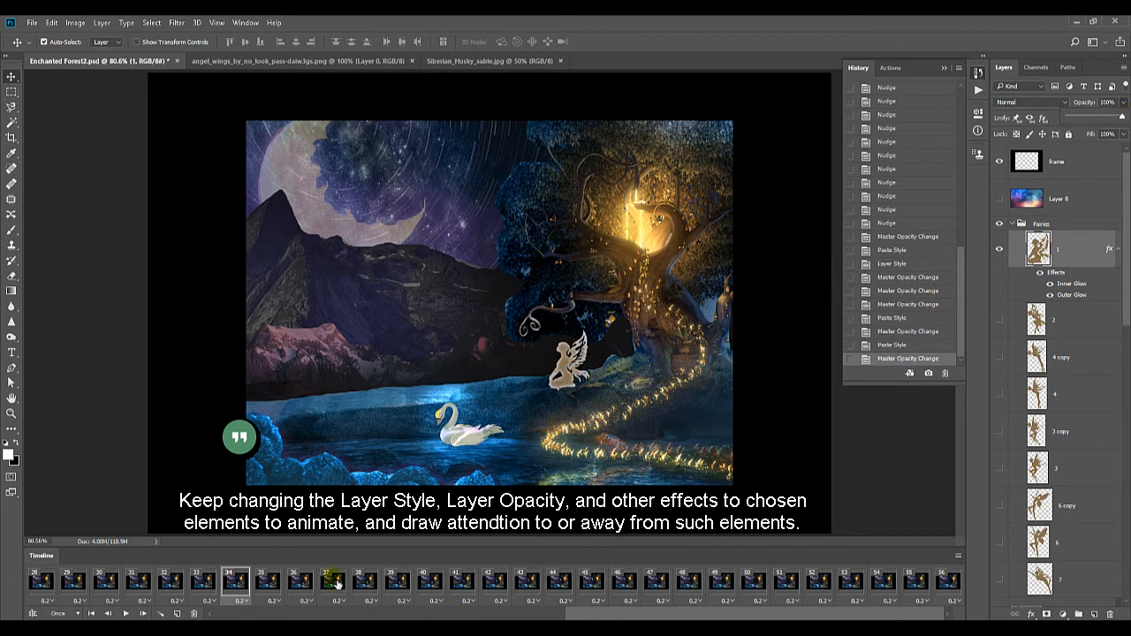
Compare the fairy across frames 31 to 35 and paste the copied glow style onto fairy layer 1
{"action": "left_click", "coordinate": [267, 580]}
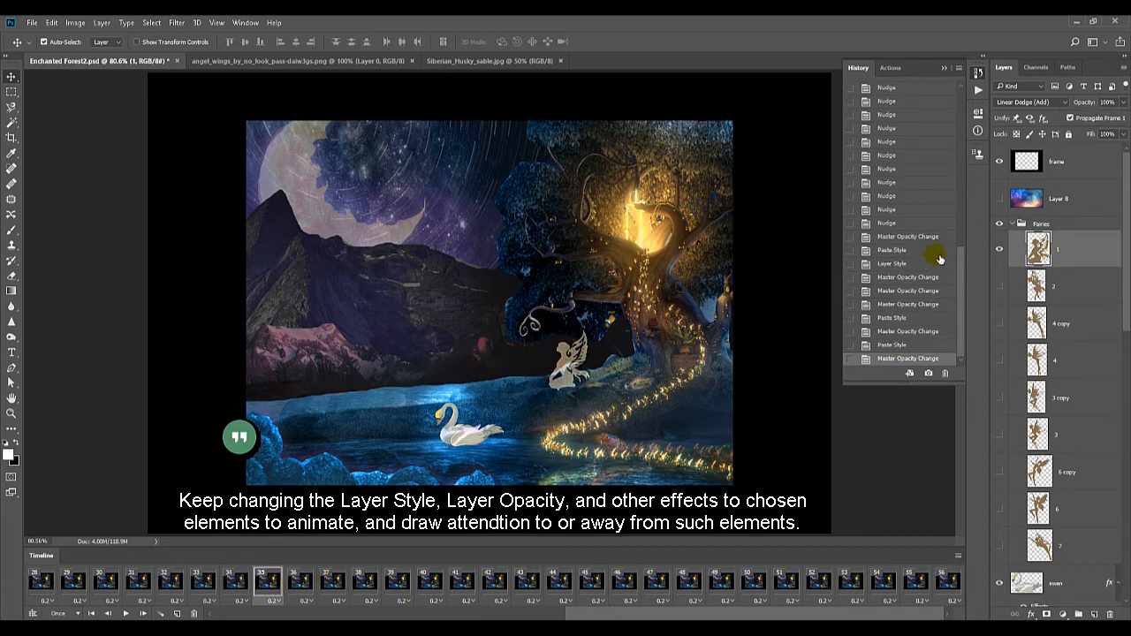
{"action": "left_click", "coordinate": [208, 592]}
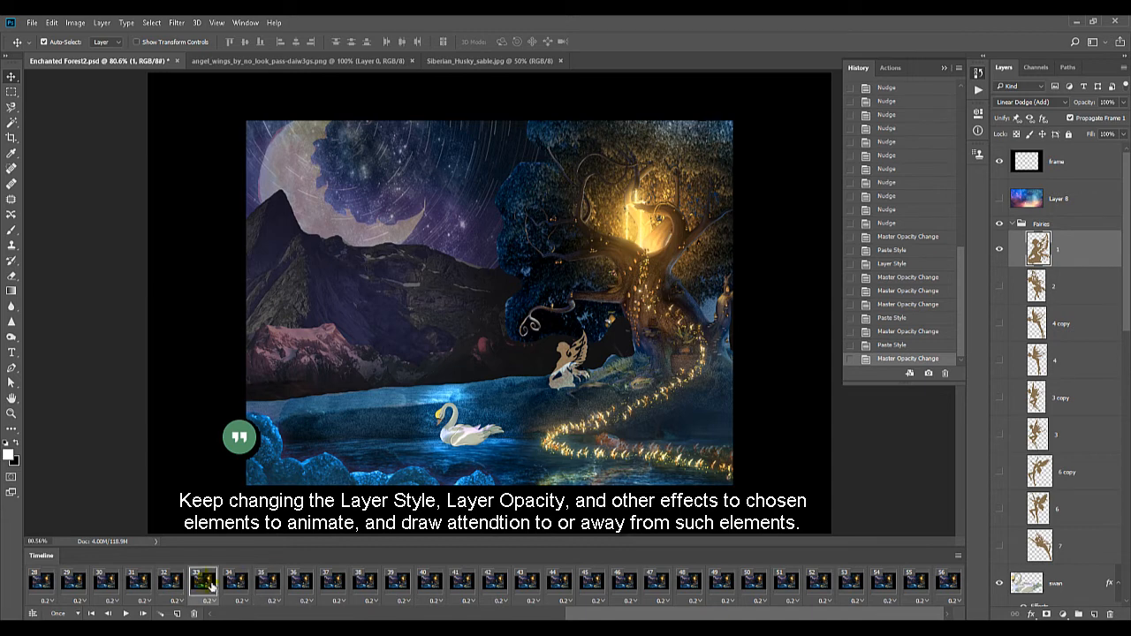
{"action": "left_click", "coordinate": [239, 585]}
{"action": "left_click", "coordinate": [269, 585]}
{"action": "left_click", "coordinate": [138, 585]}
{"action": "left_click", "coordinate": [171, 584]}
{"action": "left_click", "coordinate": [205, 586]}
{"action": "right_click", "coordinate": [1073, 253]}
{"action": "left_click", "coordinate": [822, 431]}
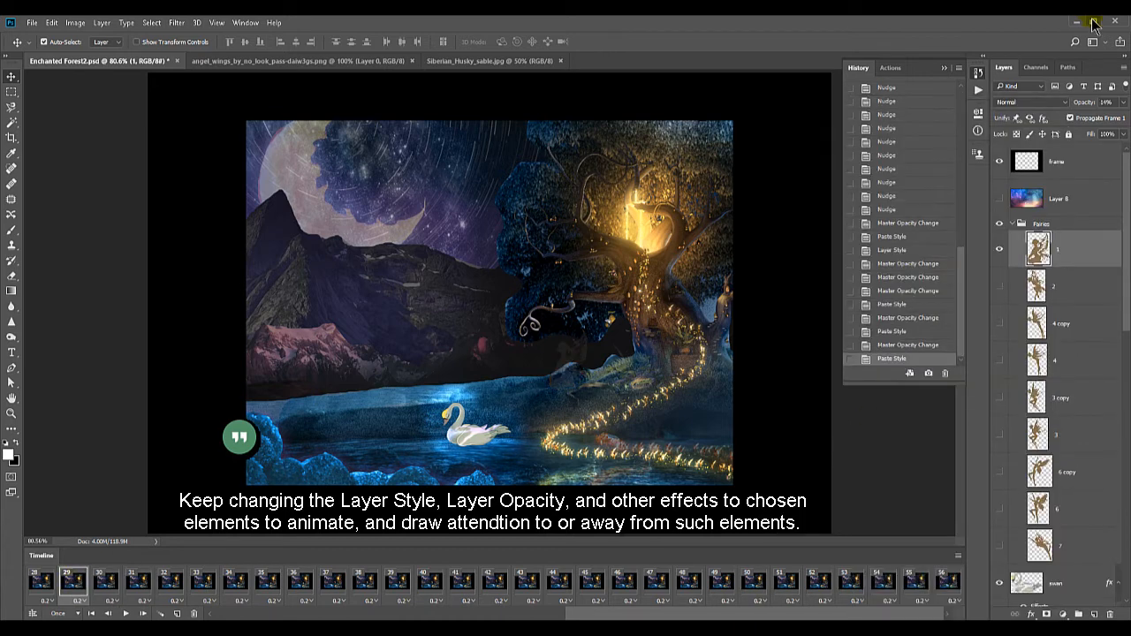
Set fairy layer 1's opacity to 30% in frame 29 and adjust it in frame 28
{"action": "left_click", "coordinate": [1124, 103]}
{"action": "left_click", "coordinate": [1089, 117]}
{"action": "left_click", "coordinate": [41, 584]}
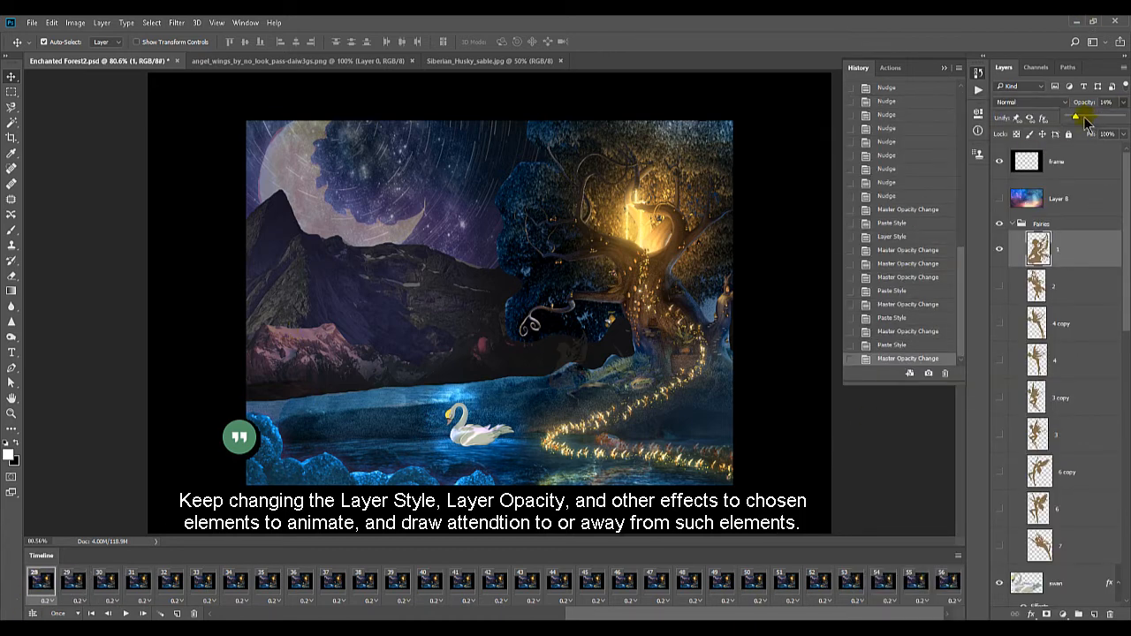
{"action": "left_click", "coordinate": [1087, 118]}
Review frames 29 to 31 back and forth to check how the fairy fades in
{"action": "left_click", "coordinate": [73, 585]}
{"action": "left_click", "coordinate": [108, 583]}
{"action": "left_click", "coordinate": [138, 587]}
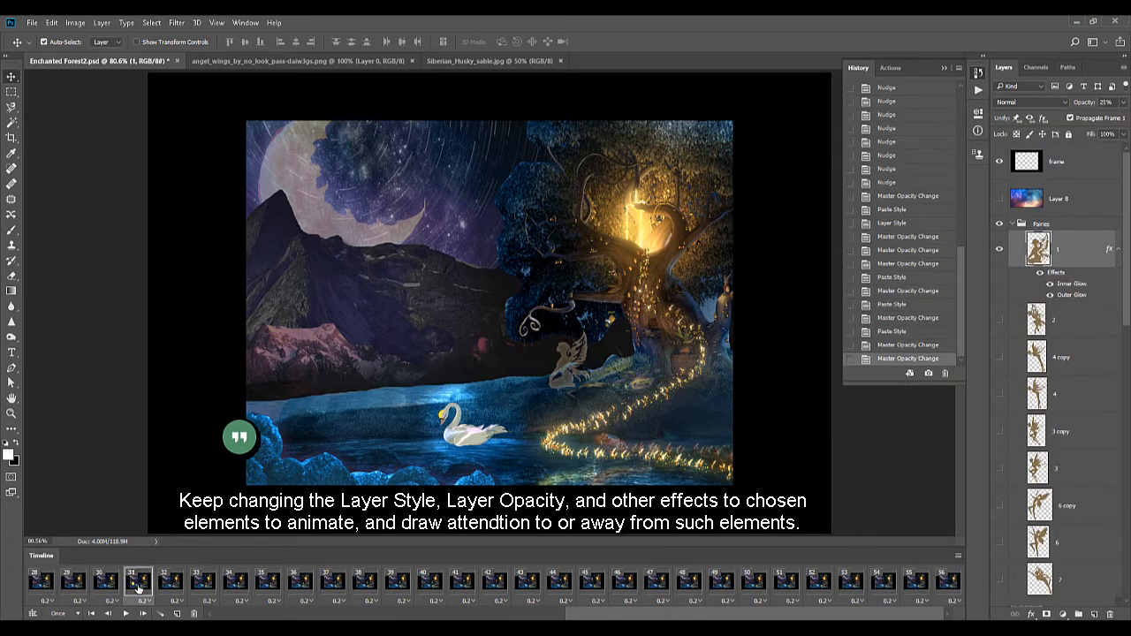
{"action": "left_click", "coordinate": [106, 585]}
{"action": "left_click", "coordinate": [74, 585]}
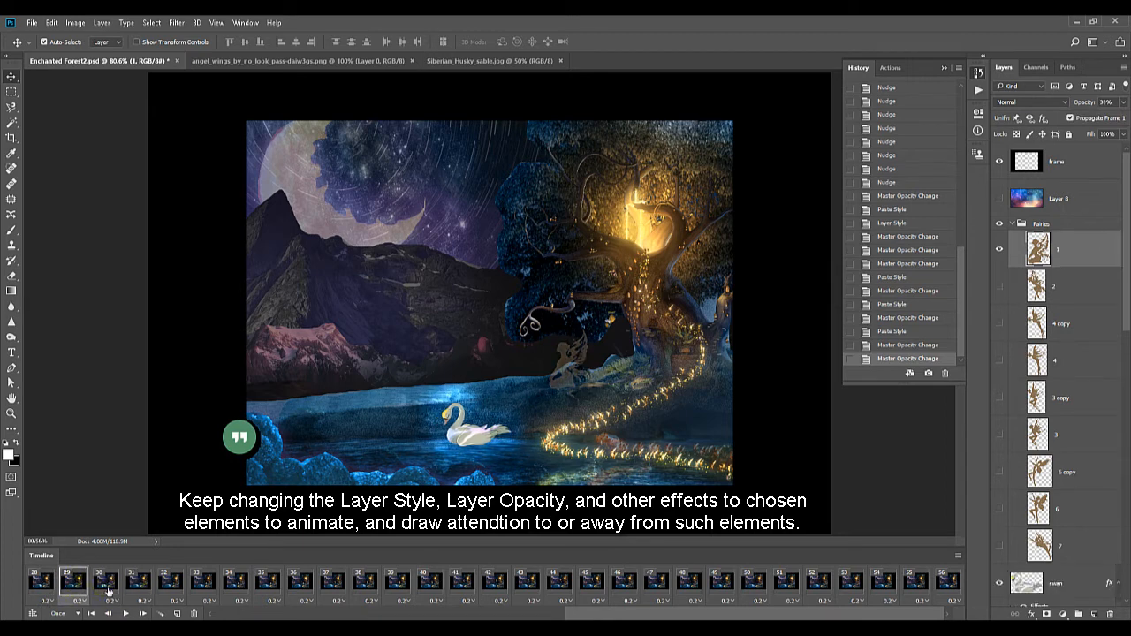
{"action": "left_click", "coordinate": [105, 585]}
{"action": "left_click", "coordinate": [138, 585]}
Set the noise of fairy layer 1's Outer Glow to 13% in frame 32 and try several blend modes, including Screen
{"action": "left_click", "coordinate": [170, 585]}
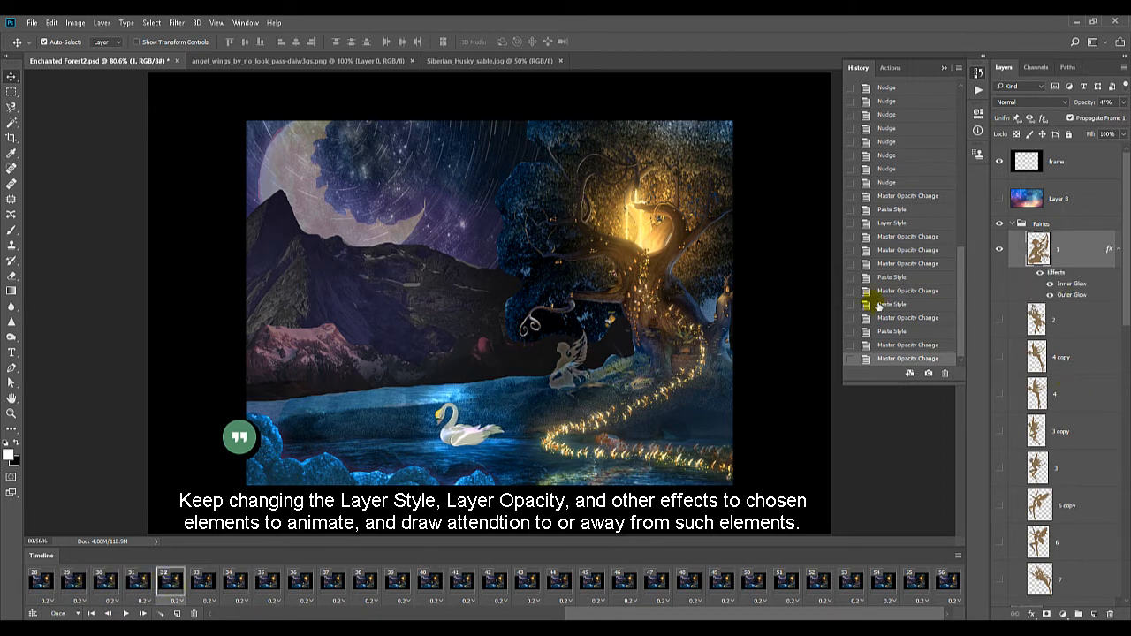
{"action": "mouse_move", "coordinate": [836, 290]}
{"action": "left_mouse_down"}
{"action": "mouse_move", "coordinate": [852, 289]}
{"action": "mouse_move", "coordinate": [826, 301]}
{"action": "left_mouse_up"}
{"action": "left_click", "coordinate": [851, 274]}
{"action": "left_click", "coordinate": [846, 288]}
{"action": "left_click", "coordinate": [845, 275]}
{"action": "left_click", "coordinate": [844, 283]}
{"action": "left_click", "coordinate": [835, 275]}
{"action": "left_click", "coordinate": [831, 356]}
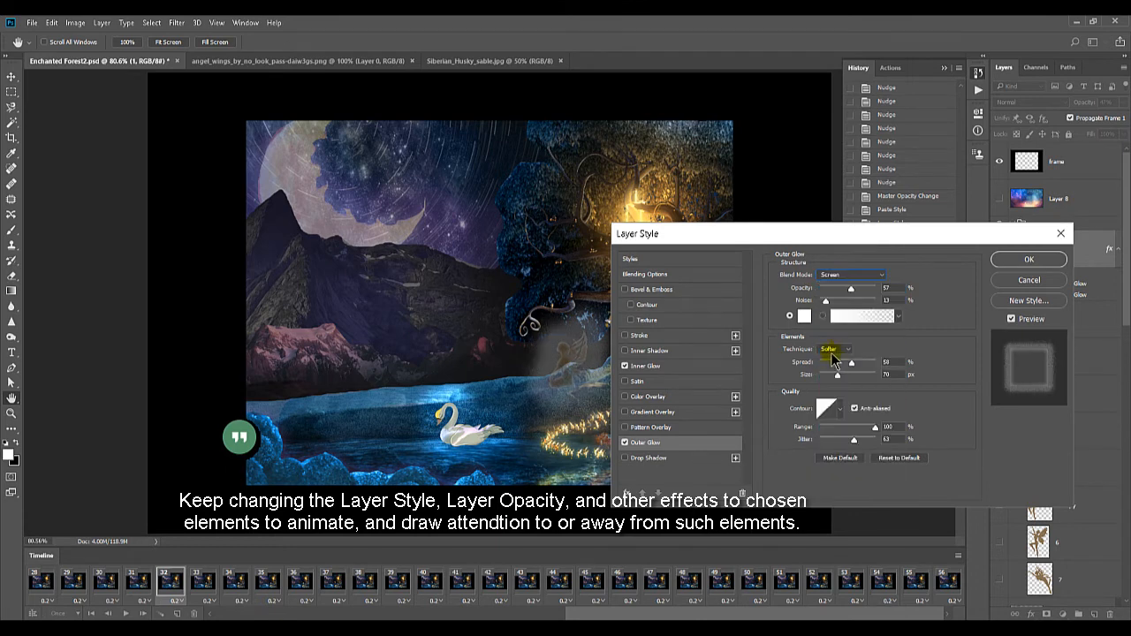
{"action": "left_click", "coordinate": [842, 275]}
{"action": "left_click", "coordinate": [831, 375]}
{"action": "left_click", "coordinate": [838, 275]}
{"action": "left_click", "coordinate": [832, 389]}
Try orange shades for the Outer Glow colour and accept the pink ff33ff instead
{"action": "left_click", "coordinate": [809, 316]}
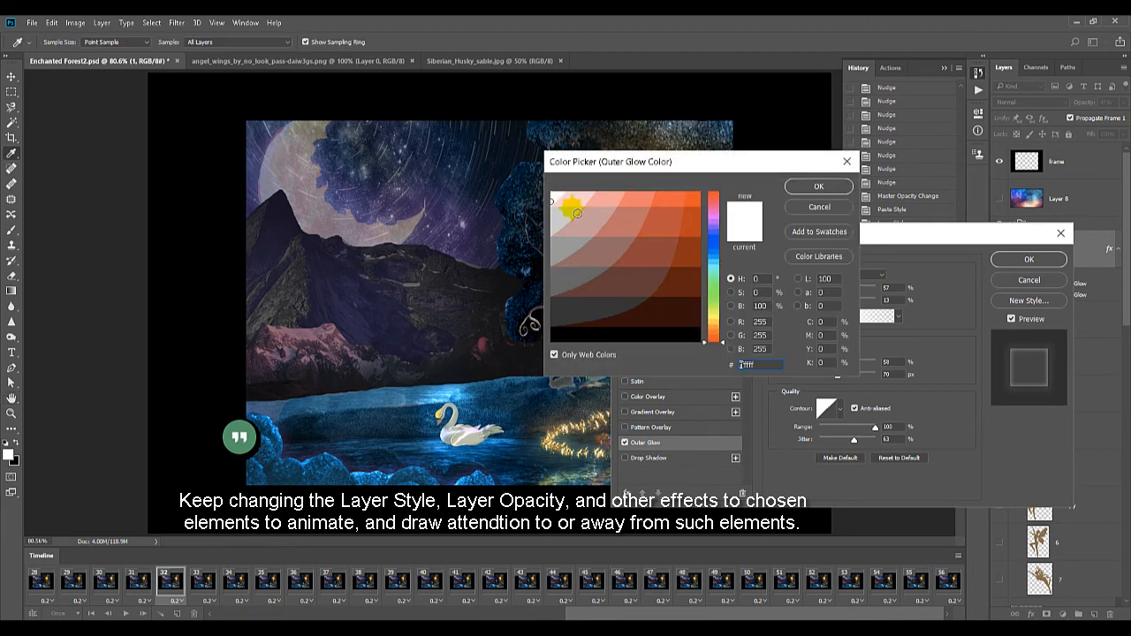
{"action": "left_click", "coordinate": [714, 315]}
{"action": "left_click", "coordinate": [685, 249]}
{"action": "left_click_drag", "start_coordinate": [634, 161], "coordinate": [770, 200]}
{"action": "left_click", "coordinate": [827, 235]}
{"action": "left_click", "coordinate": [851, 376]}
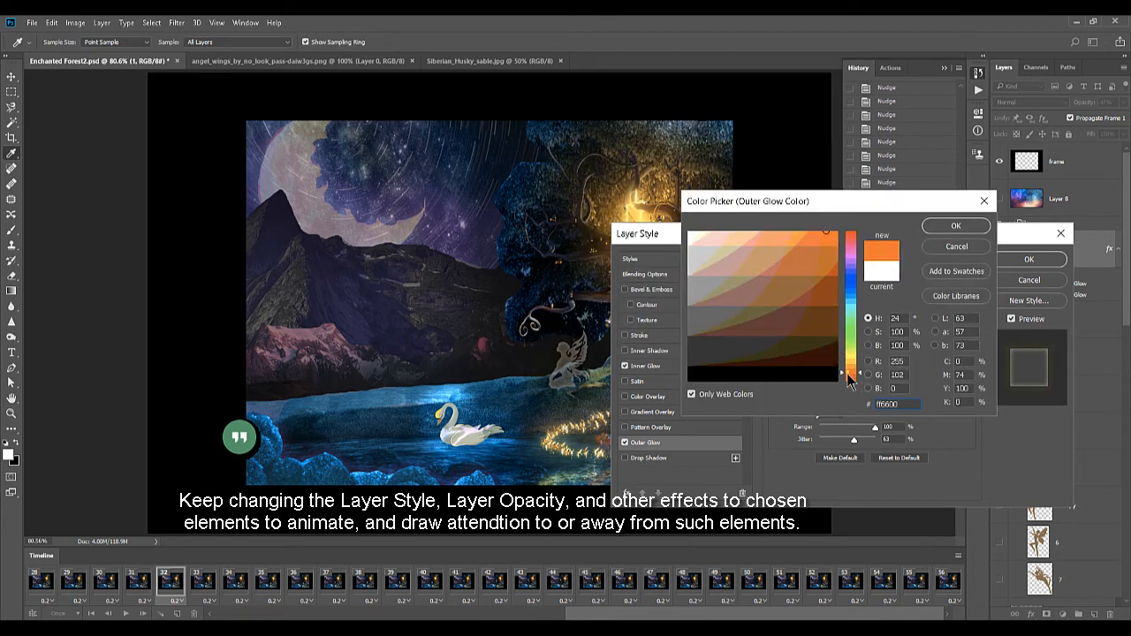
{"action": "left_click", "coordinate": [800, 238]}
{"action": "left_click", "coordinate": [714, 235]}
{"action": "left_click", "coordinate": [851, 255]}
{"action": "left_click", "coordinate": [779, 240]}
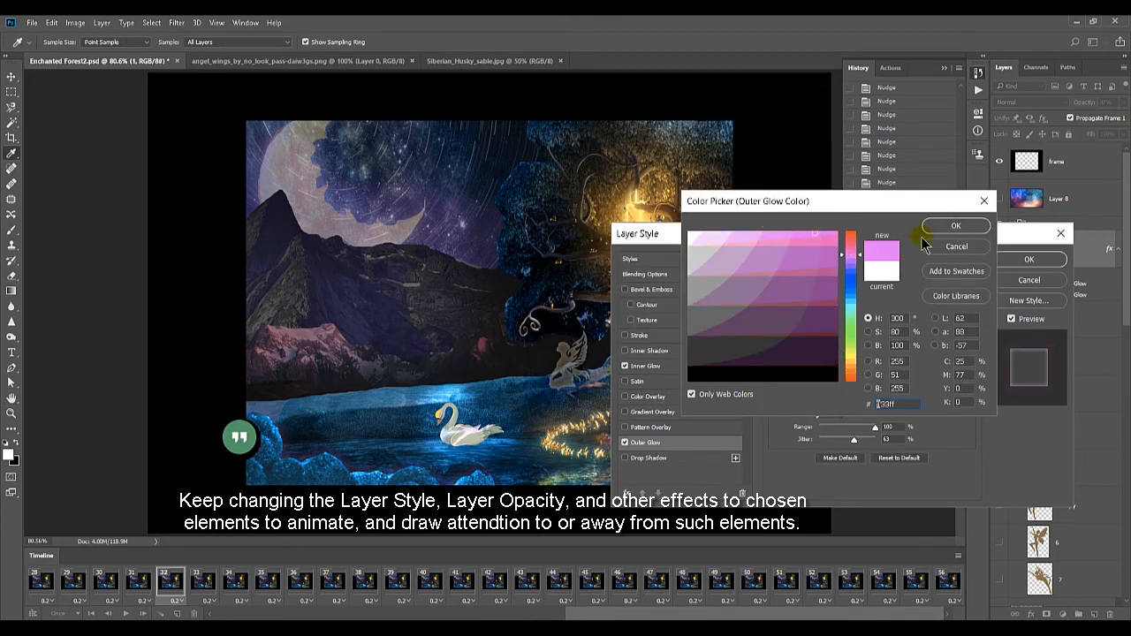
{"action": "left_click", "coordinate": [956, 226]}
Set the Outer Glow's blend mode to Normal, darken its colour to a muted purple, and apply the layer style in frame 32
{"action": "left_click", "coordinate": [851, 275]}
{"action": "left_click", "coordinate": [854, 281]}
{"action": "left_click", "coordinate": [805, 316]}
{"action": "left_click", "coordinate": [804, 263]}
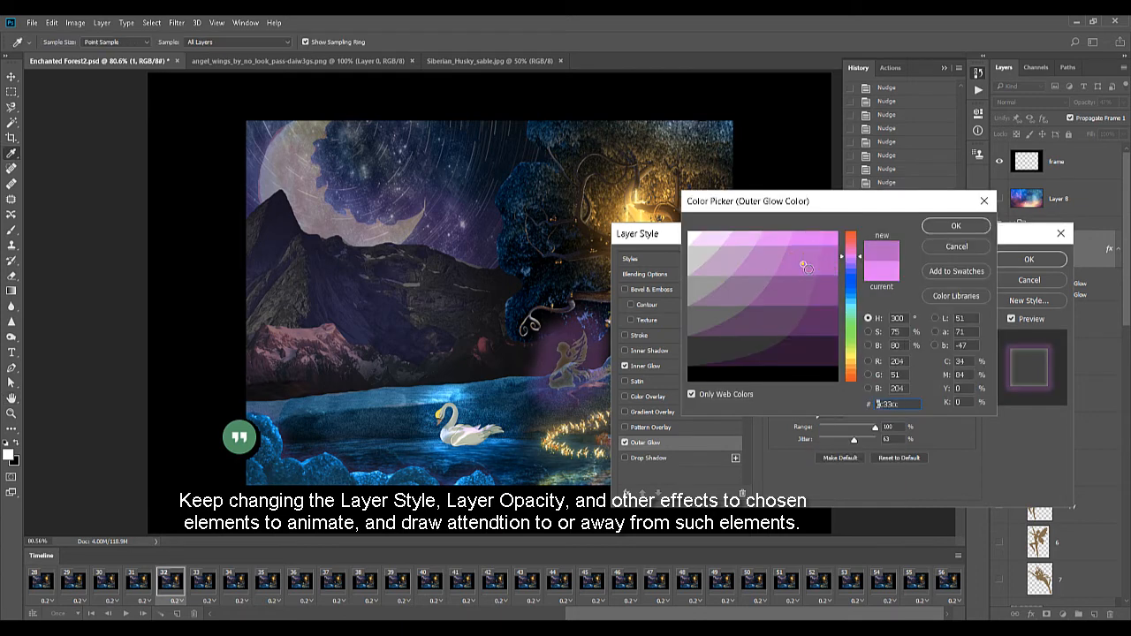
{"action": "left_click", "coordinate": [727, 239]}
{"action": "left_click", "coordinate": [833, 295]}
{"action": "left_click", "coordinate": [926, 228]}
{"action": "left_click", "coordinate": [1029, 259]}
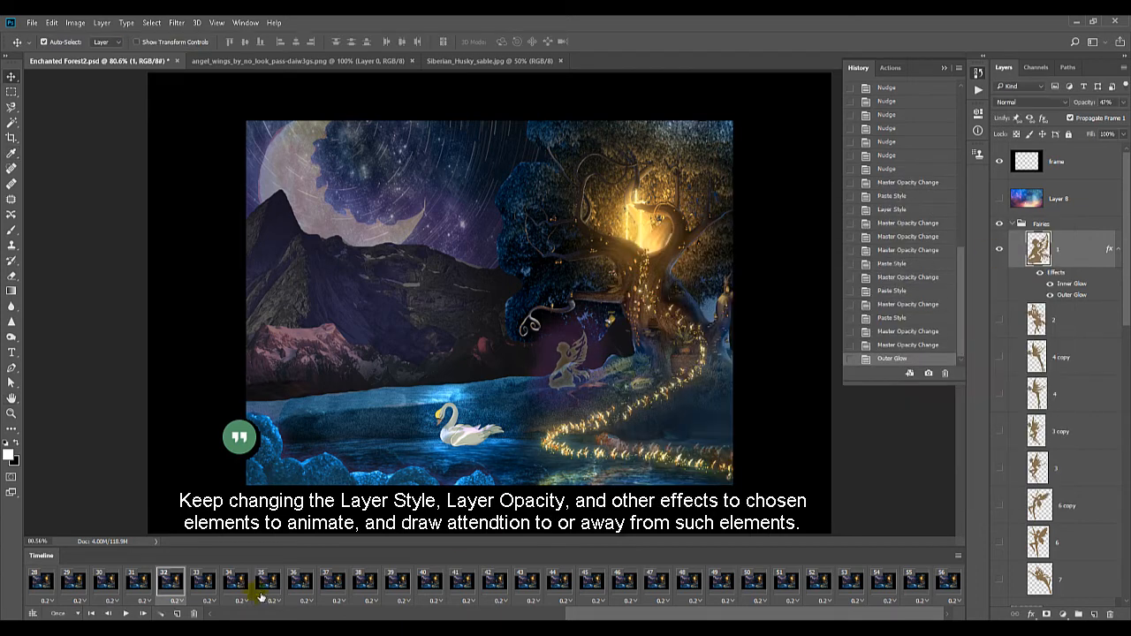
{"action": "left_click", "coordinate": [204, 584]}
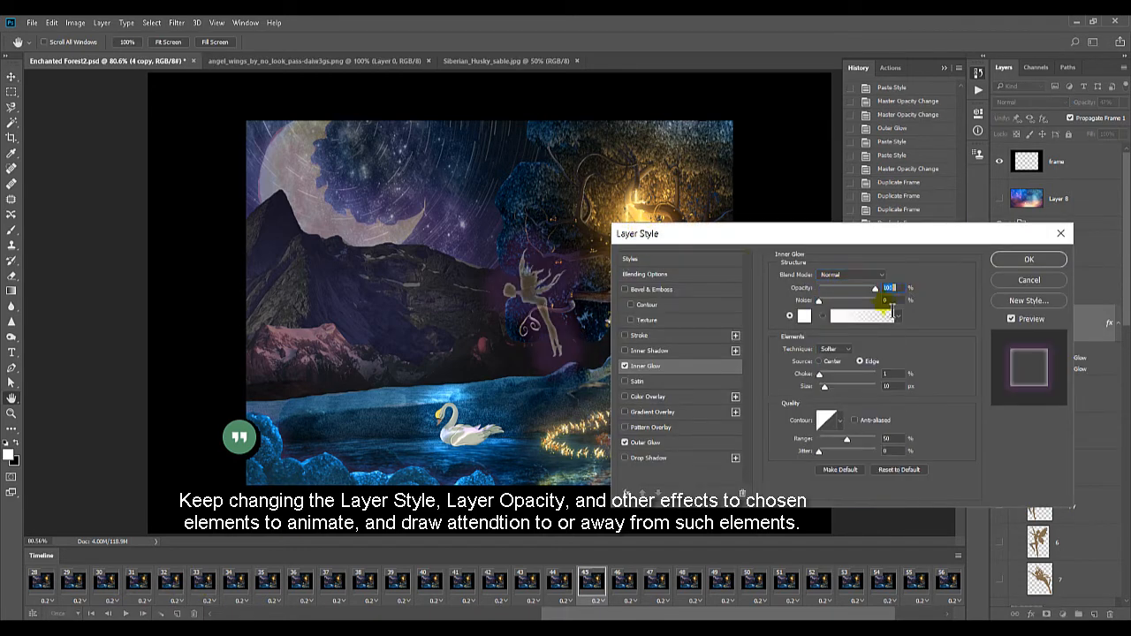
Keep the Inner Glow colour of layer 4 copy in frame 45 and change its Outer Glow colour to yellow
{"action": "left_click", "coordinate": [804, 316]}
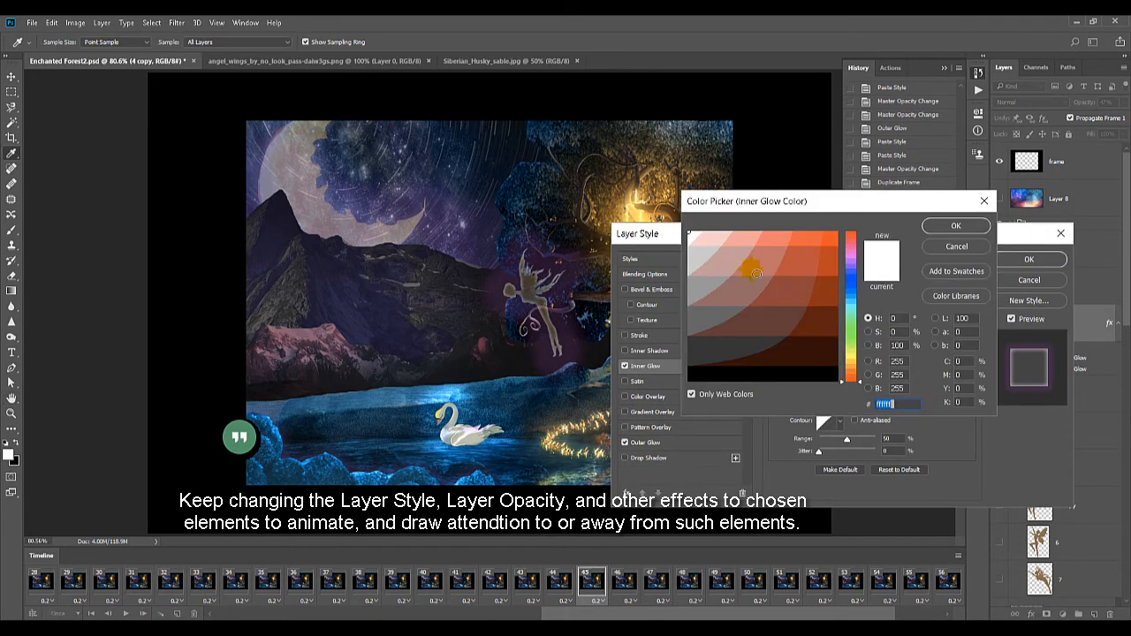
{"action": "left_click", "coordinate": [947, 226]}
{"action": "left_click", "coordinate": [692, 442]}
{"action": "left_click", "coordinate": [804, 316]}
{"action": "left_click_drag", "start_coordinate": [707, 245], "coordinate": [669, 232]}
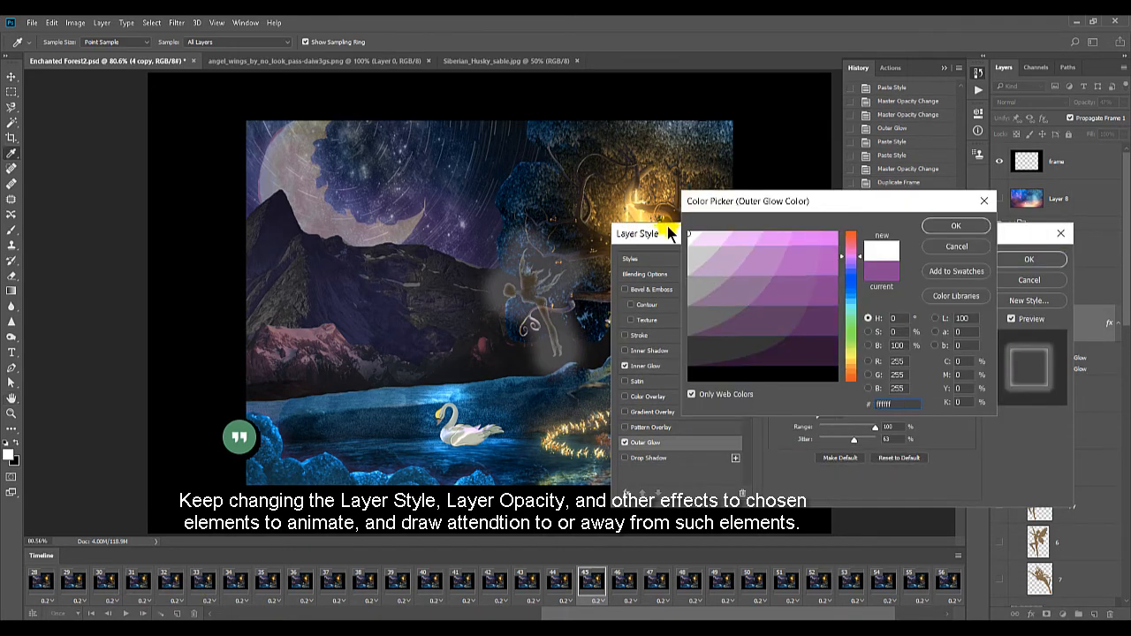
{"action": "left_click", "coordinate": [851, 355]}
{"action": "left_click", "coordinate": [807, 232]}
{"action": "left_click", "coordinate": [956, 227]}
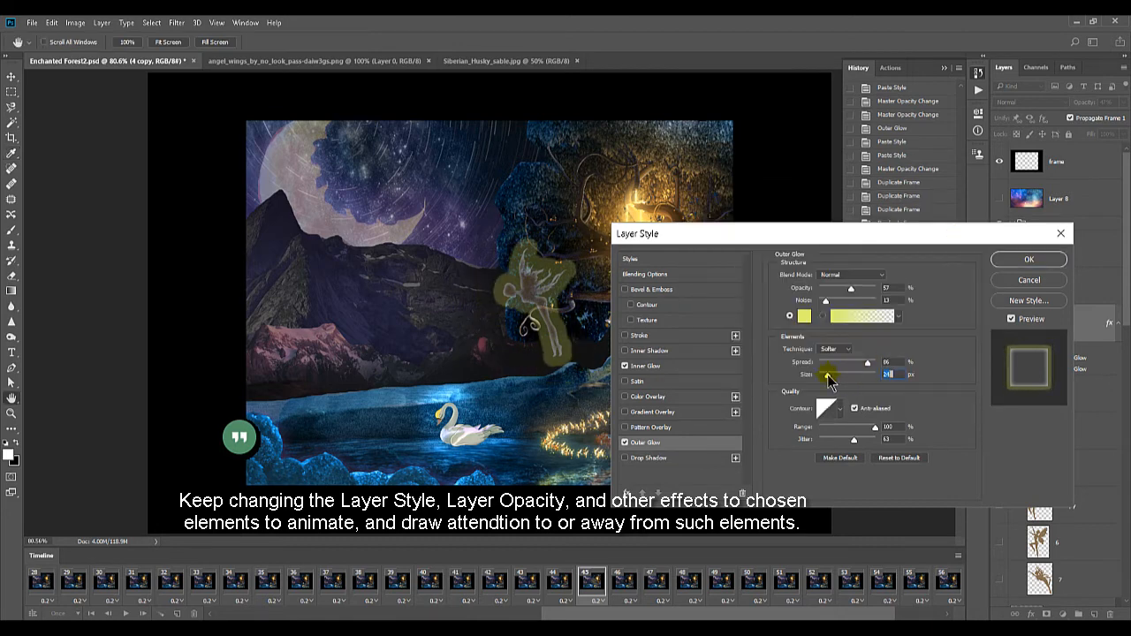
Warm the Outer Glow's yellow and give it Hard Light blending, 39% opacity, 46% spread and a wavy contour
{"action": "left_click", "coordinate": [804, 317]}
{"action": "left_click", "coordinate": [850, 358]}
{"action": "left_click", "coordinate": [956, 247]}
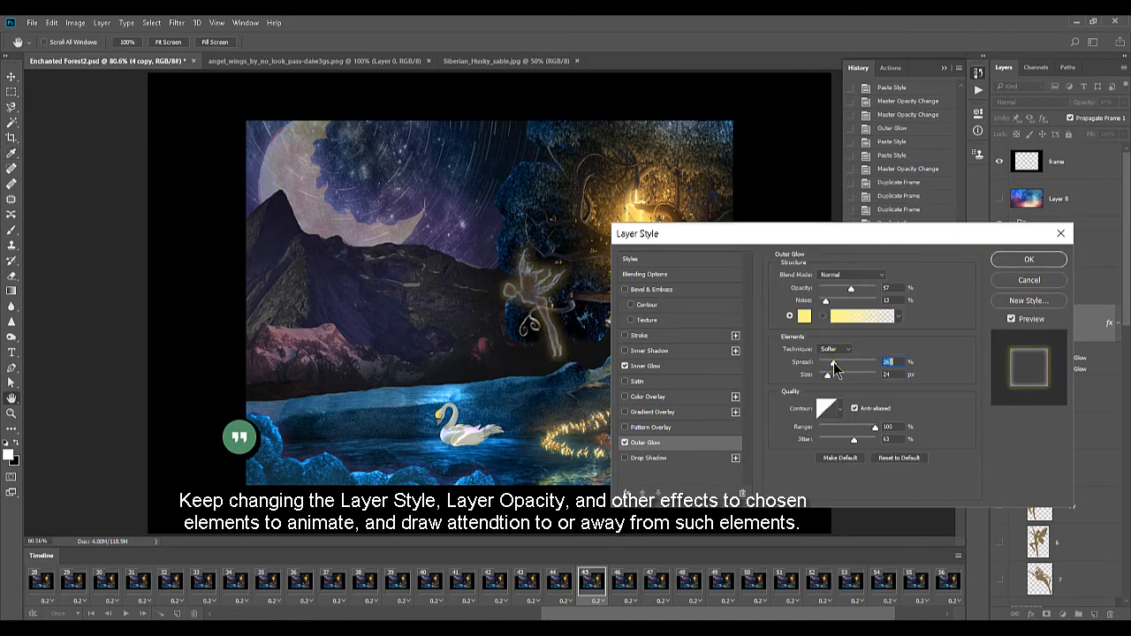
{"action": "left_click", "coordinate": [849, 275]}
{"action": "left_click", "coordinate": [831, 405]}
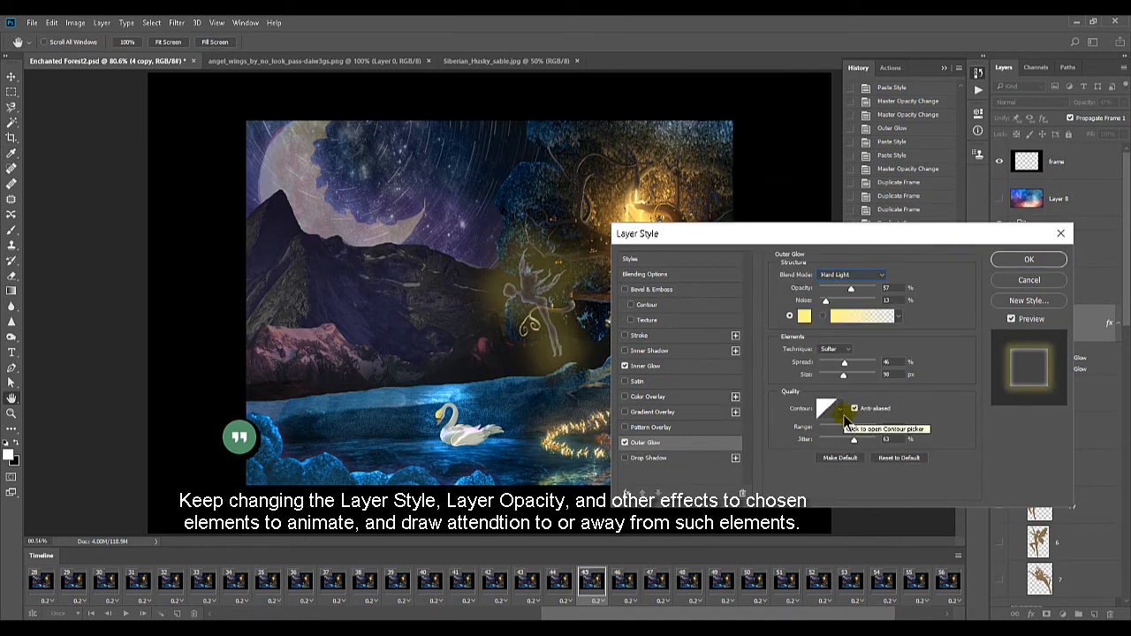
{"action": "left_click", "coordinate": [841, 411]}
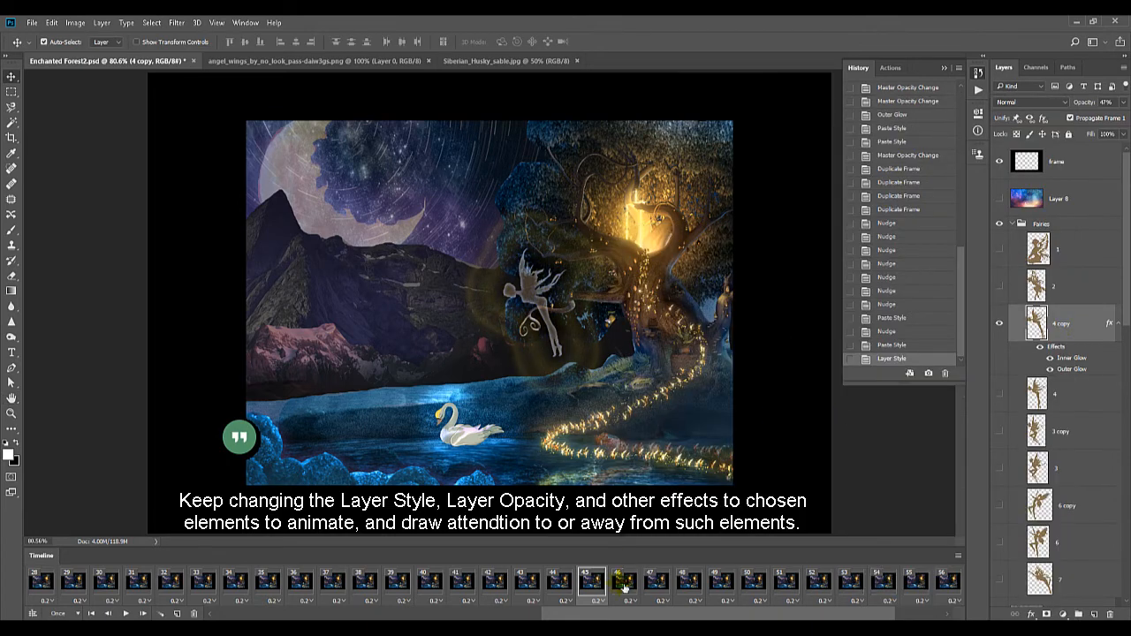
Paste the glow style onto layer 4 copy in frame 46, lower its Inner Glow opacity and set its Outer Glow opacity to 29%
{"action": "right_click", "coordinate": [1070, 332]}
{"action": "left_click", "coordinate": [822, 430]}
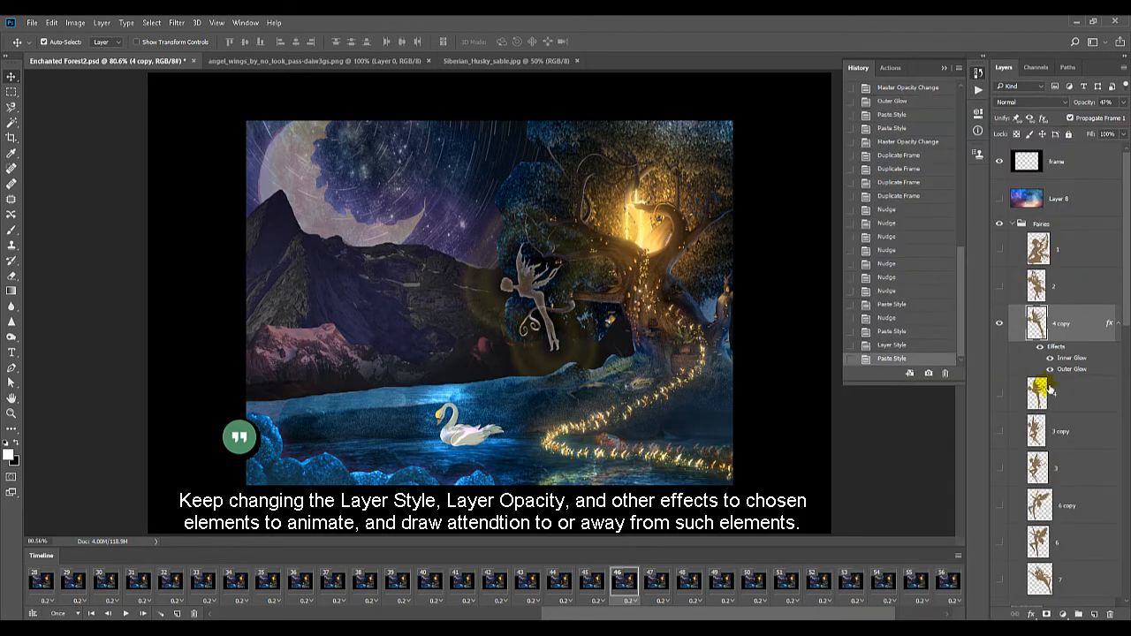
{"action": "left_click", "coordinate": [1050, 370]}
{"action": "left_click", "coordinate": [1050, 369]}
{"action": "left_click", "coordinate": [840, 289]}
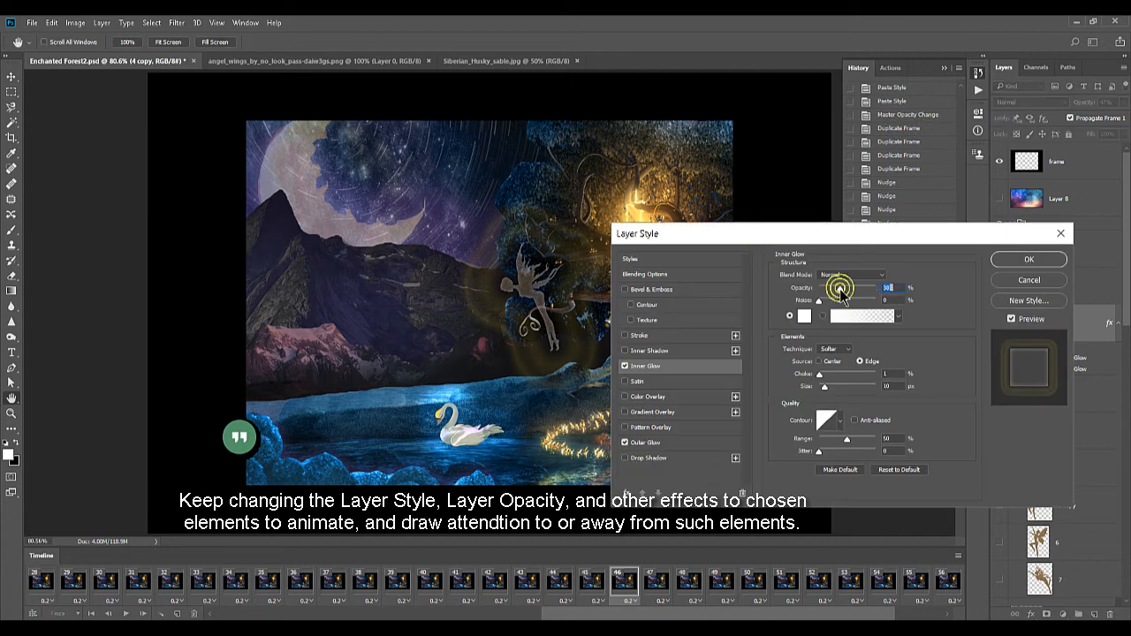
{"action": "left_click", "coordinate": [649, 441]}
{"action": "left_click", "coordinate": [1028, 260]}
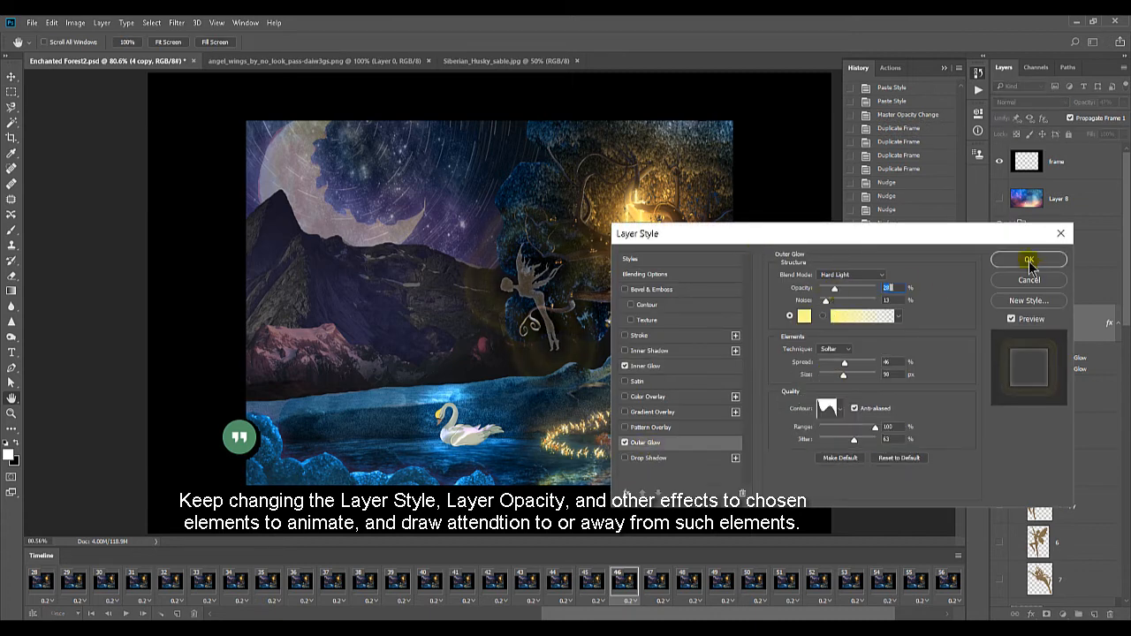
Compare frame 45 with frame 46 and nudge the fairy slightly upward in frame 46
{"action": "left_click", "coordinate": [598, 584]}
{"action": "left_click", "coordinate": [627, 586]}
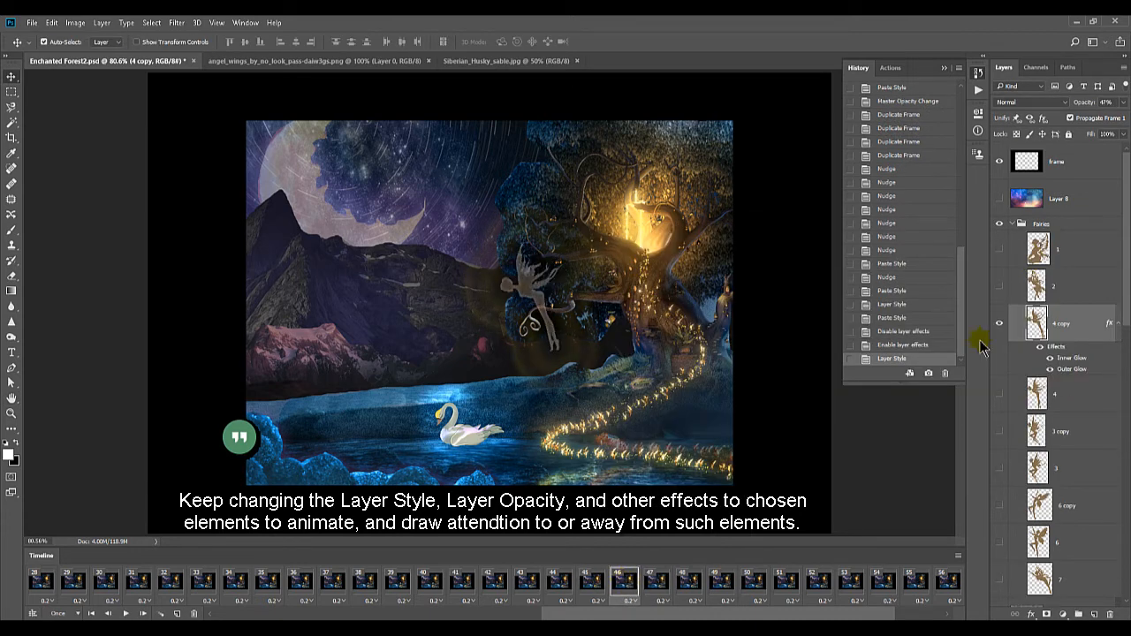
{"action": "key", "text": "Up"}
{"action": "key", "text": "Up"}
Paste the copied glow style onto layer 4 copy in frame 47
{"action": "left_click", "coordinate": [660, 588]}
{"action": "right_click", "coordinate": [1105, 331]}
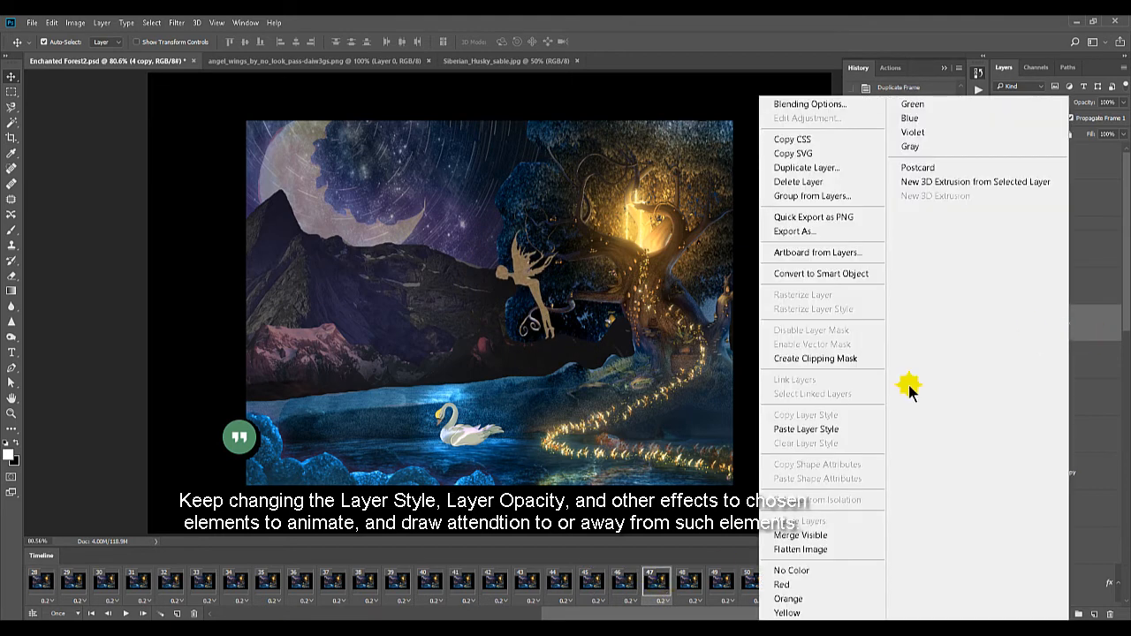
{"action": "left_click", "coordinate": [893, 427]}
{"action": "left_click", "coordinate": [659, 586]}
Strengthen layer 4 copy's Inner Glow in frame 47 with 100% opacity, another blend mode, and more choke and size
{"action": "double_click", "coordinate": [1073, 358]}
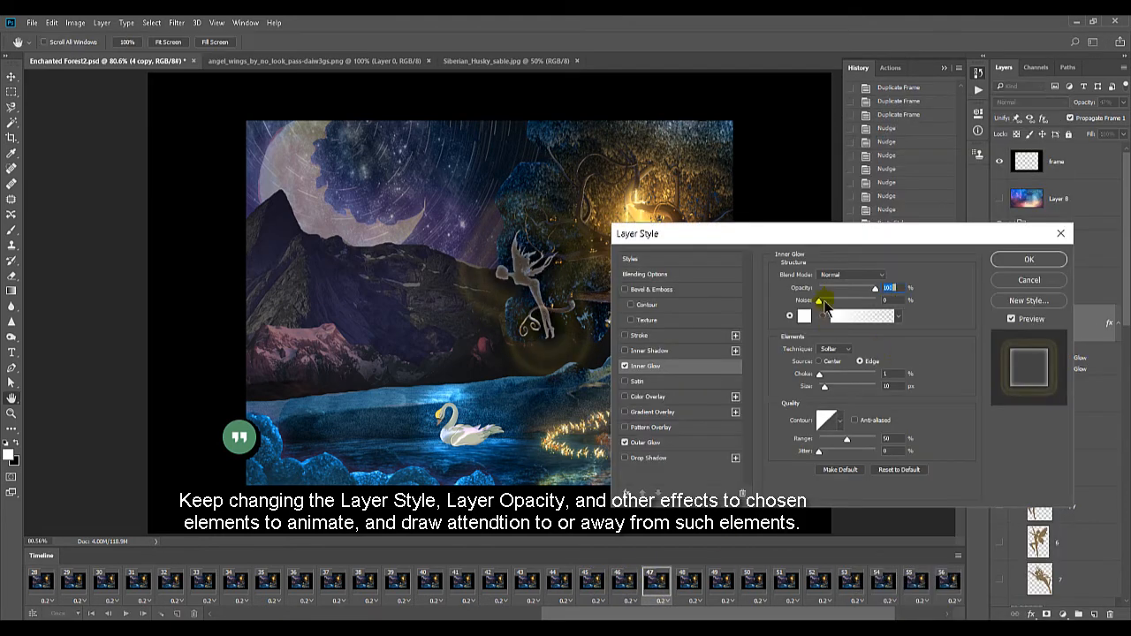
{"action": "left_click", "coordinate": [844, 275]}
{"action": "left_click", "coordinate": [838, 399]}
{"action": "left_click_drag", "start_coordinate": [820, 376], "coordinate": [842, 375]}
{"action": "left_click_drag", "start_coordinate": [825, 388], "coordinate": [848, 388]}
Raise the Outer Glow's opacity, reduce its spread, and apply the layer style in frame 47
{"action": "left_click", "coordinate": [673, 443]}
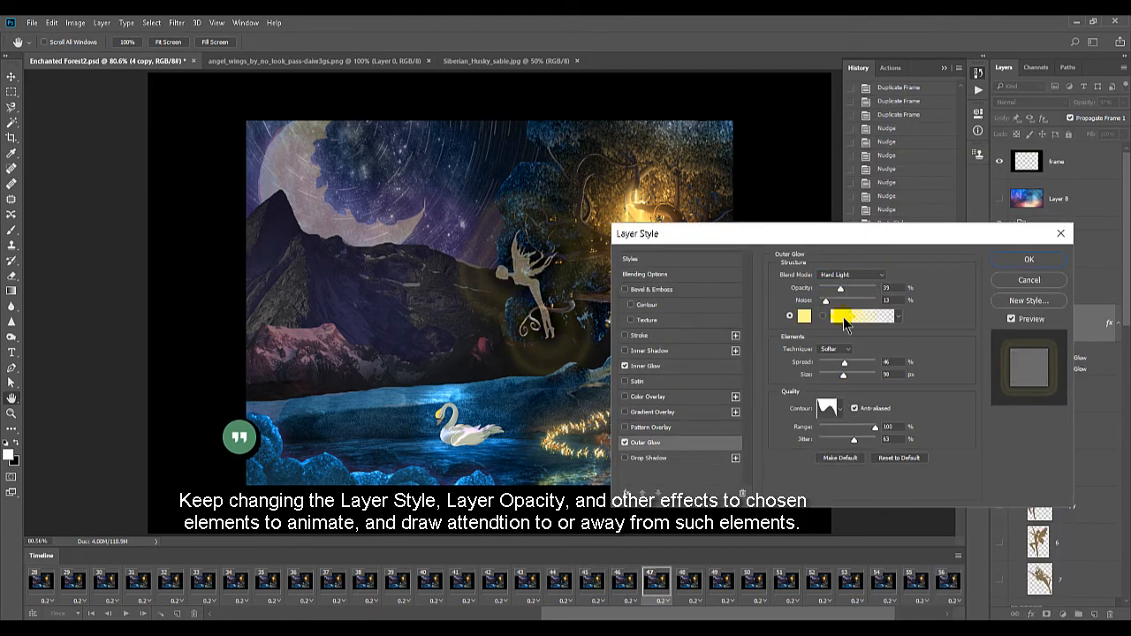
{"action": "left_click_drag", "start_coordinate": [840, 290], "coordinate": [849, 291]}
{"action": "mouse_move", "coordinate": [844, 362]}
{"action": "left_mouse_down"}
{"action": "mouse_move", "coordinate": [870, 364]}
{"action": "mouse_move", "coordinate": [822, 363]}
{"action": "left_mouse_up"}
{"action": "left_click", "coordinate": [1002, 260]}
Paste the copied glow style onto layer 4 copy in frame 48 and duplicate that frame
{"action": "left_click", "coordinate": [692, 585]}
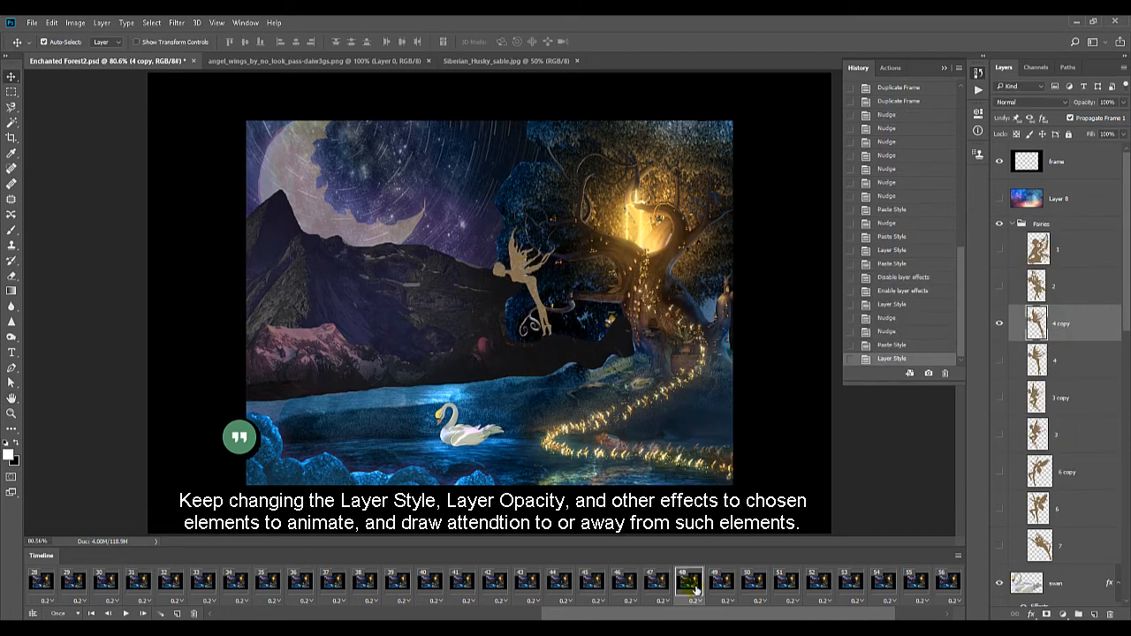
{"action": "right_click", "coordinate": [1062, 325]}
{"action": "left_click", "coordinate": [836, 428]}
{"action": "left_click", "coordinate": [729, 583]}
{"action": "left_click", "coordinate": [687, 584]}
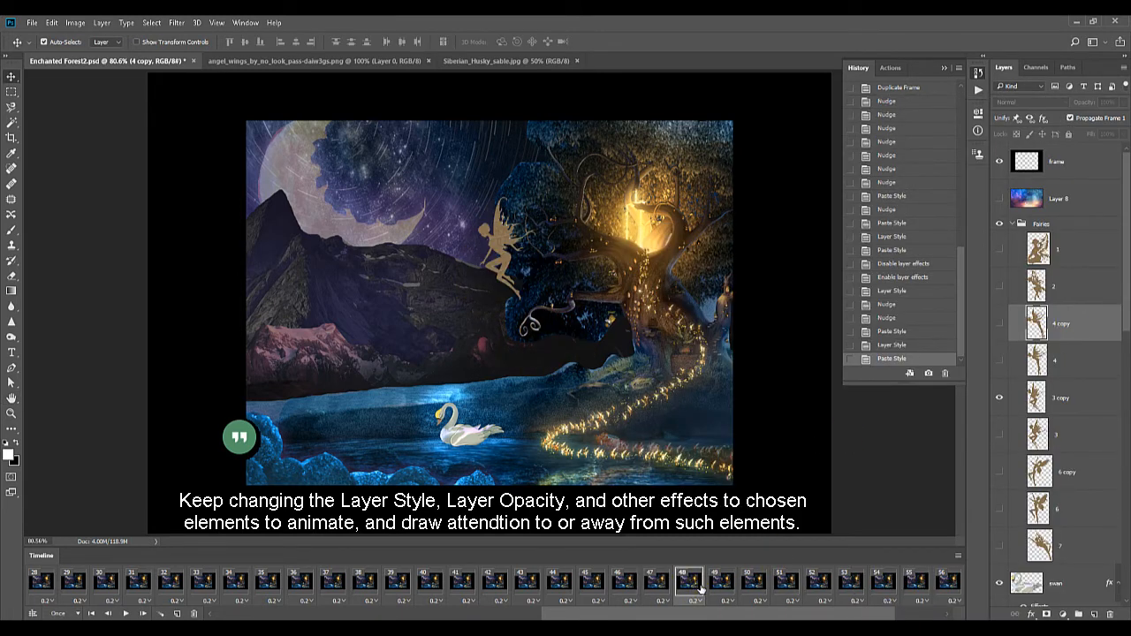
{"action": "left_click", "coordinate": [177, 613]}
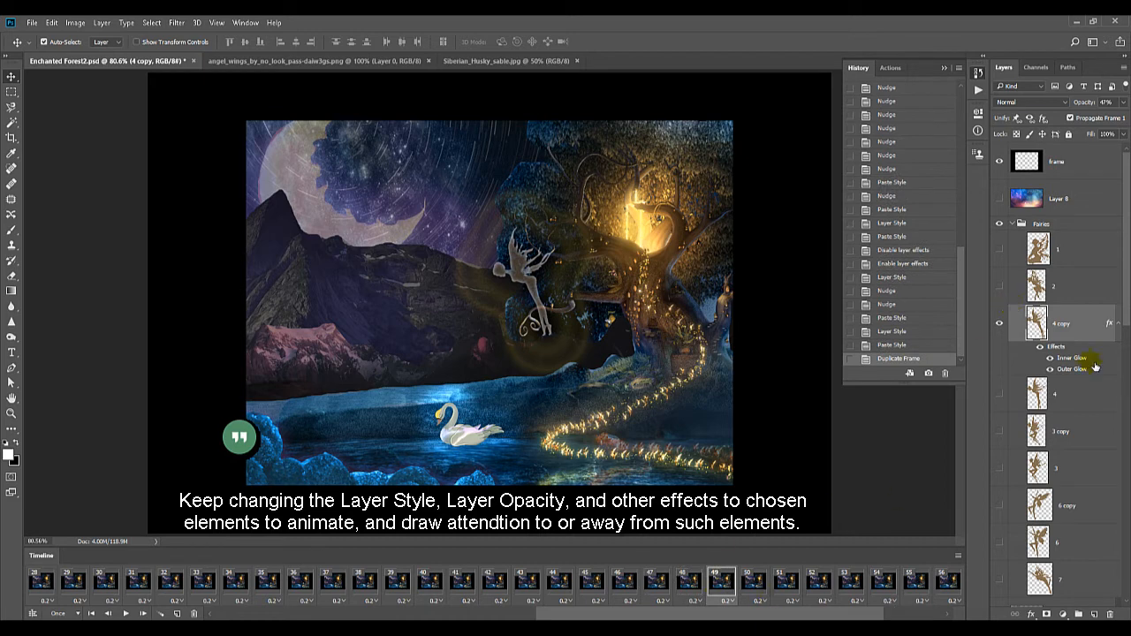
Show fairy layer 2 in frame 49 over the flying fairy and paste the copied glow style onto it
{"action": "left_click", "coordinate": [999, 286]}
{"action": "left_click", "coordinate": [1060, 286]}
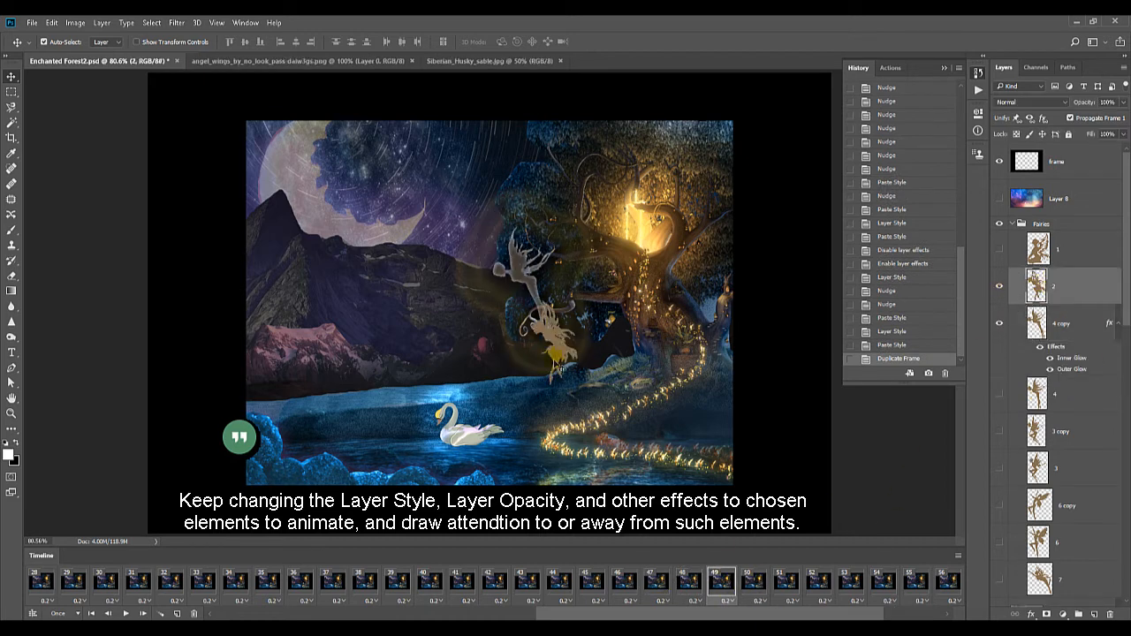
{"action": "left_click_drag", "start_coordinate": [559, 355], "coordinate": [529, 287]}
{"action": "right_click", "coordinate": [1074, 288]}
{"action": "left_click", "coordinate": [885, 391]}
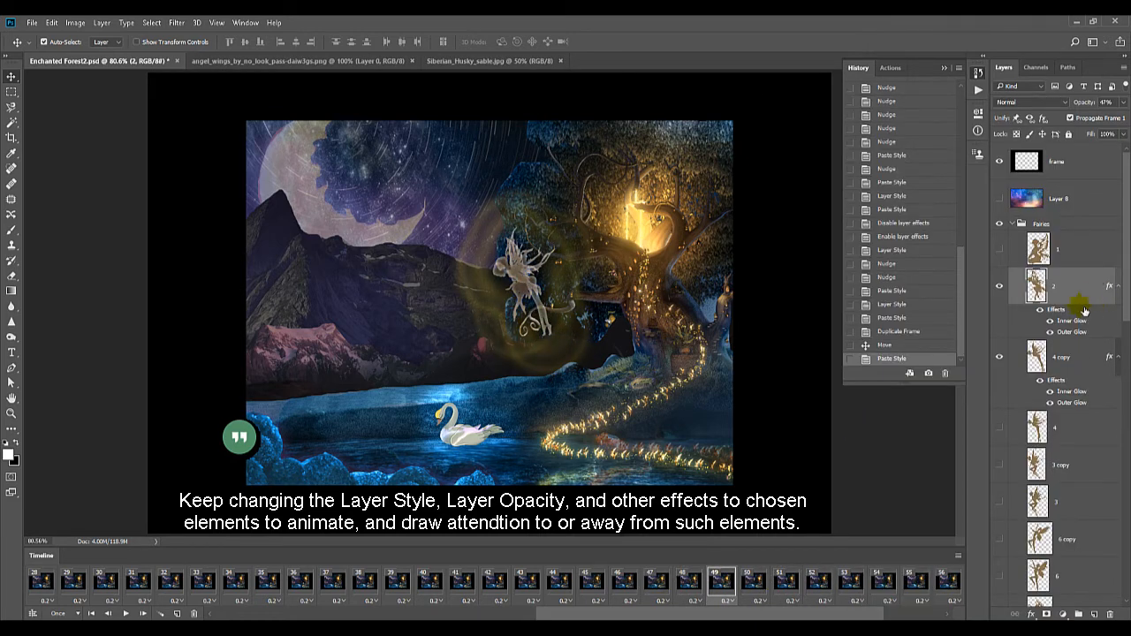
Paste the copied glow style onto layer 3 copy in frames 50 and 52
{"action": "left_click", "coordinate": [756, 583]}
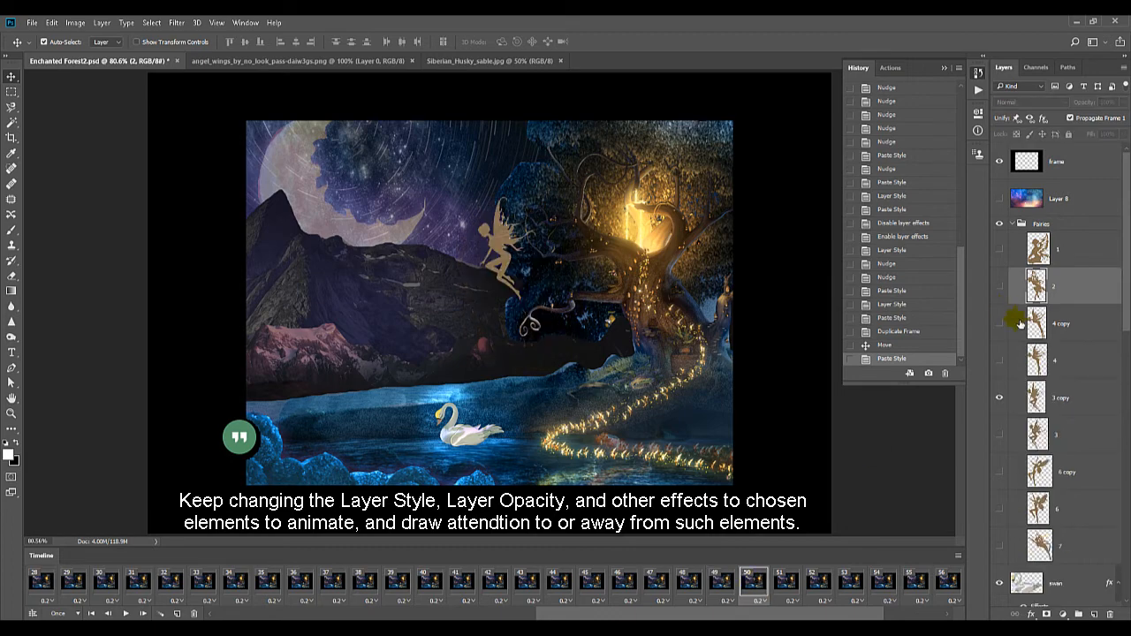
{"action": "right_click", "coordinate": [1069, 398]}
{"action": "left_click", "coordinate": [800, 430]}
{"action": "left_click", "coordinate": [785, 583]}
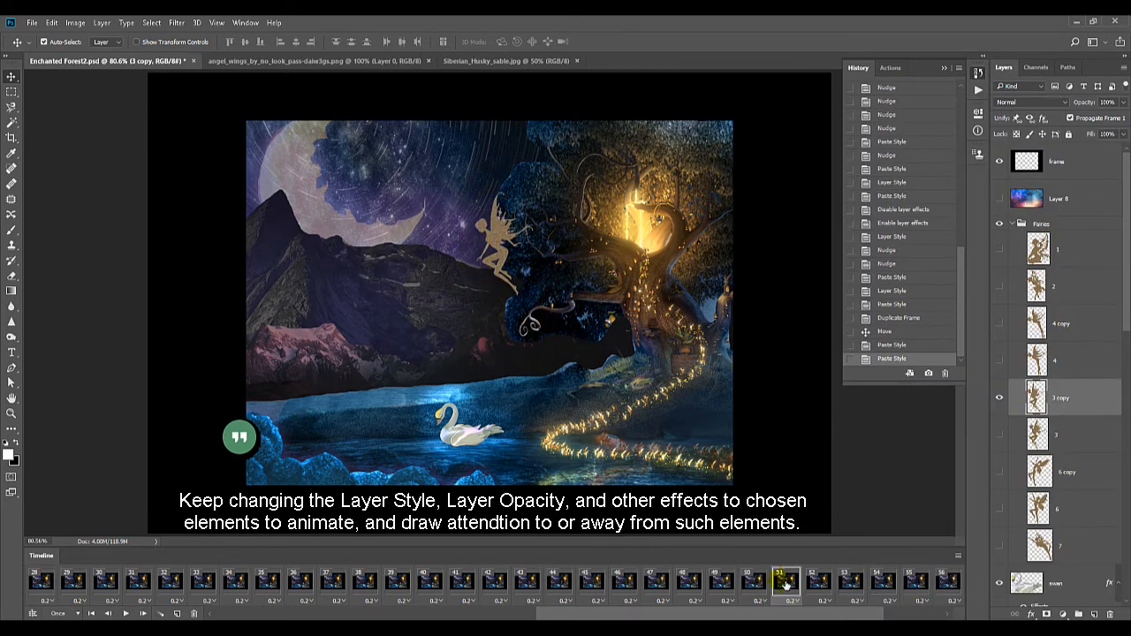
{"action": "left_click", "coordinate": [820, 584]}
{"action": "right_click", "coordinate": [1068, 400]}
{"action": "left_click", "coordinate": [801, 430]}
Paste the copied glow style onto layer 6 copy in frame 54
{"action": "left_click", "coordinate": [855, 589]}
{"action": "left_click", "coordinate": [887, 585]}
{"action": "right_click", "coordinate": [1066, 474]}
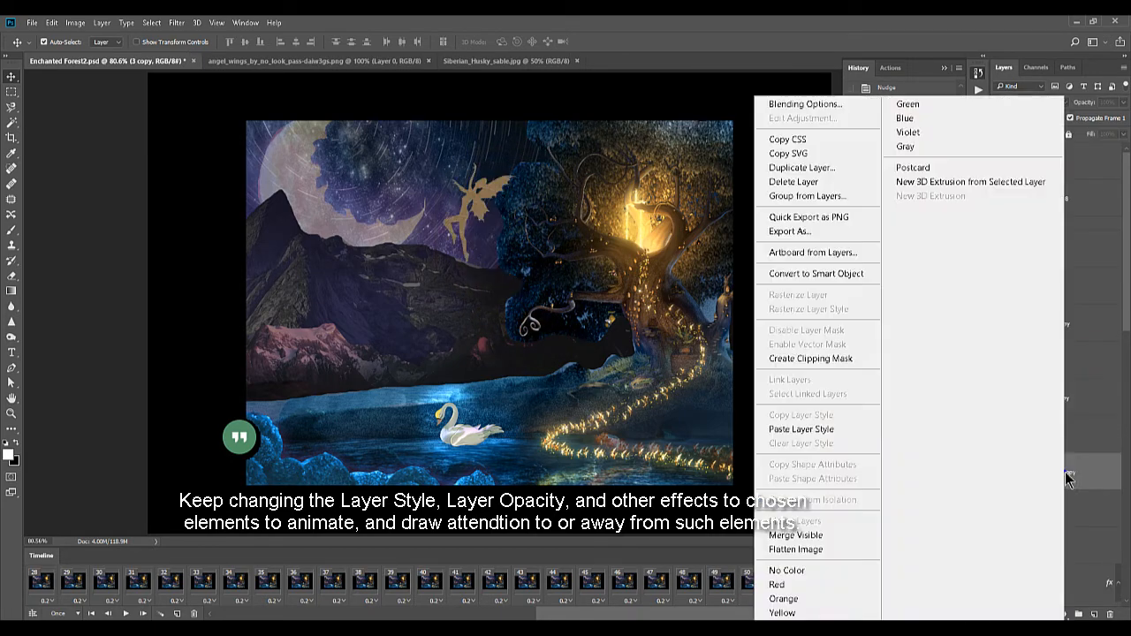
{"action": "left_click", "coordinate": [828, 431]}
Nudge layer 6 copy up and to the left in frame 55
{"action": "left_click", "coordinate": [913, 586]}
{"action": "key", "text": "shift+Up"}
{"action": "key", "text": "shift+Up"}
{"action": "key", "text": "shift+Up"}
{"action": "key", "text": "shift+Left"}
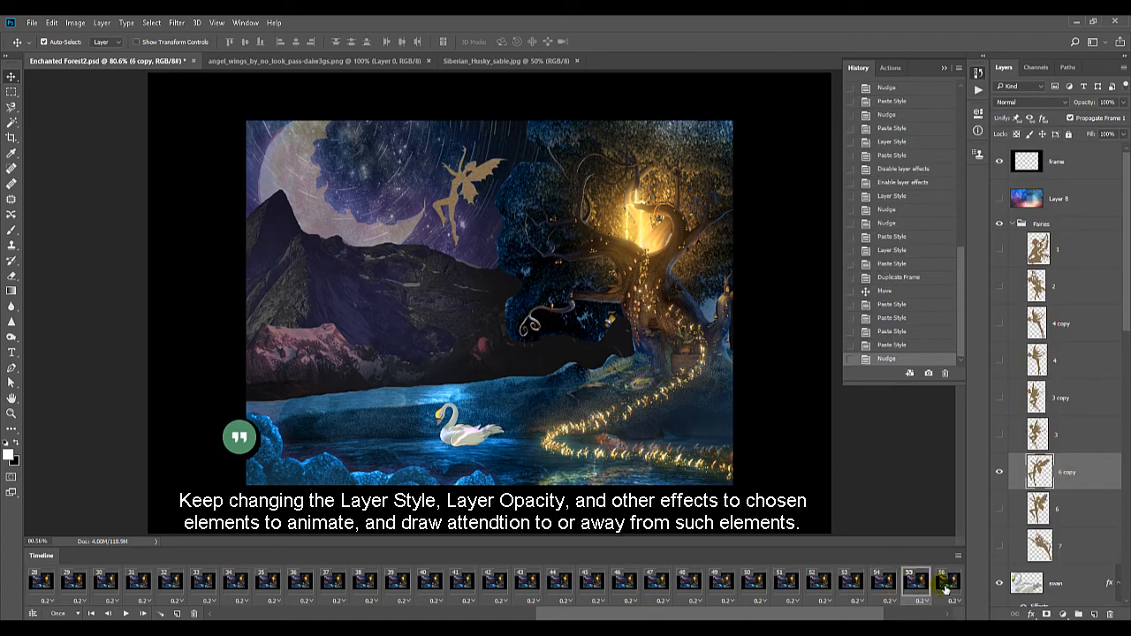
Nudge layer 6 copy upward in frame 56 and paste the copied glow style onto it
{"action": "left_click", "coordinate": [942, 583]}
{"action": "key", "text": "shift+Up"}
{"action": "right_click", "coordinate": [1061, 468]}
{"action": "left_click", "coordinate": [821, 441]}
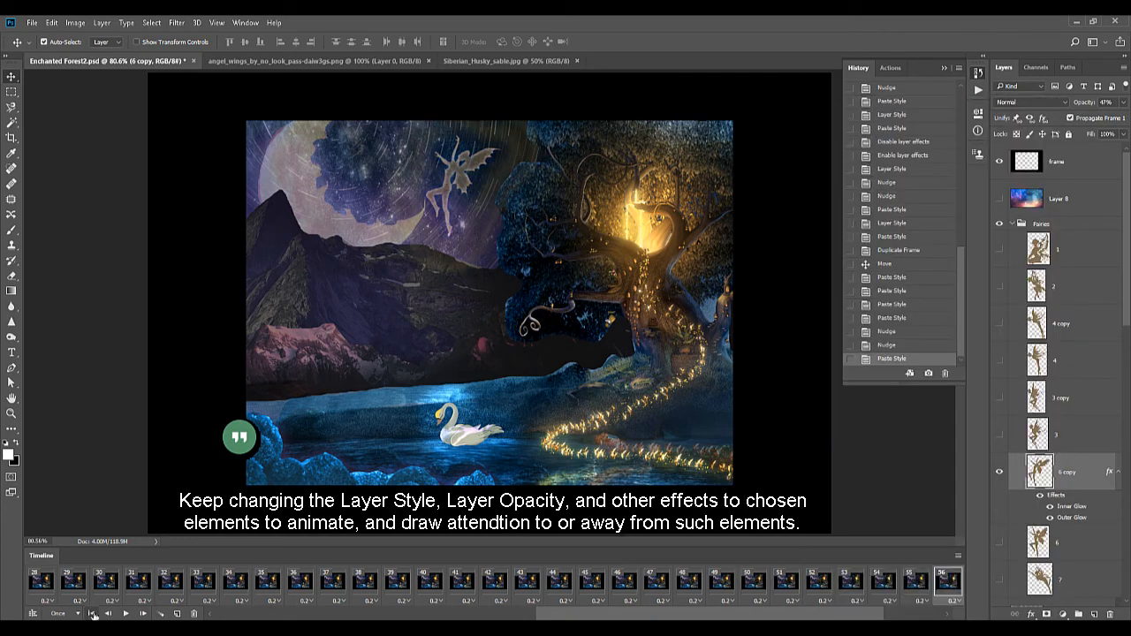
Play back the animation and compare the fairy's glow across frames 43 to 49
{"action": "left_click", "coordinate": [124, 614]}
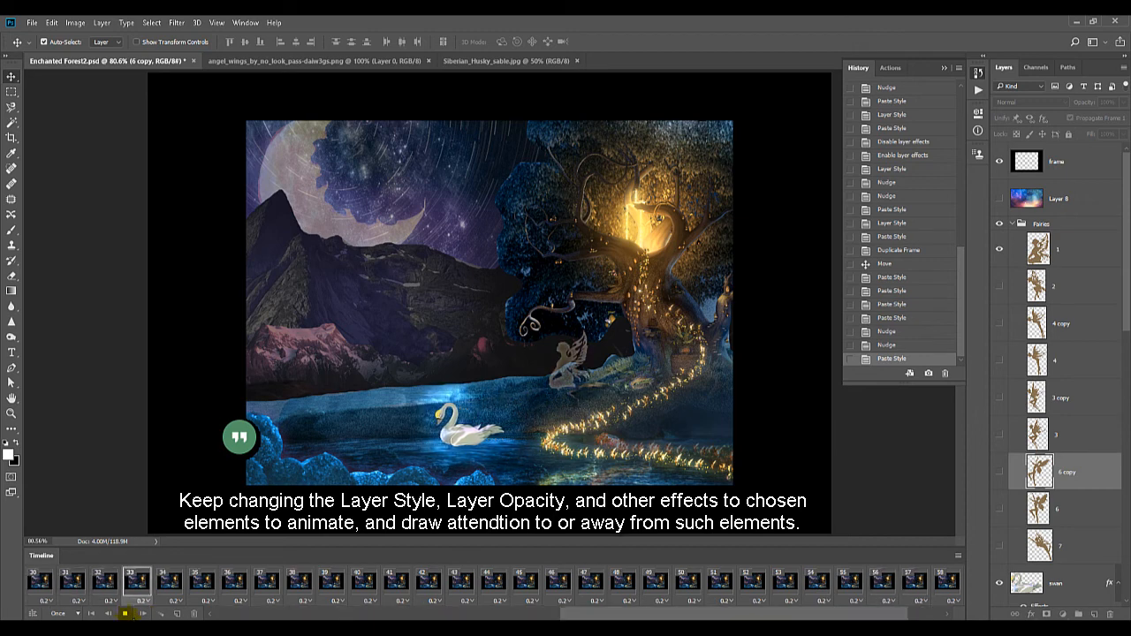
{"action": "left_click", "coordinate": [528, 583]}
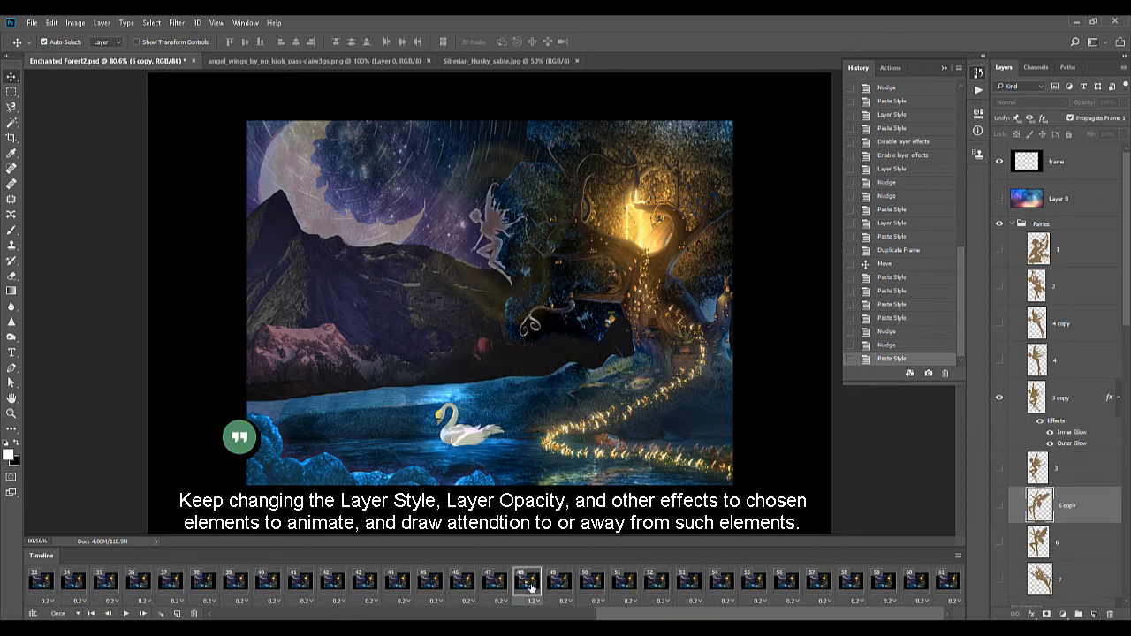
{"action": "left_click", "coordinate": [495, 586]}
{"action": "left_click", "coordinate": [462, 586]}
{"action": "left_click", "coordinate": [367, 587]}
{"action": "left_click", "coordinate": [462, 591]}
{"action": "left_click", "coordinate": [494, 590]}
{"action": "left_click", "coordinate": [558, 589]}
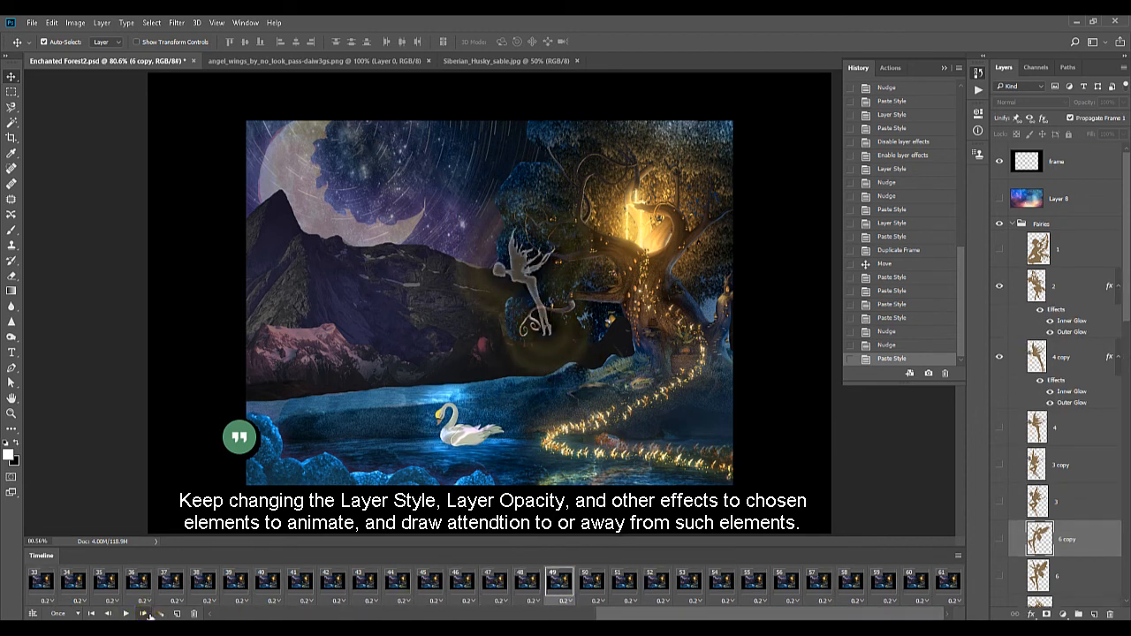
Paste the copied glow style onto layer 6 copy in frame 55
{"action": "left_click", "coordinate": [146, 615]}
{"action": "left_click", "coordinate": [146, 615]}
{"action": "left_click", "coordinate": [145, 615]}
{"action": "left_click", "coordinate": [145, 615]}
{"action": "left_click", "coordinate": [145, 615]}
{"action": "left_click", "coordinate": [145, 615]}
{"action": "right_click", "coordinate": [1075, 474]}
{"action": "left_click", "coordinate": [857, 429]}
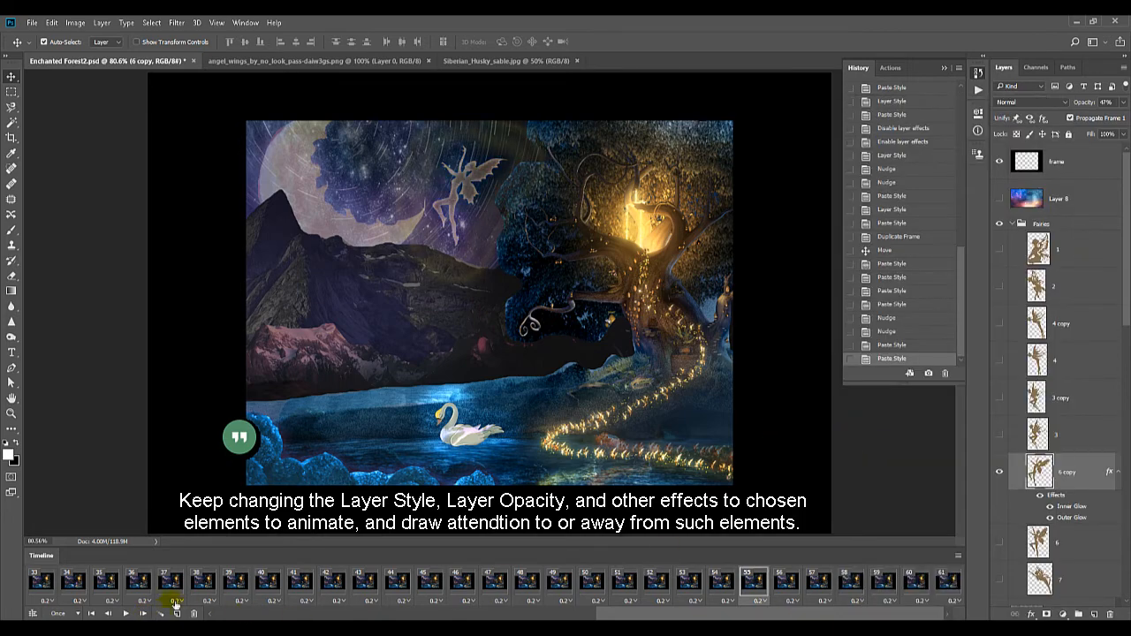
Paste the copied glow style onto layer 7 in frame 58 and duplicate that frame
{"action": "left_click", "coordinate": [142, 613]}
{"action": "left_click", "coordinate": [142, 613]}
{"action": "left_click", "coordinate": [143, 613]}
{"action": "right_click", "coordinate": [1073, 544]}
{"action": "left_click", "coordinate": [855, 350]}
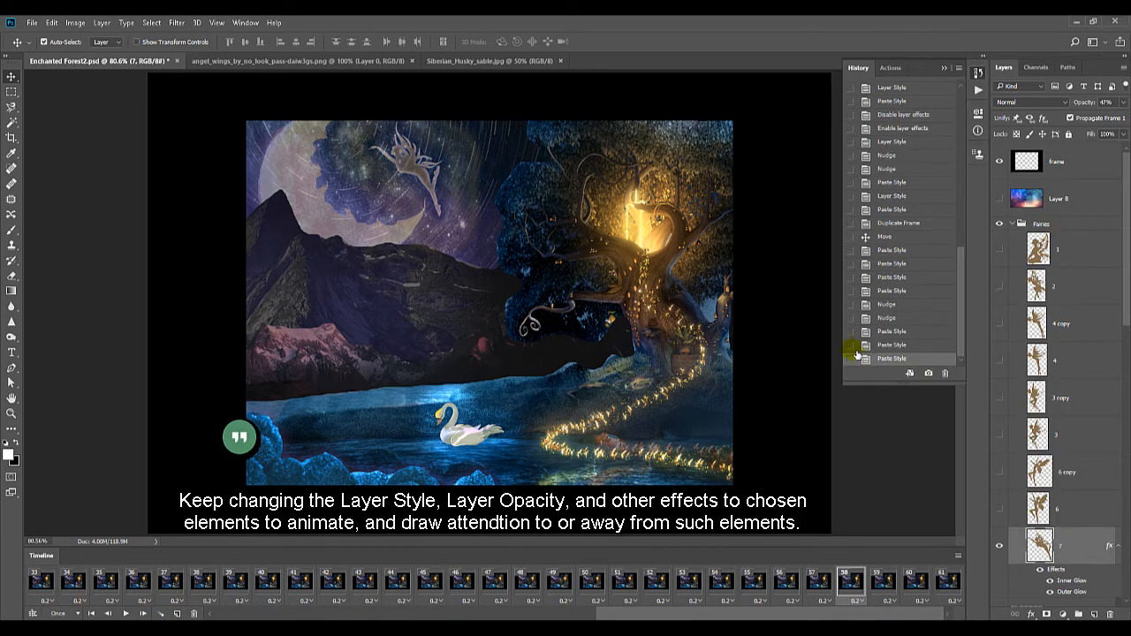
{"action": "left_click", "coordinate": [176, 613]}
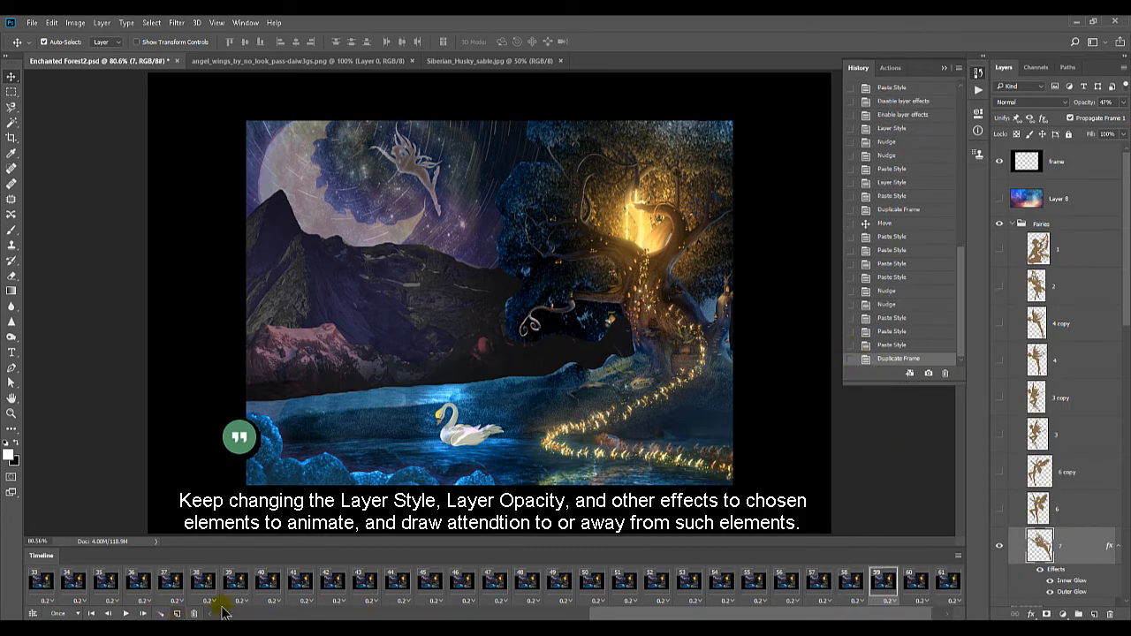
Nudge layer 7 slightly right and down in frame 59
{"action": "key", "text": "Right"}
{"action": "key", "text": "Right"}
{"action": "key", "text": "Right"}
{"action": "key", "text": "Right"}
{"action": "key", "text": "Right"}
{"action": "key", "text": "Down"}
{"action": "key", "text": "Down"}
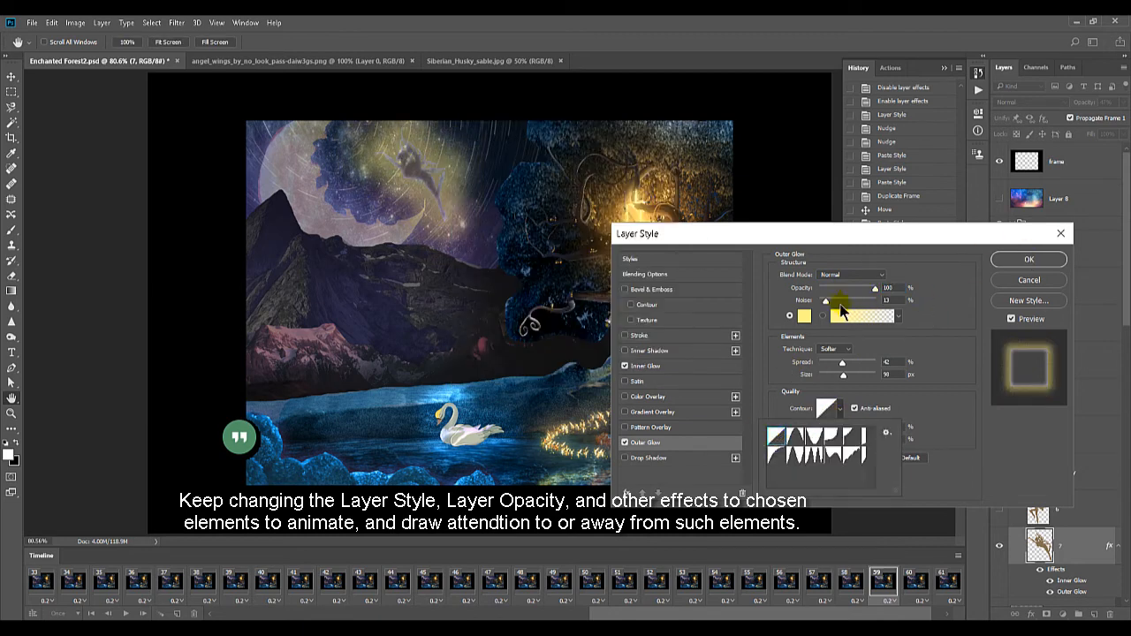
Turn off layer 7's Inner Glow in frame 59 and set its Outer Glow to 79% spread and about 46% opacity
{"action": "left_click", "coordinate": [864, 362]}
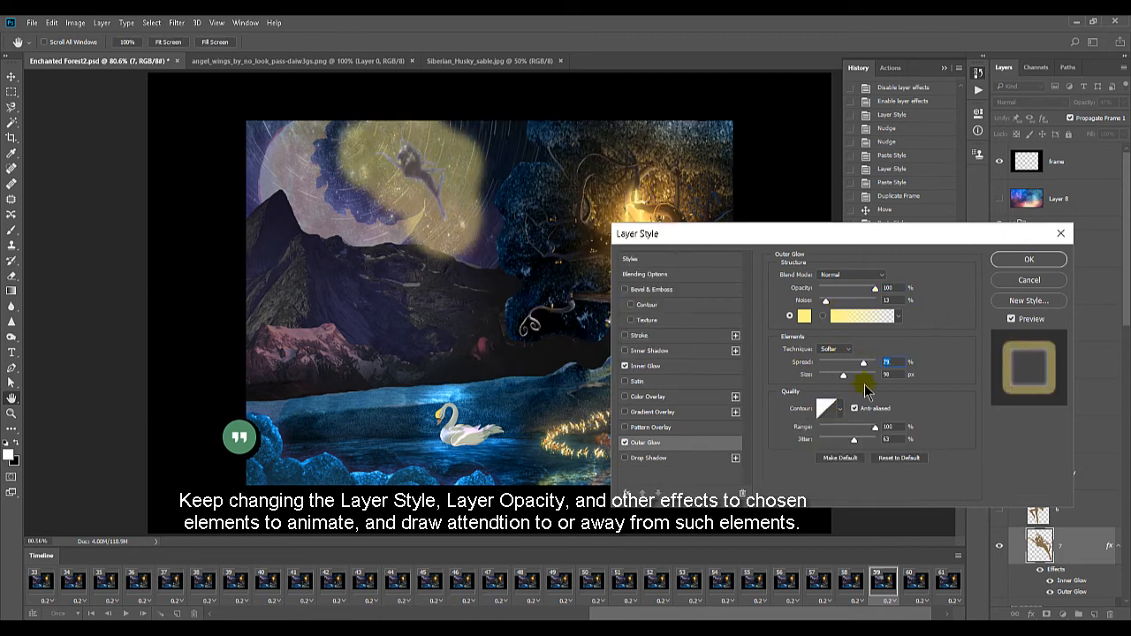
{"action": "left_click", "coordinate": [625, 366]}
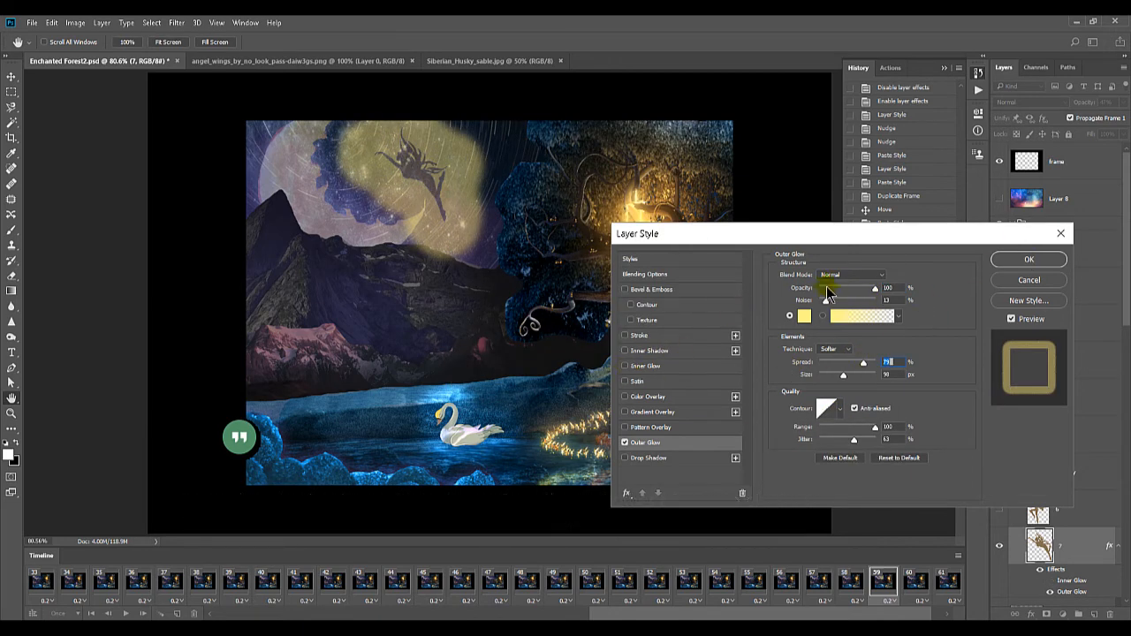
{"action": "left_click", "coordinate": [845, 289]}
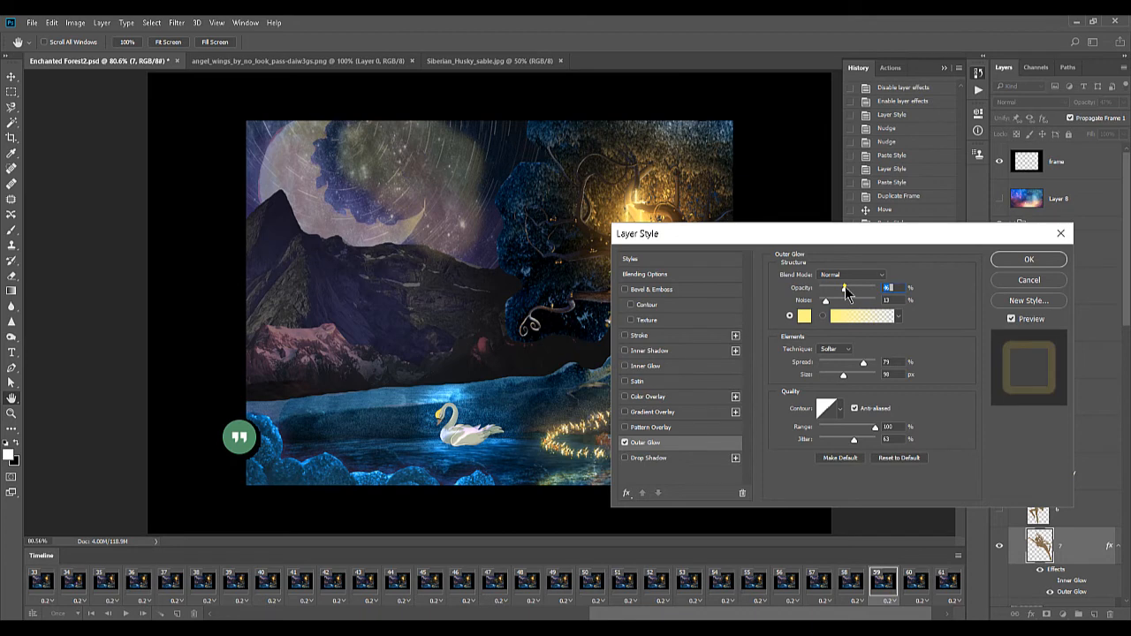
{"action": "left_click", "coordinate": [1030, 262]}
Play the animation to check the fairy's fade into a glow near the moon
{"action": "left_click", "coordinate": [125, 614]}
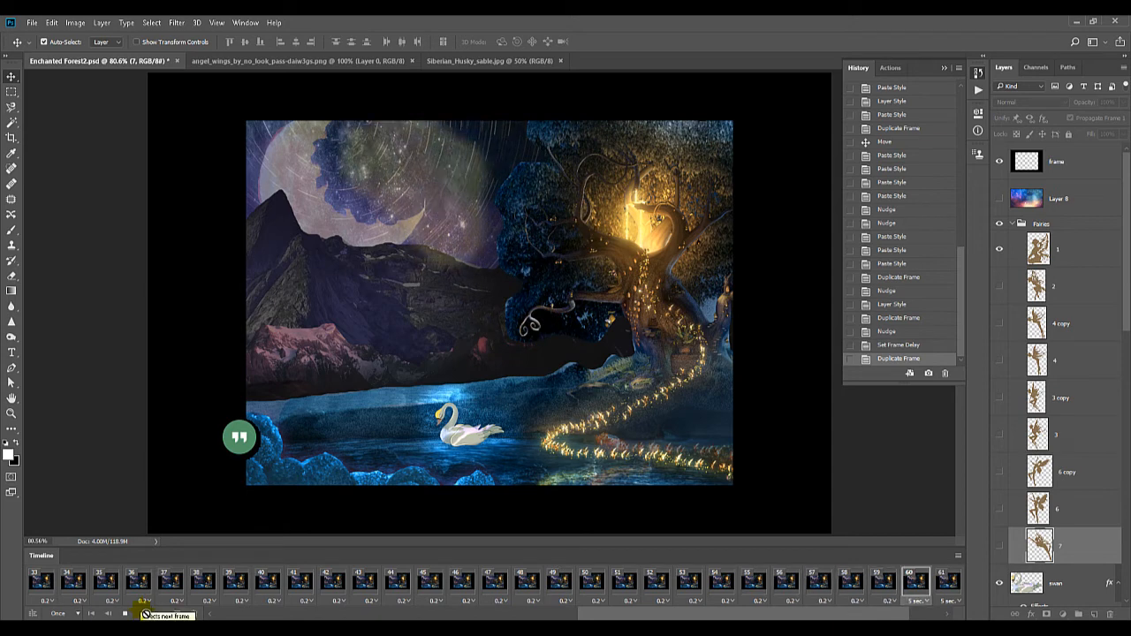
{"action": "left_click", "coordinate": [145, 614]}
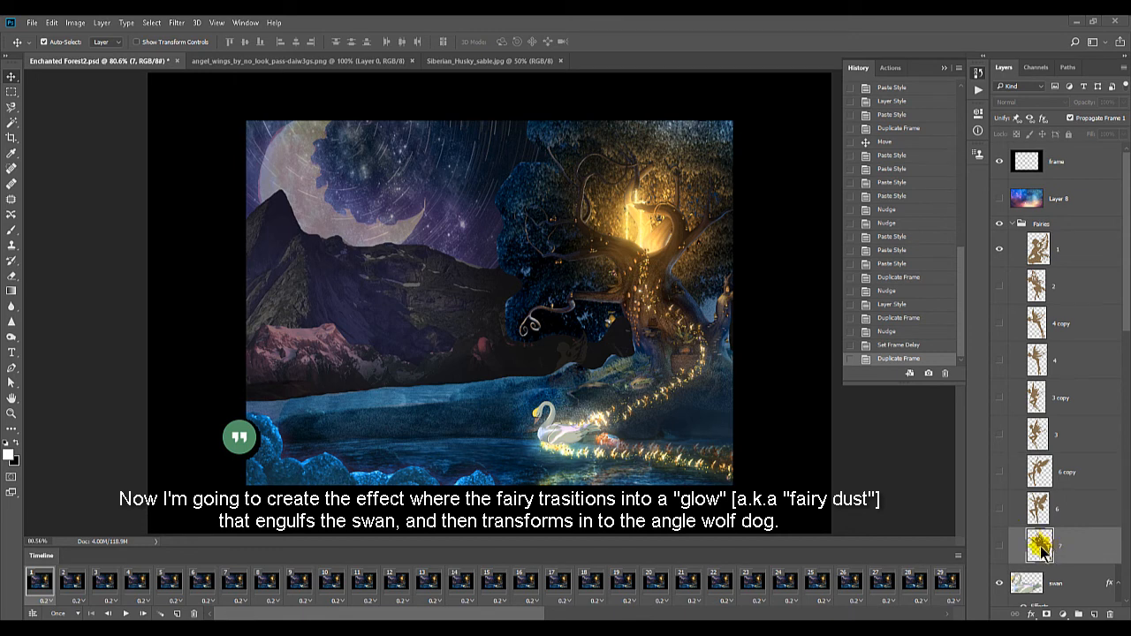
Duplicate layer 7 and, with frame 60 selected, rename the copy "fairy dust"
{"action": "left_click_drag", "start_coordinate": [1044, 550], "coordinate": [1096, 613]}
{"action": "left_click", "coordinate": [1043, 583]}
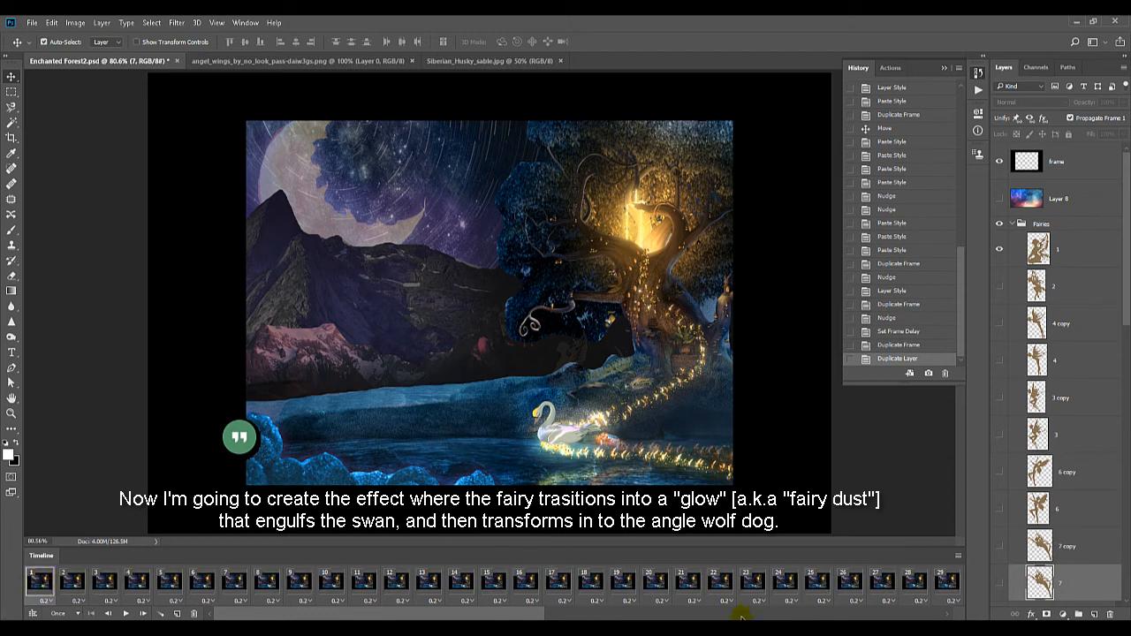
{"action": "left_click_drag", "start_coordinate": [523, 616], "coordinate": [906, 616]}
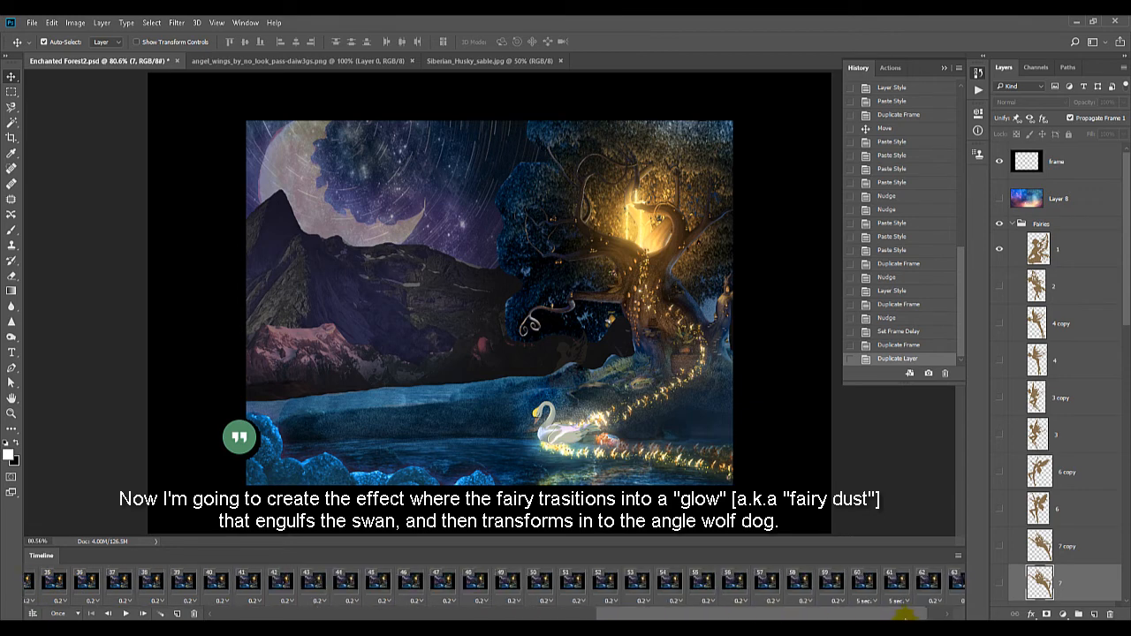
{"action": "left_click", "coordinate": [865, 580]}
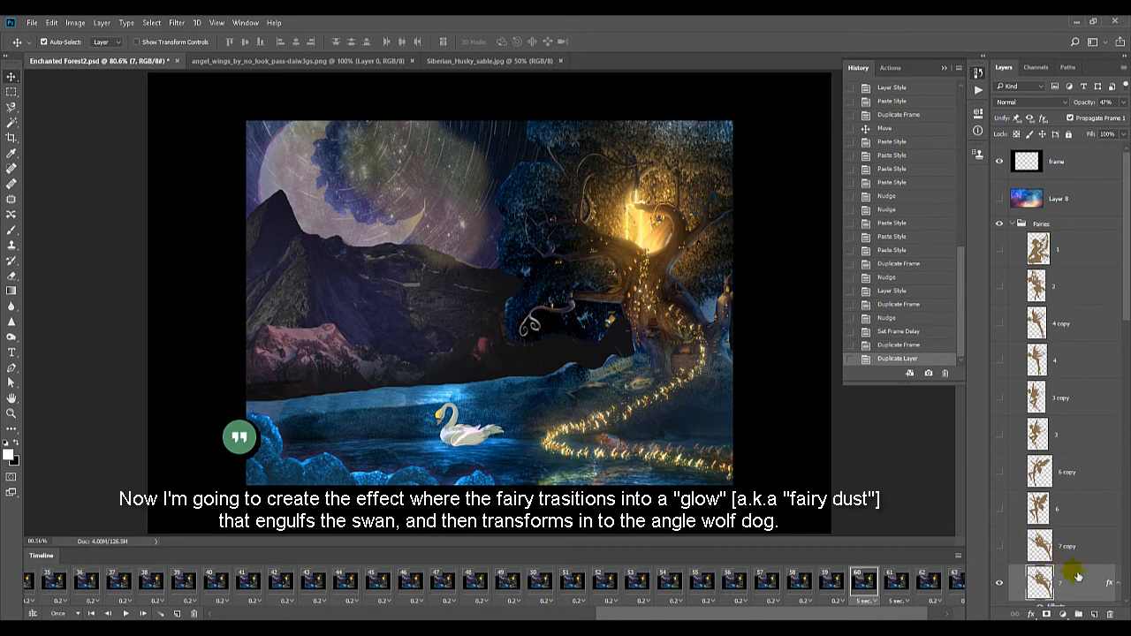
{"action": "scroll", "coordinate": [1077, 577], "scroll_direction": "down", "scroll_amount": 2}
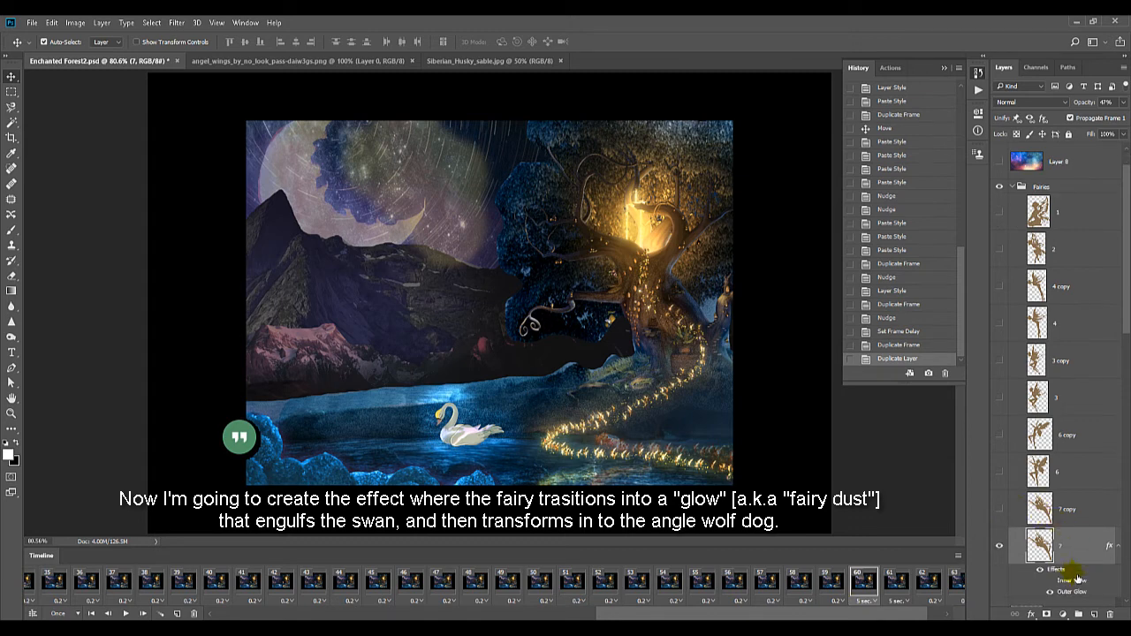
{"action": "double_click", "coordinate": [1069, 510]}
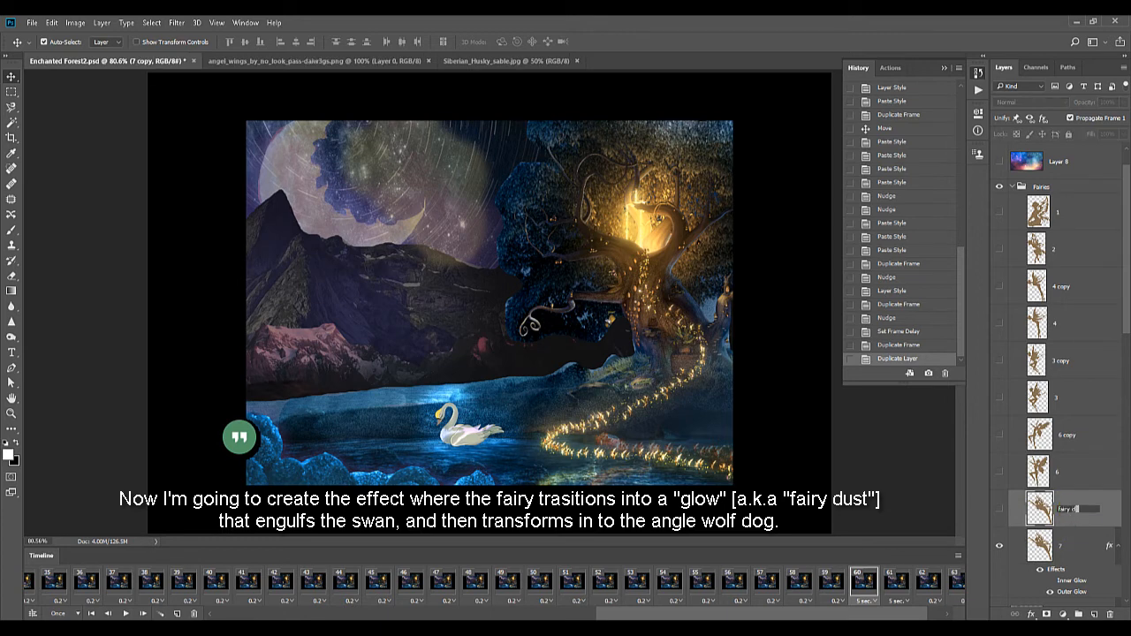
{"action": "type", "text": "fairy dust"}
{"action": "key", "text": "Return"}
Make the fairy dust layer visible in frame 60 and copy layer 7's layer style
{"action": "left_click", "coordinate": [999, 511]}
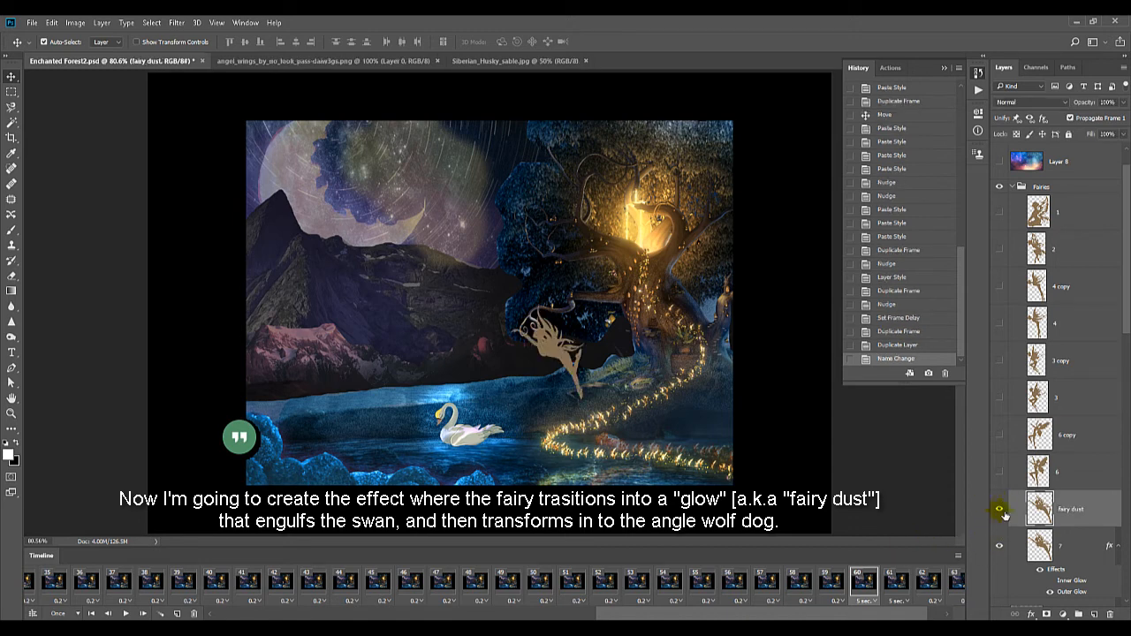
{"action": "right_click", "coordinate": [1072, 511]}
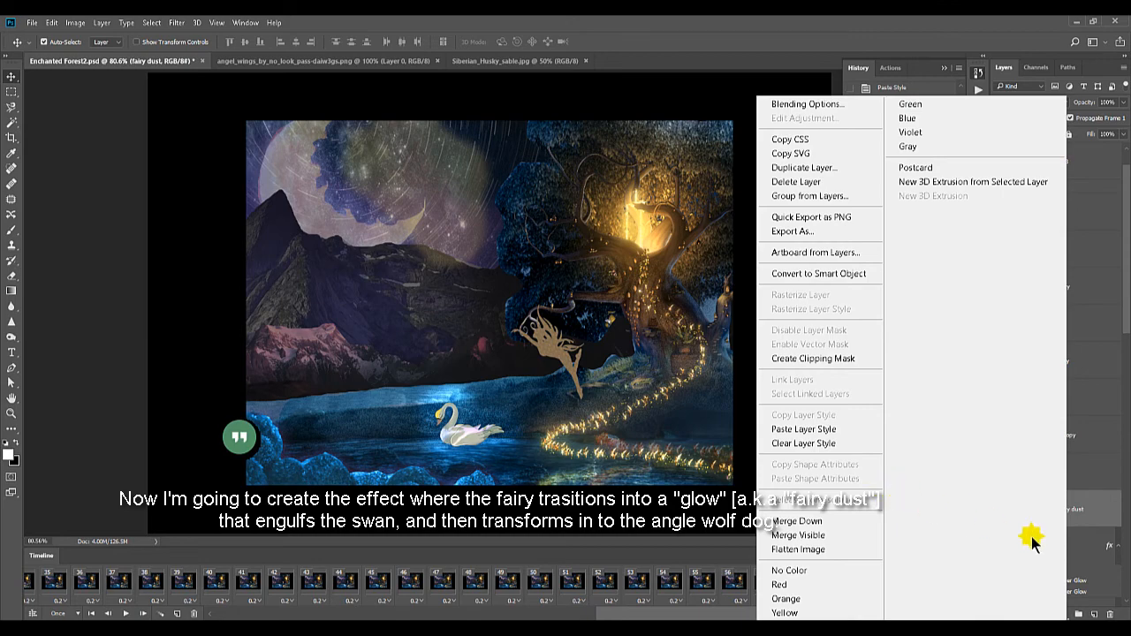
{"action": "left_click", "coordinate": [1071, 546]}
{"action": "right_click", "coordinate": [1075, 549]}
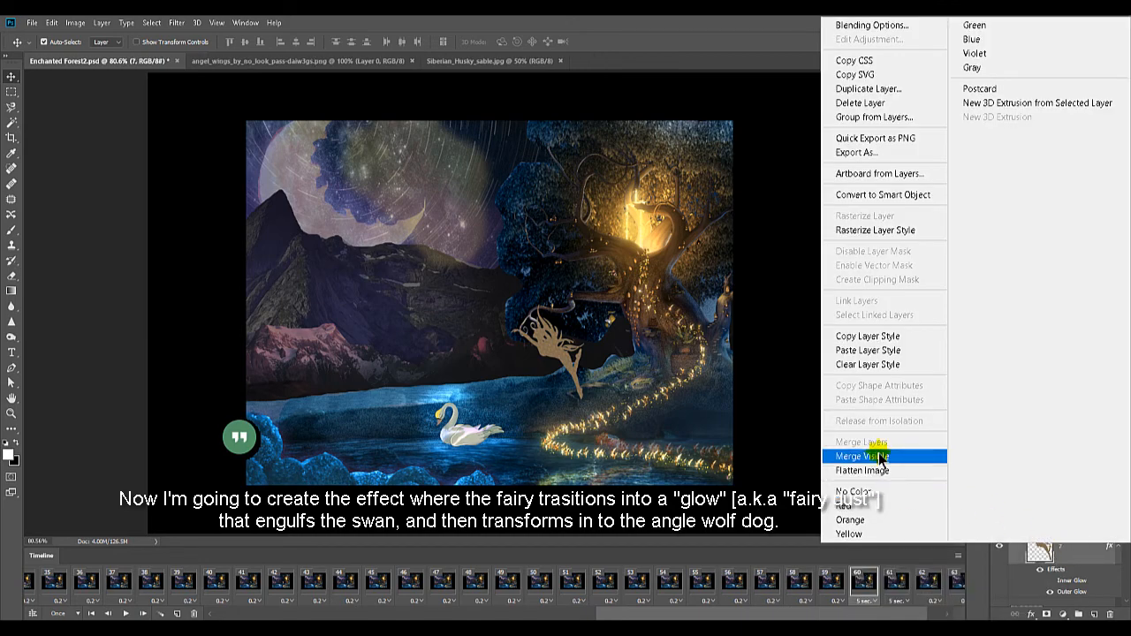
{"action": "left_click", "coordinate": [866, 337]}
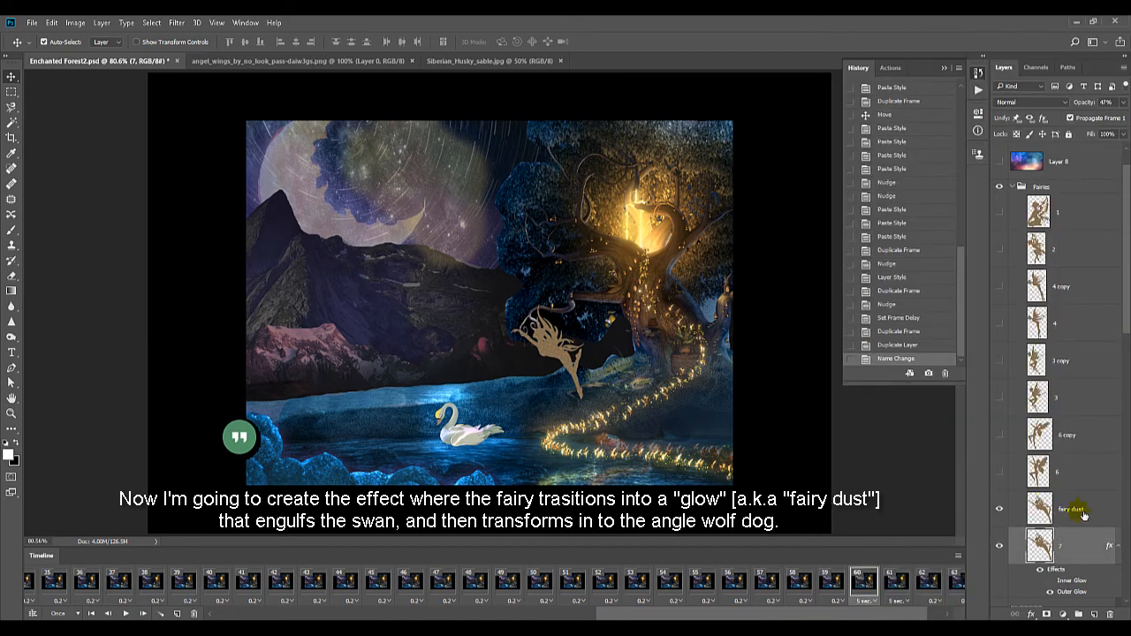
Place the fairy dust layer beneath layer 7 and paste the copied layer style onto it
{"action": "left_click_drag", "start_coordinate": [1083, 514], "coordinate": [1080, 558]}
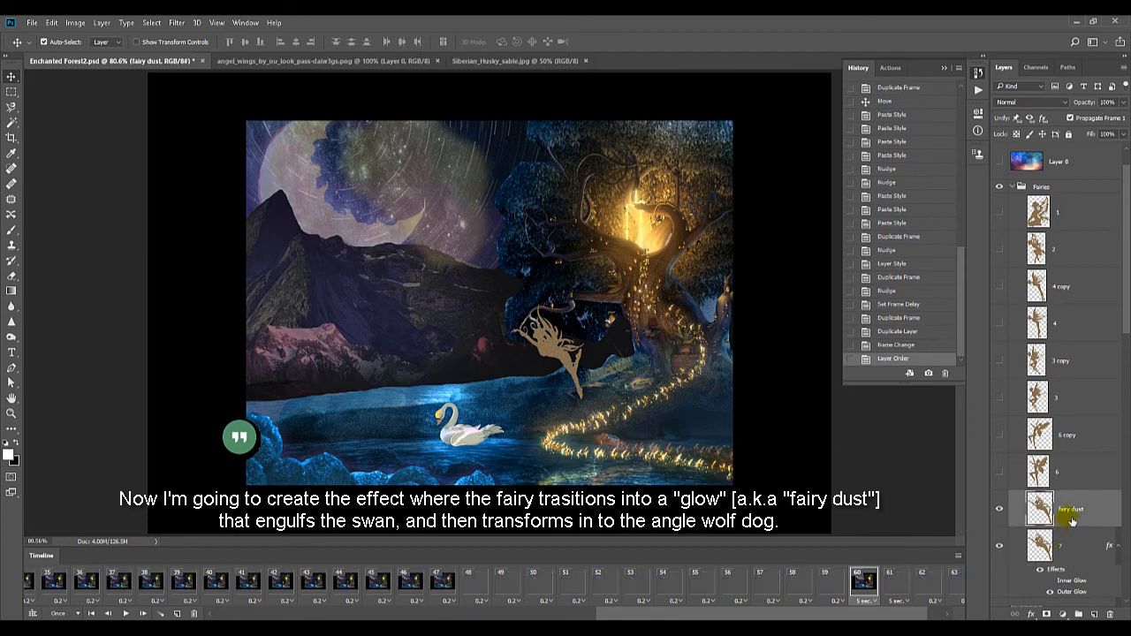
{"action": "right_click", "coordinate": [1074, 585]}
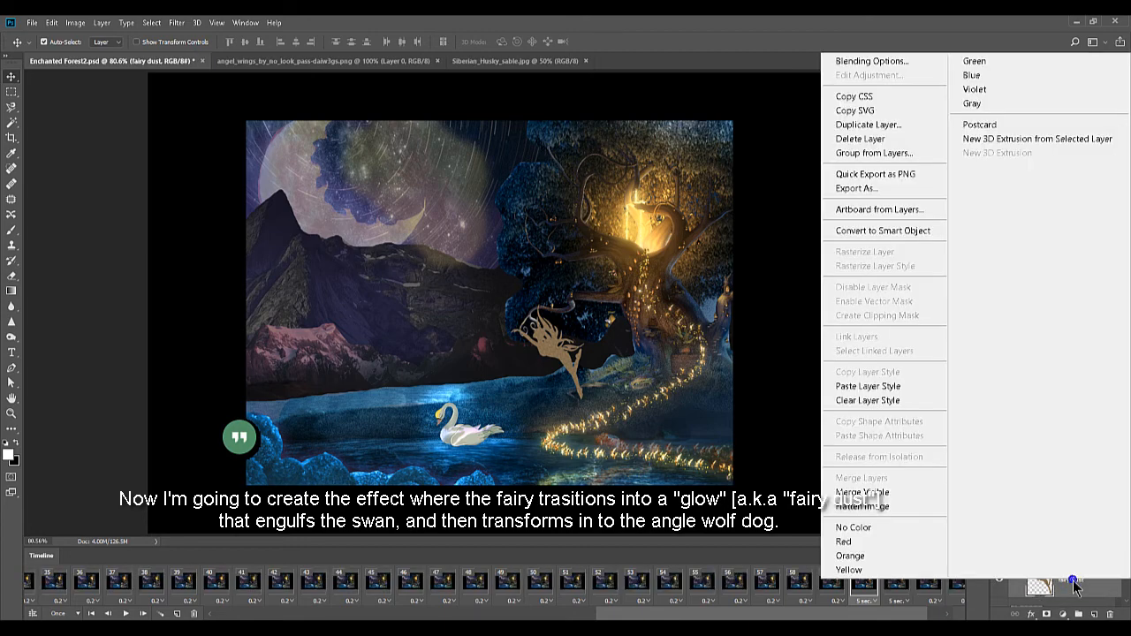
{"action": "left_click", "coordinate": [873, 386]}
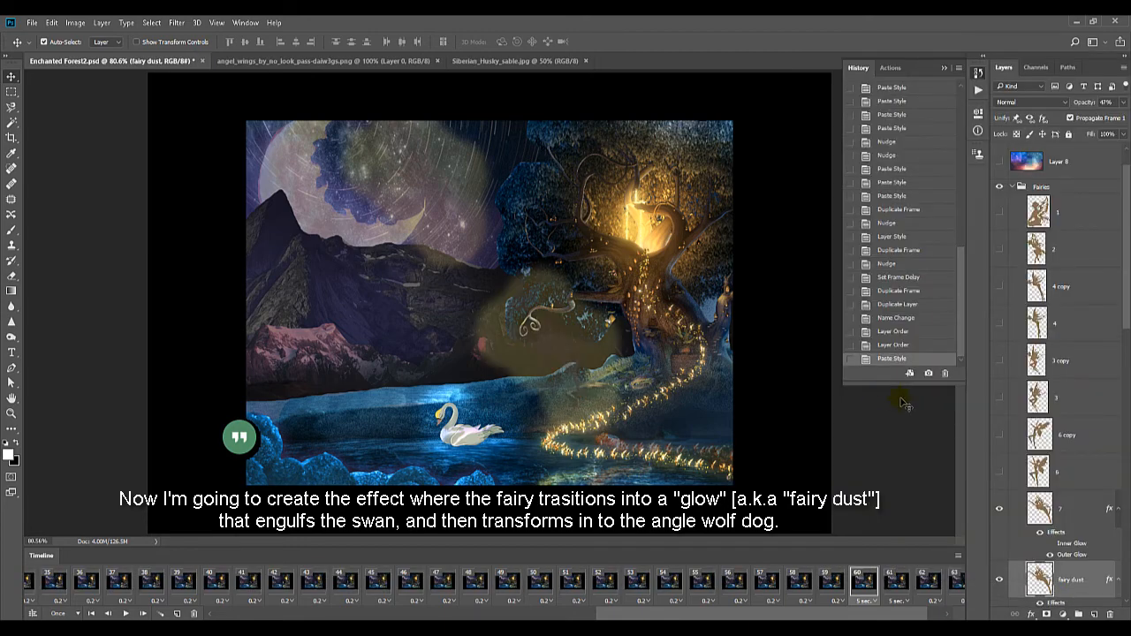
Move the fairy dust between the moon and the swan, rotate it about 29 degrees, and enable its Inner Glow
{"action": "left_click_drag", "start_coordinate": [562, 343], "coordinate": [435, 264]}
{"action": "key", "text": "ctrl+t"}
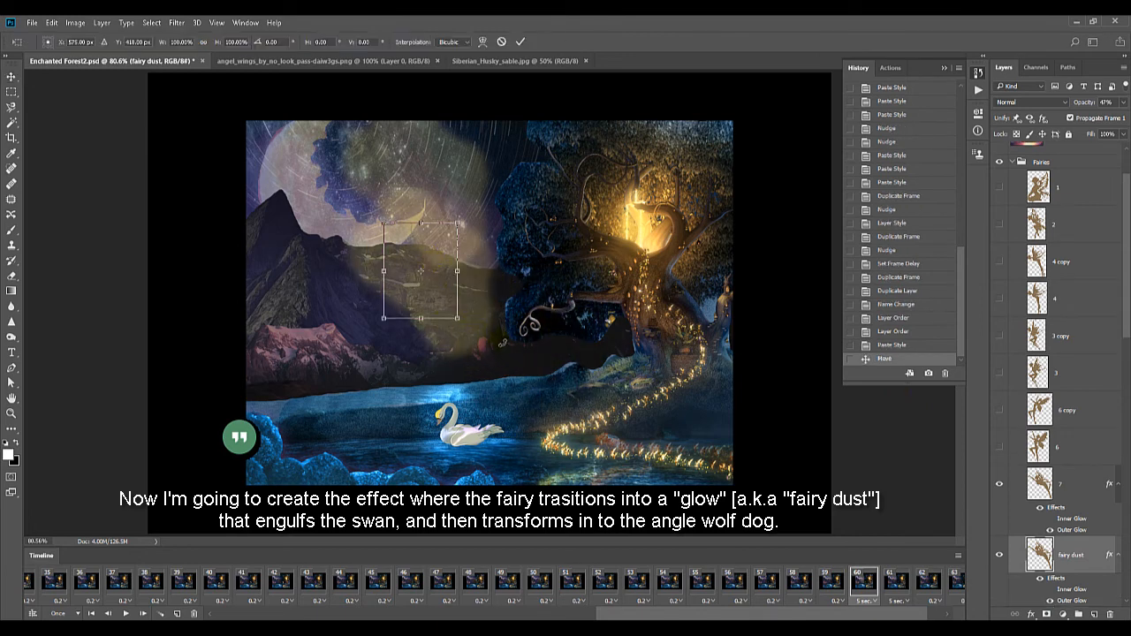
{"action": "left_click_drag", "start_coordinate": [495, 333], "coordinate": [453, 356]}
{"action": "left_click_drag", "start_coordinate": [423, 291], "coordinate": [429, 330]}
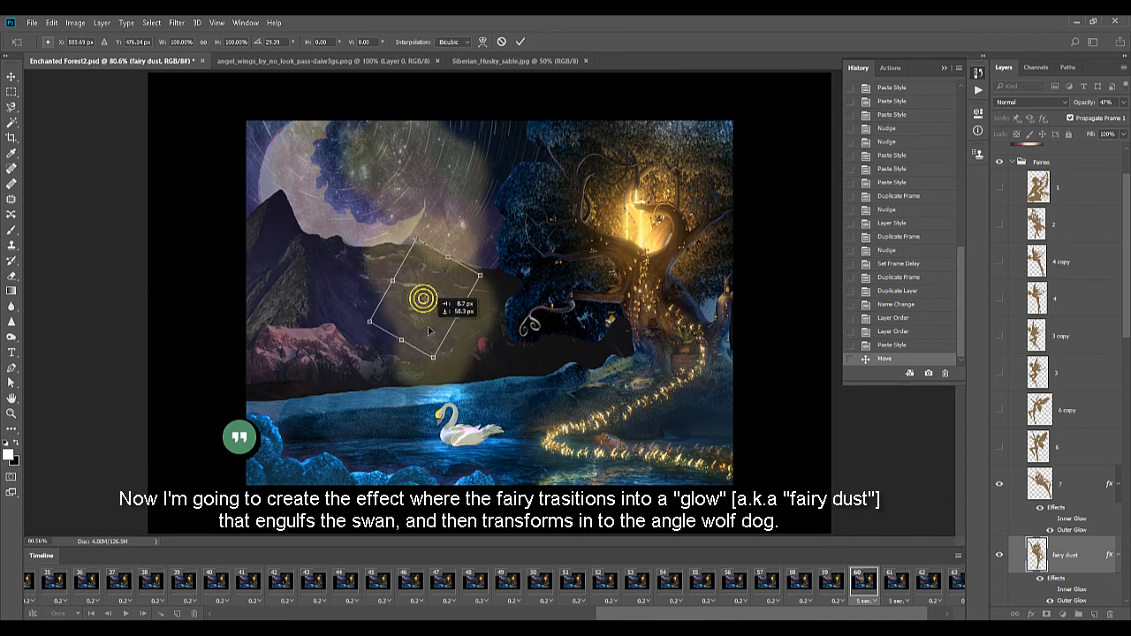
{"action": "key", "text": "Return"}
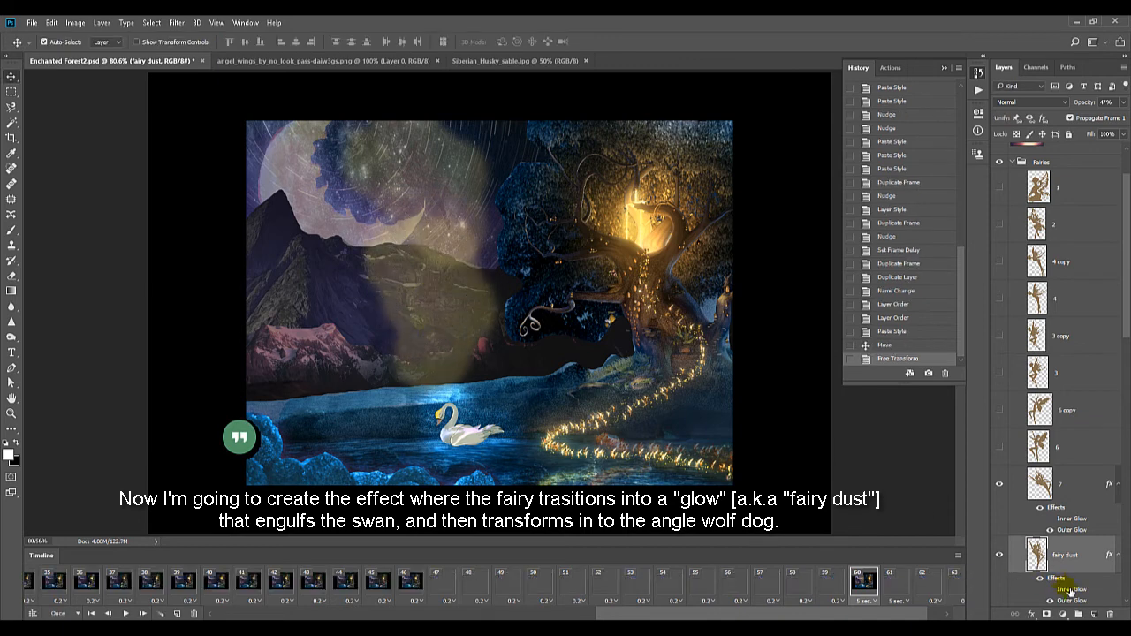
{"action": "left_click", "coordinate": [1045, 586]}
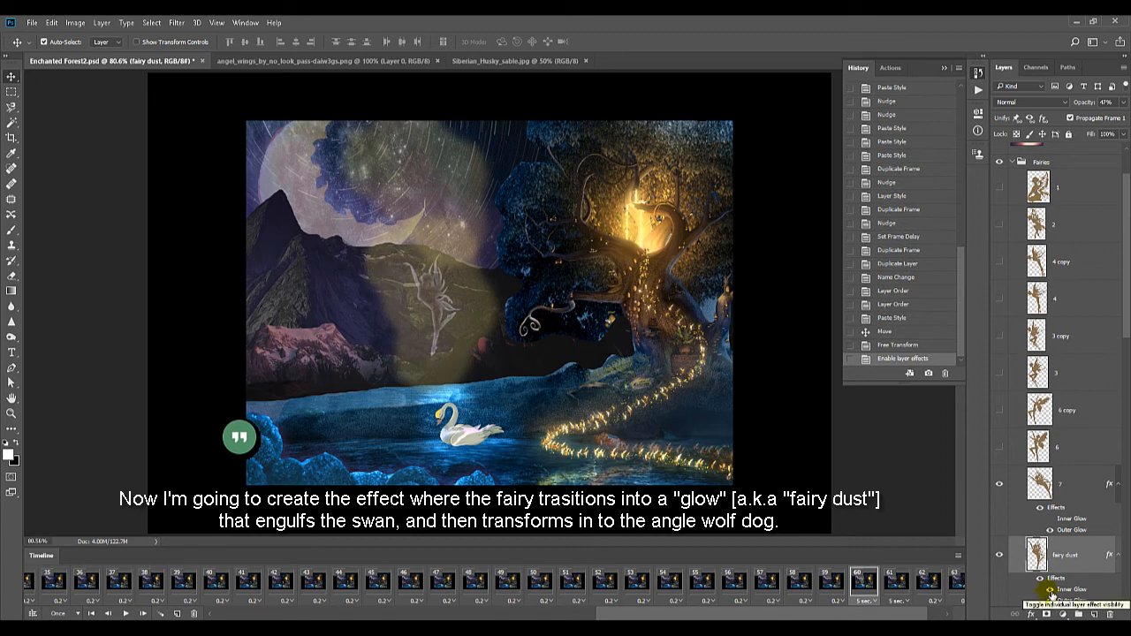
Apply a Motion Blur to the fairy dust layer with an 84° angle and a distance of 49 pixels
{"action": "left_click", "coordinate": [215, 23]}
{"action": "mouse_move", "coordinate": [176, 22]}
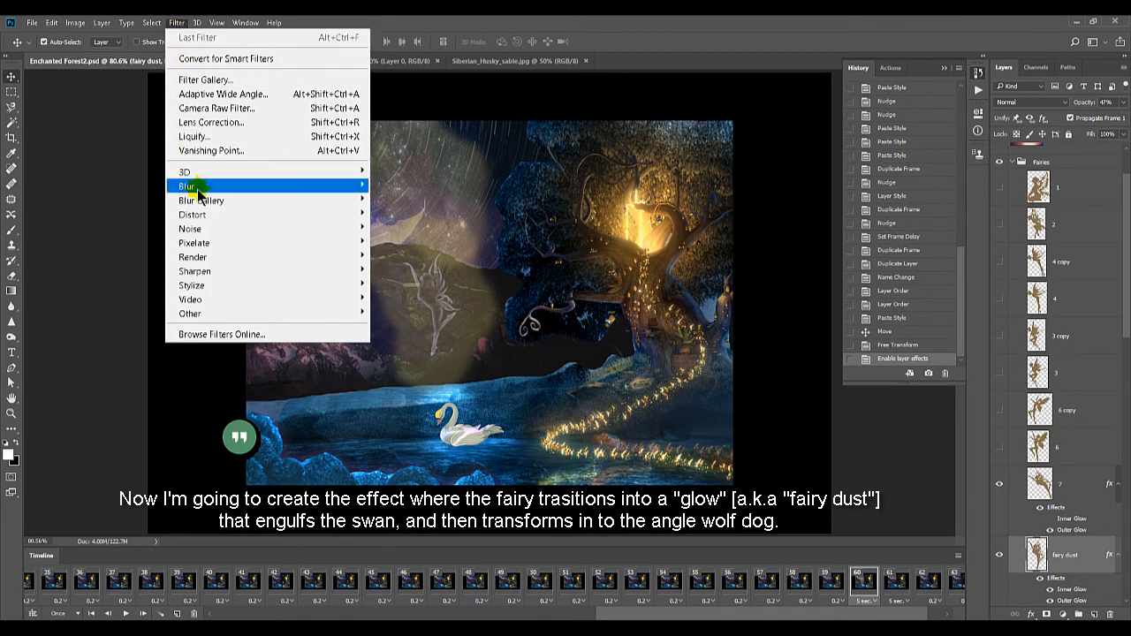
{"action": "mouse_move", "coordinate": [198, 189]}
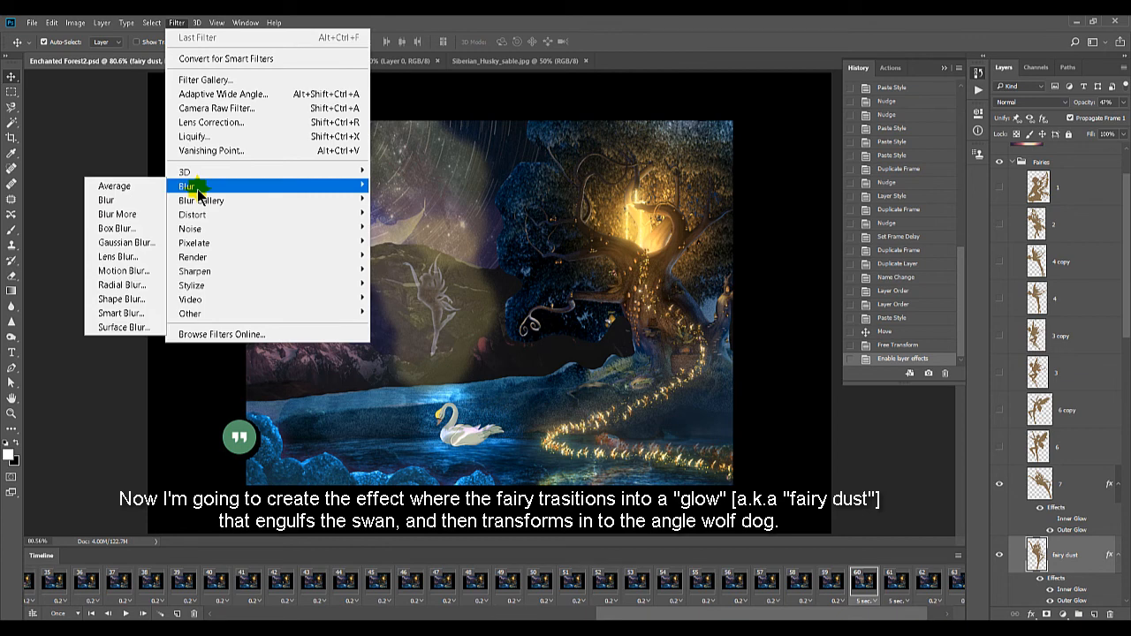
{"action": "left_click", "coordinate": [133, 271]}
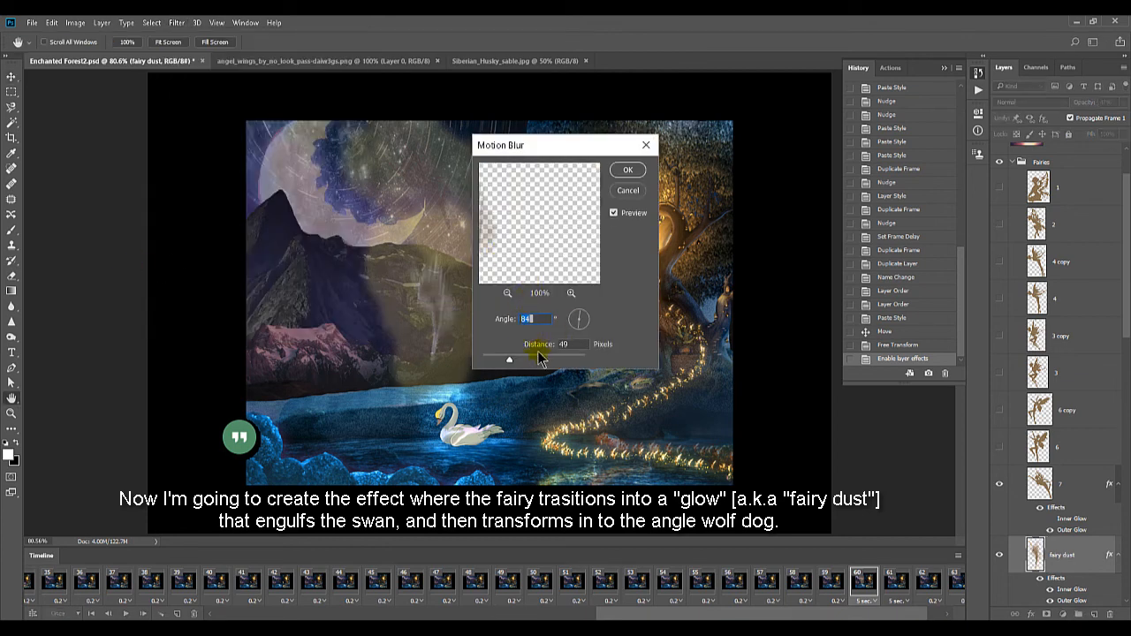
{"action": "left_click", "coordinate": [642, 175]}
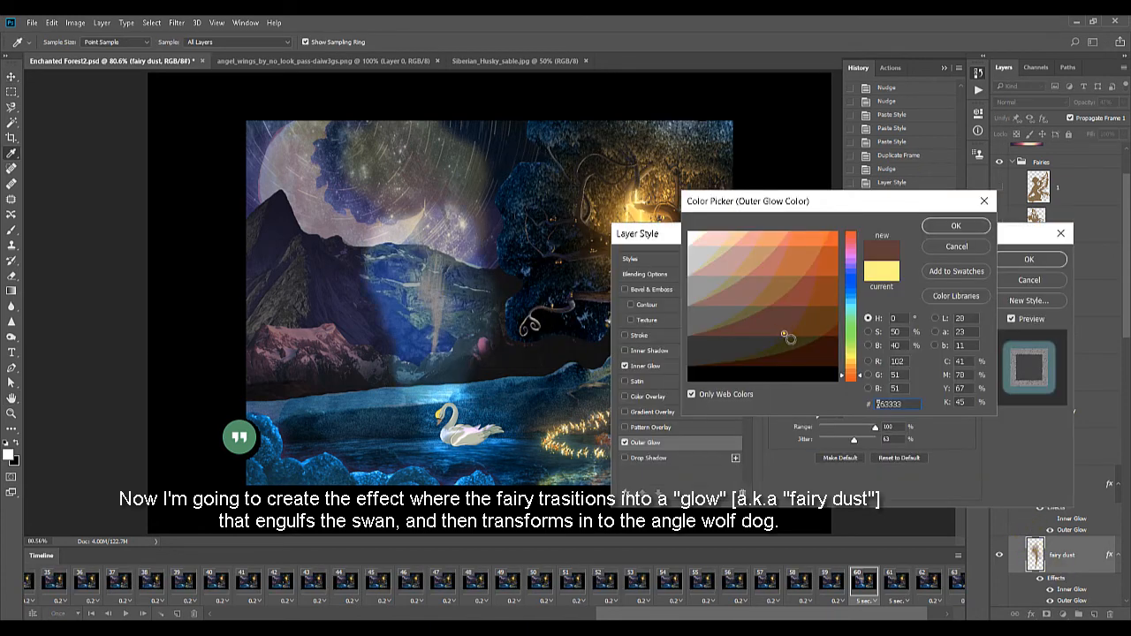
Set the fairy dust's Outer Glow colour to #663333 and move the dust down until it sits just above the swan
{"action": "left_click", "coordinate": [947, 226]}
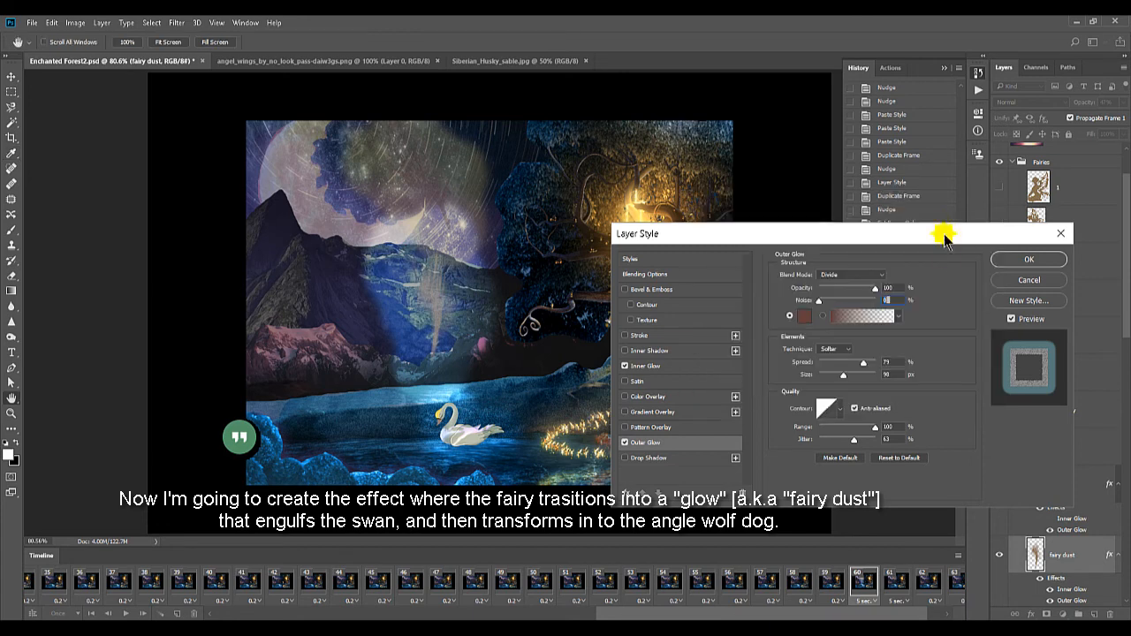
{"action": "left_click", "coordinate": [1029, 260]}
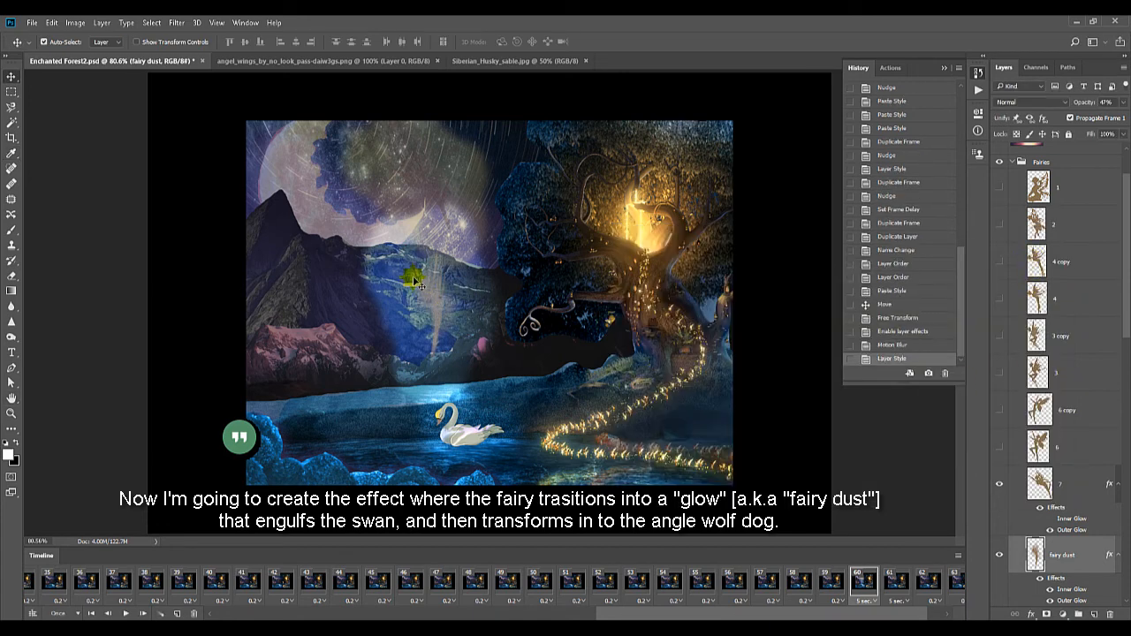
{"action": "left_click_drag", "start_coordinate": [415, 281], "coordinate": [438, 360]}
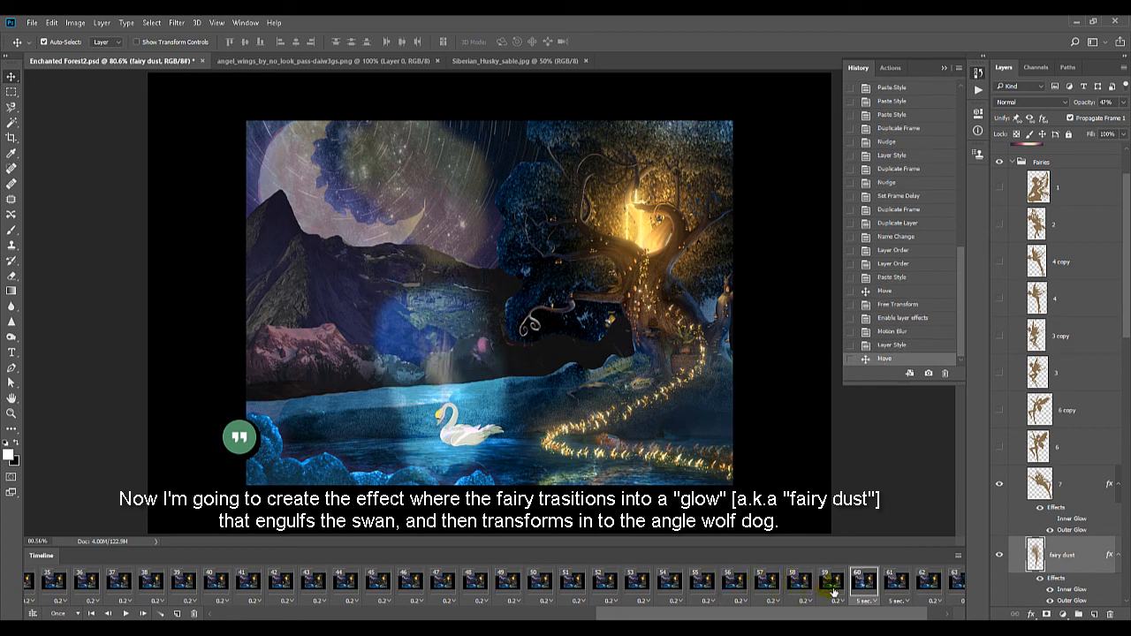
Duplicate frame 60 and, in the original frame, shift the fairy dust slightly upward away from the swan
{"action": "left_click", "coordinate": [177, 614]}
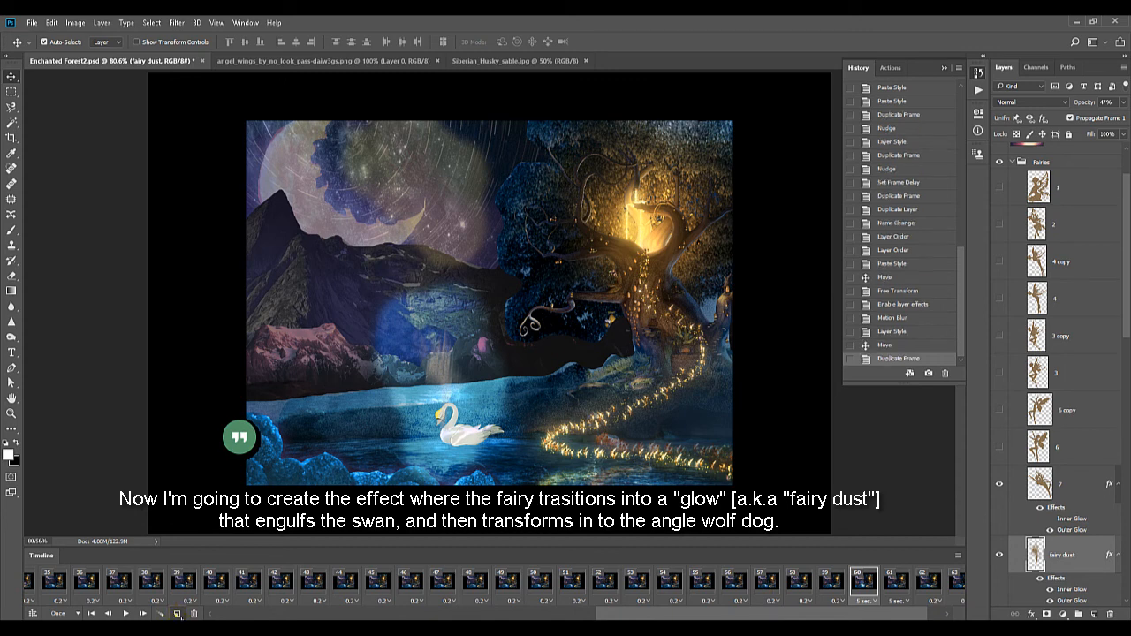
{"action": "left_click", "coordinate": [178, 613]}
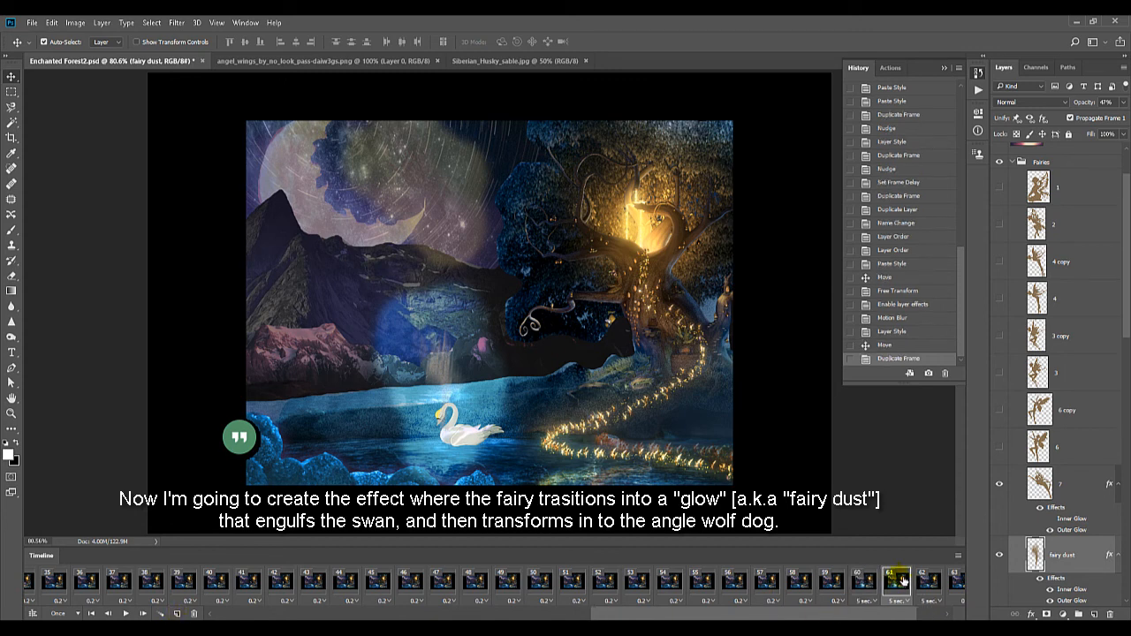
{"action": "left_click", "coordinate": [864, 581]}
{"action": "left_click_drag", "start_coordinate": [439, 317], "coordinate": [442, 349]}
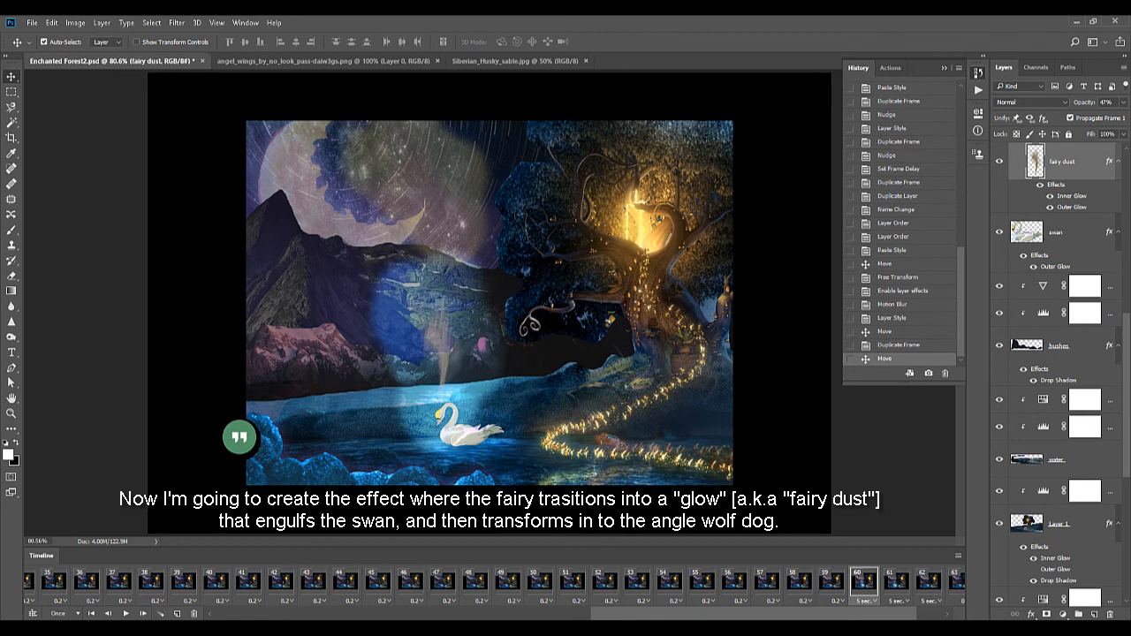
Duplicate frame 60 again and raise the fairy dust in frame 60 over the mountains
{"action": "left_click", "coordinate": [177, 614]}
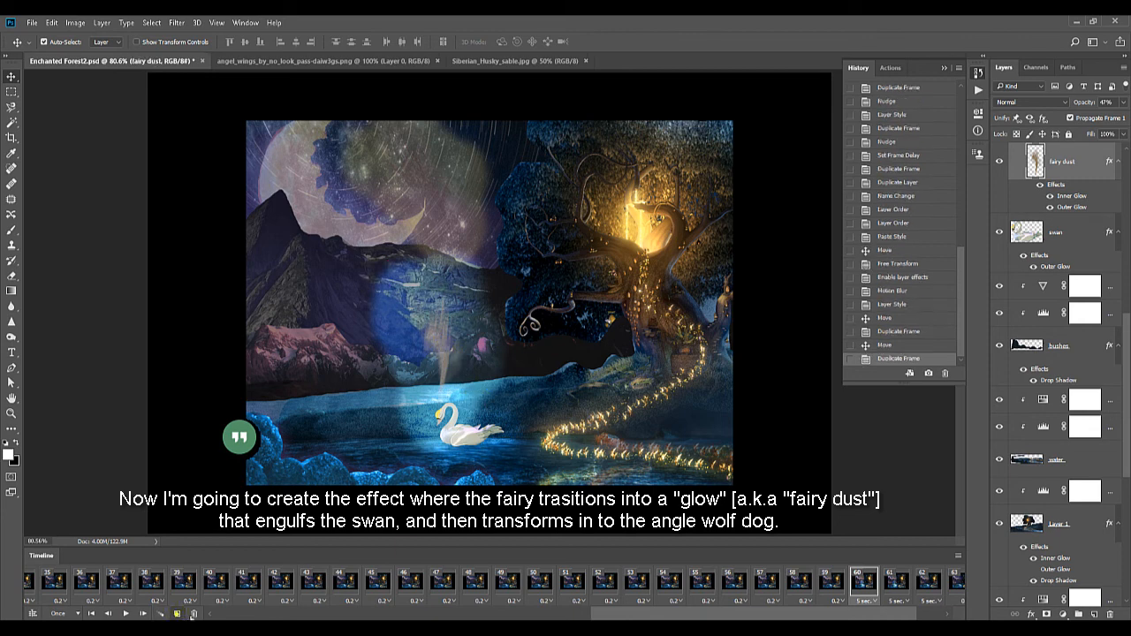
{"action": "left_click", "coordinate": [864, 580]}
{"action": "left_click_drag", "start_coordinate": [440, 343], "coordinate": [435, 288]}
Check frames 58 to 60, then duplicate frame 60 once more and lift its fairy dust up beside the moon
{"action": "left_click", "coordinate": [793, 581]}
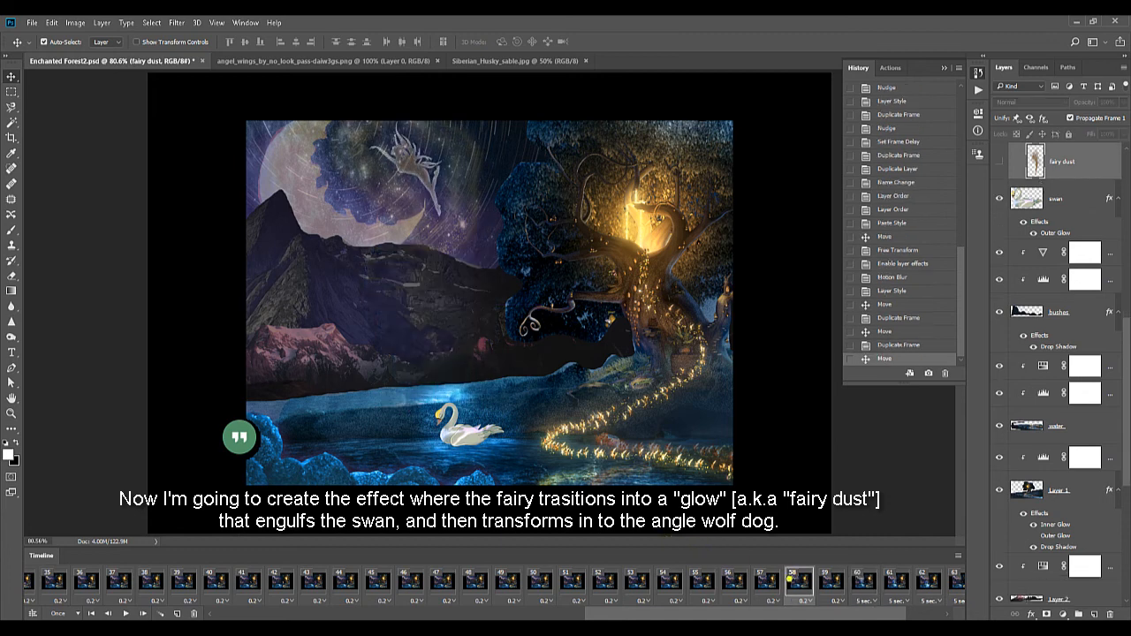
{"action": "left_click", "coordinate": [144, 613]}
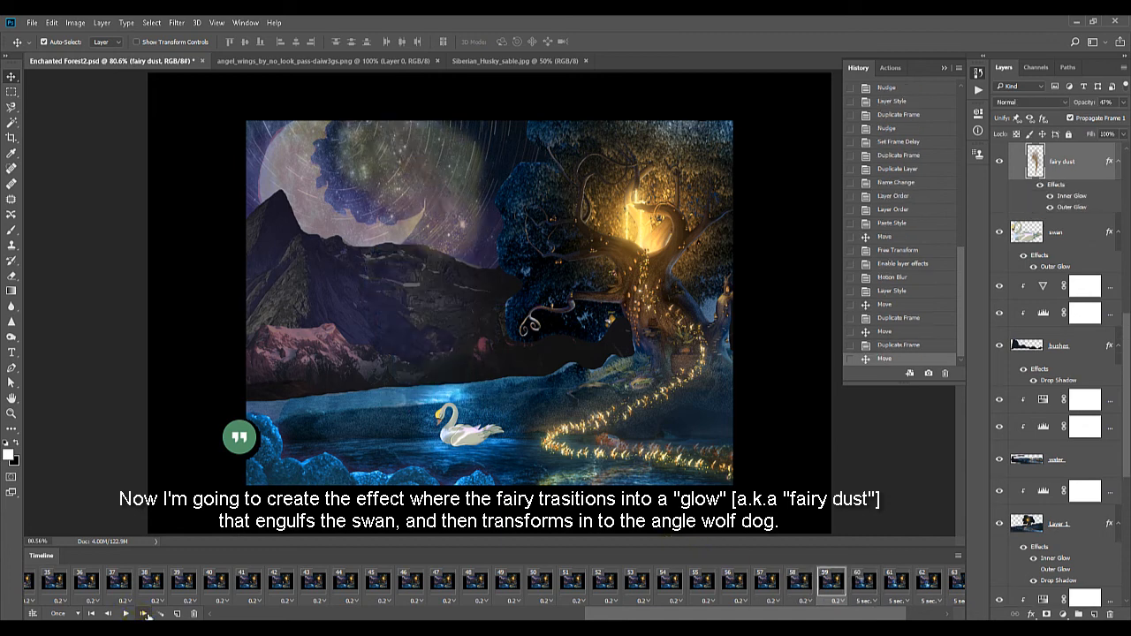
{"action": "left_click", "coordinate": [144, 613]}
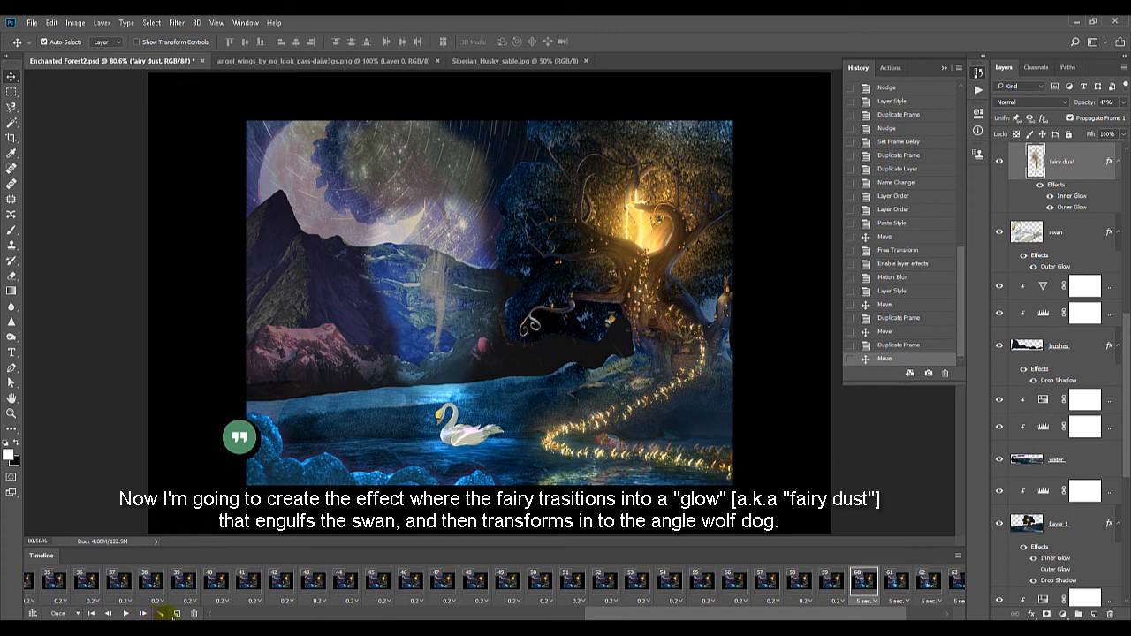
{"action": "left_click", "coordinate": [176, 614]}
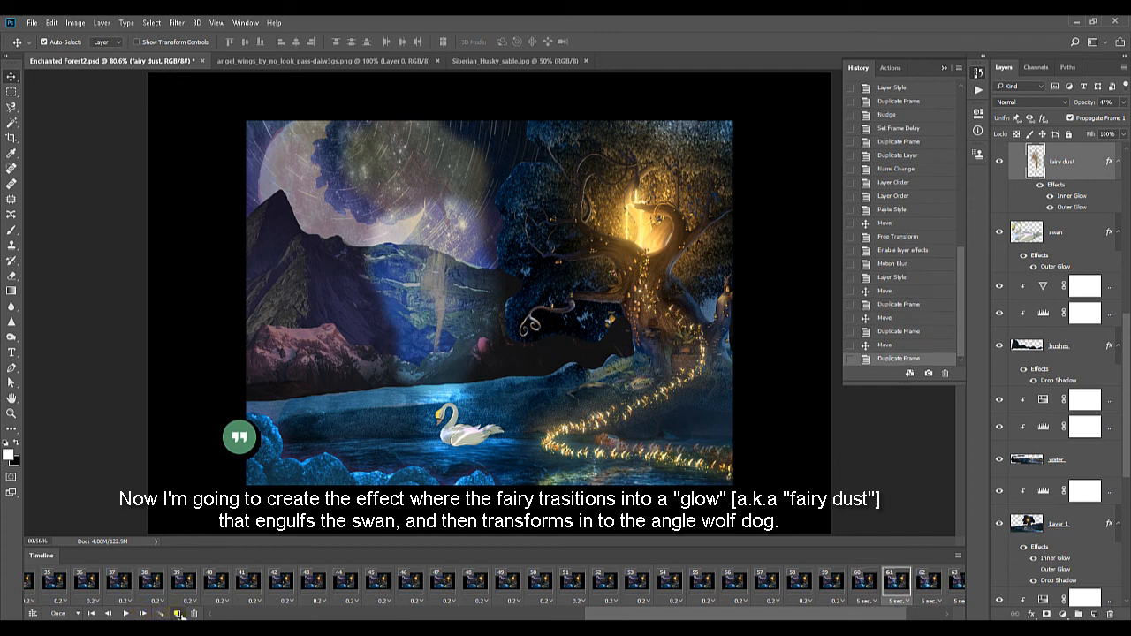
{"action": "left_click", "coordinate": [865, 583]}
{"action": "left_click_drag", "start_coordinate": [438, 292], "coordinate": [430, 234]}
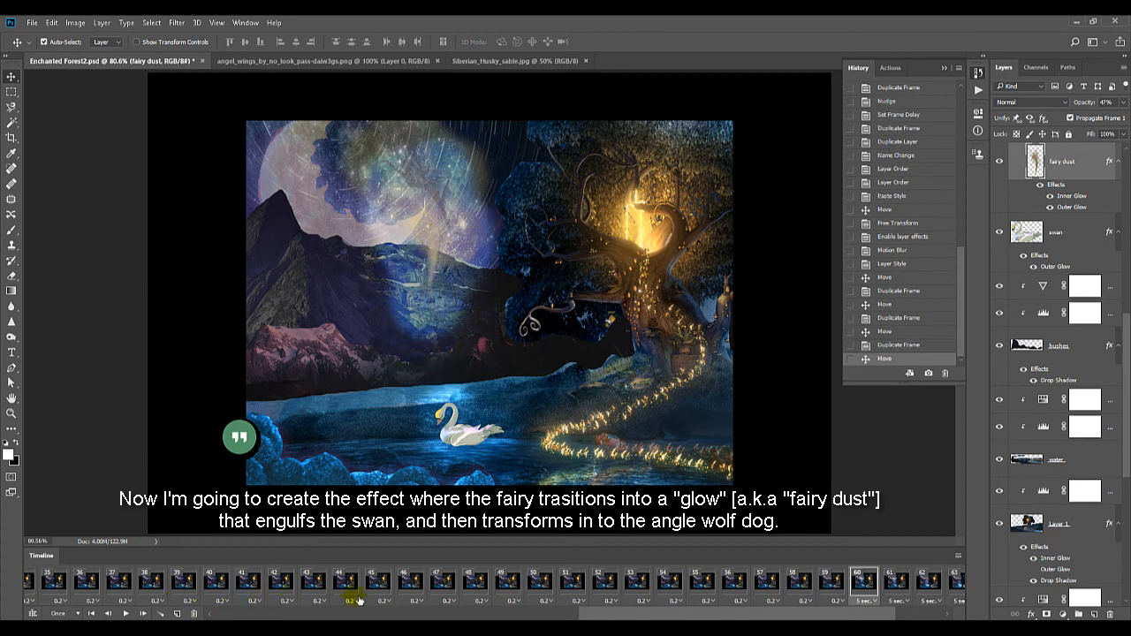
Step through the animation from frame 48 to check how the fairy's flight leads into the fairy dust
{"action": "left_click", "coordinate": [474, 587]}
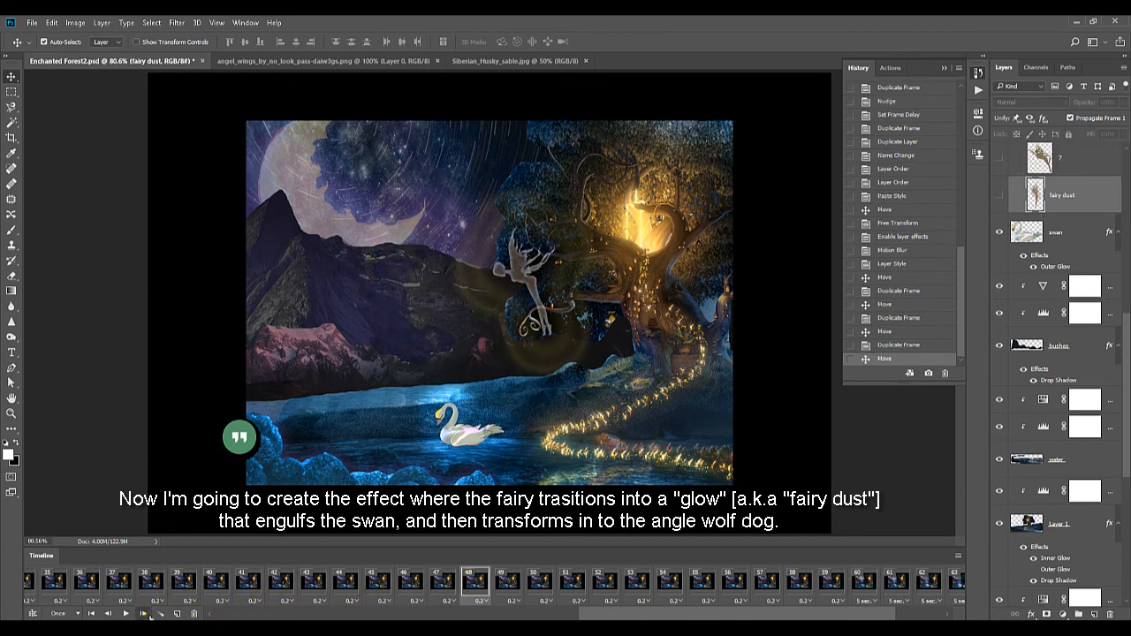
{"action": "left_click", "coordinate": [148, 614]}
{"action": "left_click", "coordinate": [148, 615]}
{"action": "left_click", "coordinate": [148, 614]}
{"action": "left_click", "coordinate": [148, 614]}
{"action": "left_click", "coordinate": [148, 614]}
{"action": "left_click", "coordinate": [147, 614]}
{"action": "left_click", "coordinate": [147, 615]}
{"action": "left_click", "coordinate": [147, 615]}
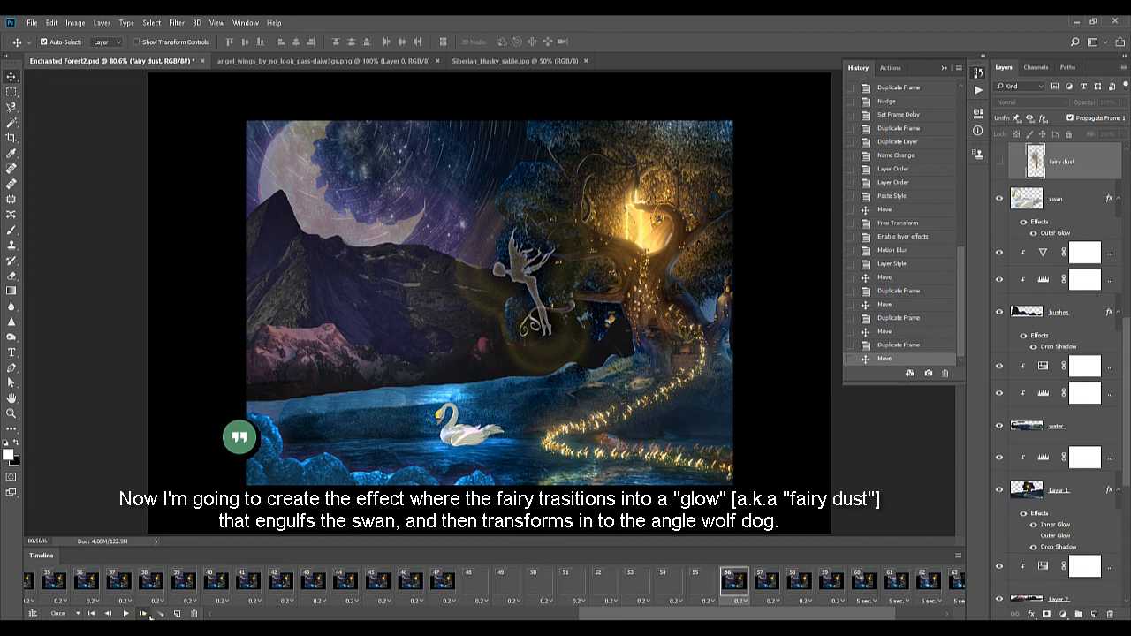
{"action": "left_click", "coordinate": [148, 615]}
{"action": "left_click", "coordinate": [147, 614]}
{"action": "left_click", "coordinate": [148, 615]}
Play the animation and set the delay of the fairy dust frames 60 to 63 to 0.2 seconds
{"action": "left_click", "coordinate": [129, 615]}
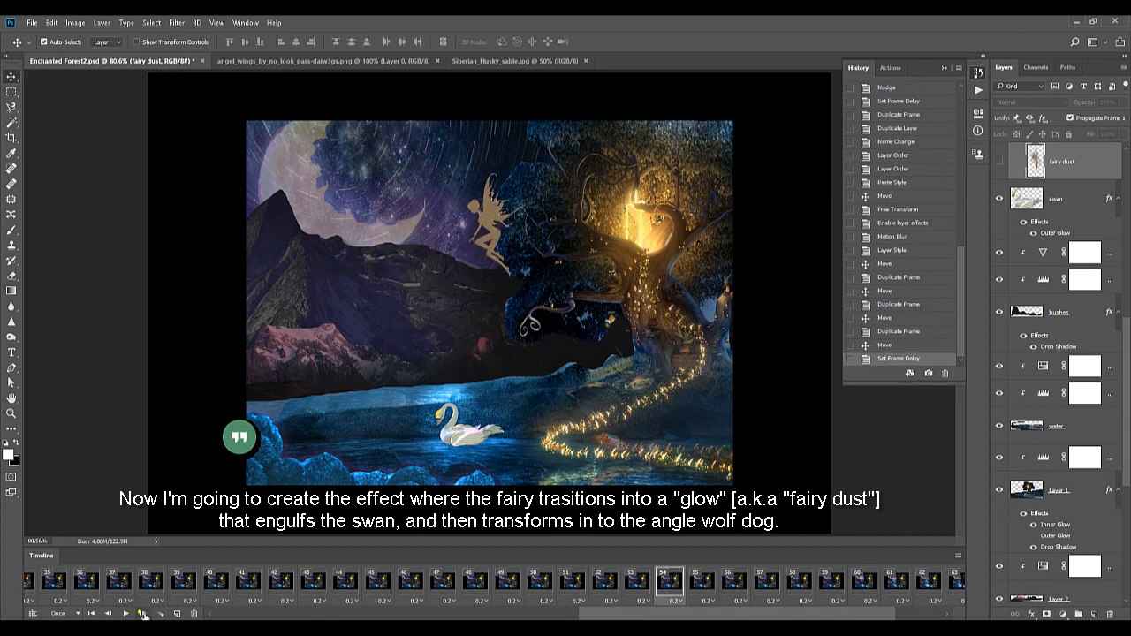
{"action": "left_click", "coordinate": [144, 615]}
{"action": "left_click", "coordinate": [144, 615]}
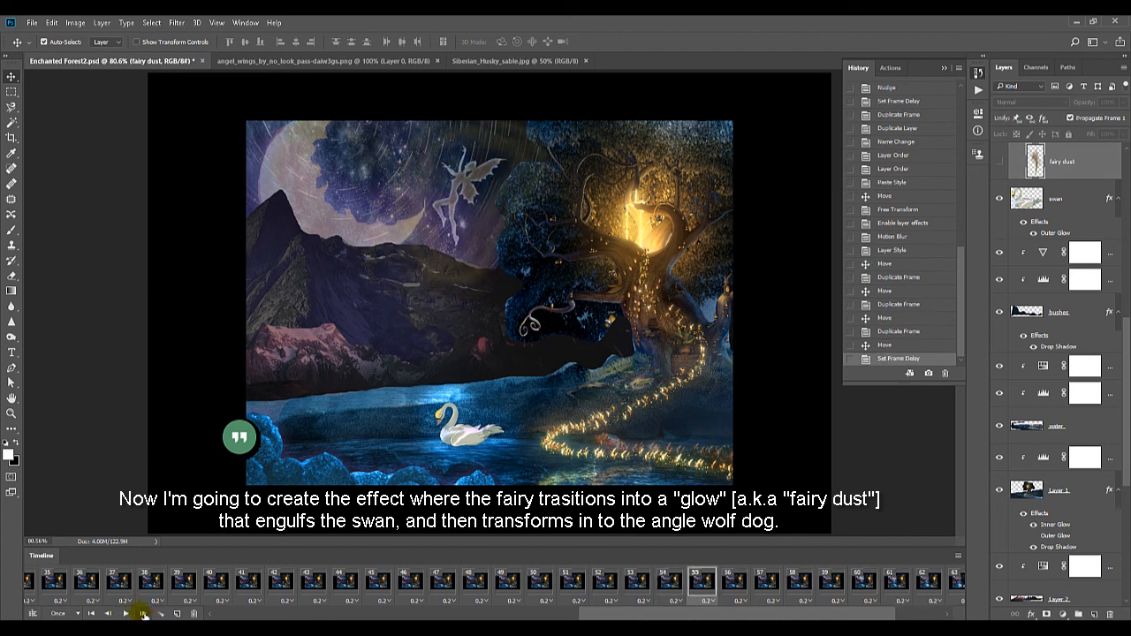
Step through frames 55 to 64 to examine the transition from the fairy to the descending fairy dust
{"action": "left_click", "coordinate": [141, 614]}
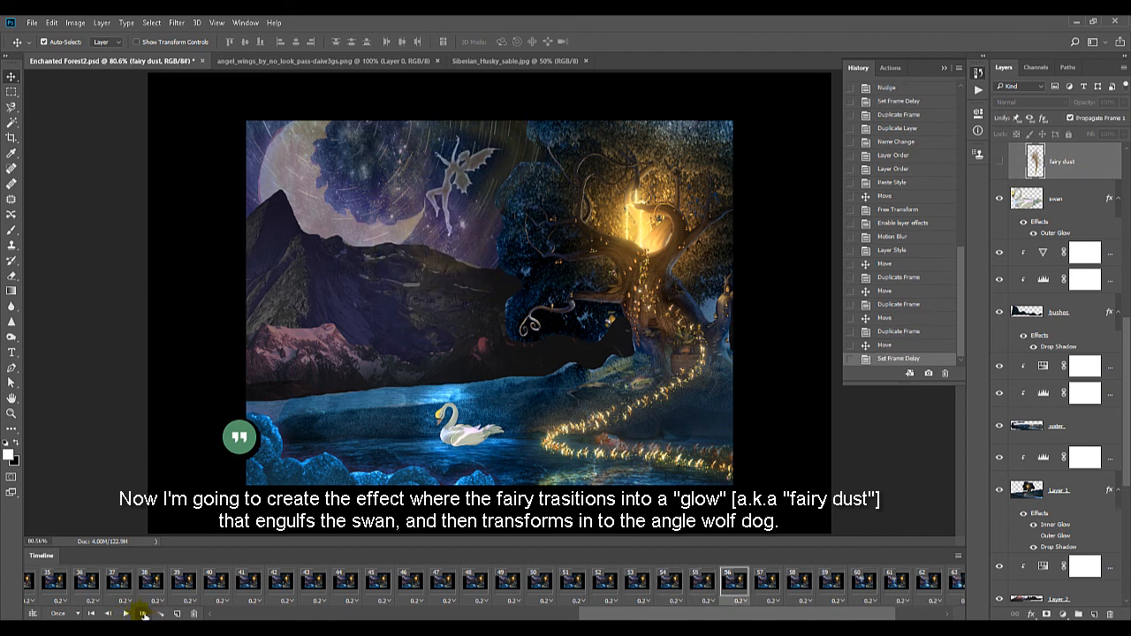
{"action": "left_click", "coordinate": [143, 613]}
{"action": "left_click", "coordinate": [139, 612]}
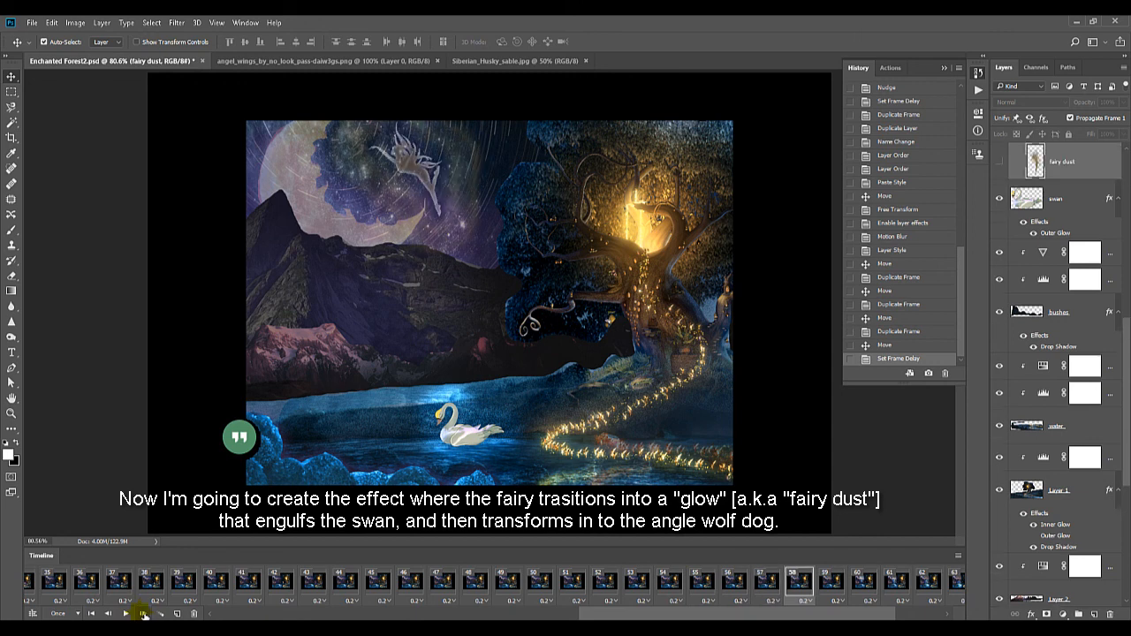
{"action": "left_click", "coordinate": [143, 615]}
{"action": "left_click", "coordinate": [143, 614]}
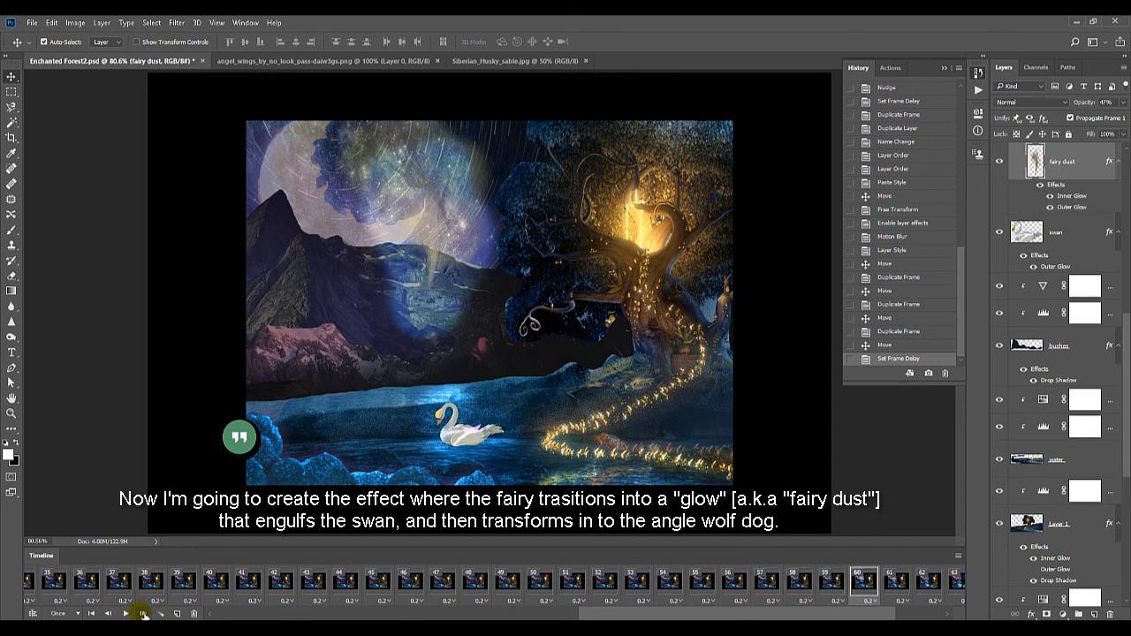
{"action": "left_click", "coordinate": [141, 614]}
{"action": "left_click", "coordinate": [141, 613]}
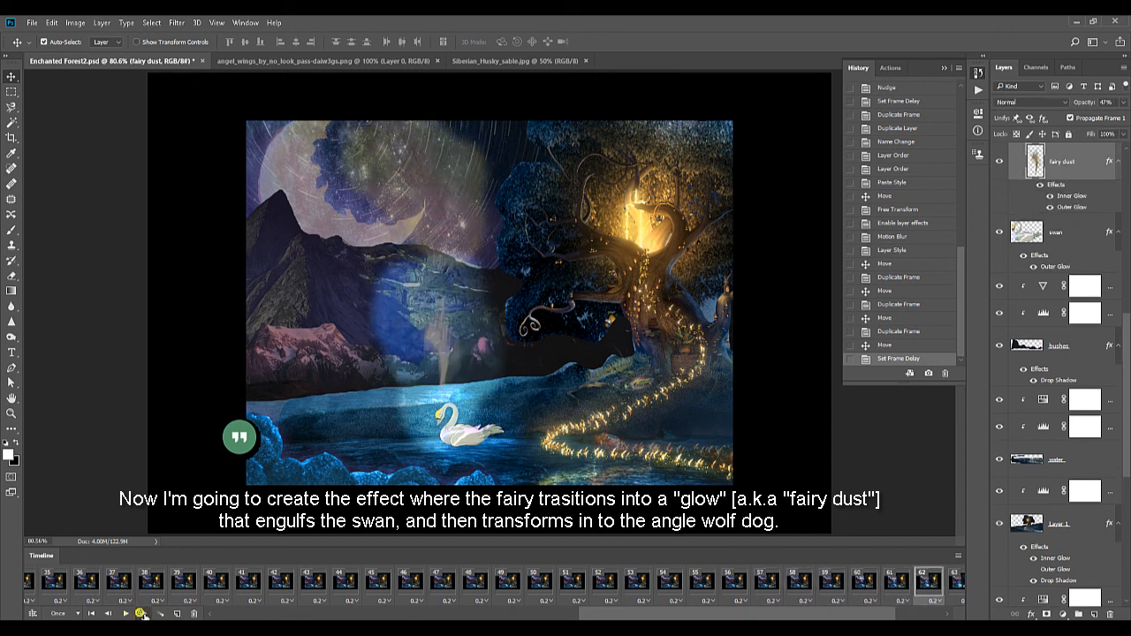
{"action": "left_click", "coordinate": [142, 613]}
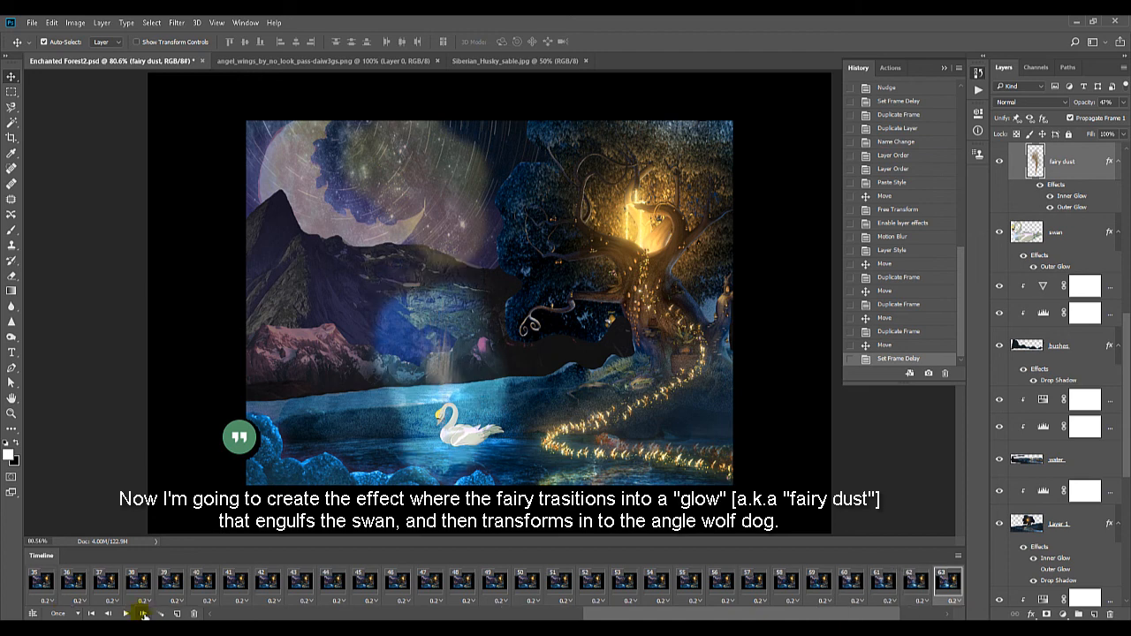
{"action": "left_click", "coordinate": [143, 613]}
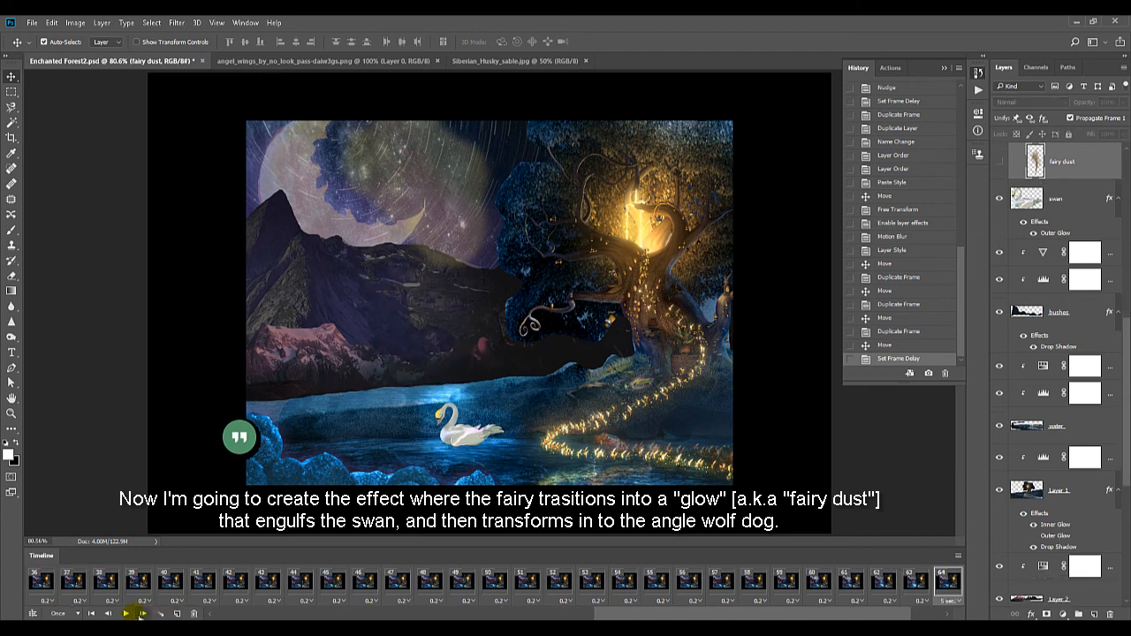
Duplicate frame 63 and nudge the fairy dust down onto the swan in the new frame 64
{"action": "left_click", "coordinate": [109, 614]}
{"action": "left_click", "coordinate": [177, 613]}
{"action": "key", "text": "Down"}
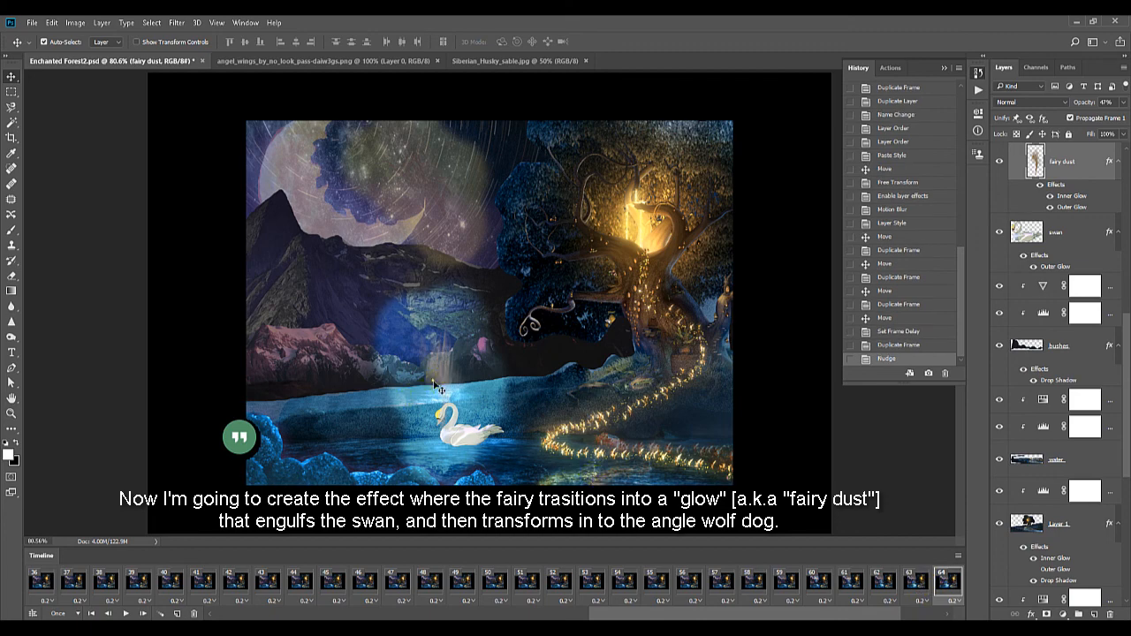
Paste the fairy dust's layer style onto the swan layer in frame 64, enable its Inner Glow, and reduce the swan's opacity to 12%
{"action": "scroll", "coordinate": [1082, 530], "scroll_direction": "up", "scroll_amount": 5}
{"action": "left_click", "coordinate": [1060, 385]}
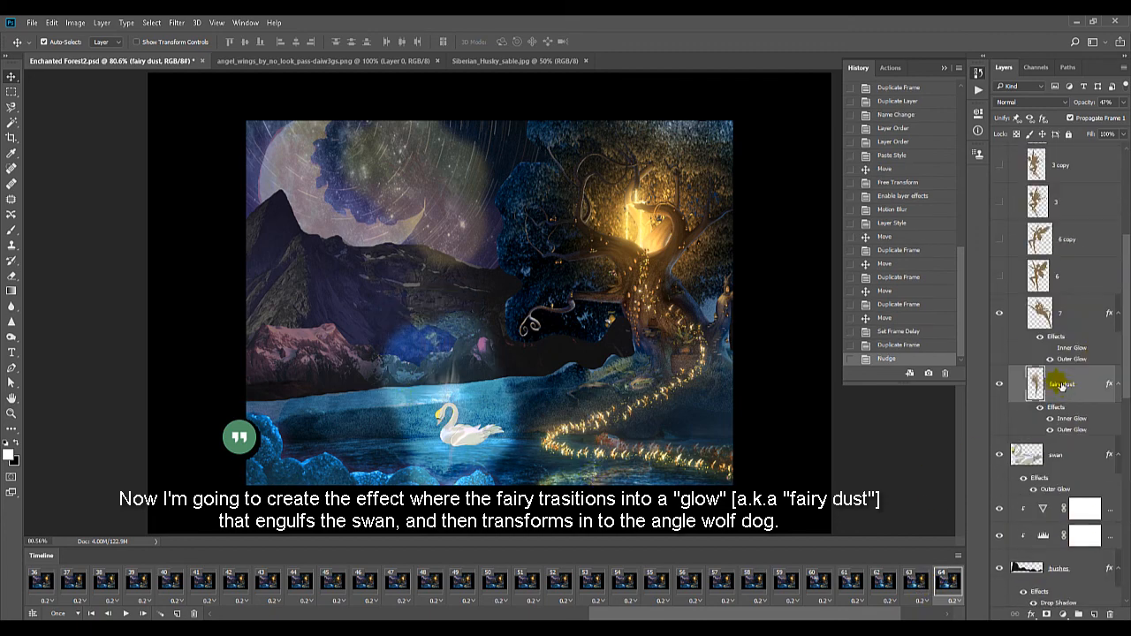
{"action": "scroll", "coordinate": [1062, 386], "scroll_direction": "down", "scroll_amount": 3}
{"action": "right_click", "coordinate": [1059, 378]}
{"action": "left_click", "coordinate": [842, 433]}
{"action": "left_click", "coordinate": [1034, 411]}
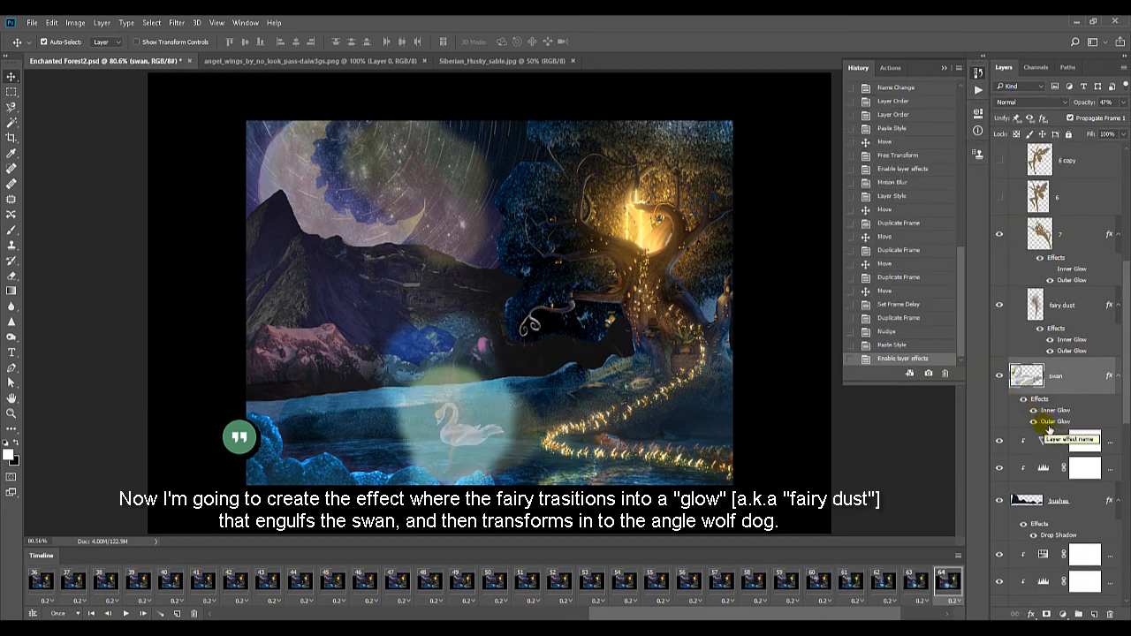
{"action": "left_click", "coordinate": [1123, 104]}
{"action": "left_click", "coordinate": [1073, 116]}
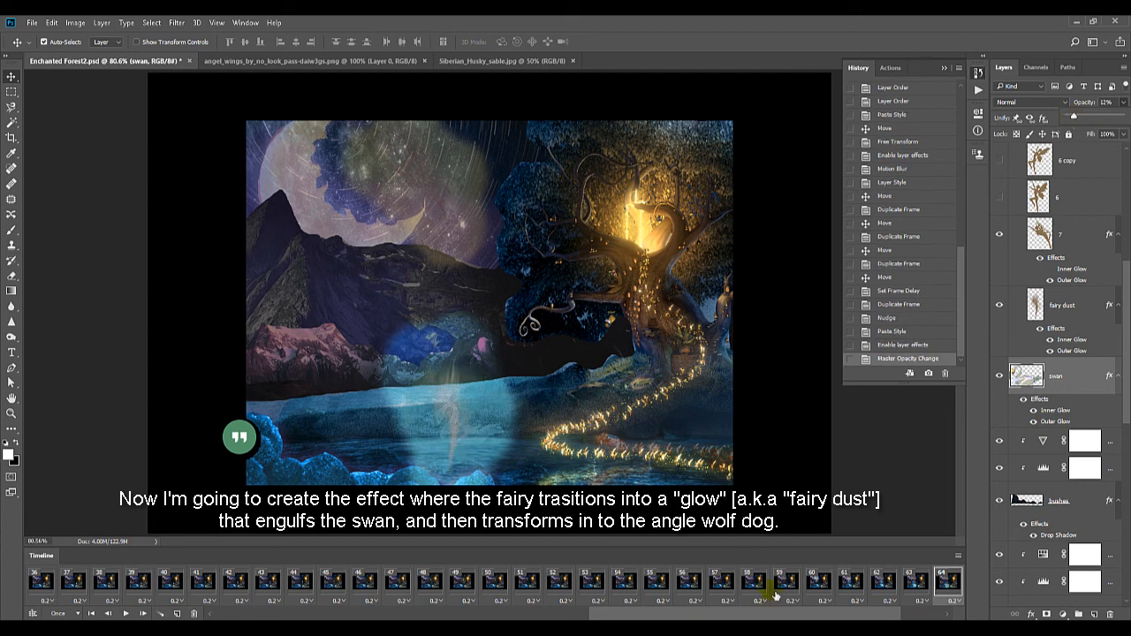